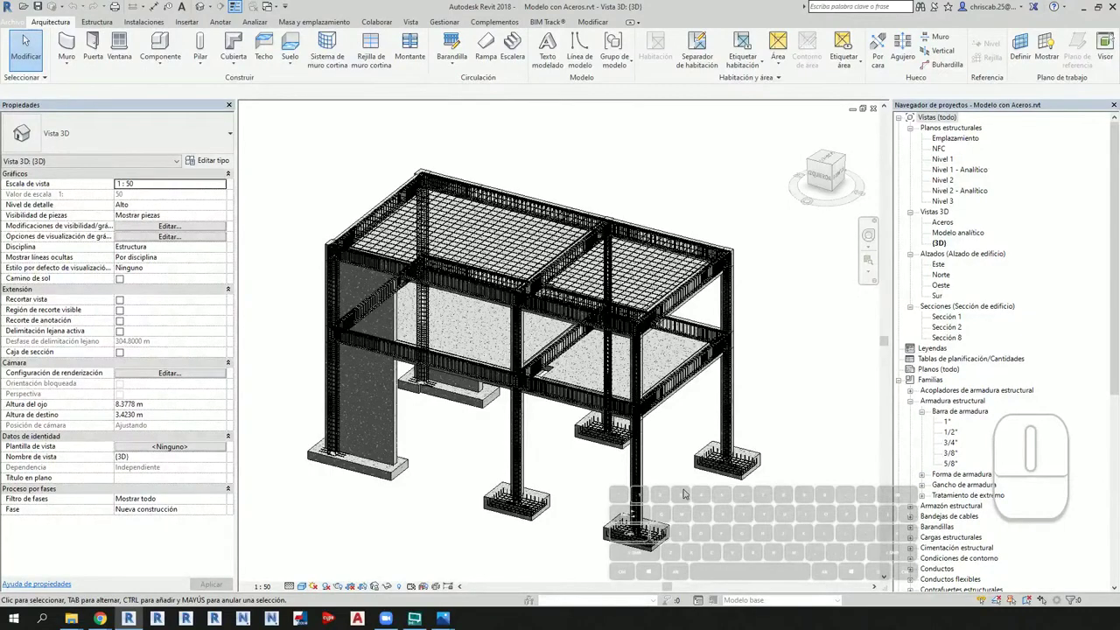
middle_click_drag(735, 448, 737, 444, "shift")
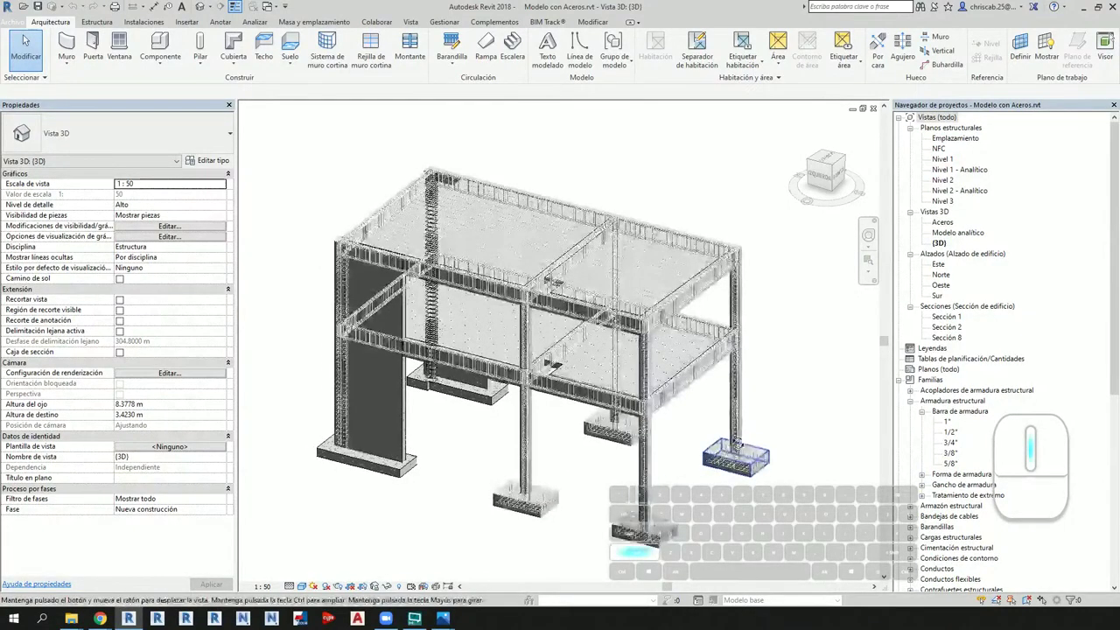
middle_click_drag(735, 448, 651, 505, "shift")
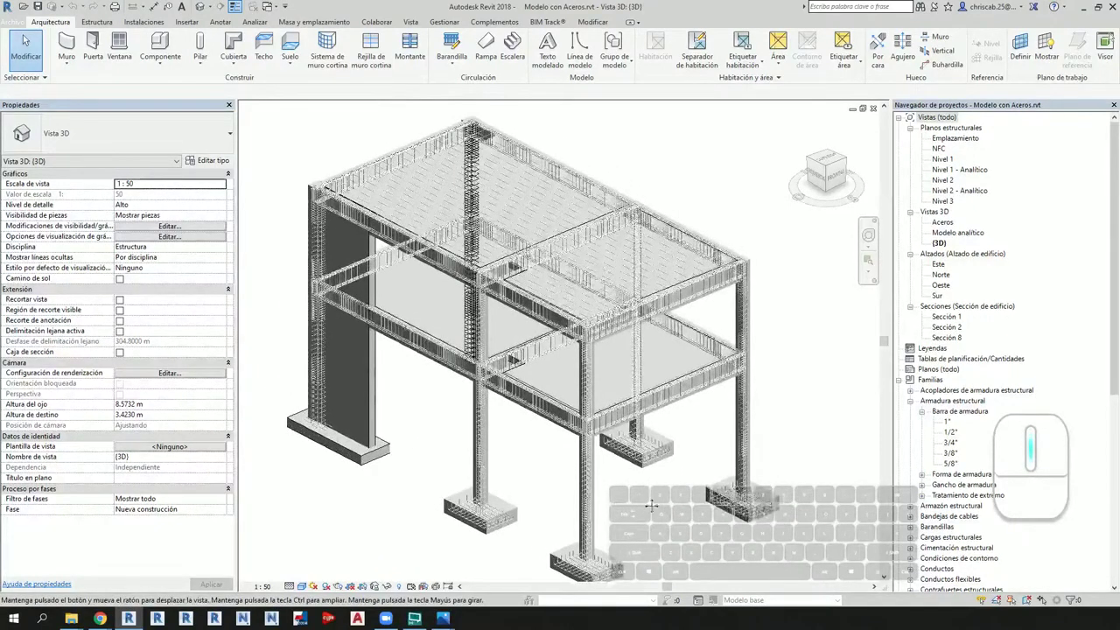
middle_click_drag(651, 505, 656, 503, "shift")
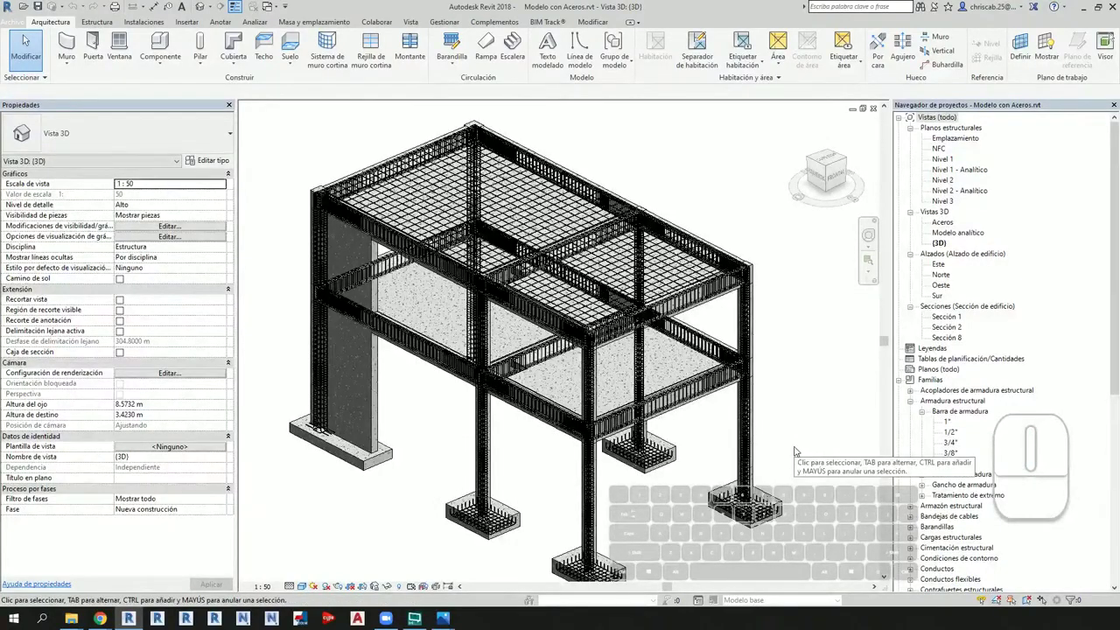
middle_click_drag(370, 533, 289, 579, "shift")
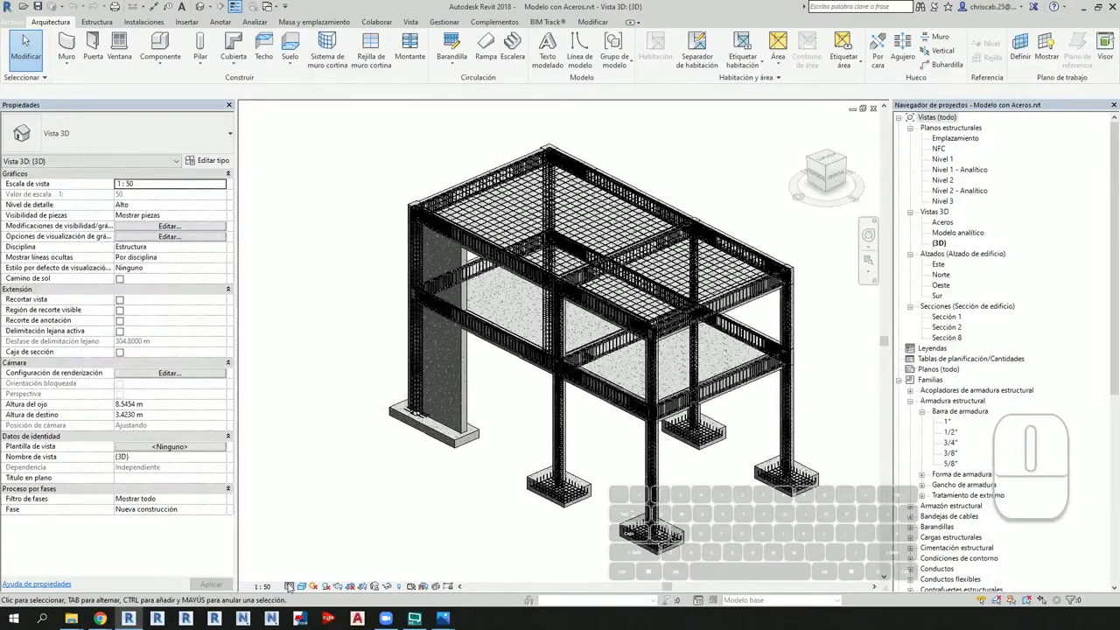
Step: Delete the {3D} view from the project and create a fresh default 3D view
left_click(938, 242)
key("Delete")
key("Return")
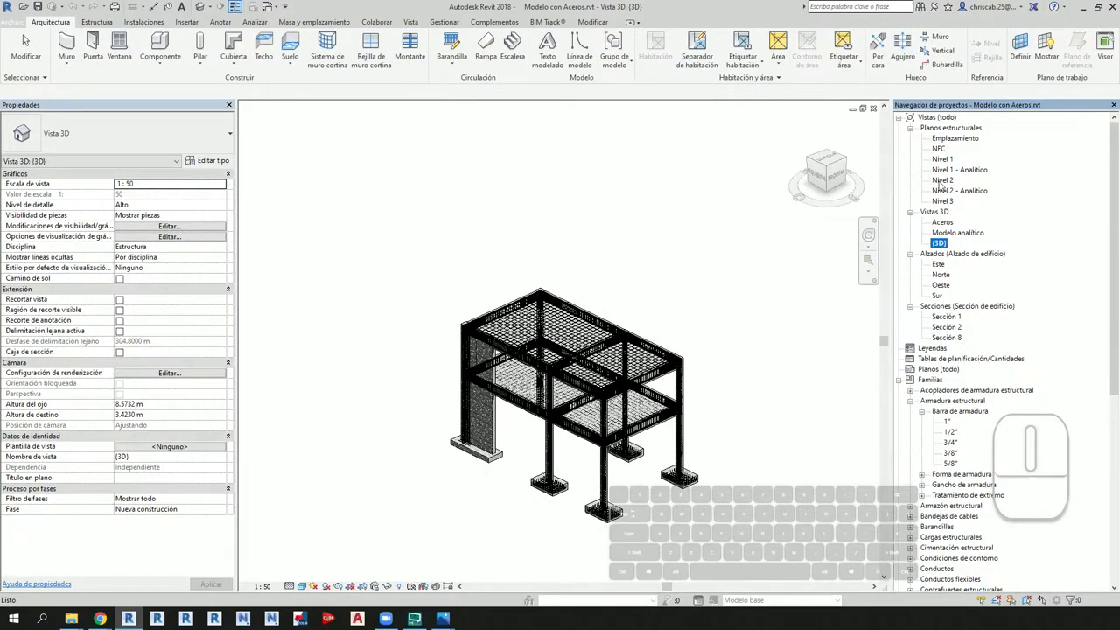
key("Delete")
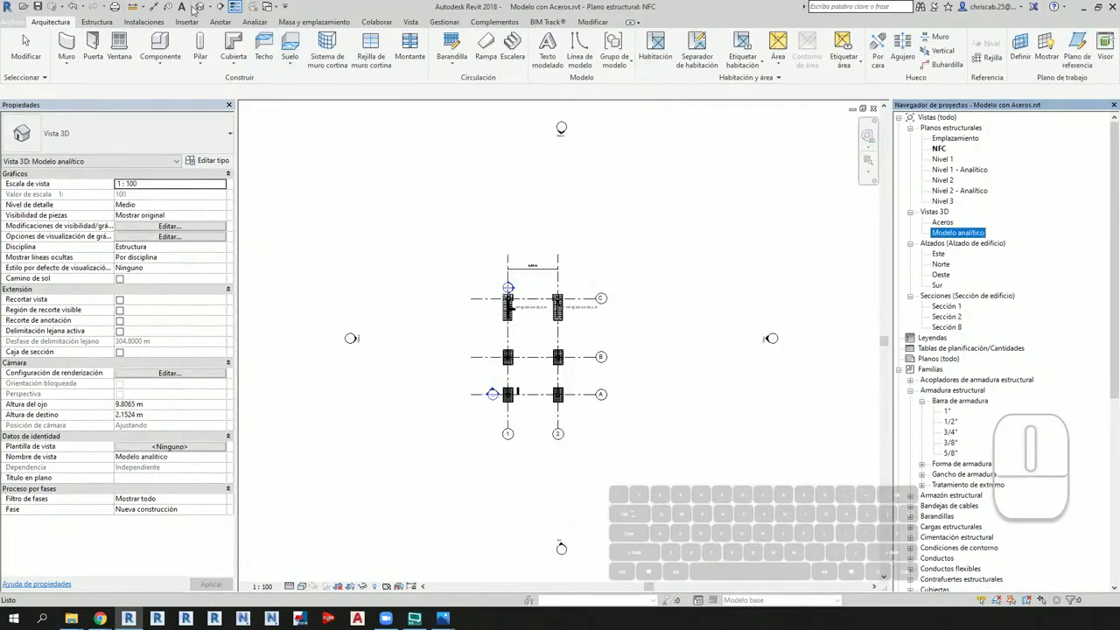
key("ctrl+z")
Step: Turn off the display of analytical model categories in the new {3D} view's visibility/graphics overrides
key("v")
key("v")
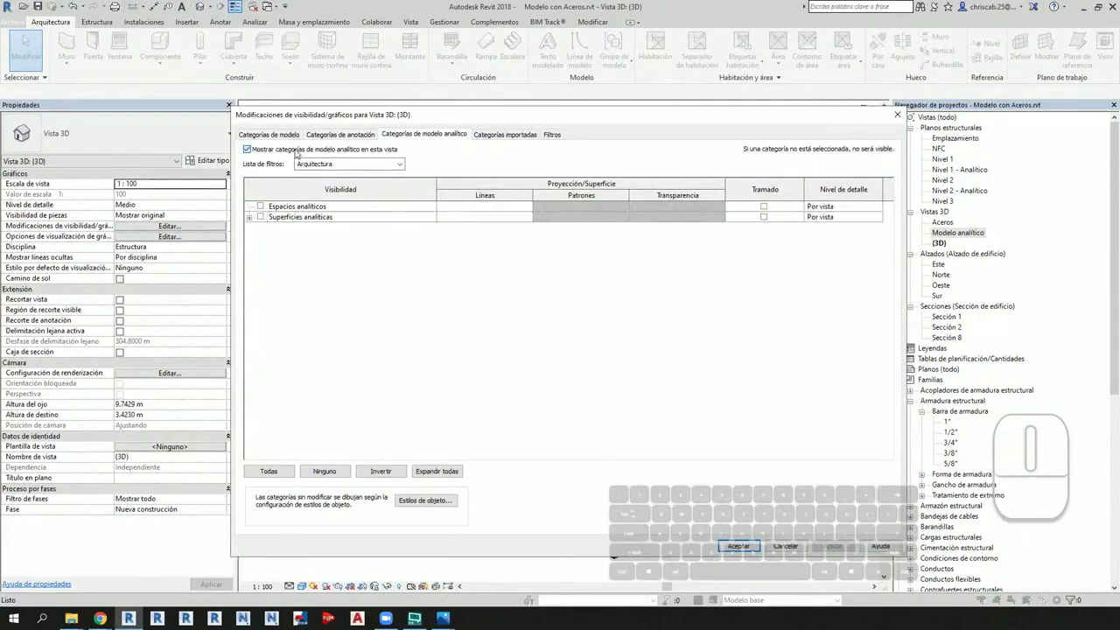
left_click(739, 546)
middle_click_drag(612, 350, 617, 433, "shift")
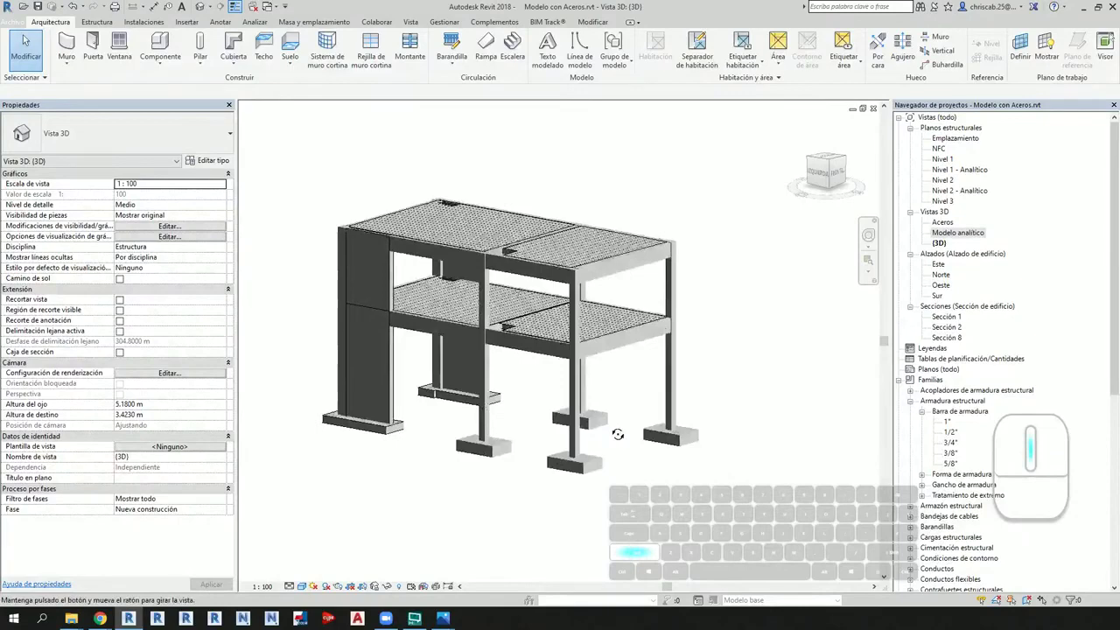
middle_click_drag(618, 434, 703, 279, "shift")
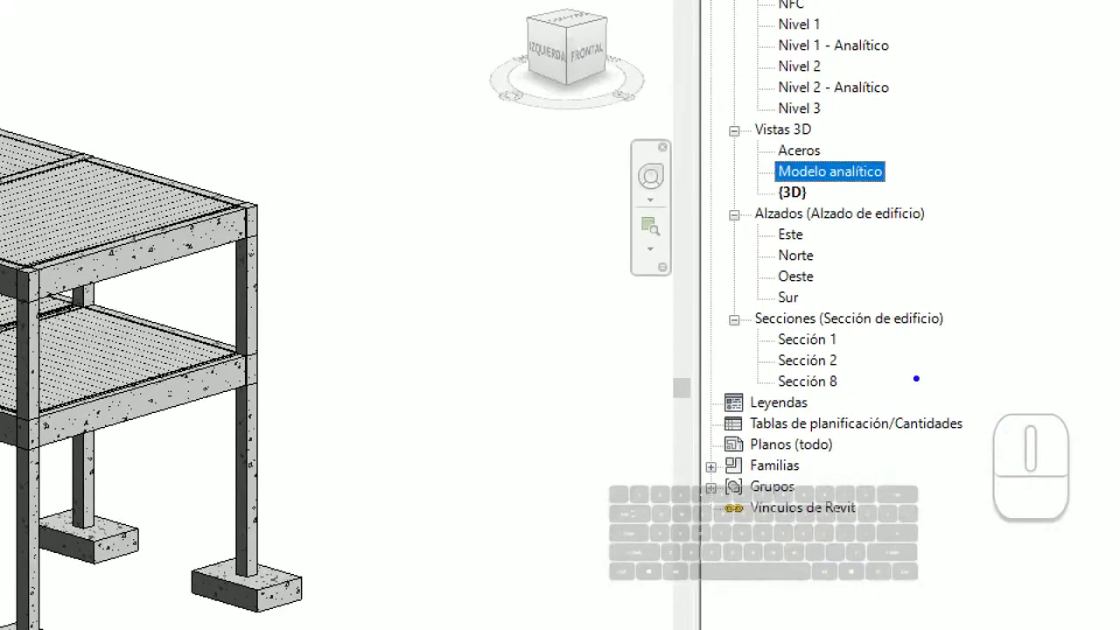
key("ctrl")
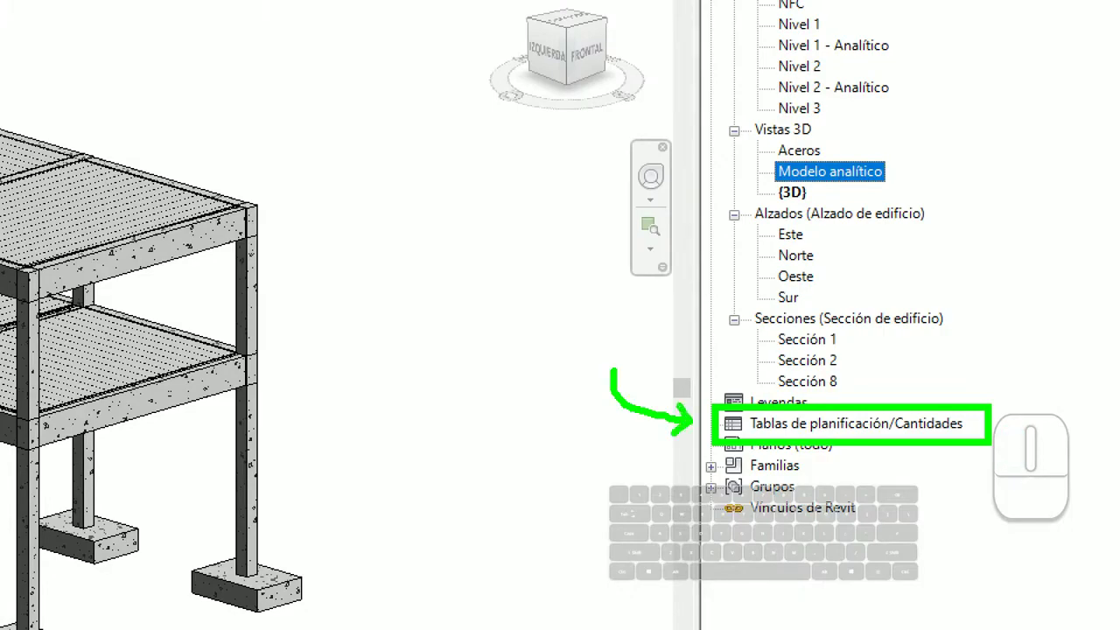
key("ctrl")
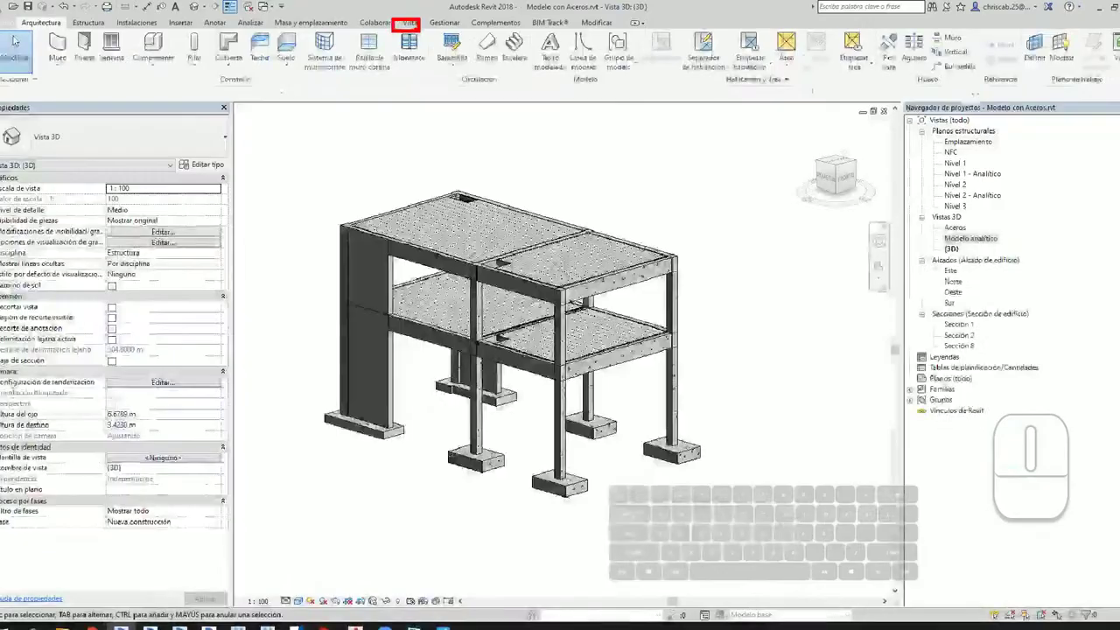
Step: Start a new schedule/quantities table and filter its category list to show only the Estructura discipline
left_click(385, 44)
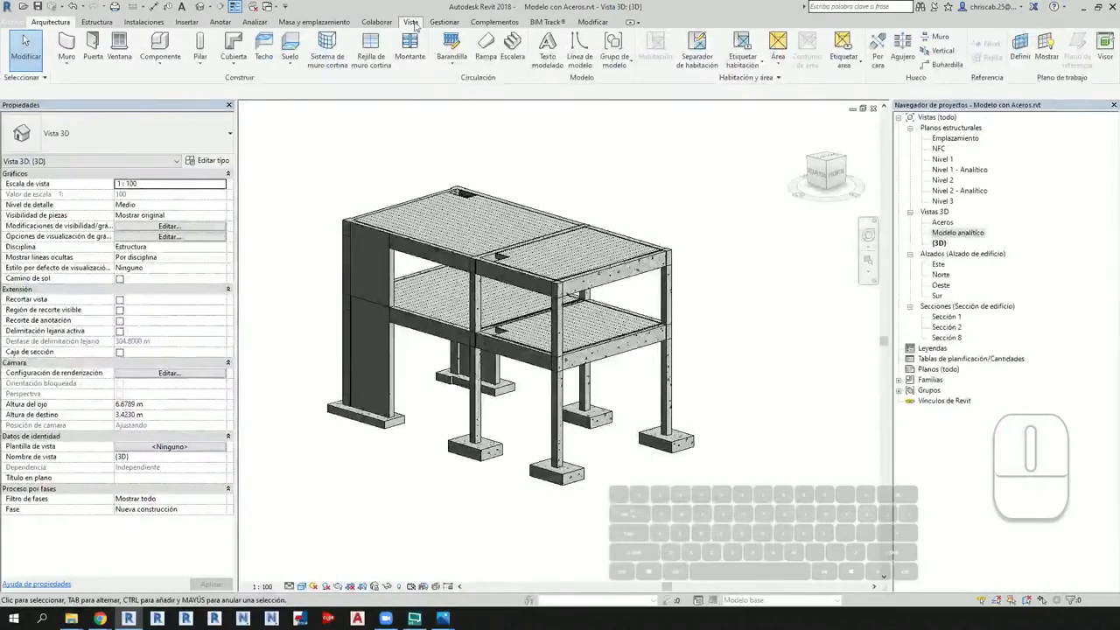
key("ctrl+1")
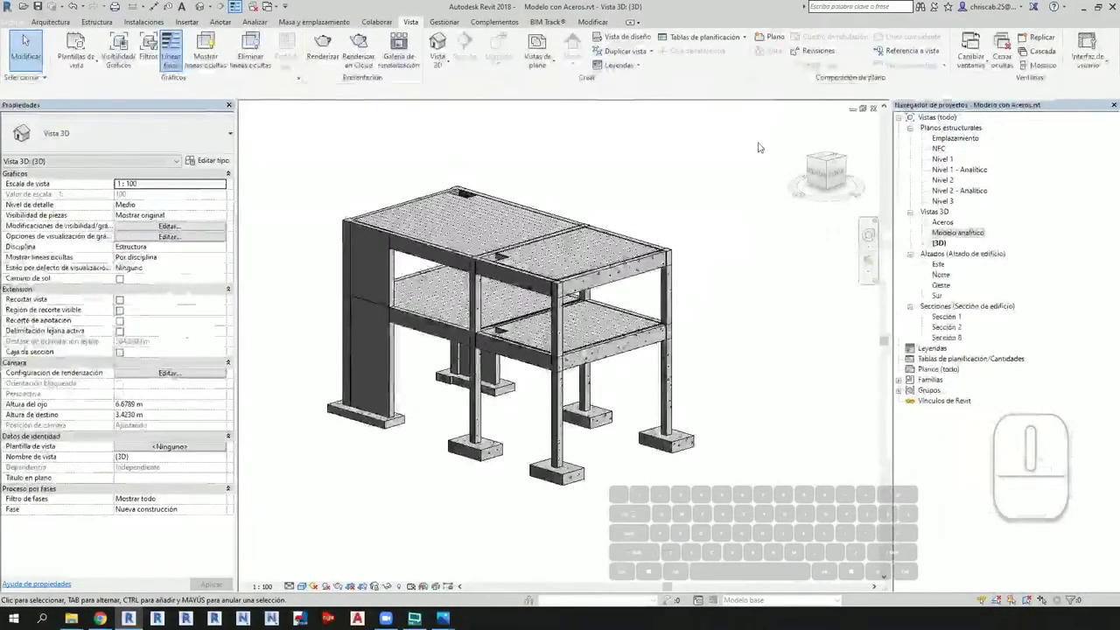
left_click(700, 37)
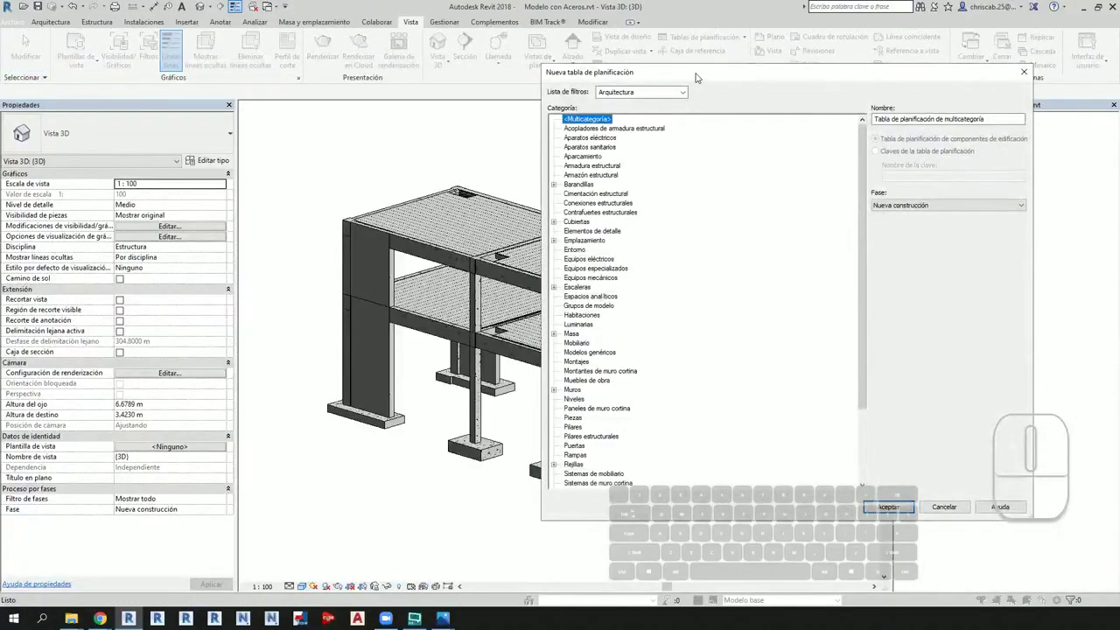
left_click_drag(697, 77, 454, 105)
left_click(398, 118)
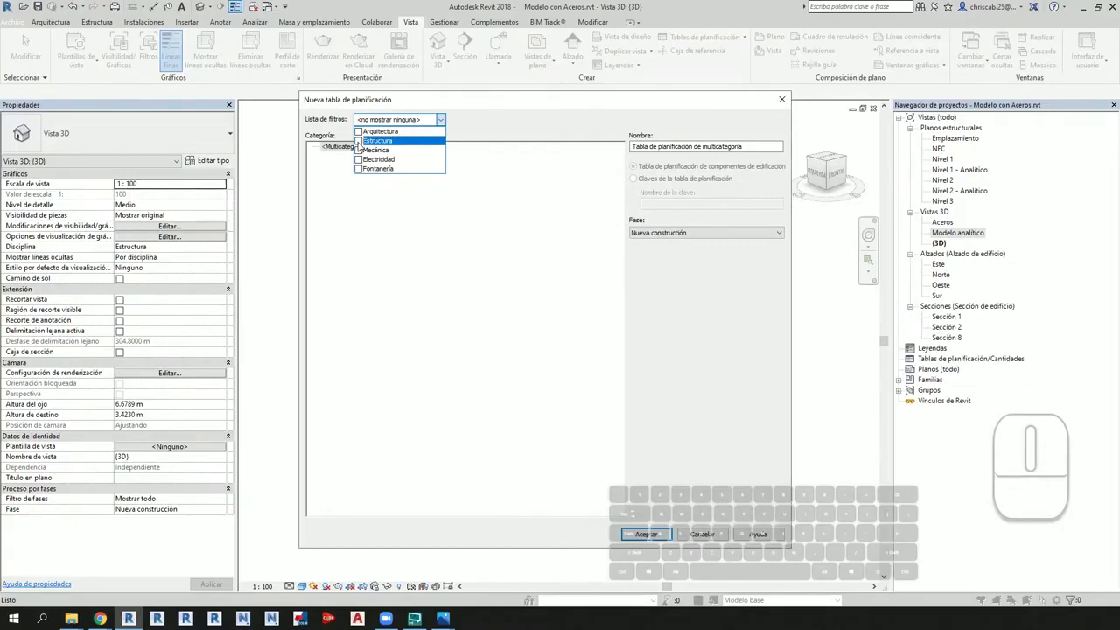
left_click(358, 141)
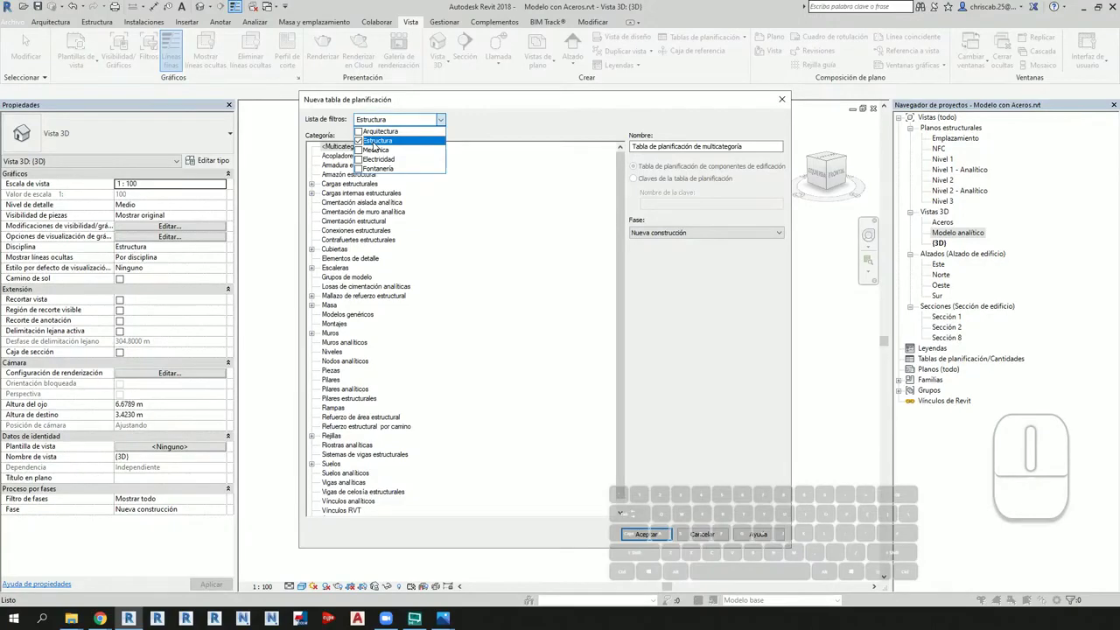
mouse_move(302, 123)
left_mouse_down()
mouse_move(274, 269)
mouse_move(280, 376)
mouse_move(308, 376)
left_mouse_up()
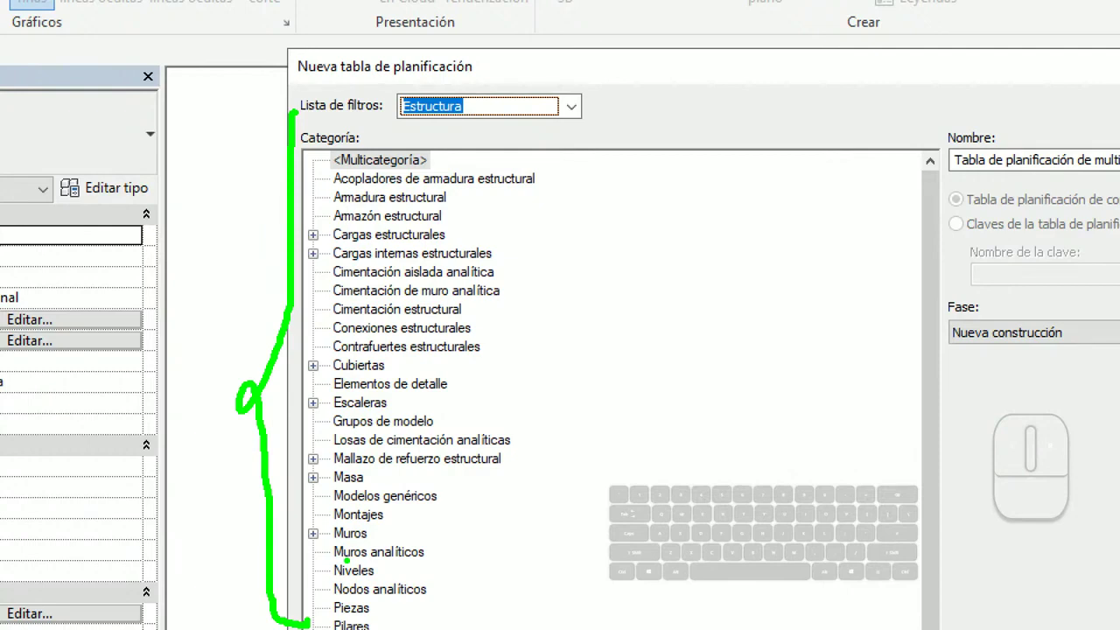
key("e")
key("r")
mouse_move(315, 296)
left_mouse_down("ctrl")
mouse_move(328, 315)
mouse_move(494, 326)
left_mouse_up("ctrl")
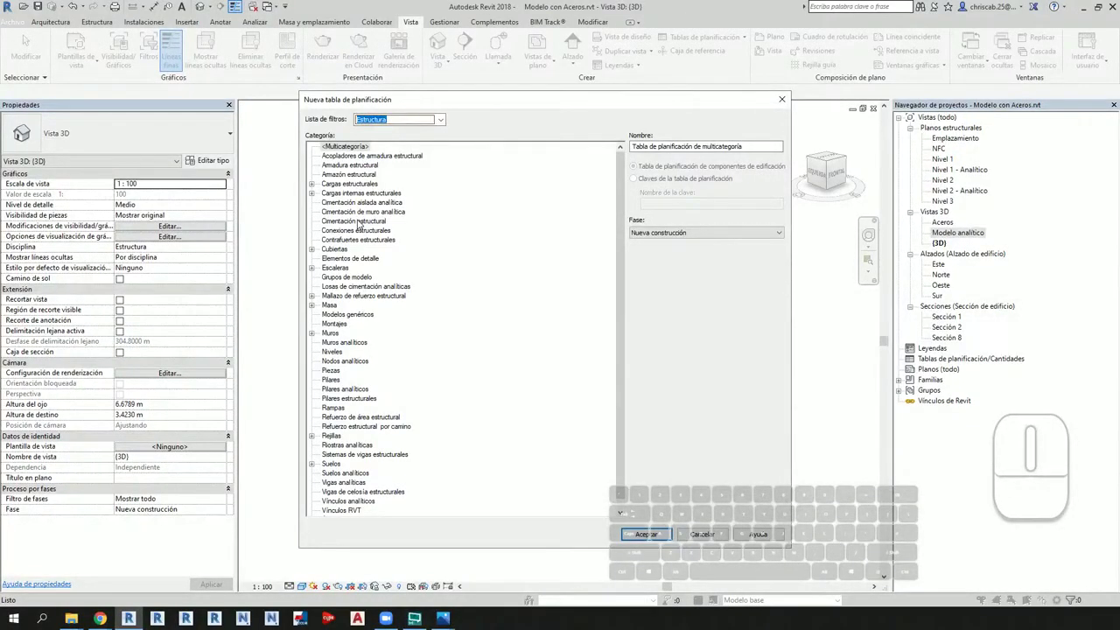
Step: Choose the Cimentación estructural category and create the schedule with the name "T.1 // Metrado de Concreto en Cimientos"
left_click(350, 259)
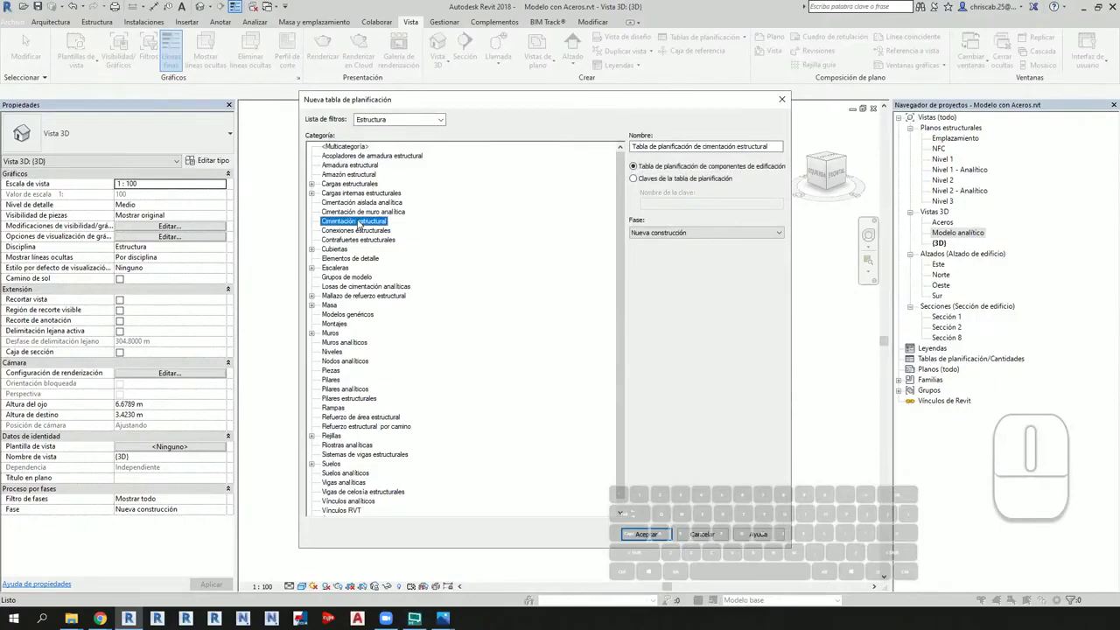
left_click_drag(501, 127, 857, 180, "ctrl")
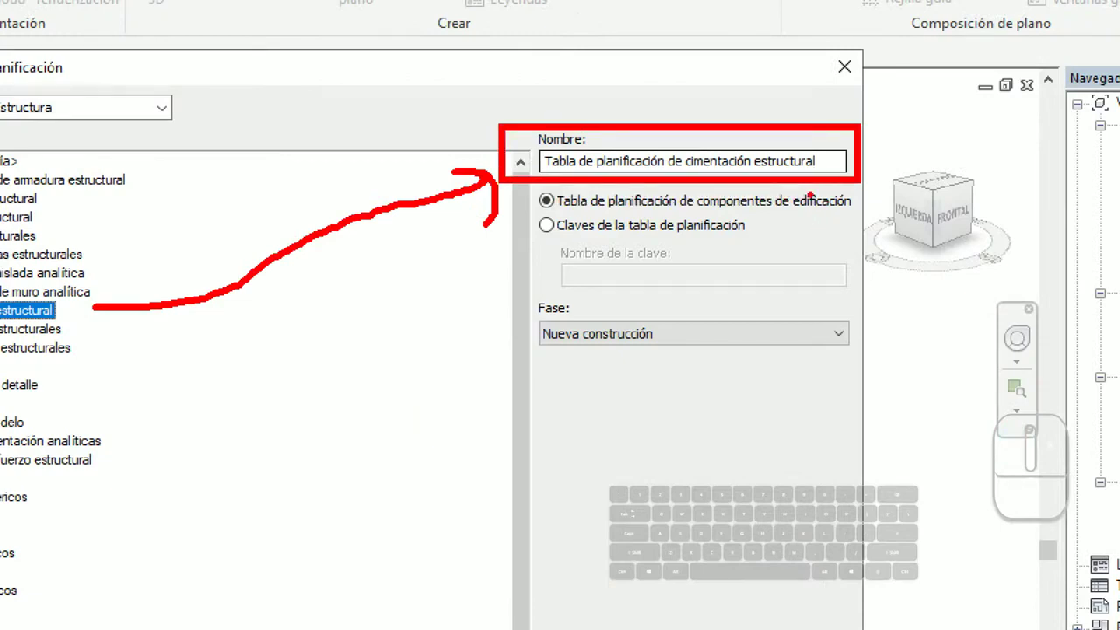
key("g")
left_click_drag(537, 150, 840, 173, "ctrl")
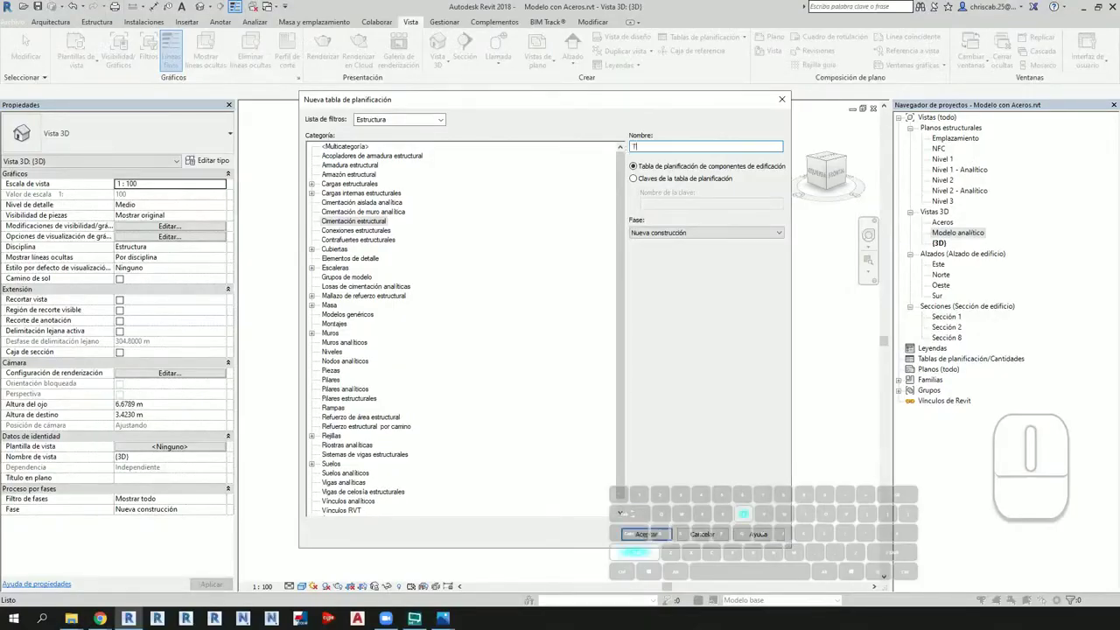
type("T:1 // Metrado de Concreto en Cimie")
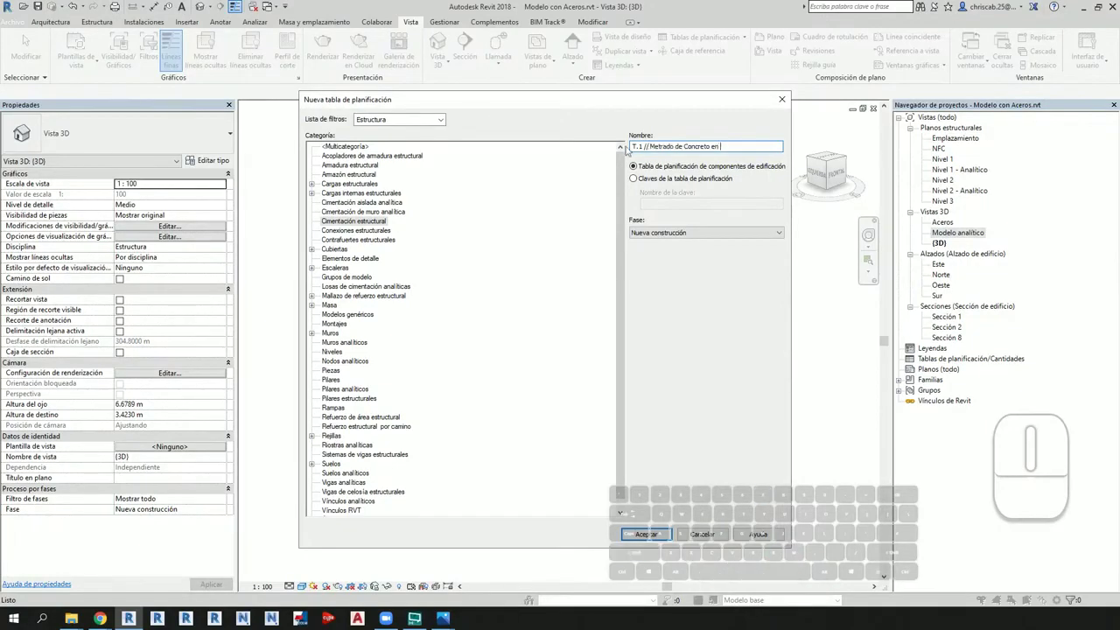
type("ntos")
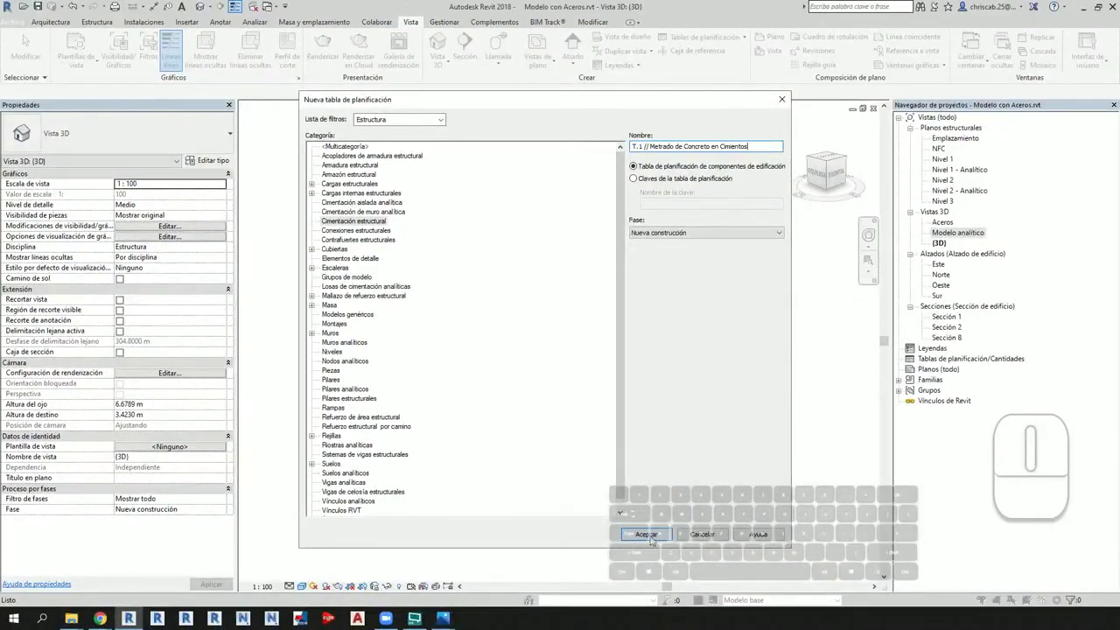
left_click(648, 535)
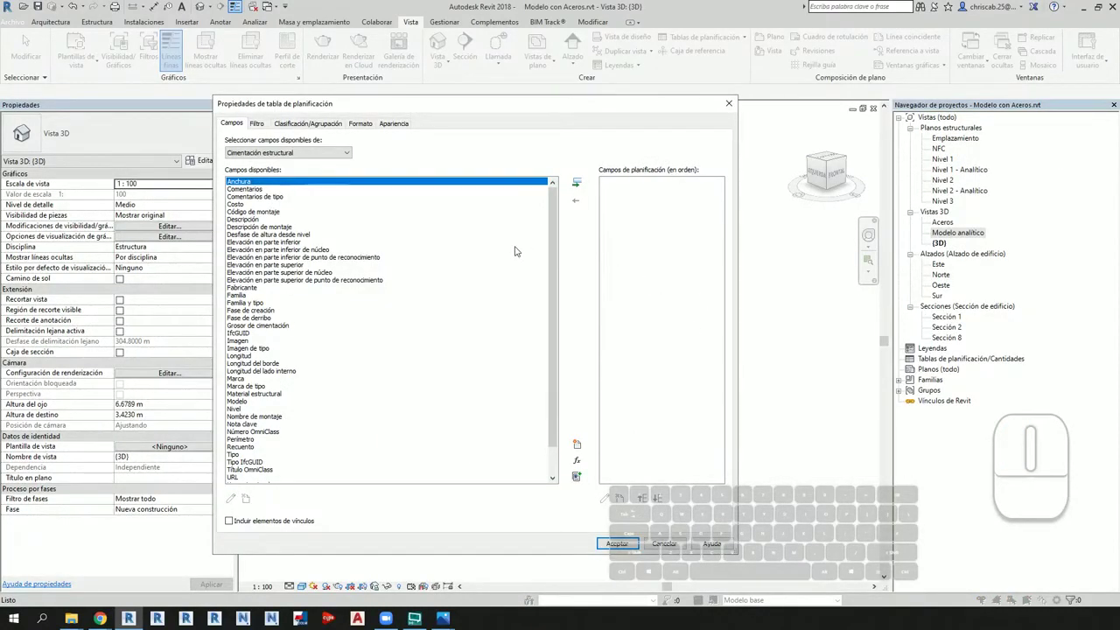
scroll(440, 245, "down", 2)
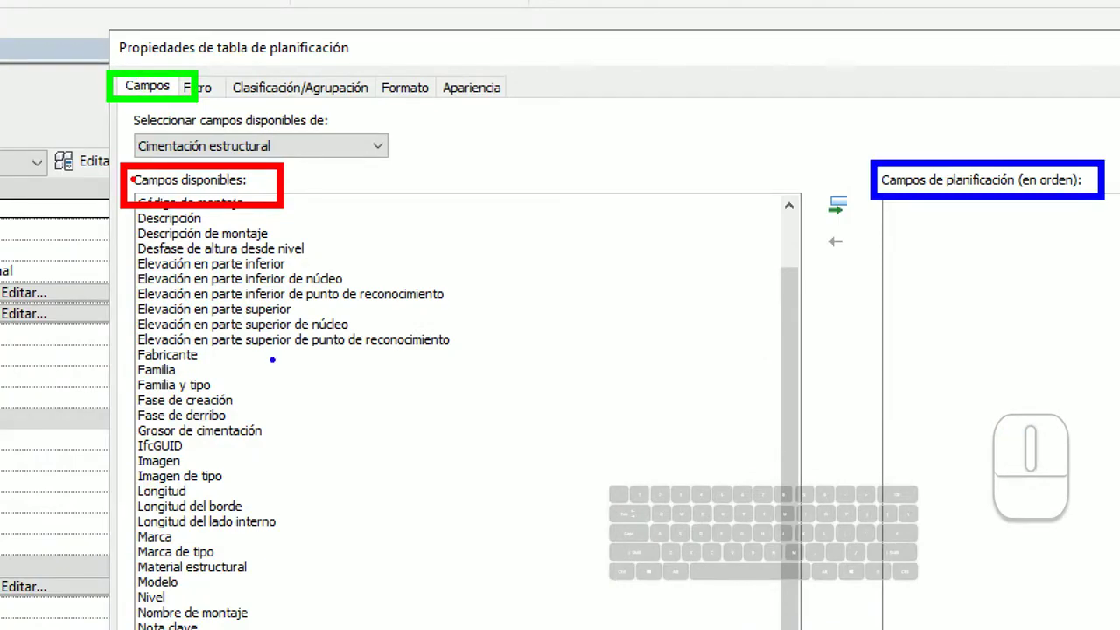
mouse_move(331, 291)
left_mouse_down()
mouse_move(367, 523)
mouse_move(393, 591)
left_mouse_up()
mouse_move(392, 418)
left_mouse_down()
mouse_move(392, 429)
mouse_move(443, 413)
left_mouse_up()
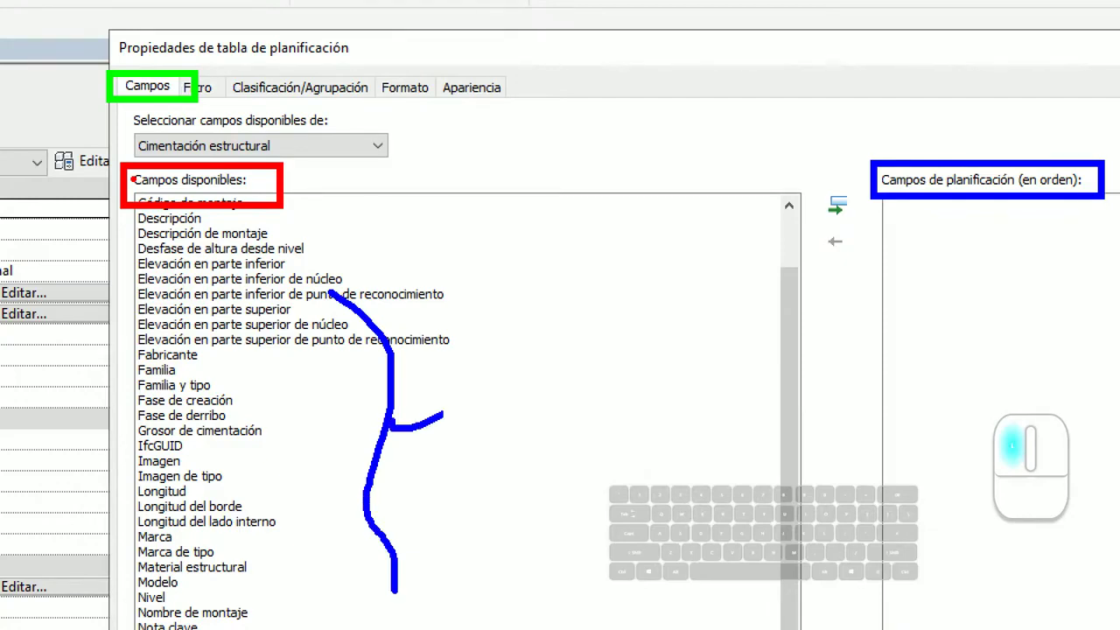
left_click_drag(443, 413, 888, 378)
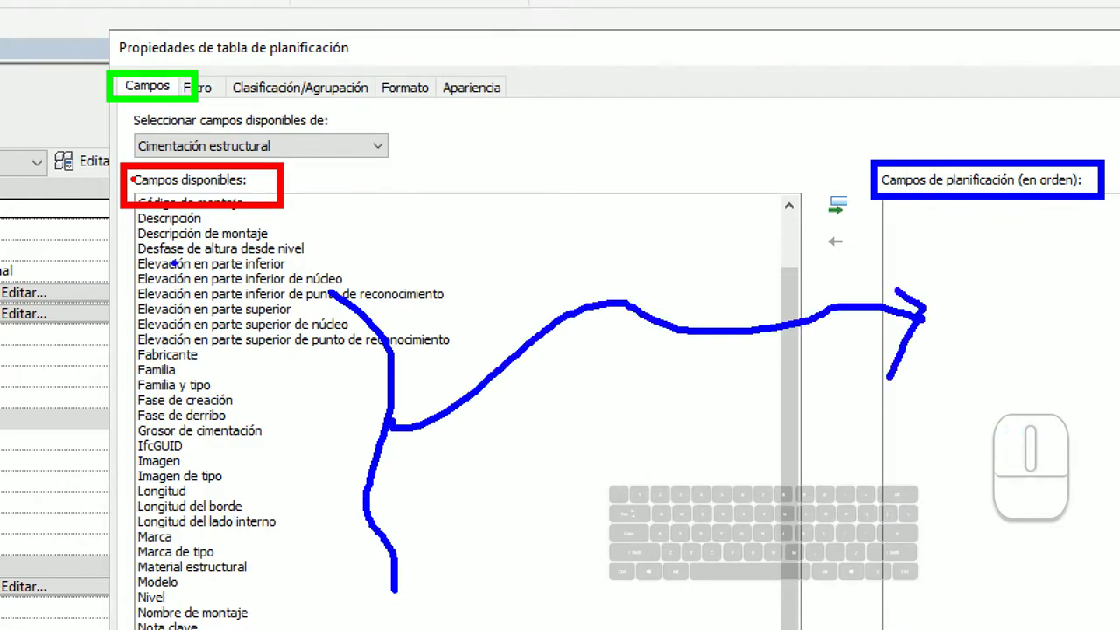
mouse_move(132, 267)
left_mouse_down("ctrl")
mouse_move(232, 598)
mouse_move(253, 617)
left_mouse_up("ctrl")
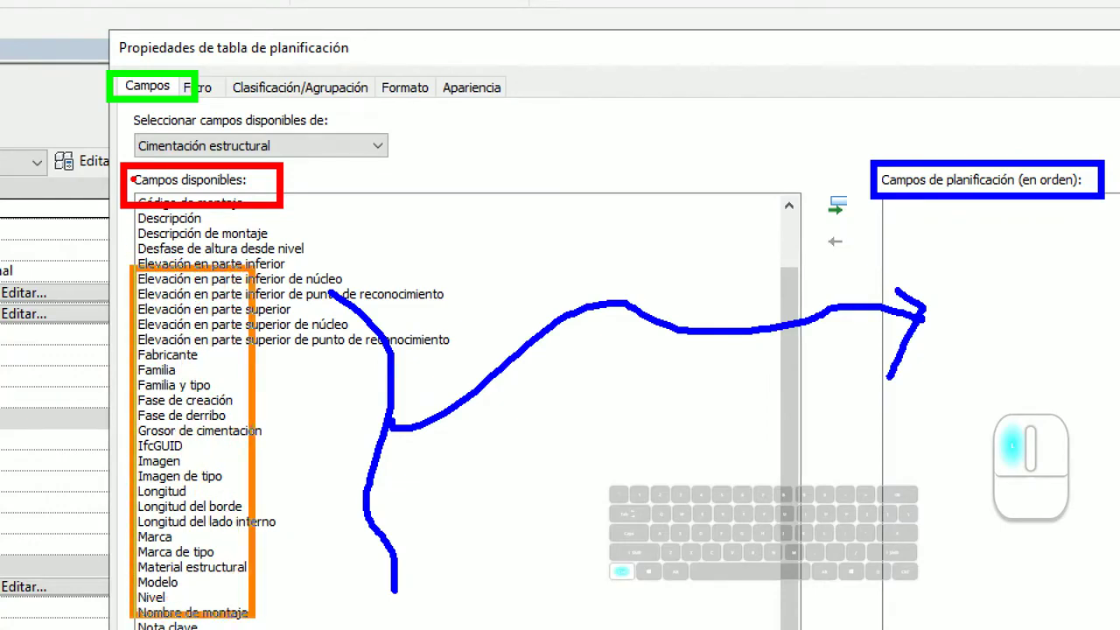
left_click_drag(253, 618, 262, 620, "ctrl")
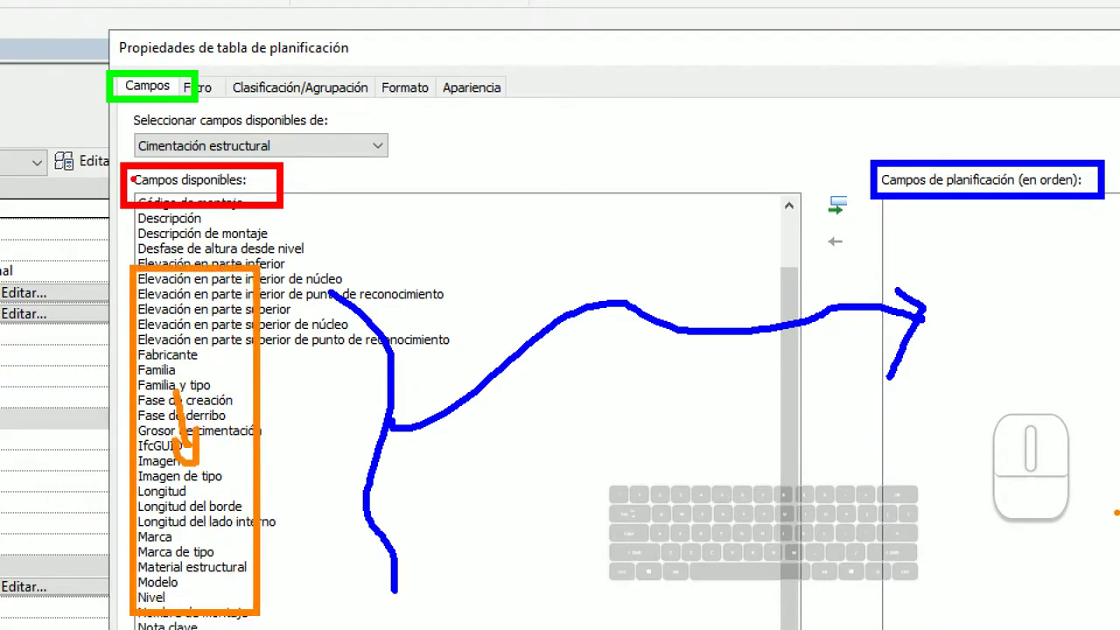
key("Escape")
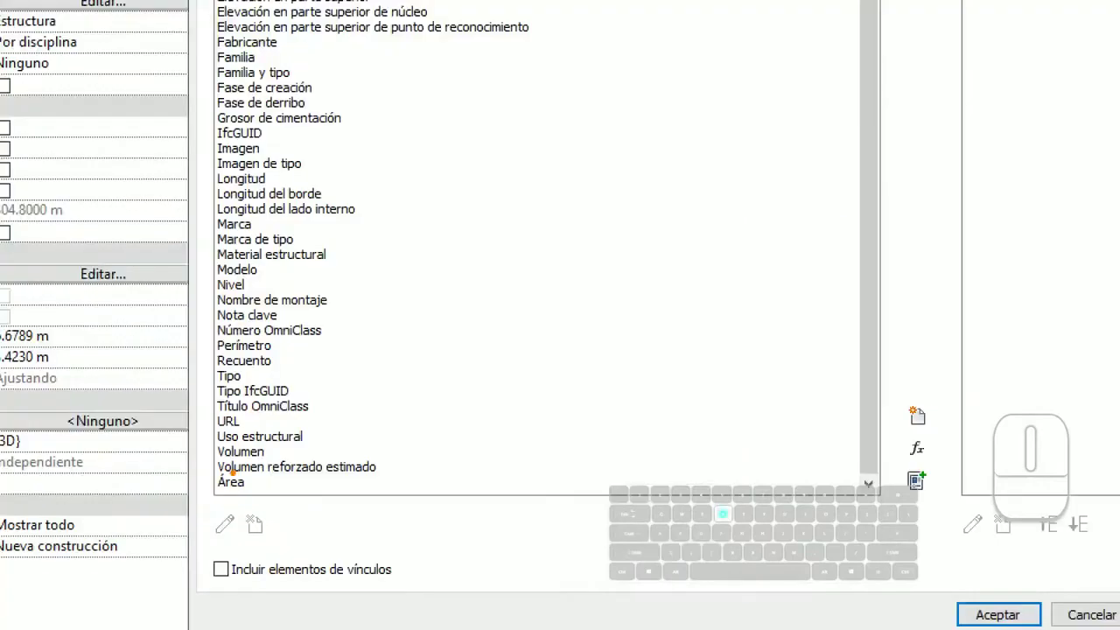
Step: Add the Volumen field to the scheduled fields and accept the schedule properties to generate the table
left_click_drag(220, 453, 287, 471, "ctrl")
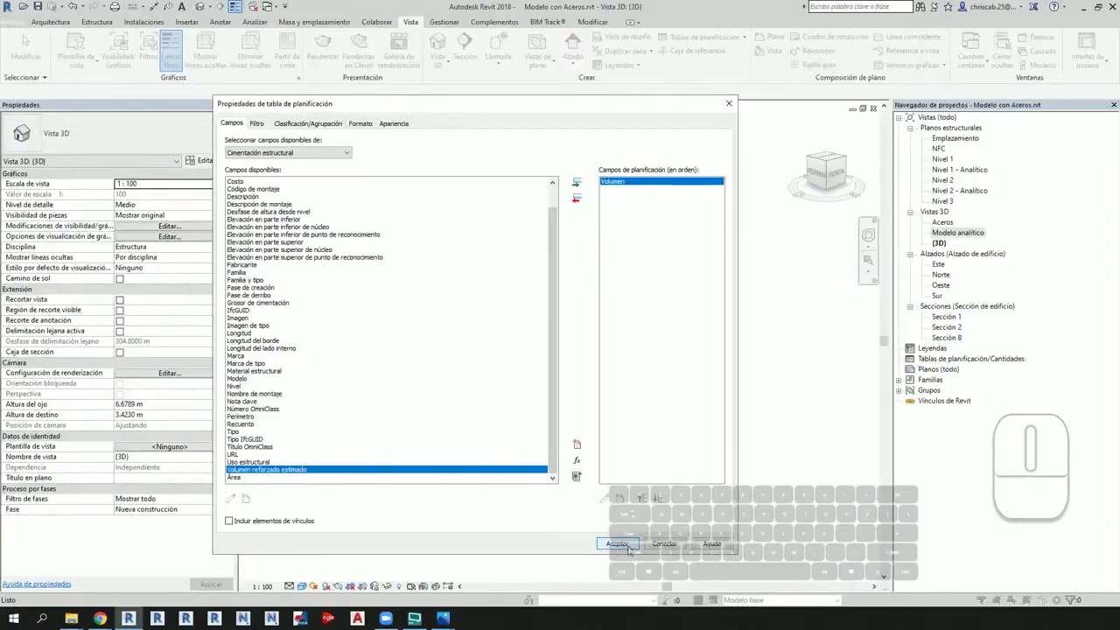
key("Return")
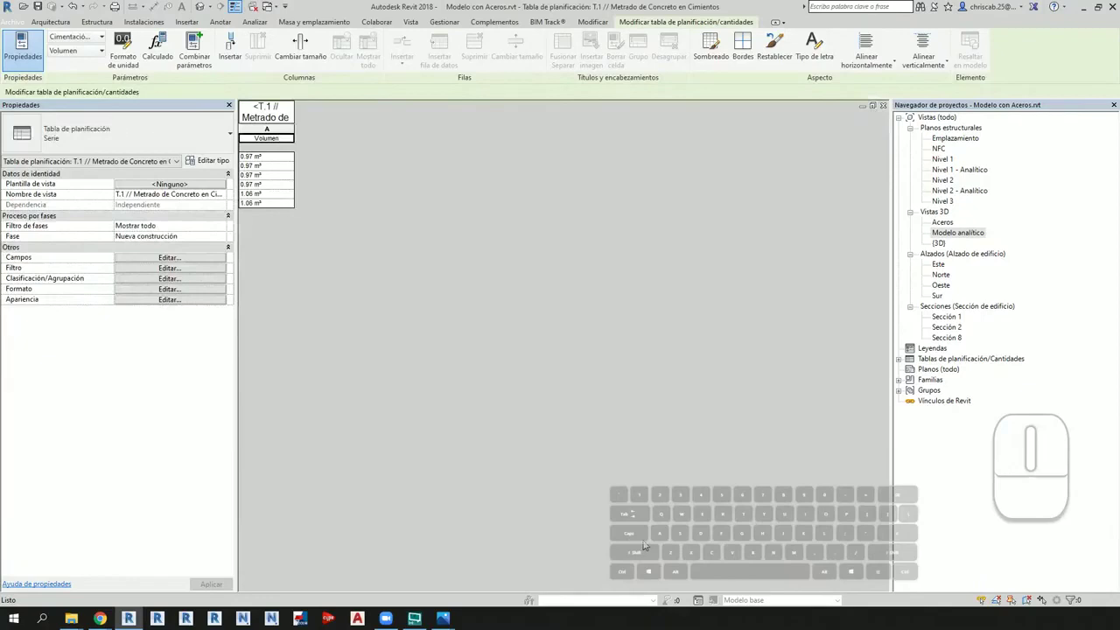
Step: Expand the project's schedules list and open the "T.1 // Metrado de Concreto en Cimientos" schedule to check its Volumen column
left_click(899, 359)
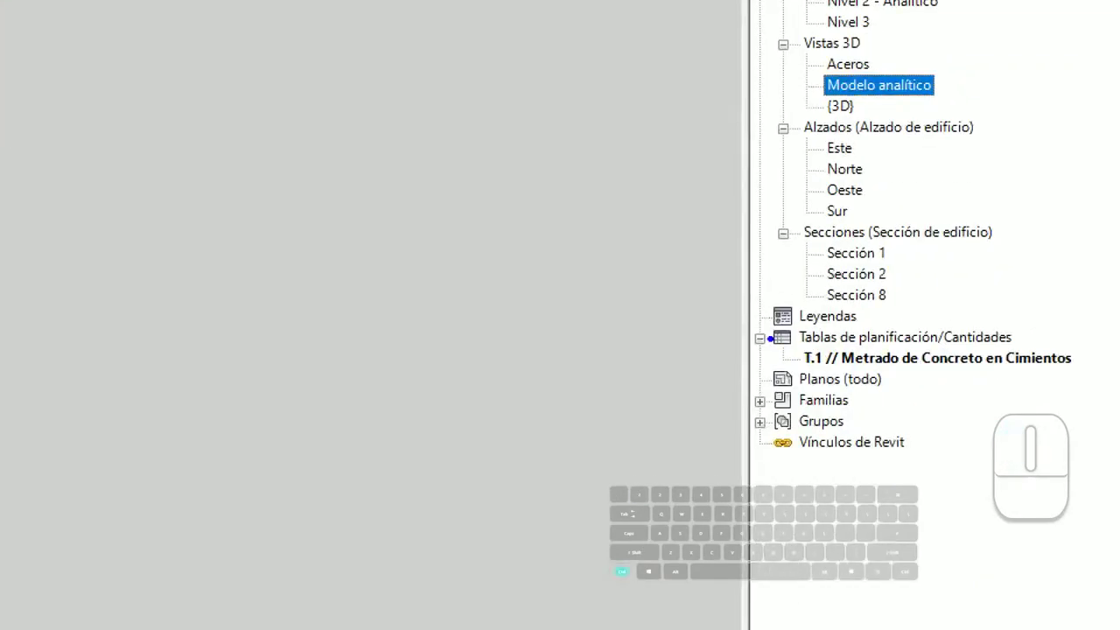
mouse_move(776, 341)
left_mouse_down("ctrl")
mouse_move(1038, 382)
mouse_move(1087, 374)
left_mouse_up("ctrl")
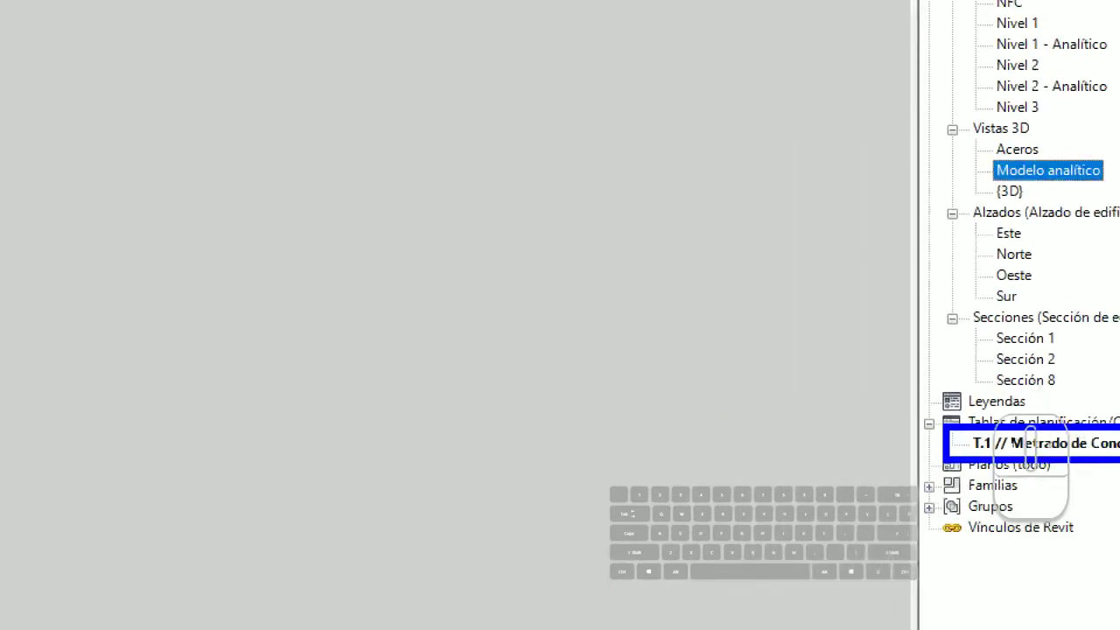
double_click(1041, 443)
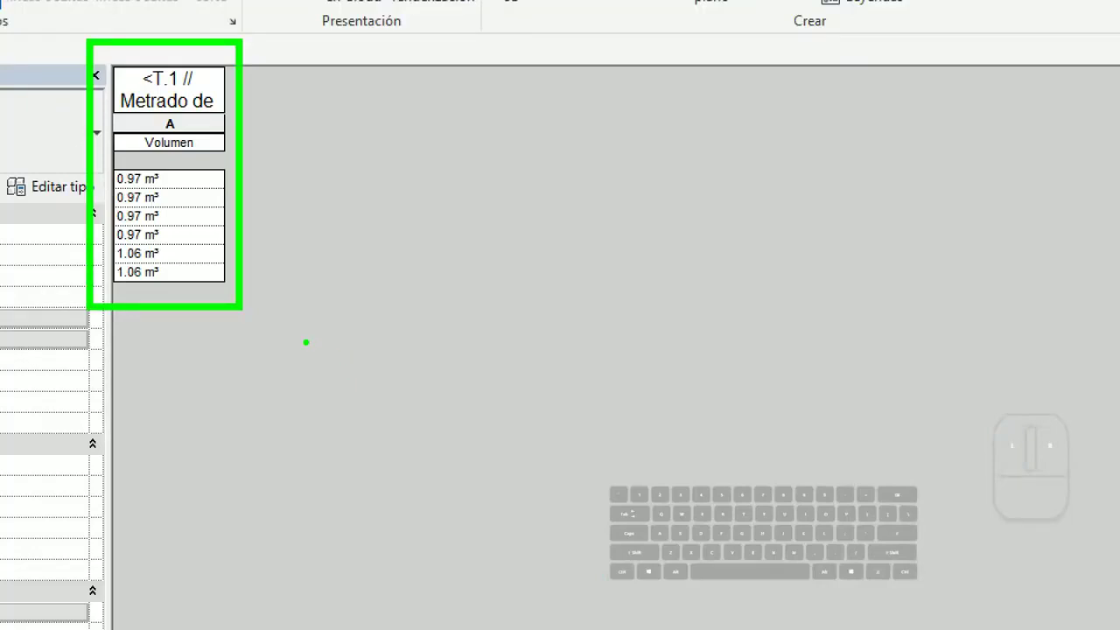
Step: Activate the "T.1 // Metrado de Concreto en Cimientos" schedule so its own properties can be edited
left_click_drag(263, 170, 276, 306)
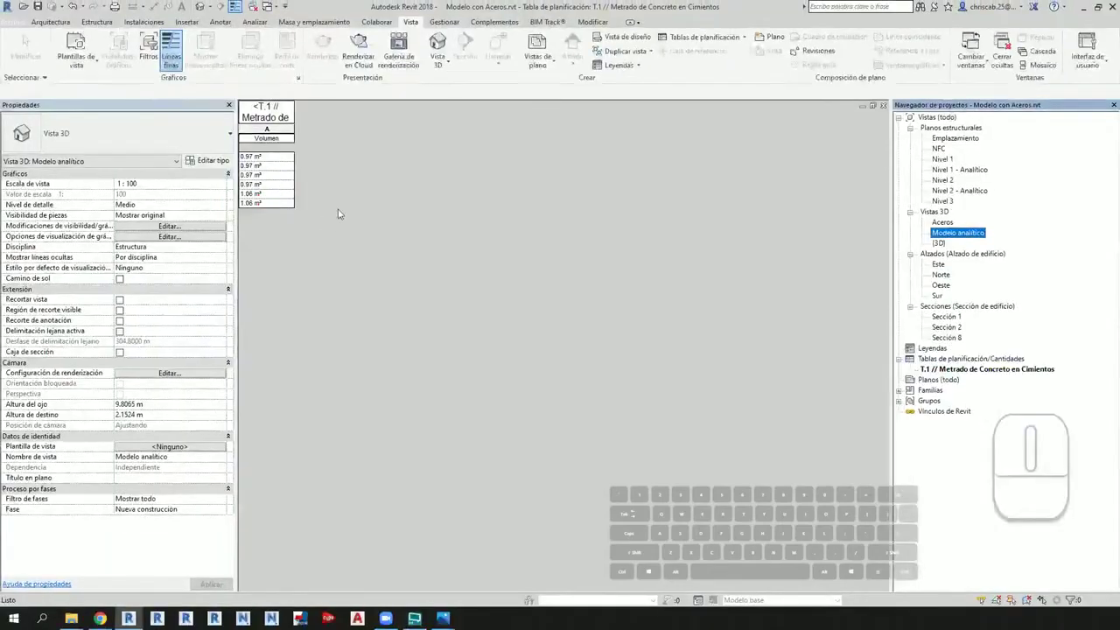
left_click(339, 213)
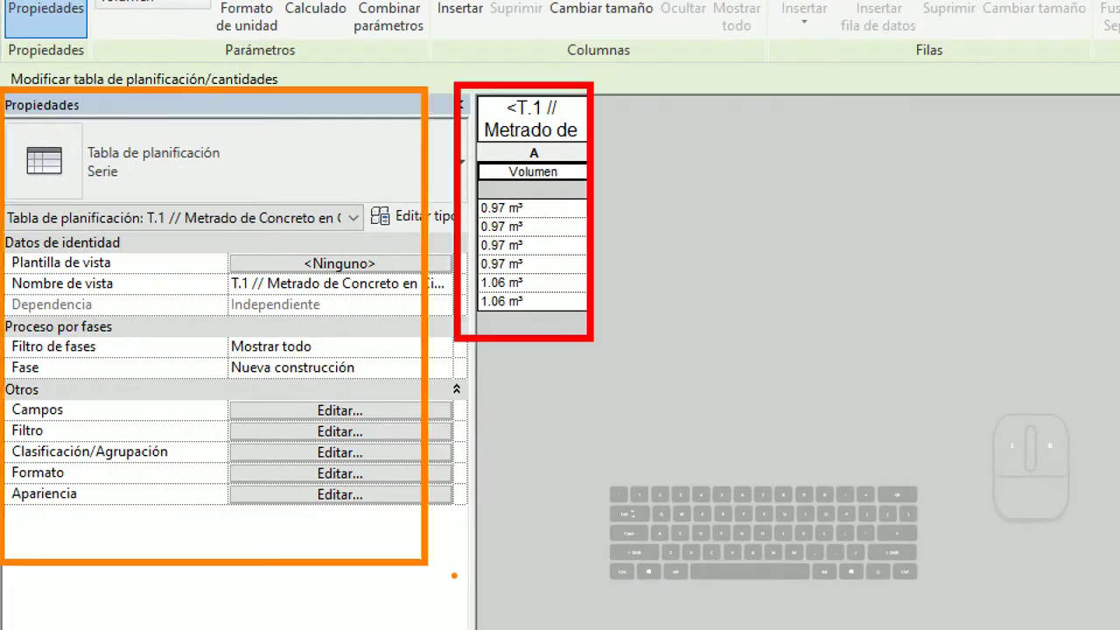
left_click(10, 399)
left_click_drag(11, 400, 94, 438)
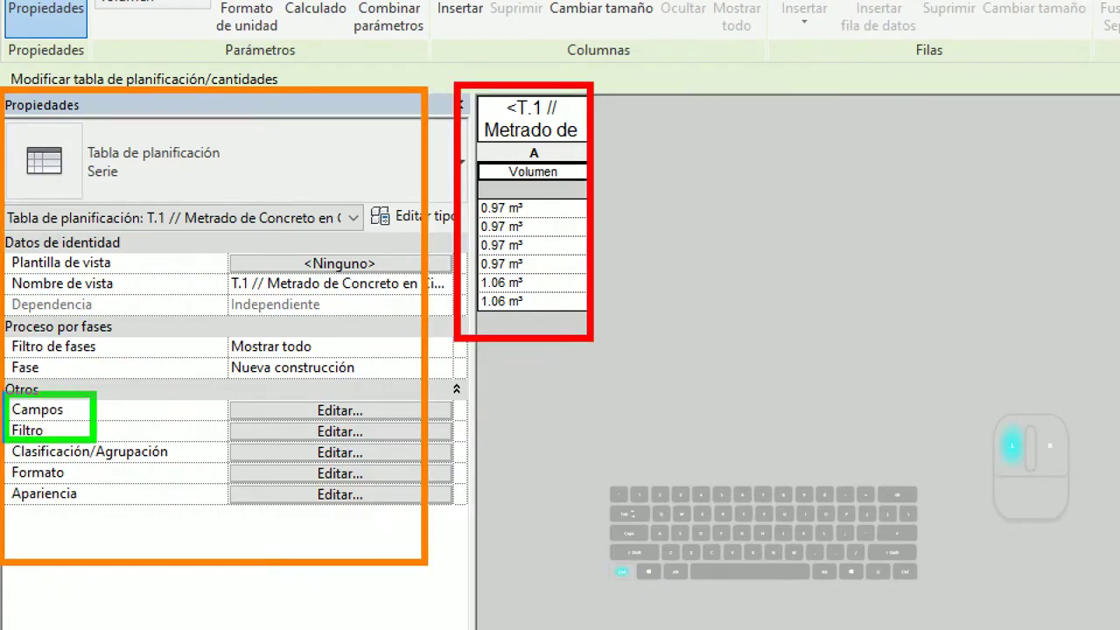
left_click_drag(94, 437, 455, 429, "ctrl")
left_click_drag(447, 418, 527, 591, "ctrl+shift")
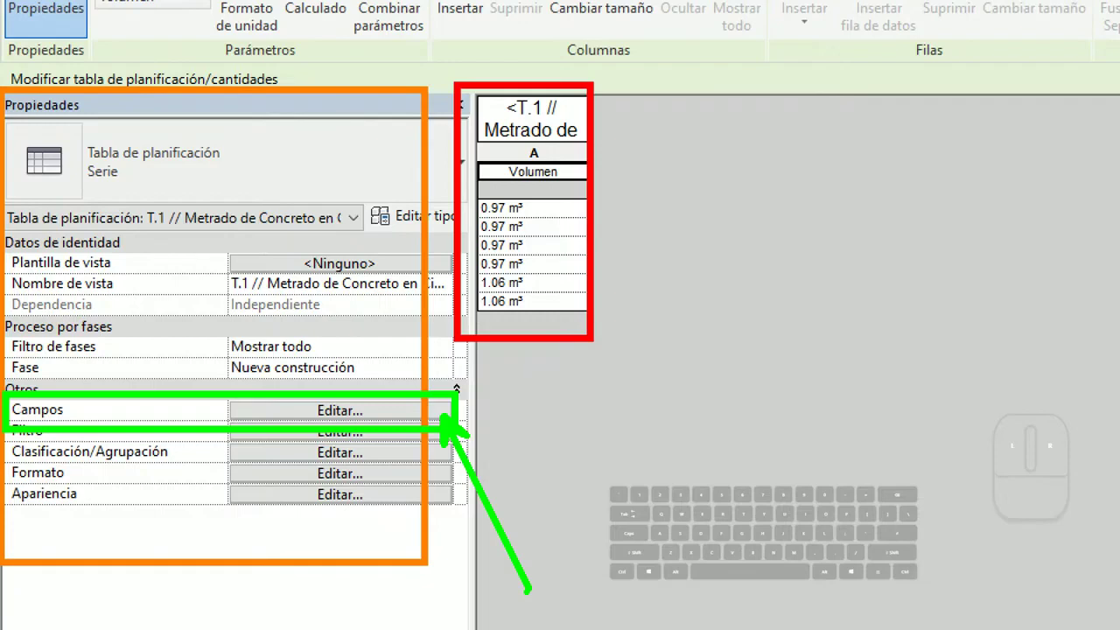
Step: Add the Tipo field ahead of Volumen in the schedule and widen the column to fit the type names
left_click(340, 410)
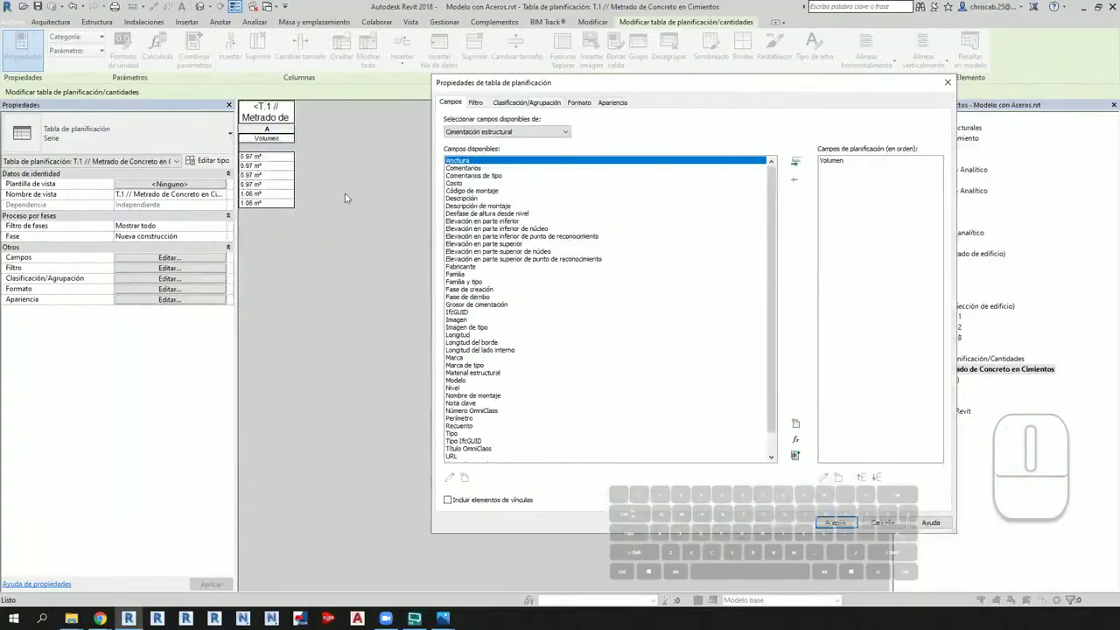
scroll(531, 310, "down", 5)
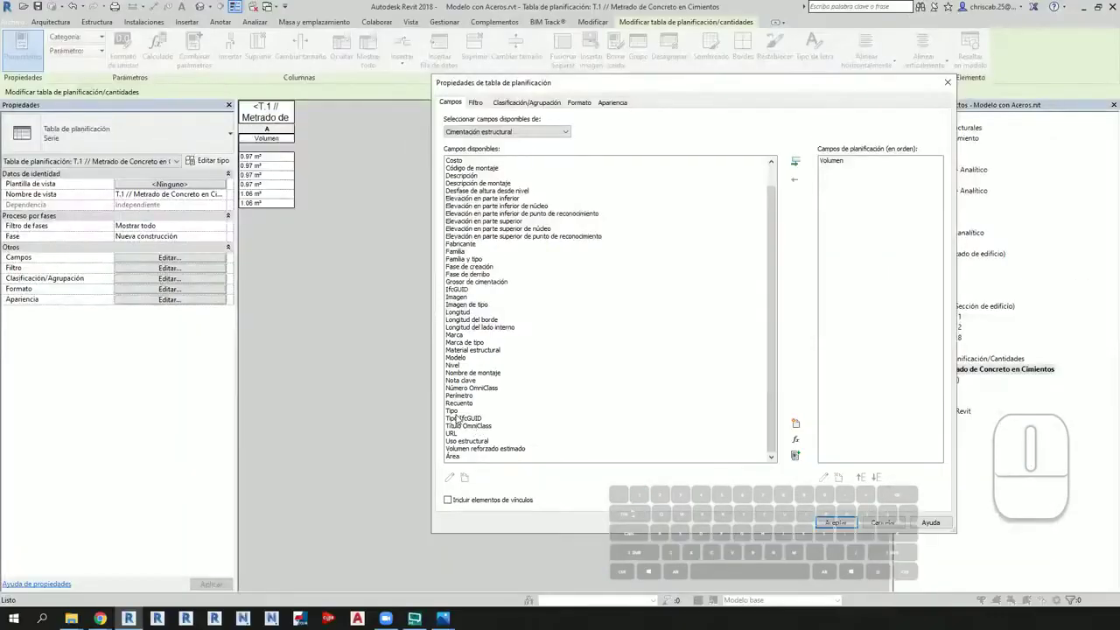
double_click(438, 410)
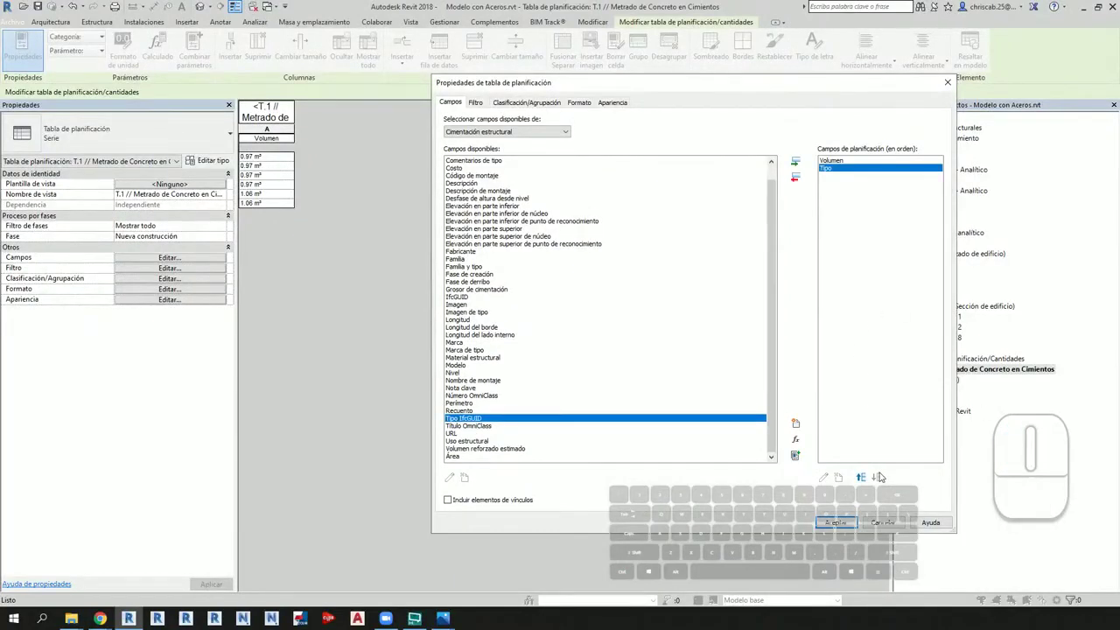
left_click(835, 522)
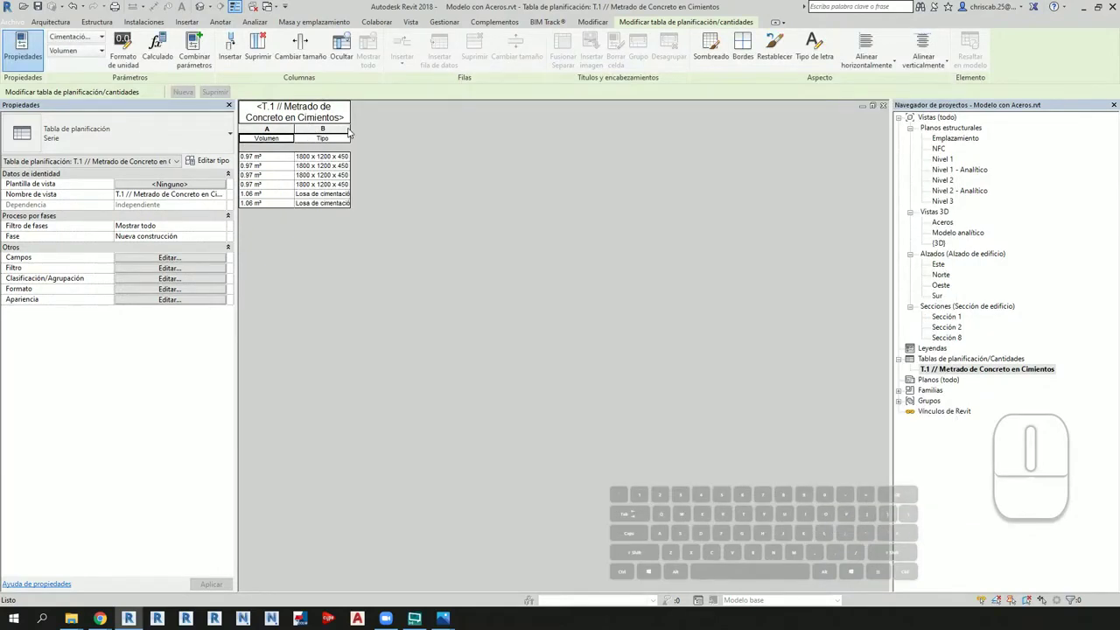
left_click_drag(348, 132, 408, 131)
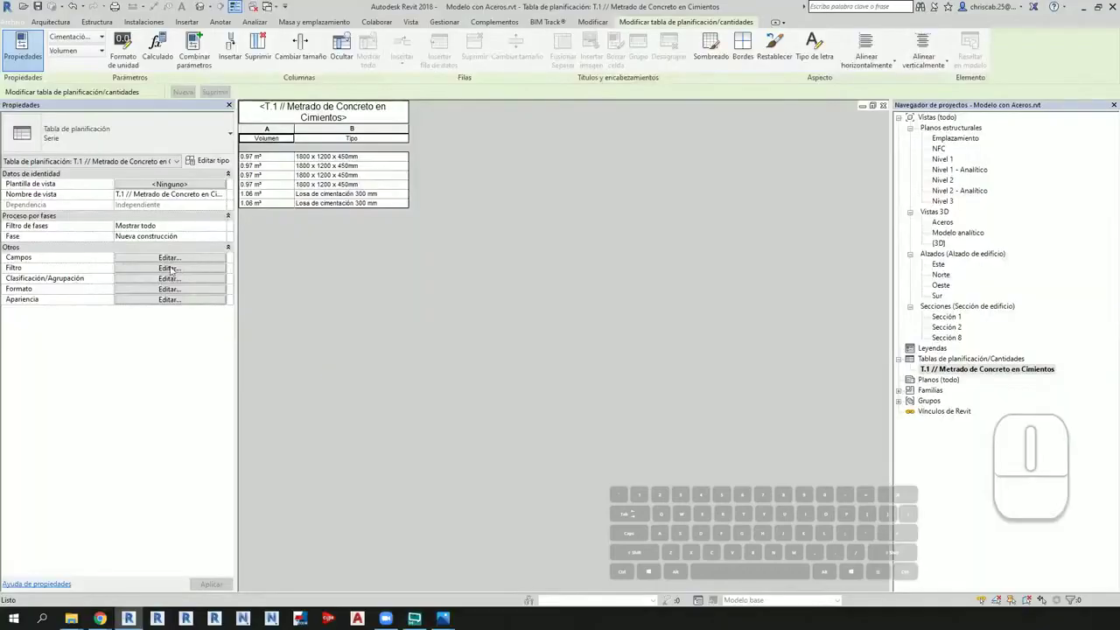
left_click(72, 385)
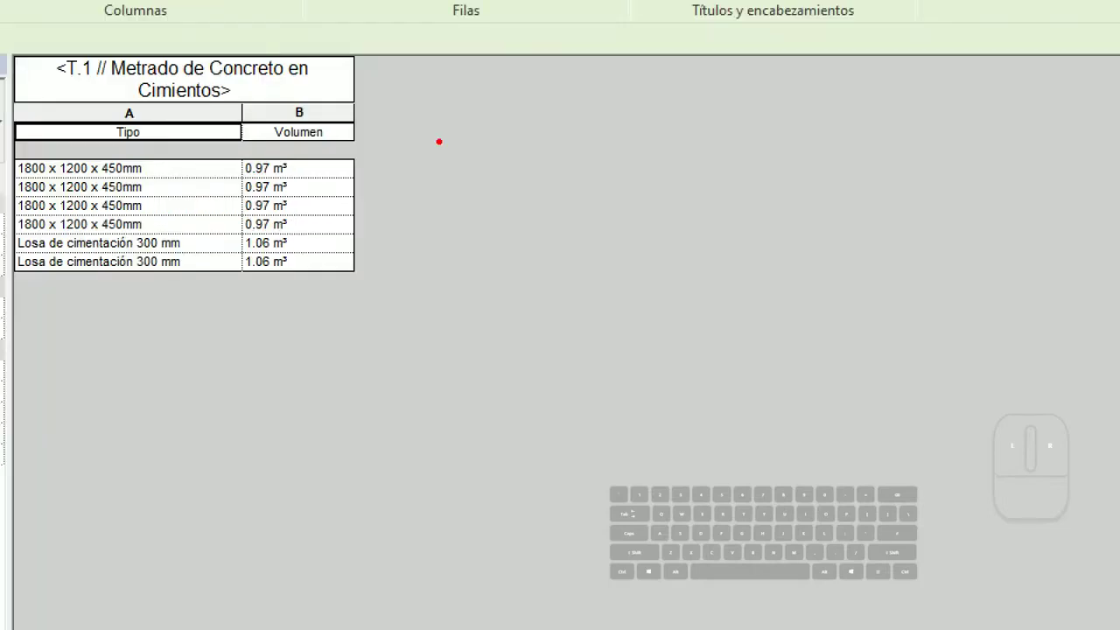
key("g")
mouse_move(365, 107)
left_mouse_down("ctrl")
mouse_move(440, 342)
mouse_move(455, 334)
left_mouse_up("ctrl")
left_click_drag(504, 57, 504, 112, "ctrl")
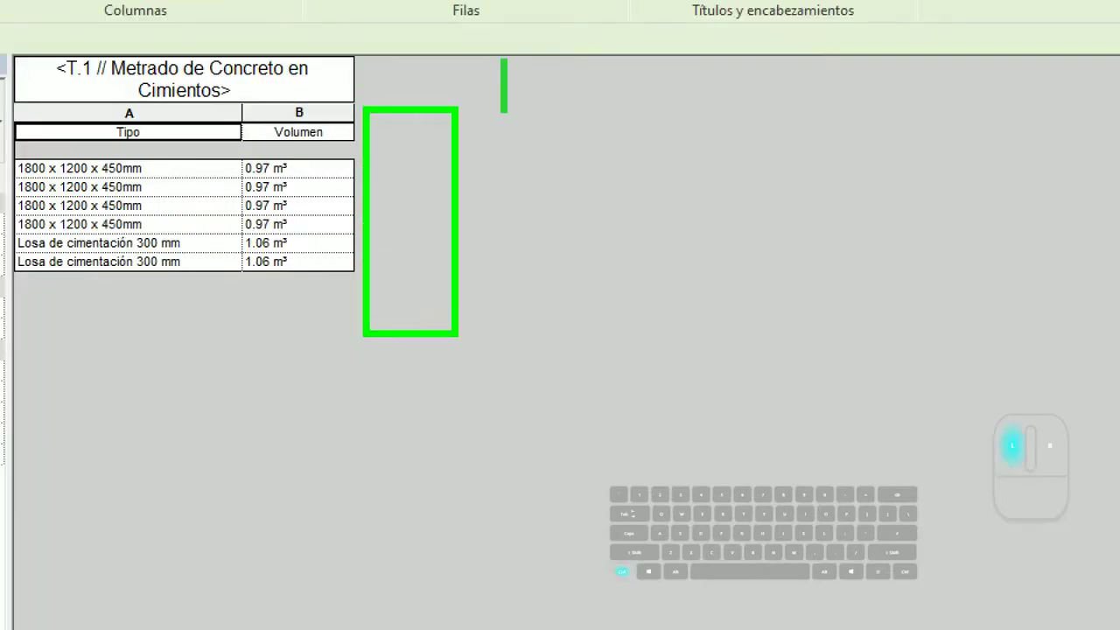
key("Escape")
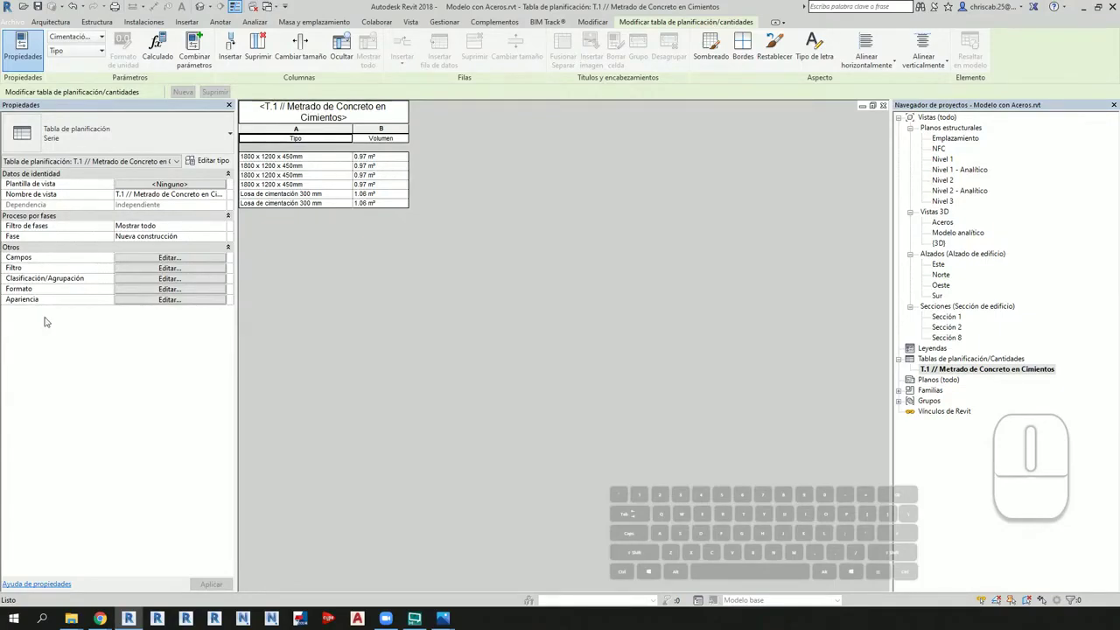
Step: Add the Longitud, Anchura, Grosor de cimentación and Recuento fields between Tipo and Volumen, removing the stray Comentarios field
left_click(169, 257)
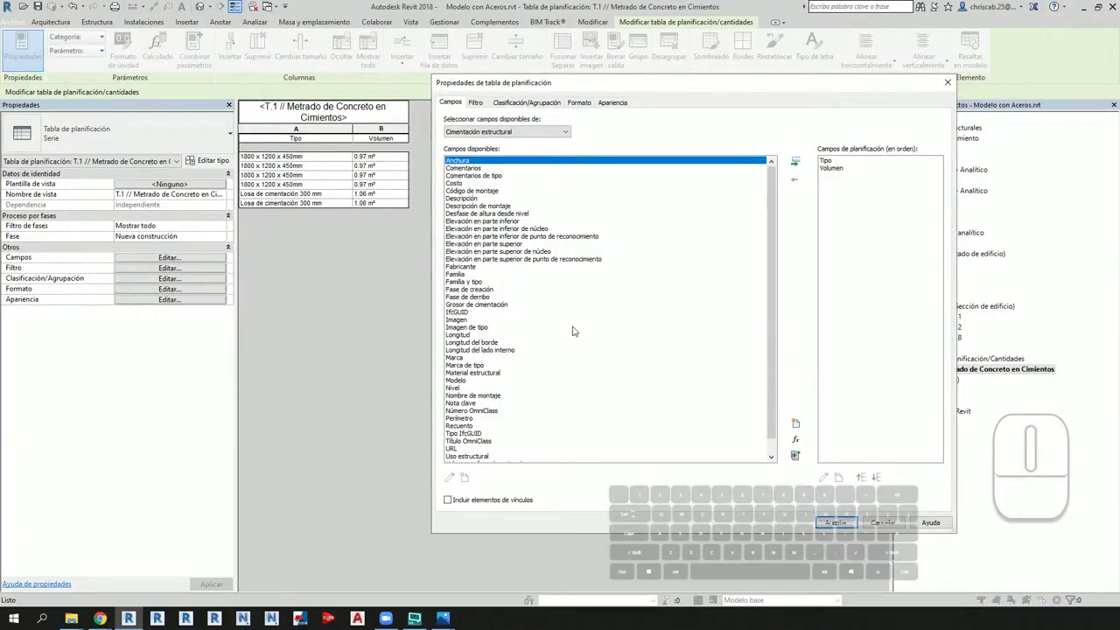
left_click(794, 161)
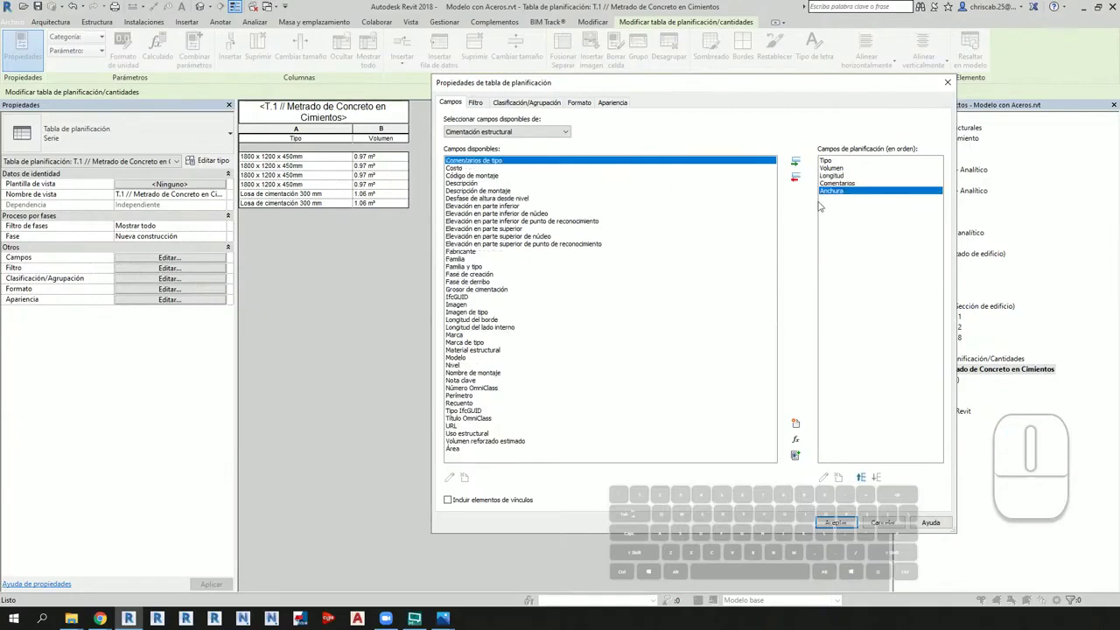
left_click(840, 183)
left_click(796, 177)
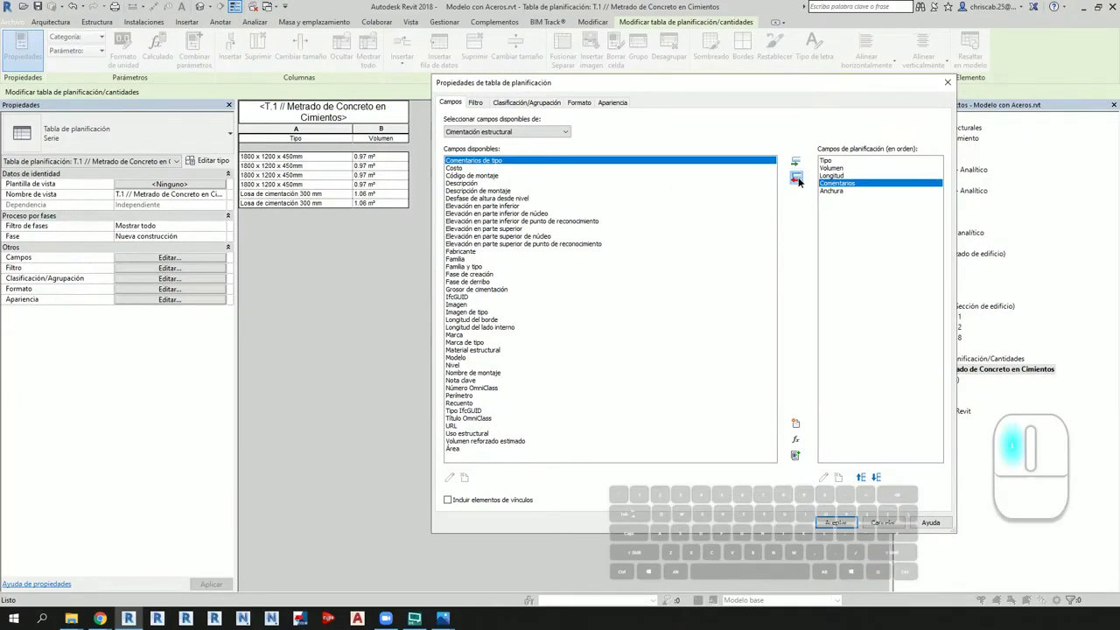
double_click(477, 296)
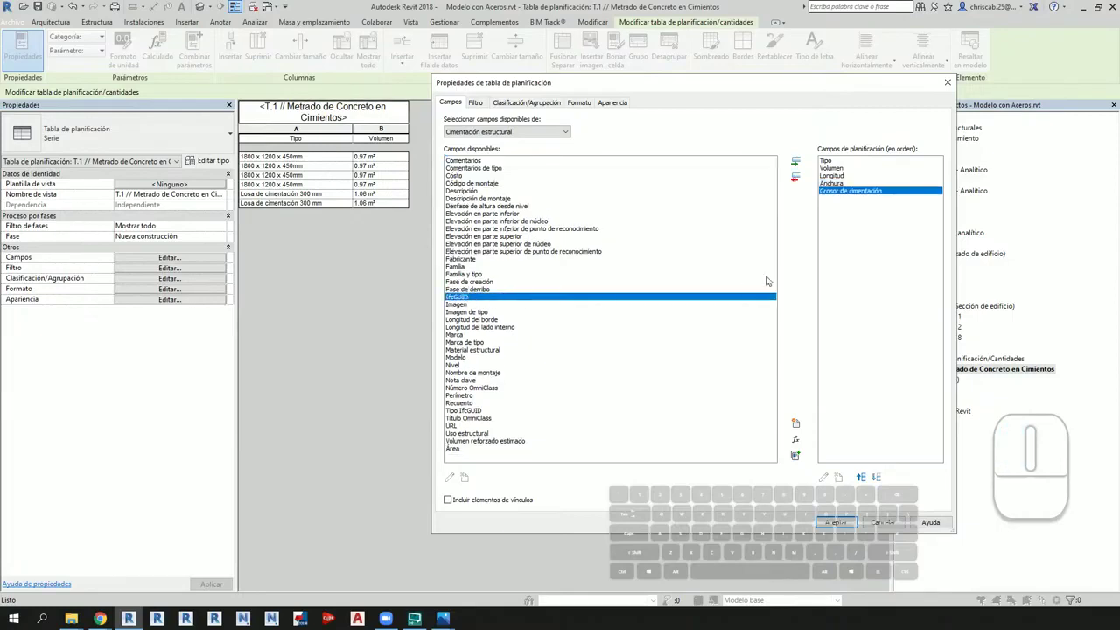
left_click(832, 168)
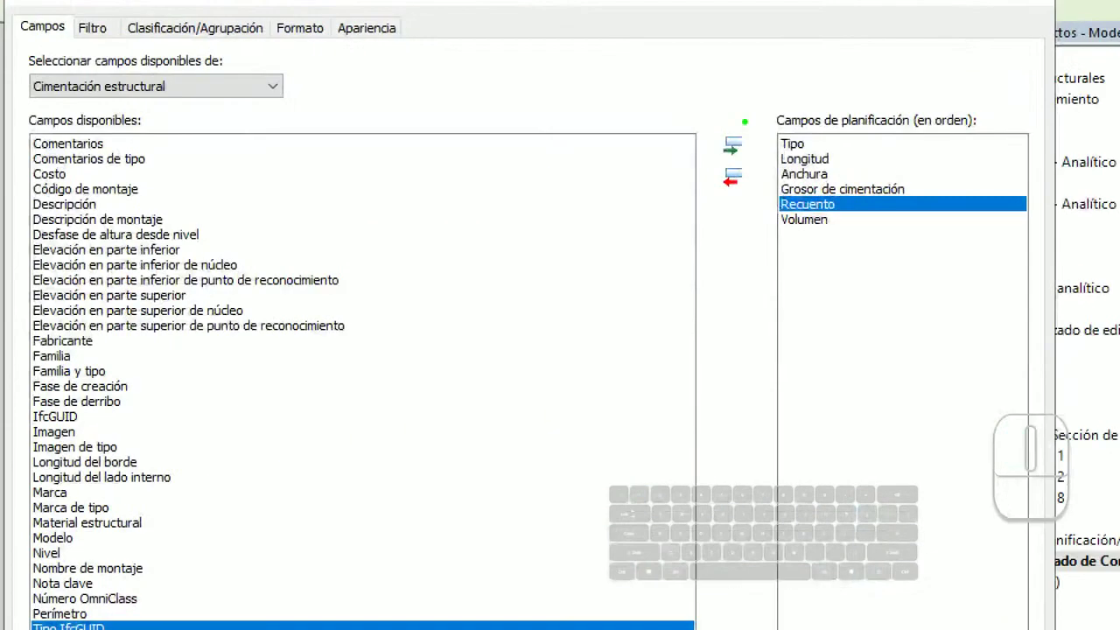
Step: Add the Marca de tipo field and move it to the first place in the scheduled field order
key("ctrl")
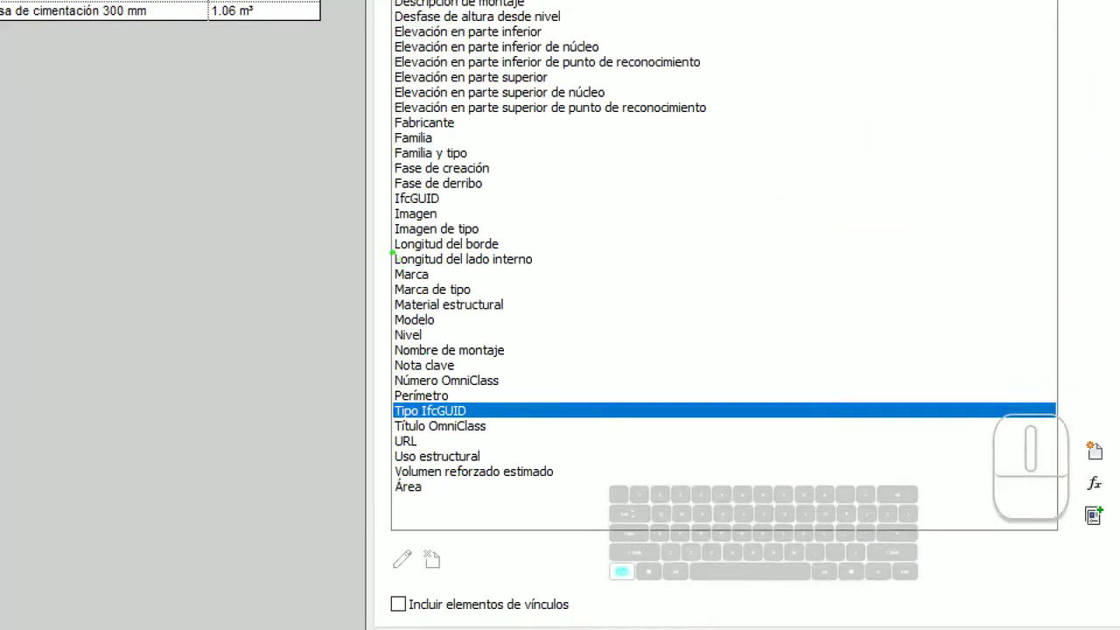
left_click(35, 505, "ctrl")
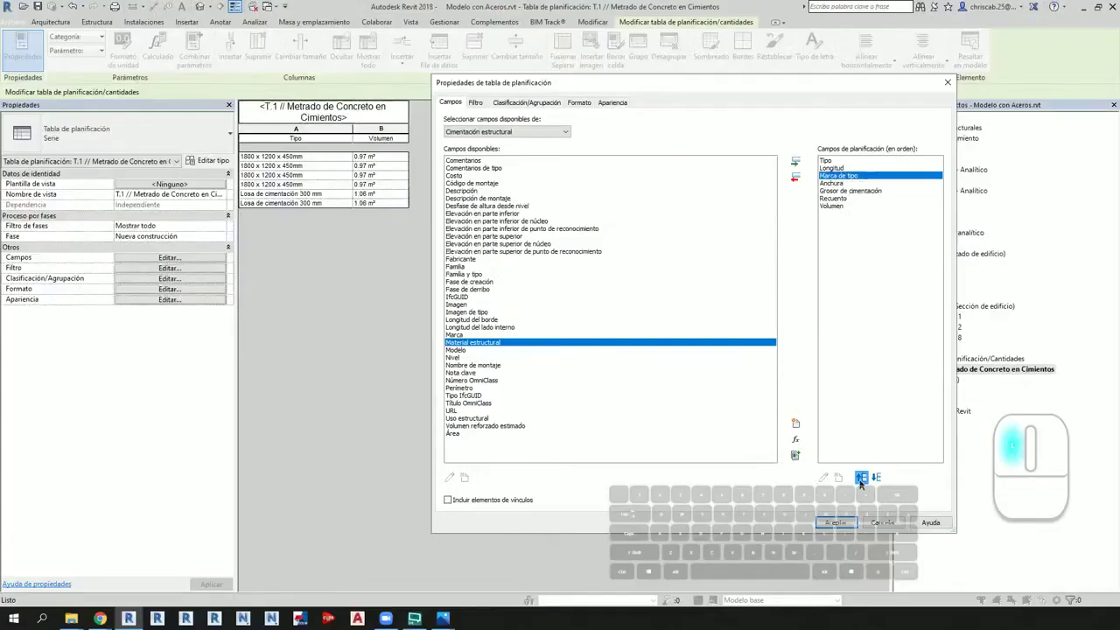
left_click(1119, 569)
left_click(1119, 568)
left_click(699, 625)
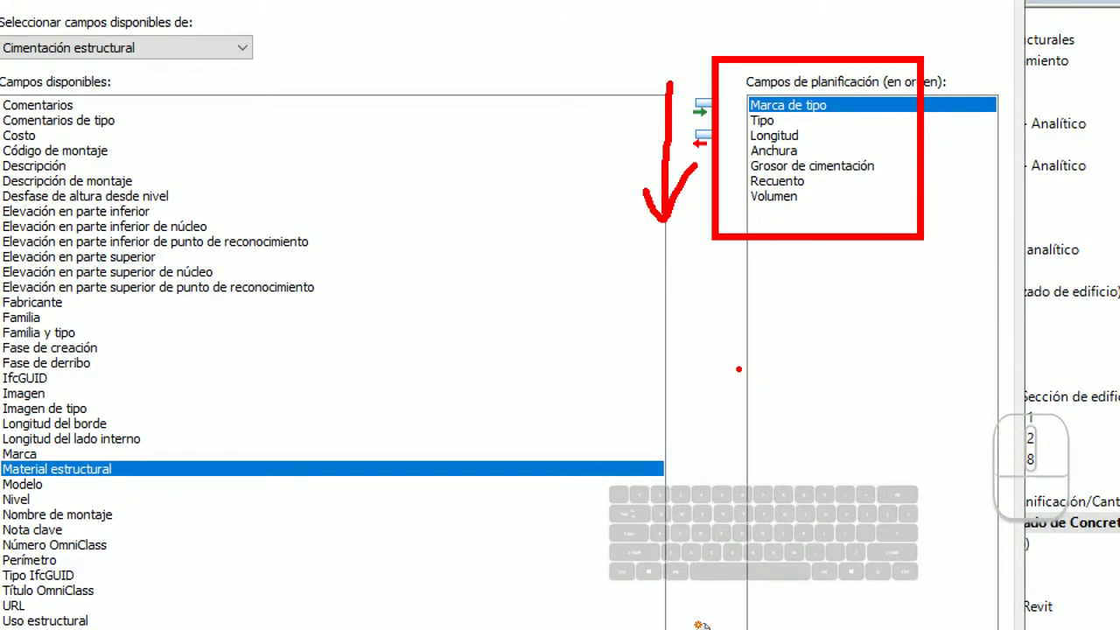
mouse_move(866, 64)
left_mouse_down()
mouse_move(869, 148)
mouse_move(879, 164)
mouse_move(889, 156)
left_mouse_up()
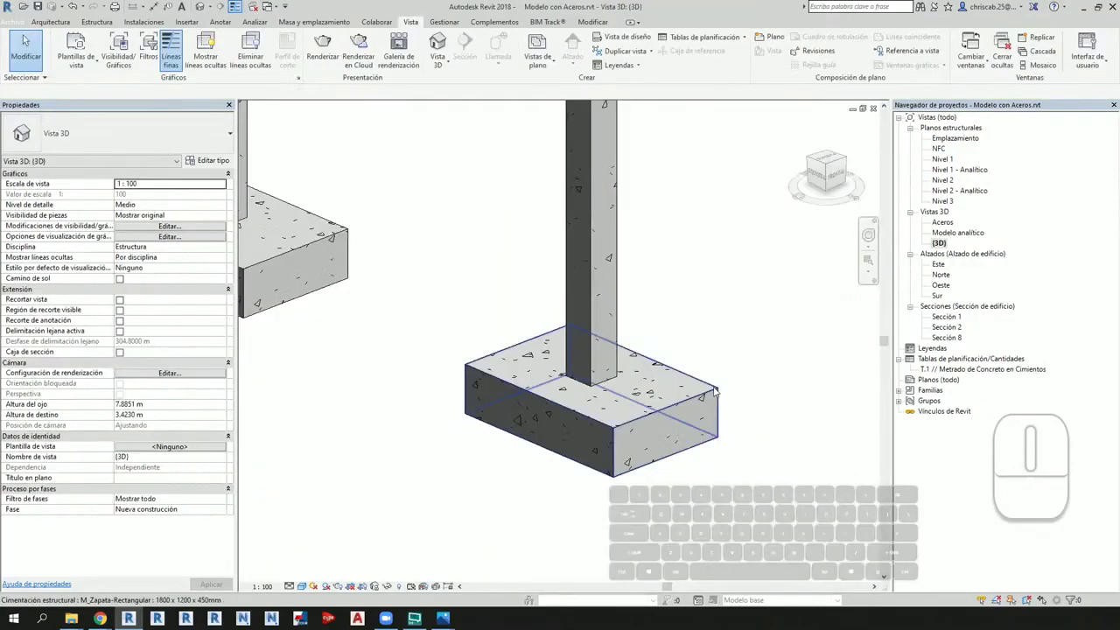
Step: Set the Marca de tipo of the 1800 x 1200 x 450mm rectangular footing type to Z-1 and reopen the foundation schedule
left_click(683, 437)
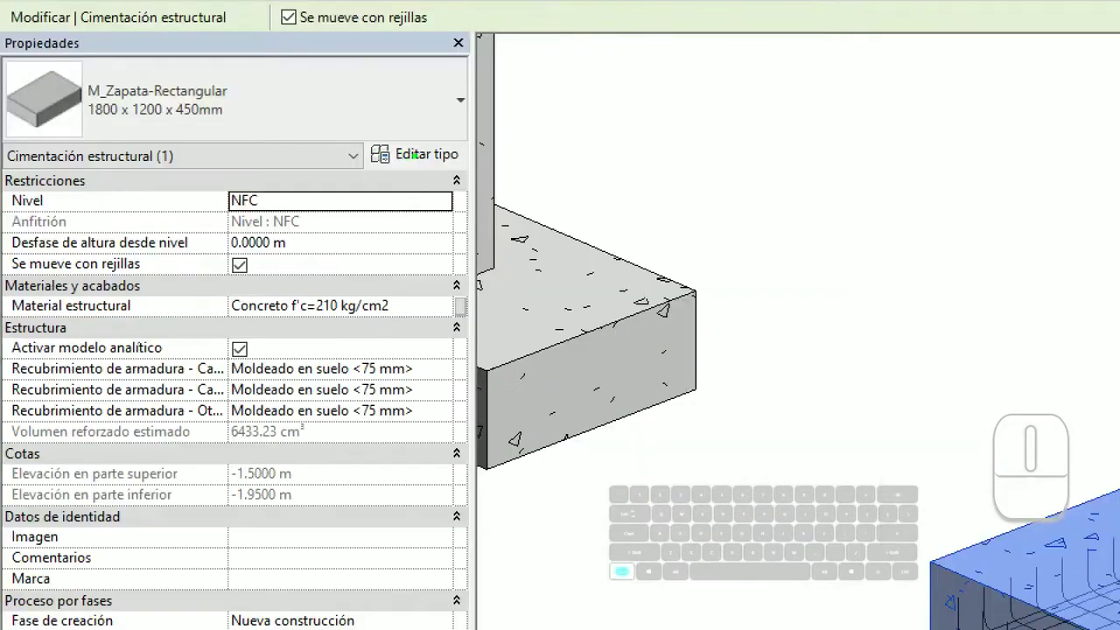
left_click_drag(349, 141, 472, 169, "ctrl")
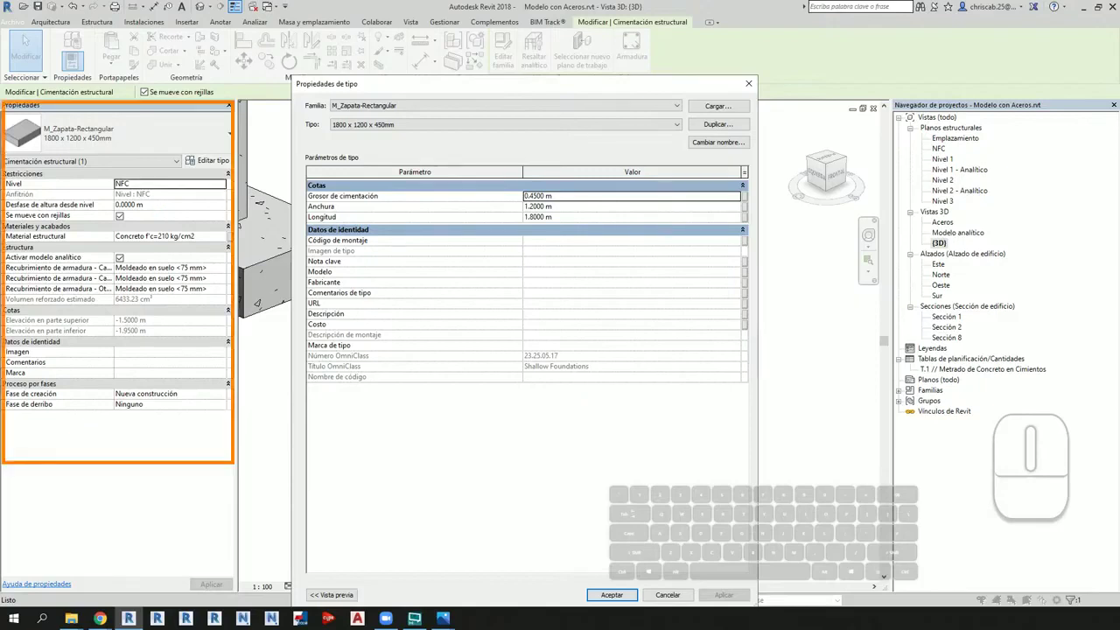
left_click_drag(293, 81, 757, 557, "ctrl")
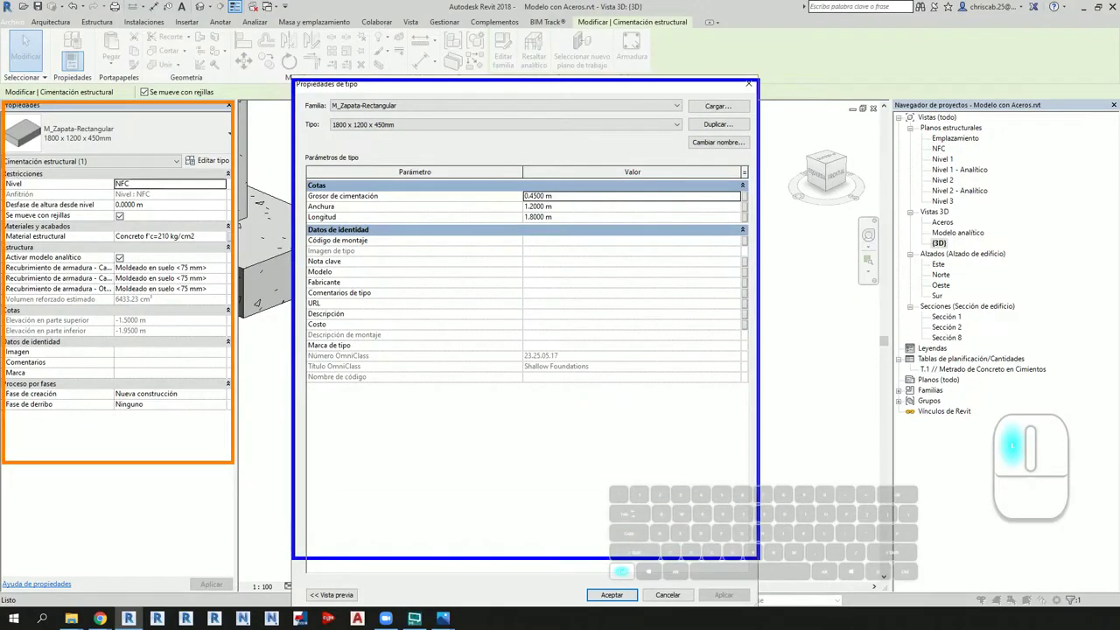
left_click_drag(297, 335, 674, 357, "ctrl")
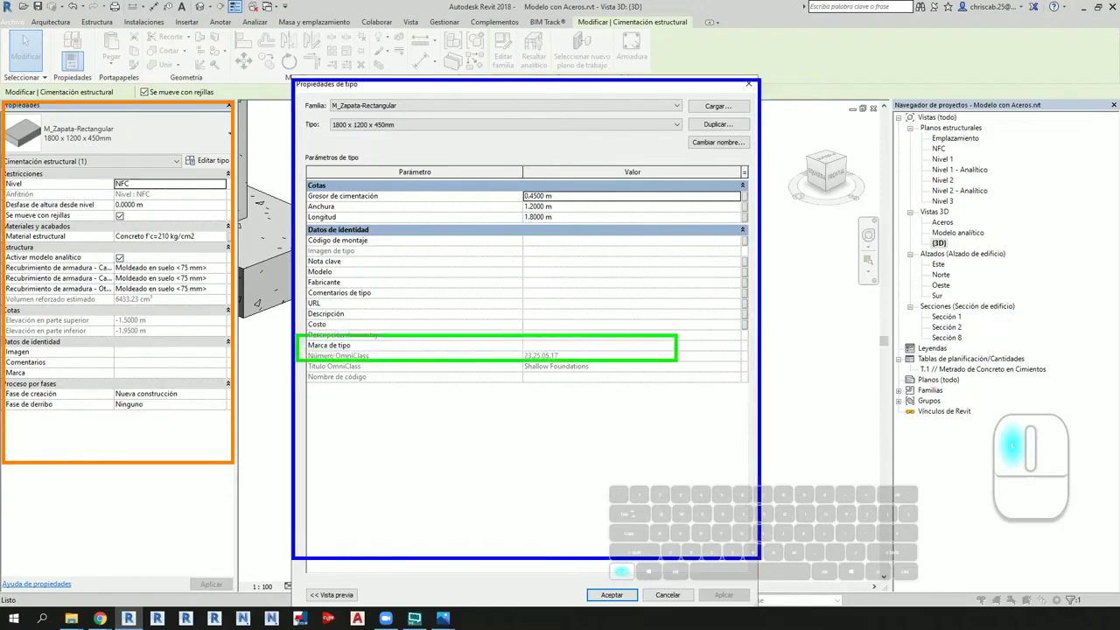
left_click_drag(495, 364, 522, 417, "ctrl+shift")
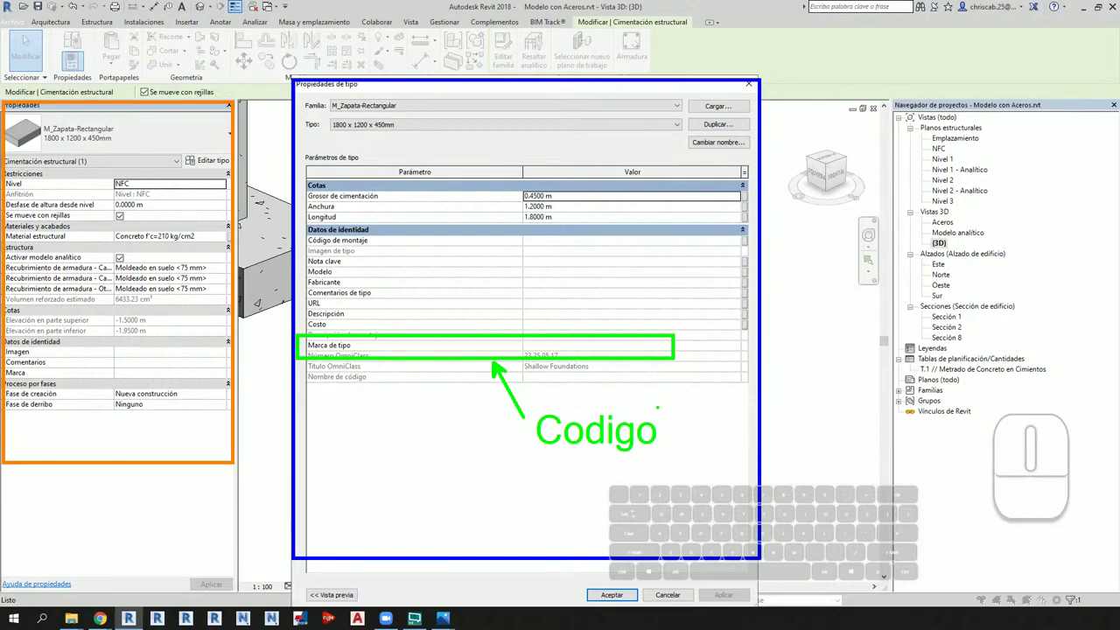
left_click(541, 346)
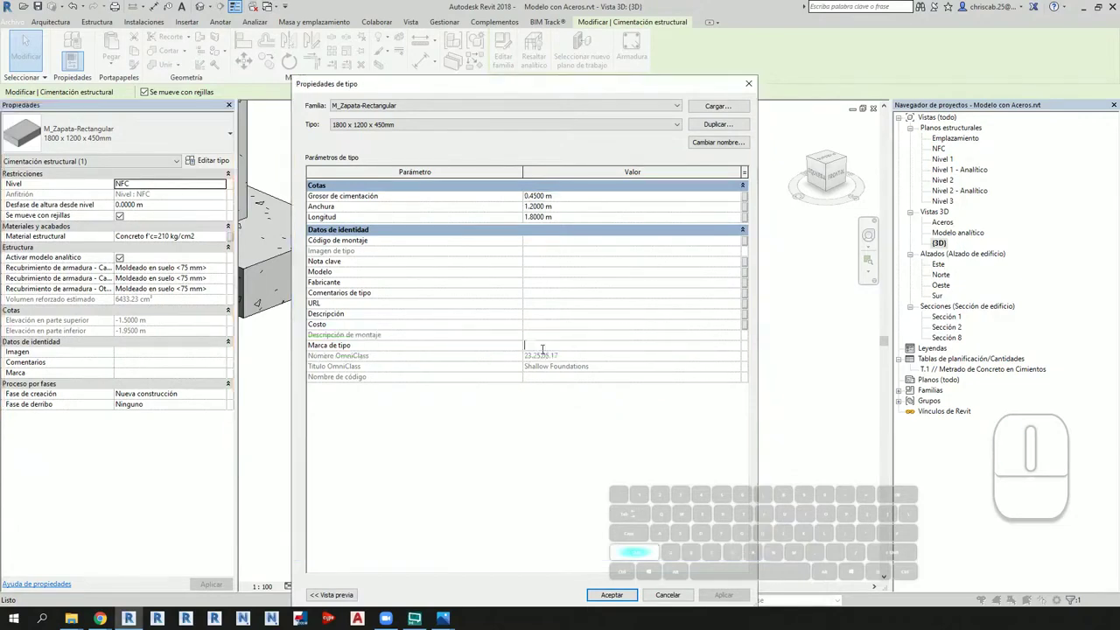
type("Z-1")
key("Return")
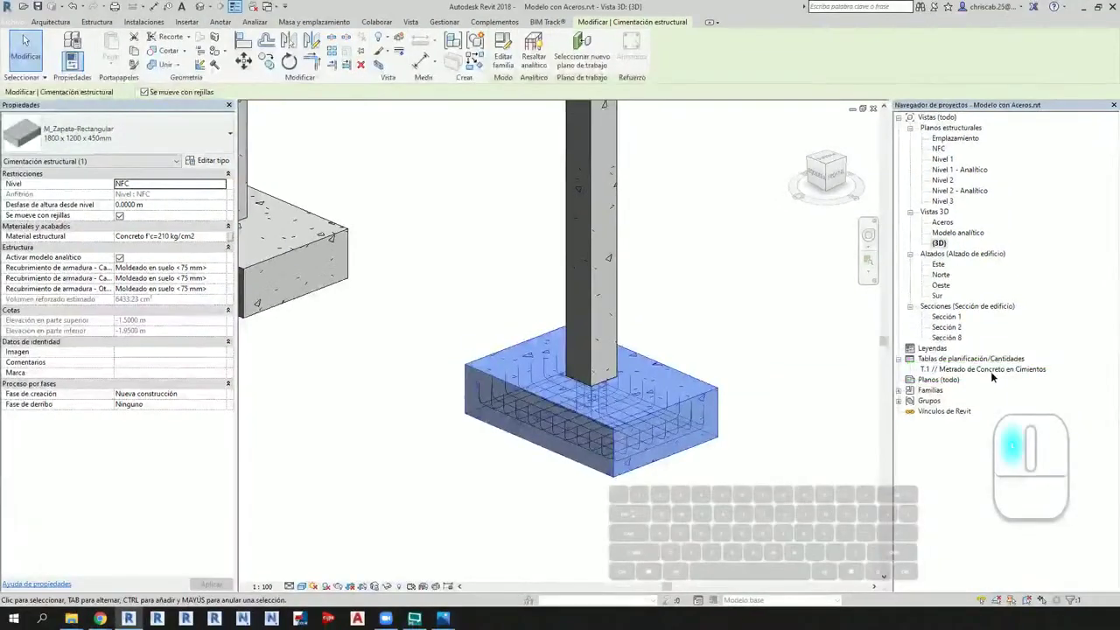
double_click(990, 369)
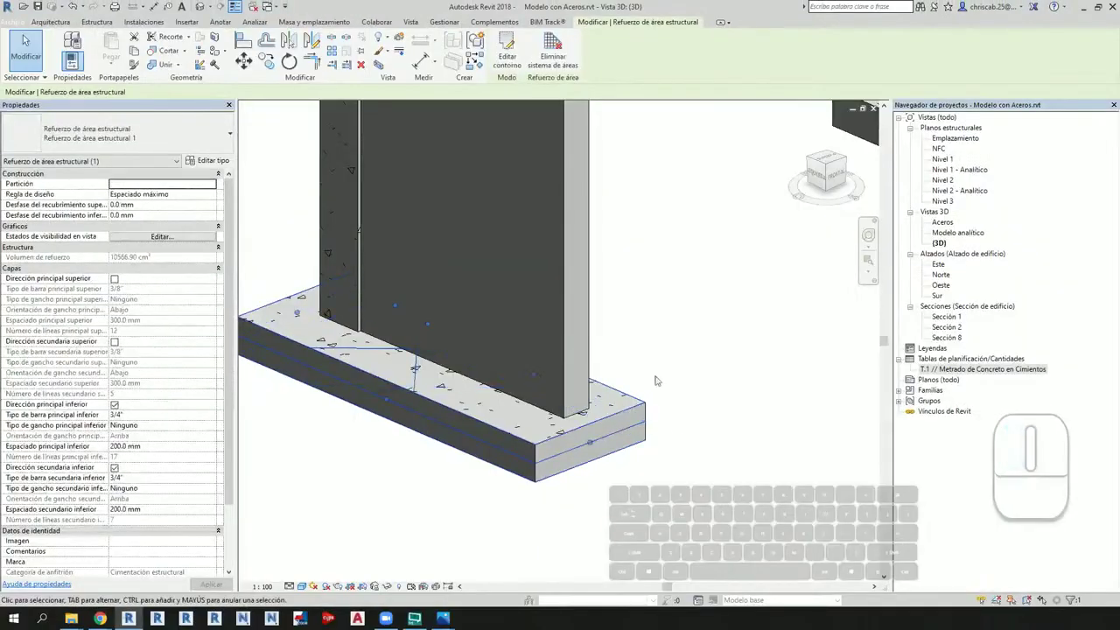
Step: Select the foundation slab under the wall in 3D and set its type's Marca de tipo to Z-2
left_click(716, 395)
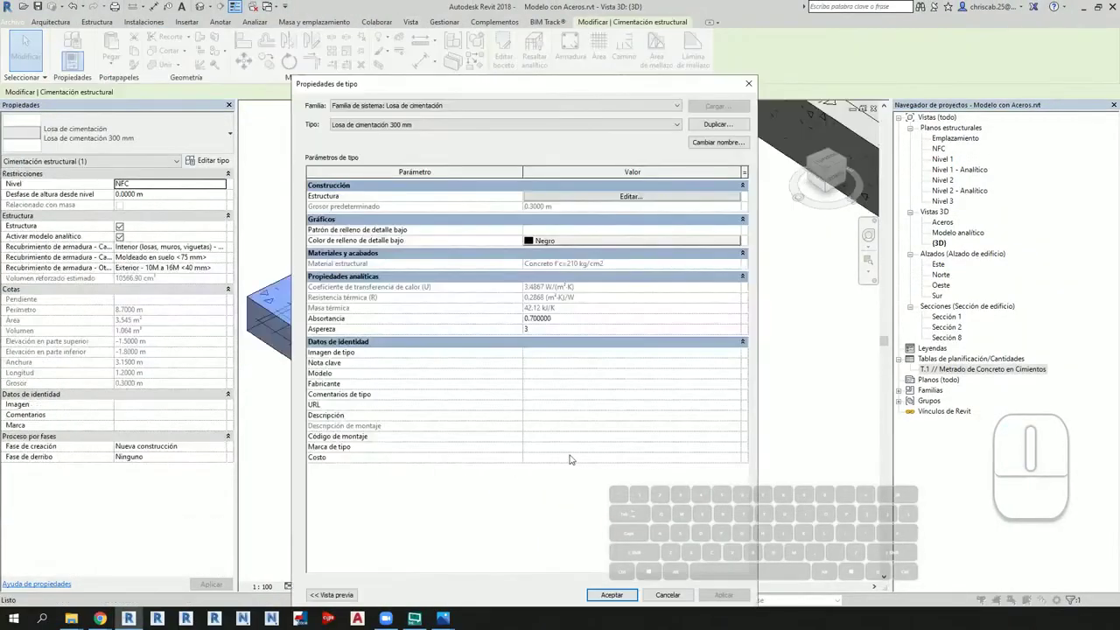
left_click(575, 458)
left_click(563, 447)
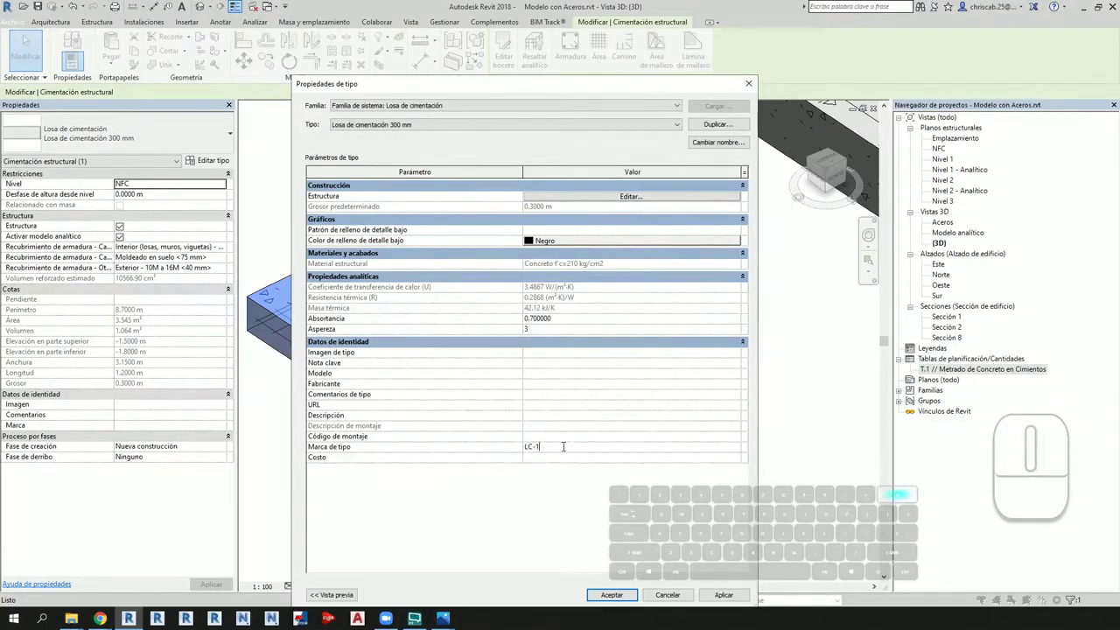
type("Z-2")
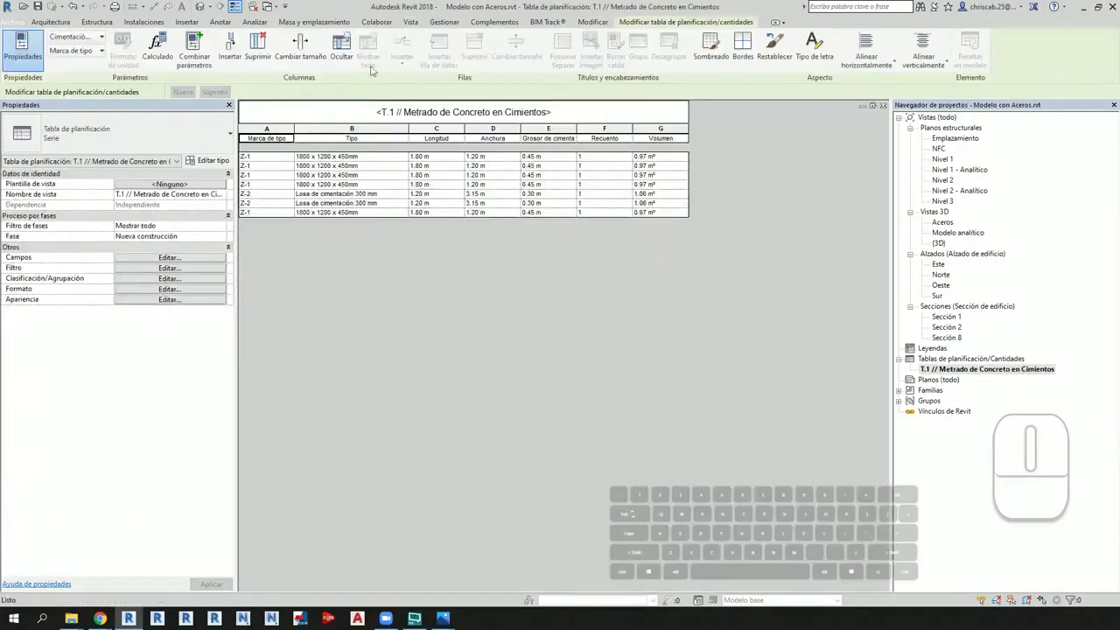
Step: Return to the 3D view and remove the extra 1800 x 1200 x 450mm footing from the model
left_click(200, 6)
left_click(431, 447)
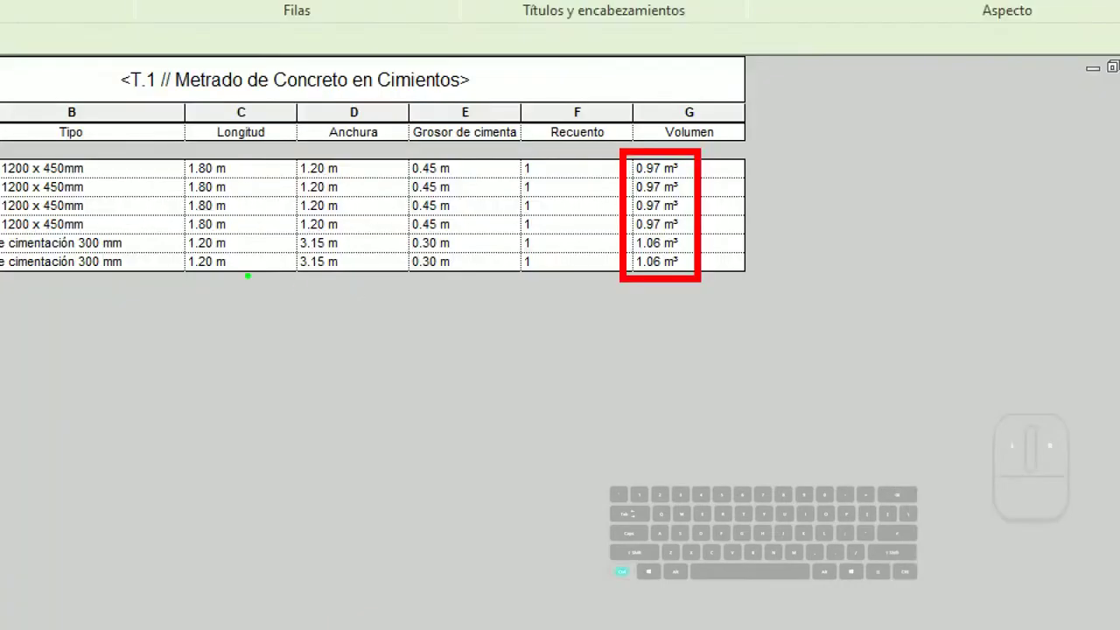
mouse_move(438, 208)
left_mouse_down()
mouse_move(680, 218)
mouse_move(695, 230)
left_mouse_up()
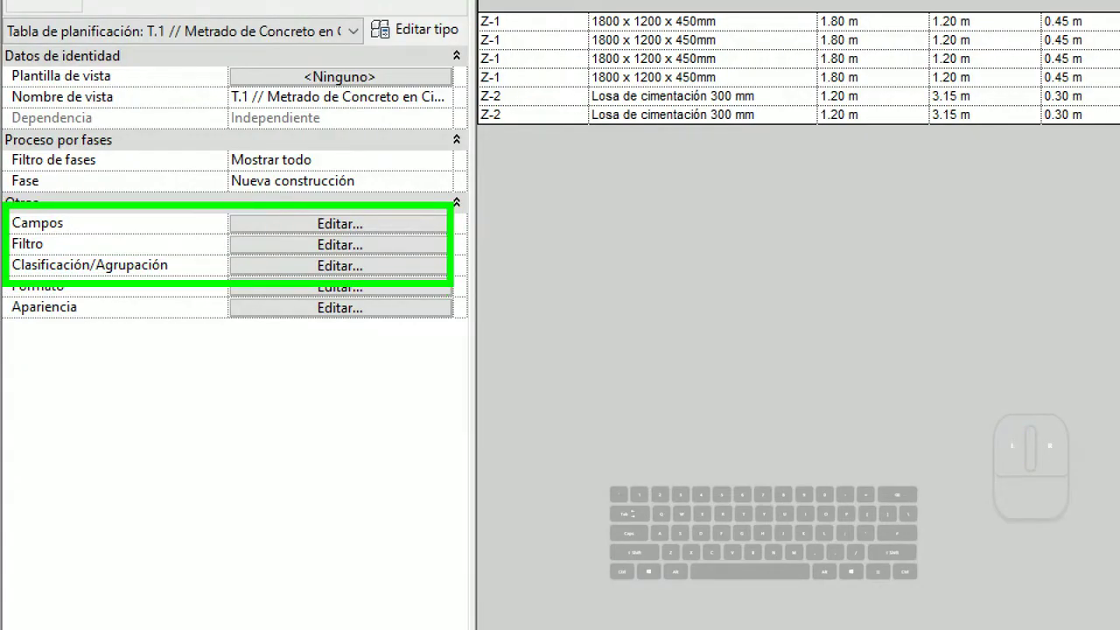
Step: Sort the foundation schedule by Tipo in ascending order and accept the sorting settings
left_click(340, 265)
left_click_drag(559, 78, 476, 249)
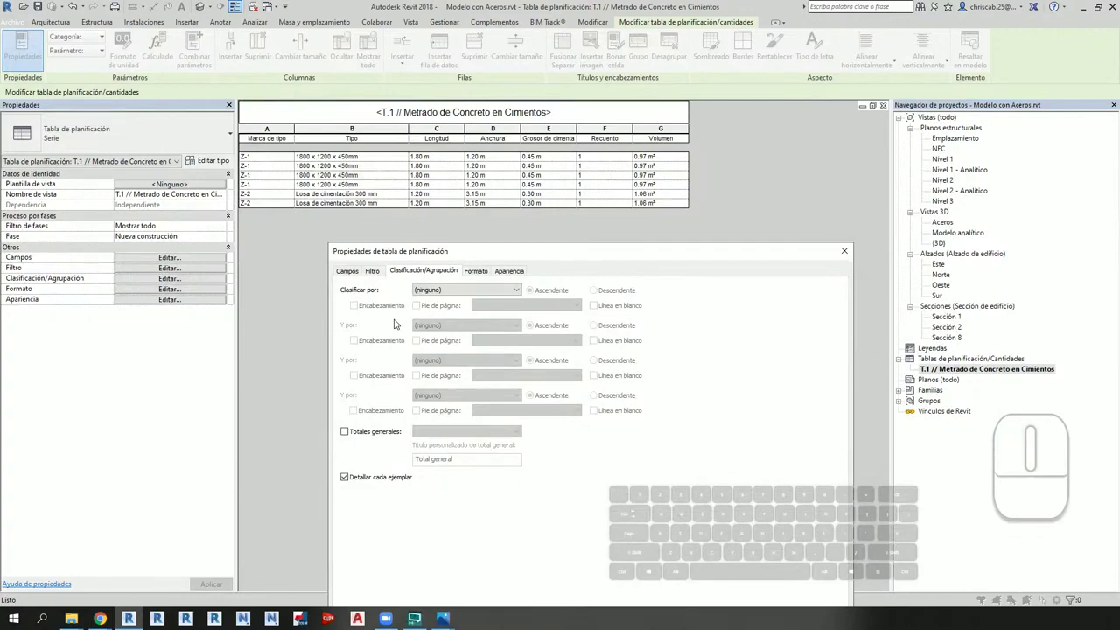
left_click(466, 290)
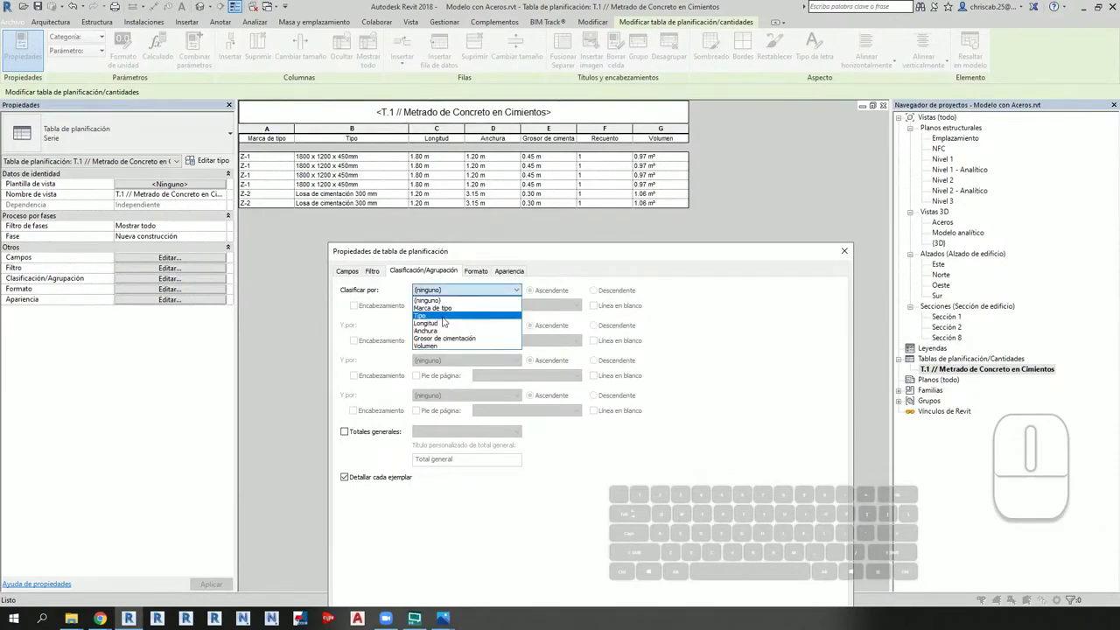
left_click(442, 323)
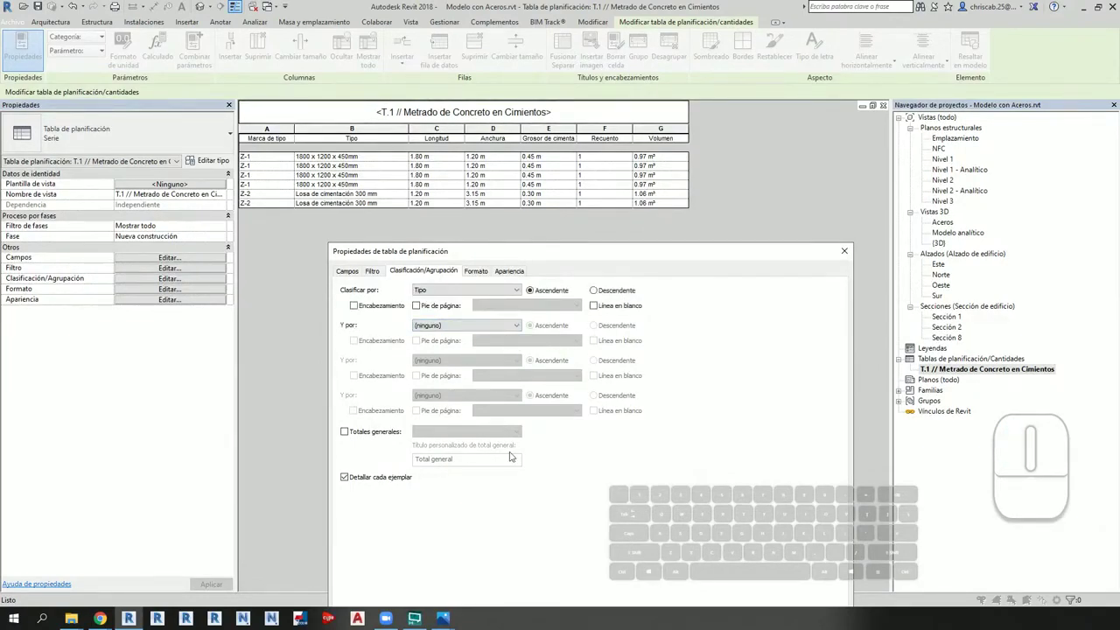
left_click_drag(615, 253, 686, 118)
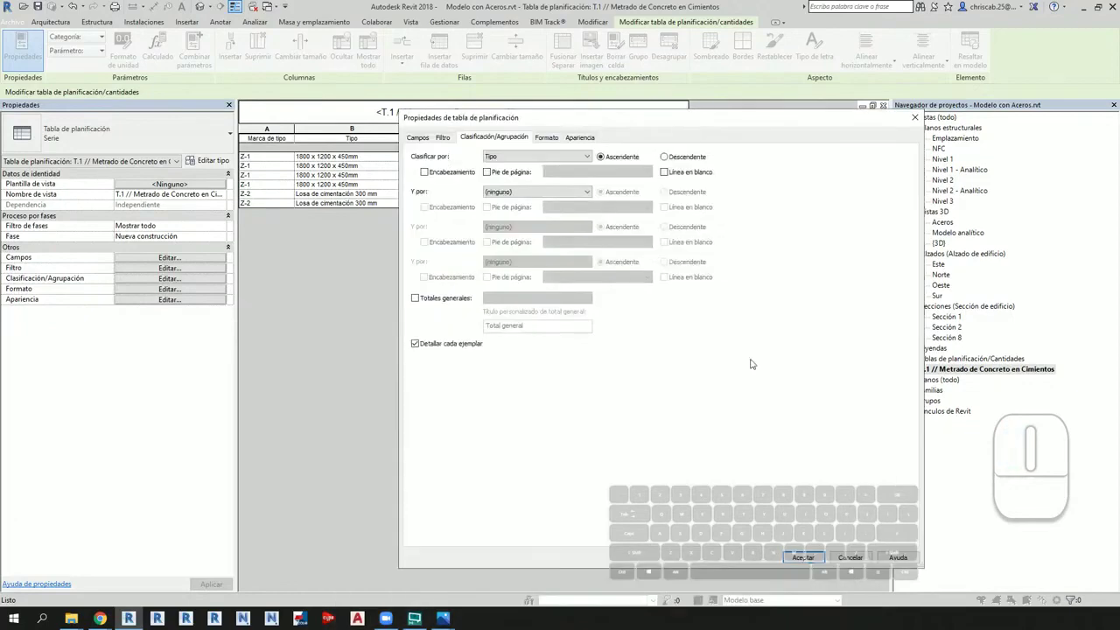
left_click(807, 557)
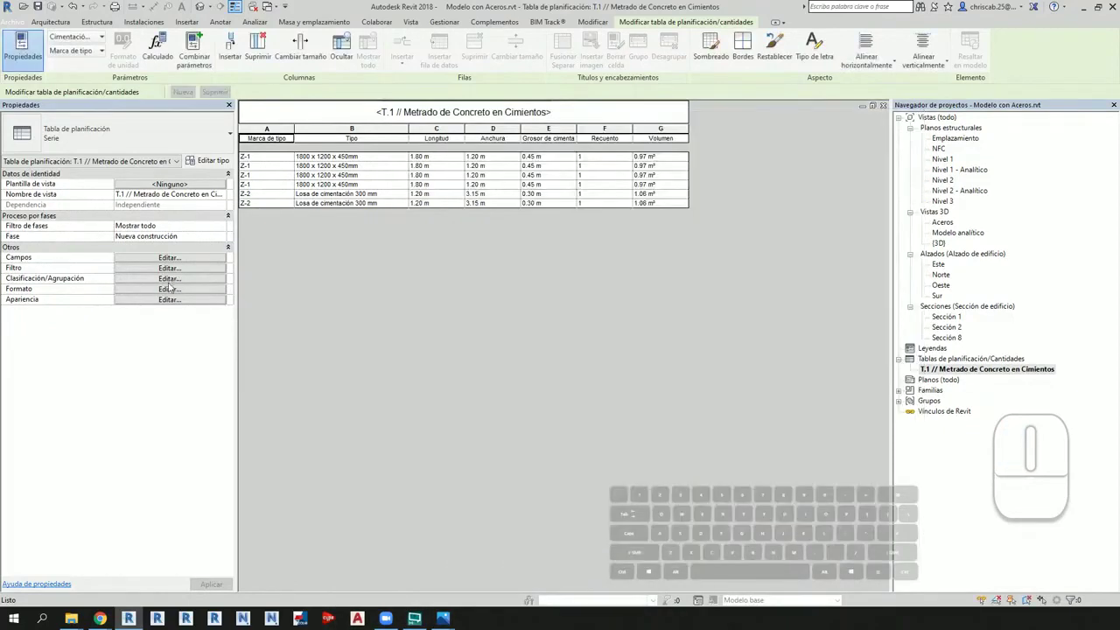
Step: Enable Totales generales with Título, recuento y totales and turn off Detallar cada ejemplar for the foundation schedule
left_click(160, 280)
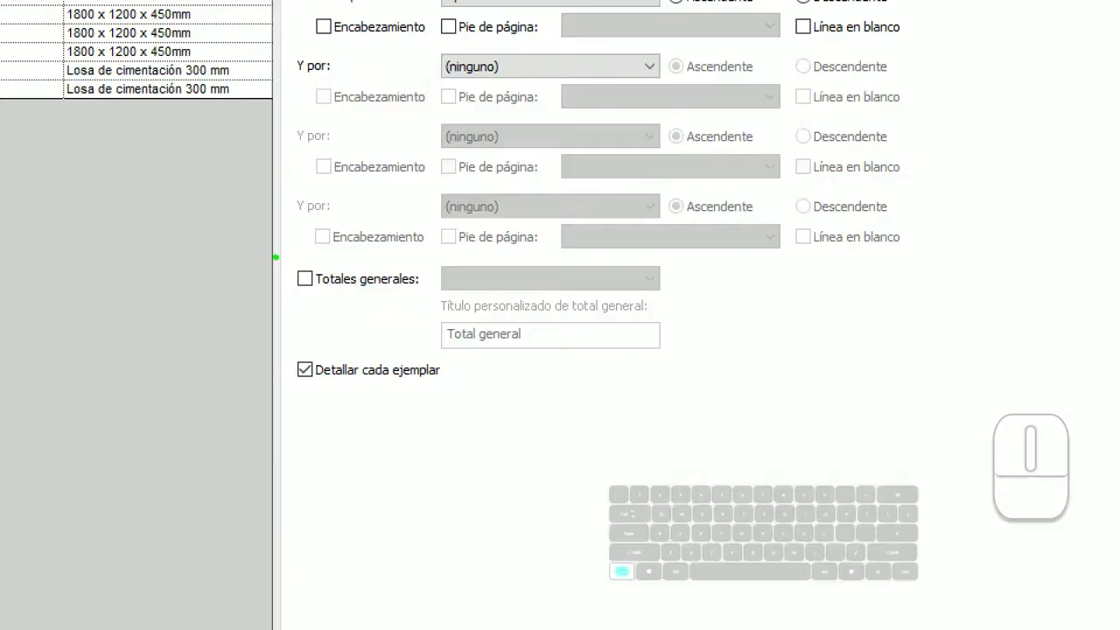
mouse_move(397, 287)
left_mouse_down("ctrl")
mouse_move(441, 306)
mouse_move(595, 313)
left_mouse_up("ctrl")
left_click_drag(665, 306, 693, 307, "ctrl")
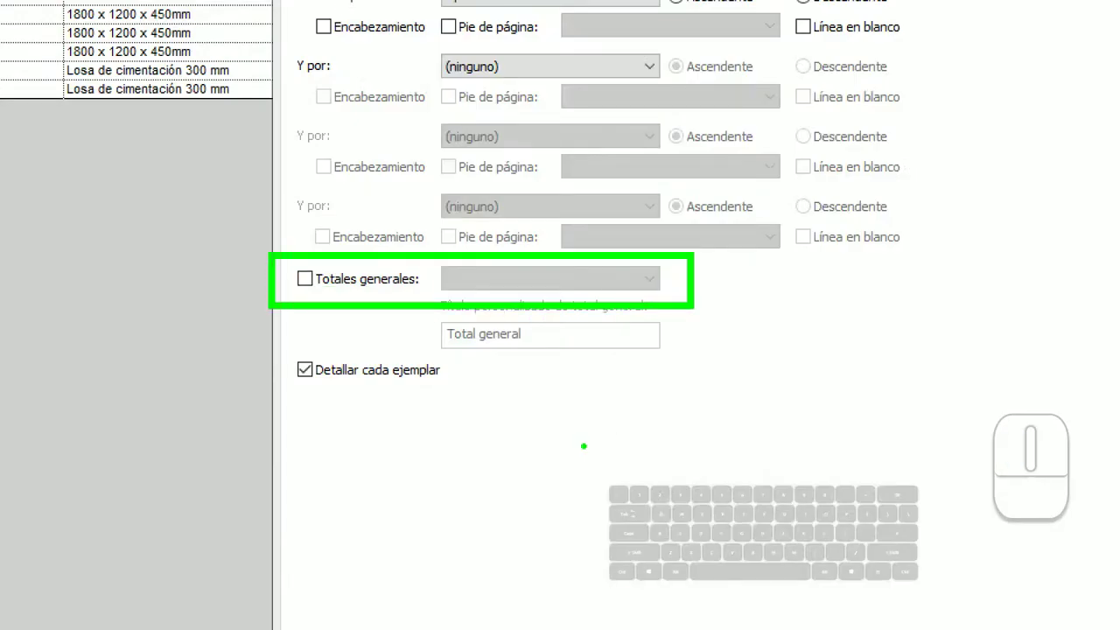
key("Escape")
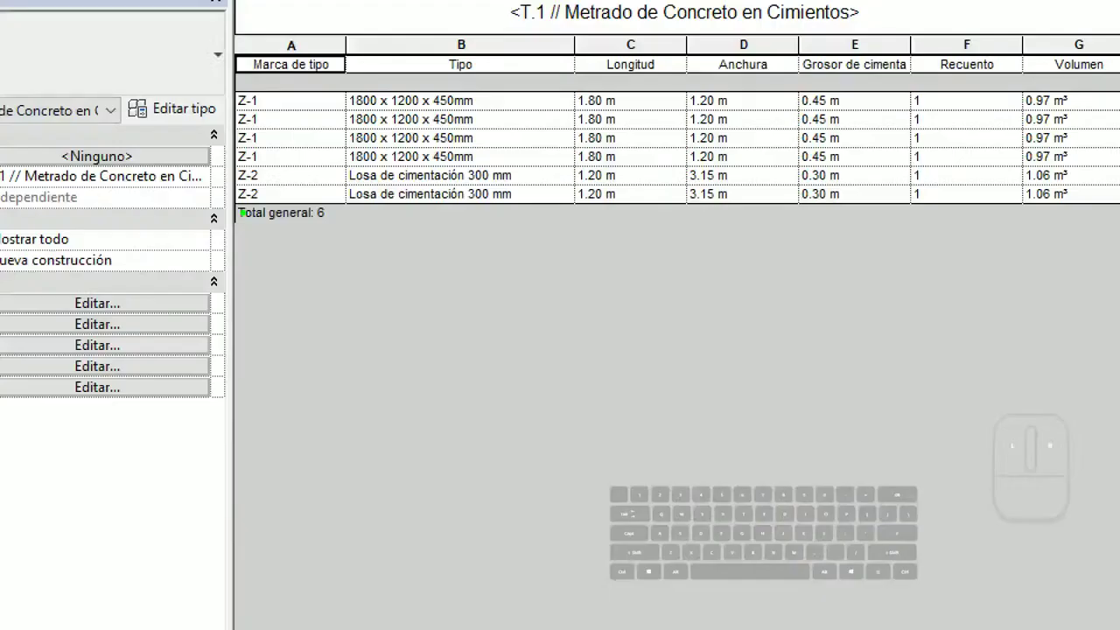
left_click_drag(238, 205, 291, 226, "ctrl")
key("Escape")
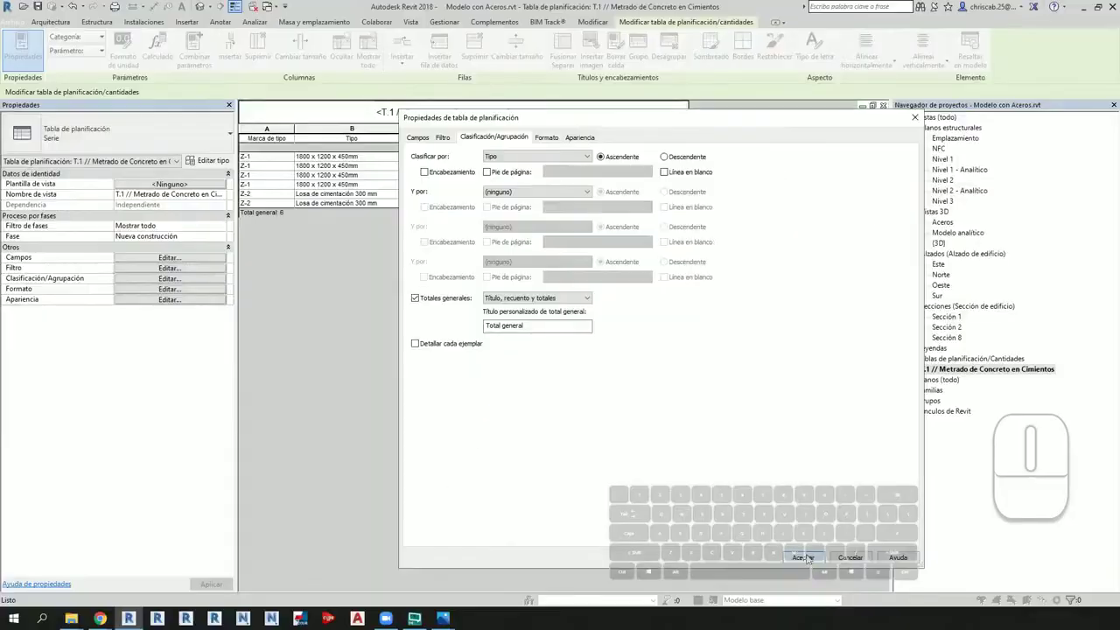
left_click(804, 554)
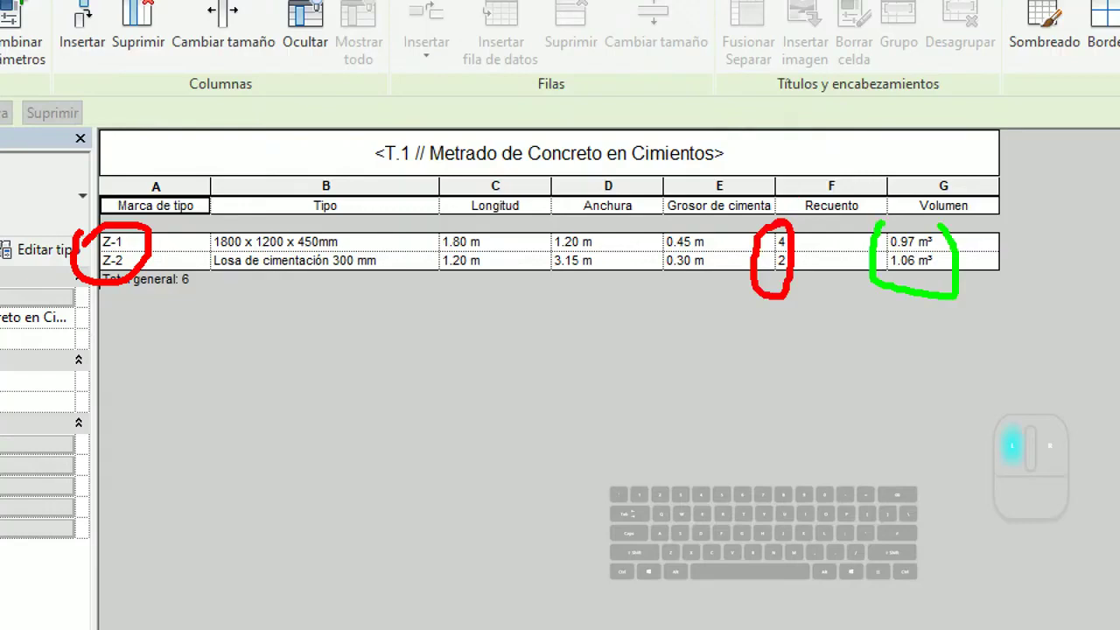
Step: Set the Volumen field's format to Calcular totales in the foundation schedule
left_click_drag(942, 226, 885, 219)
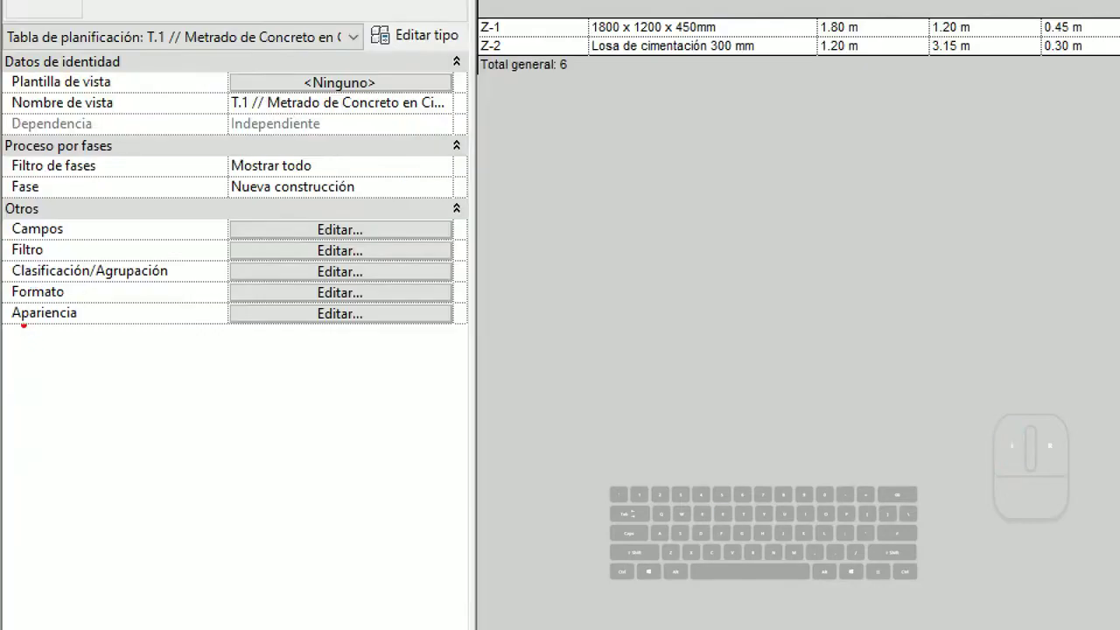
left_click(5, 285, "ctrl")
left_click_drag(4, 285, 278, 286, "ctrl")
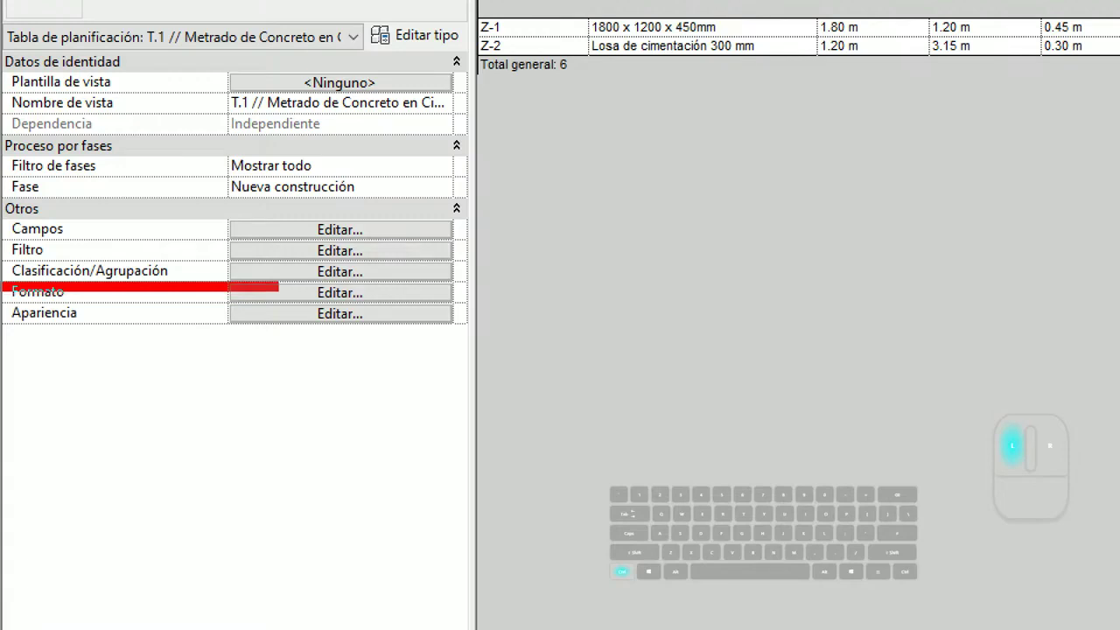
left_click(340, 292)
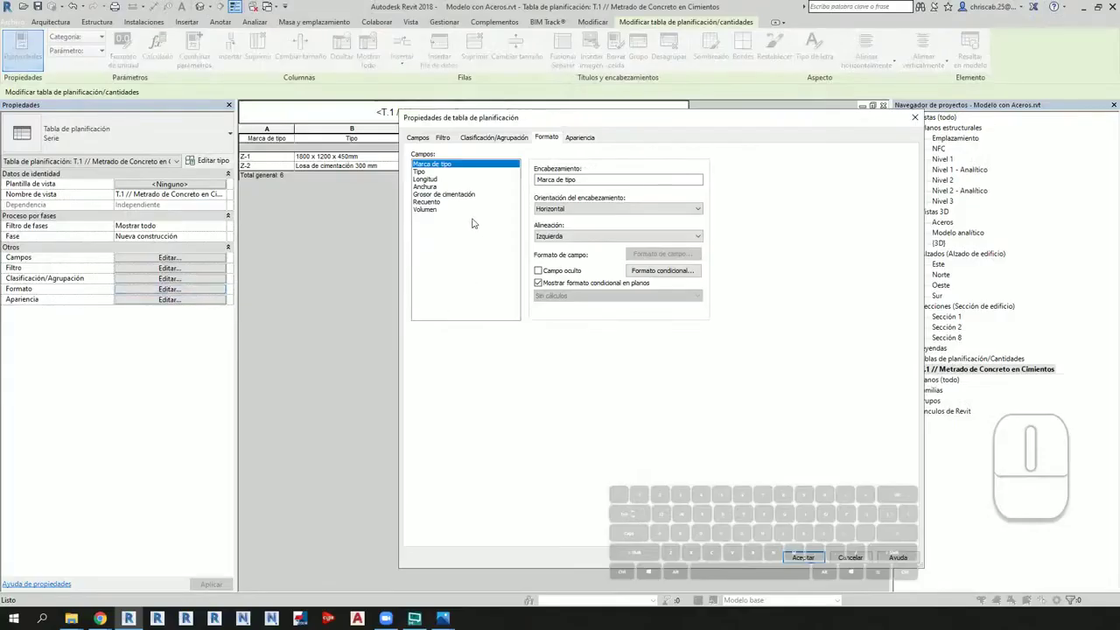
left_click(426, 209)
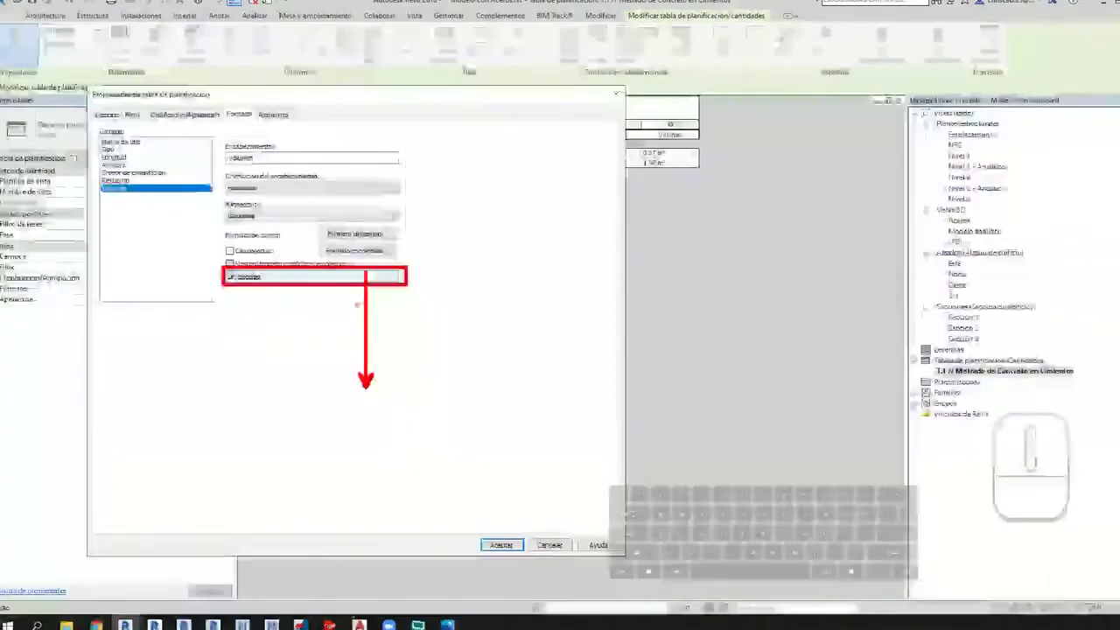
left_click(310, 277)
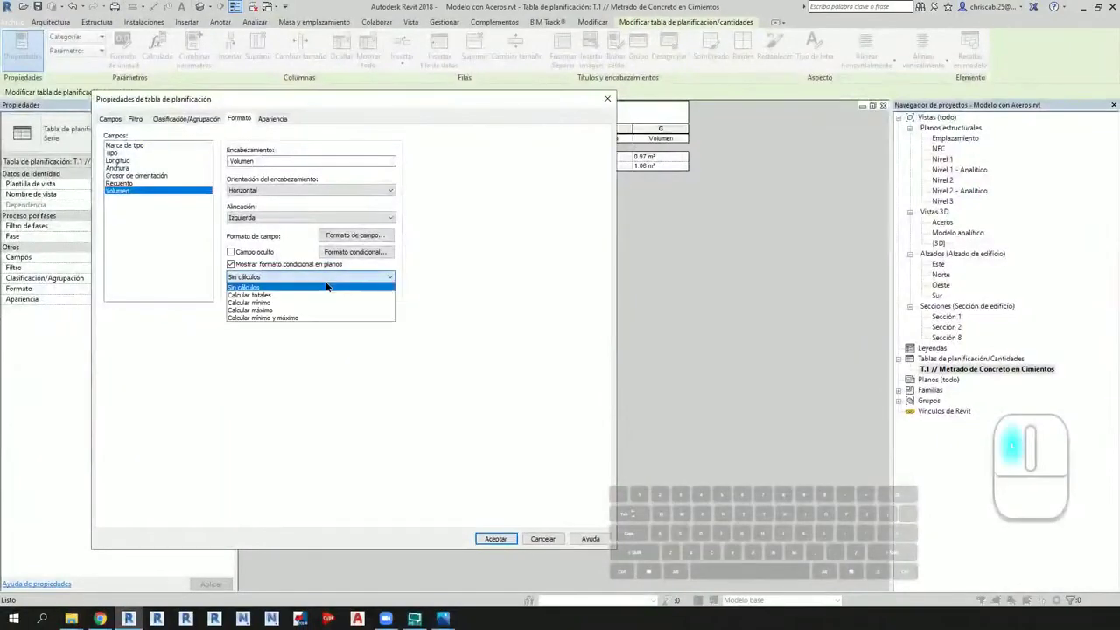
left_click(280, 292)
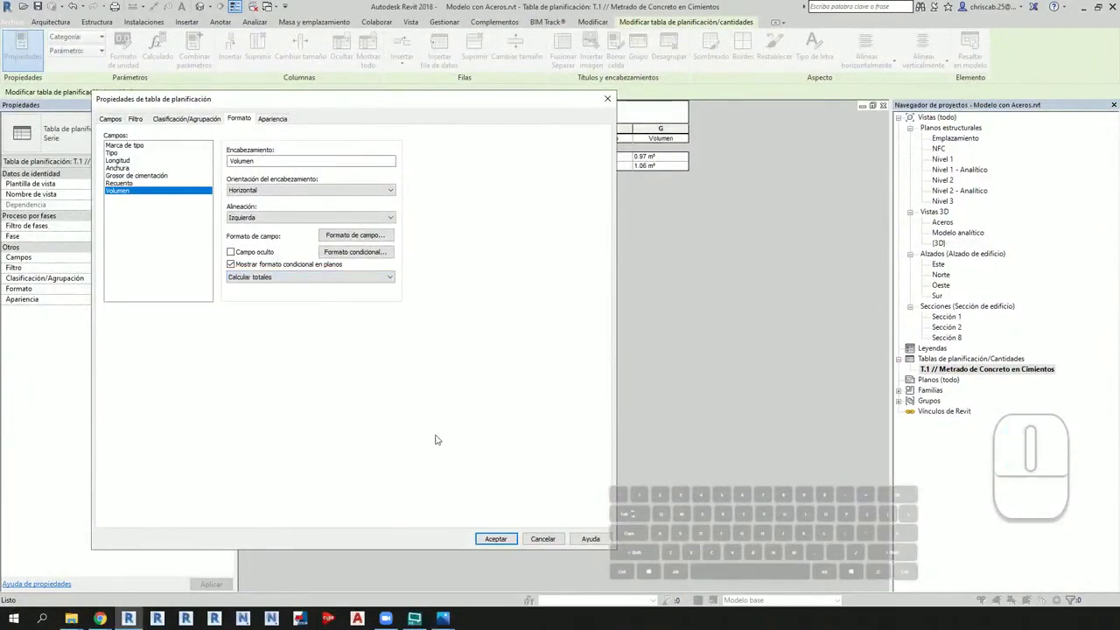
left_click(502, 540)
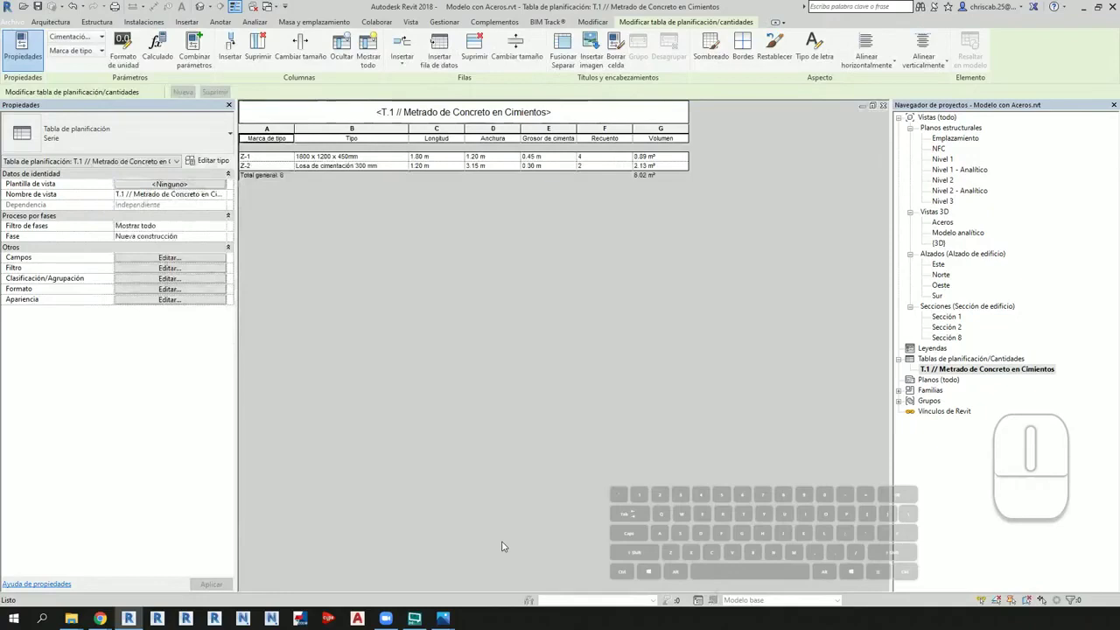
left_click_drag(691, 149, 711, 136)
mouse_move(582, 151)
left_mouse_down()
mouse_move(572, 162)
mouse_move(585, 150)
left_mouse_up()
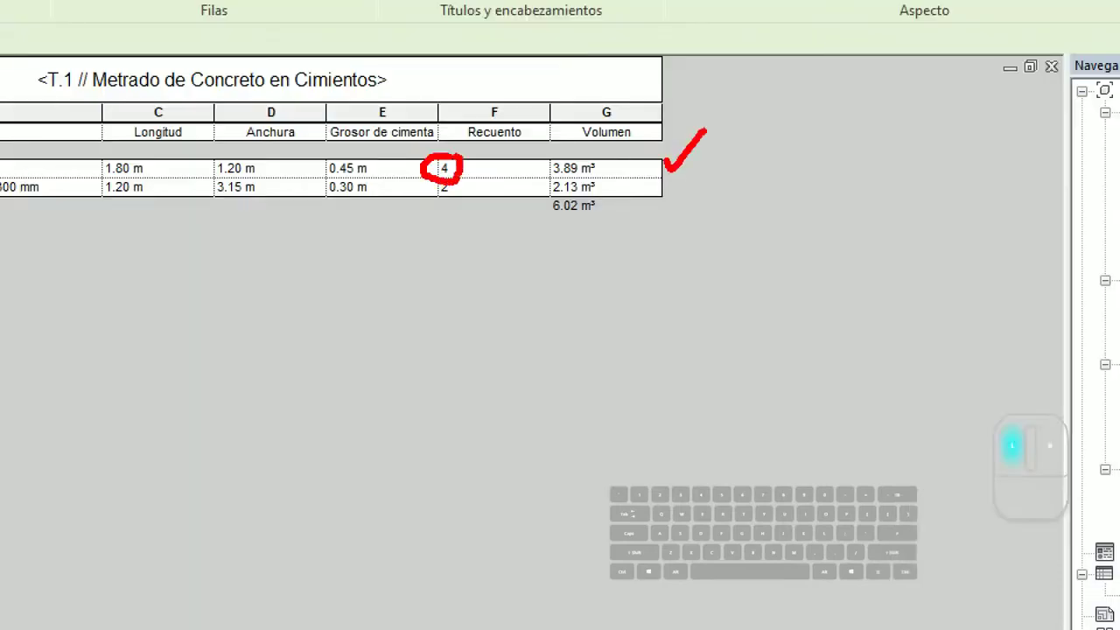
left_click_drag(660, 164, 644, 170)
left_click(627, 173)
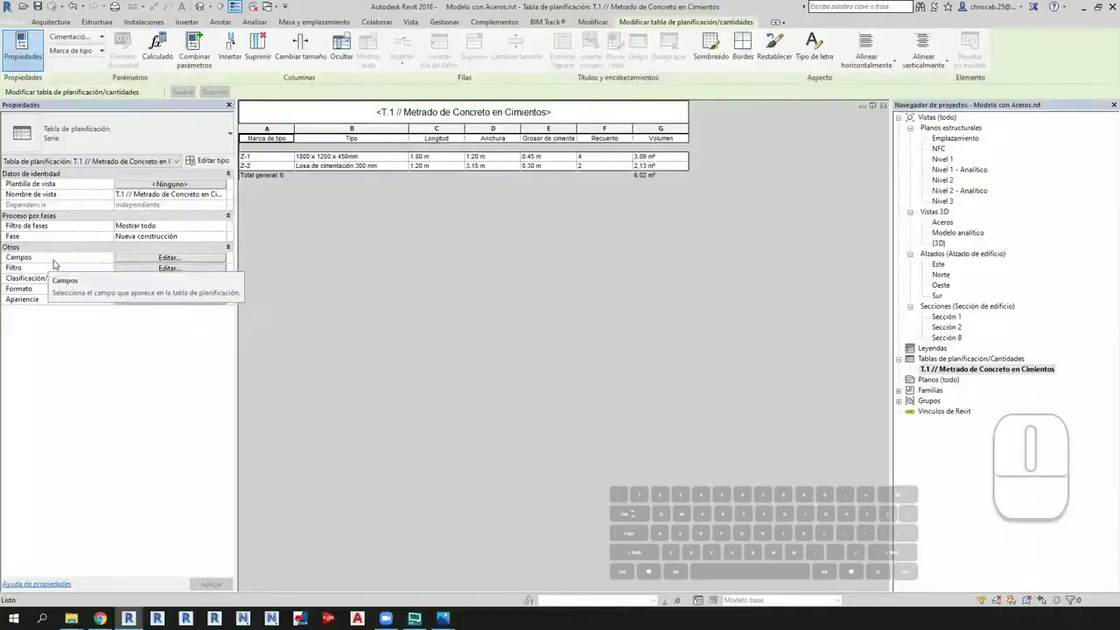
Step: Add the Material estructural field ahead of Recuento, widen its column and narrow the Marca de tipo column
left_click(140, 257)
key("Return")
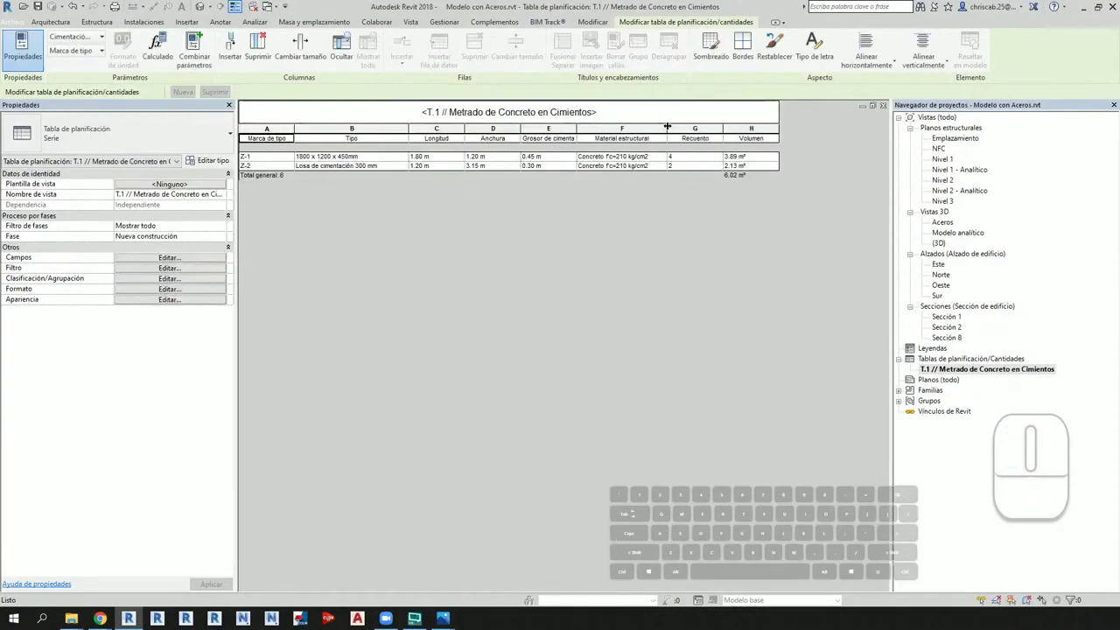
left_click_drag(667, 127, 678, 128)
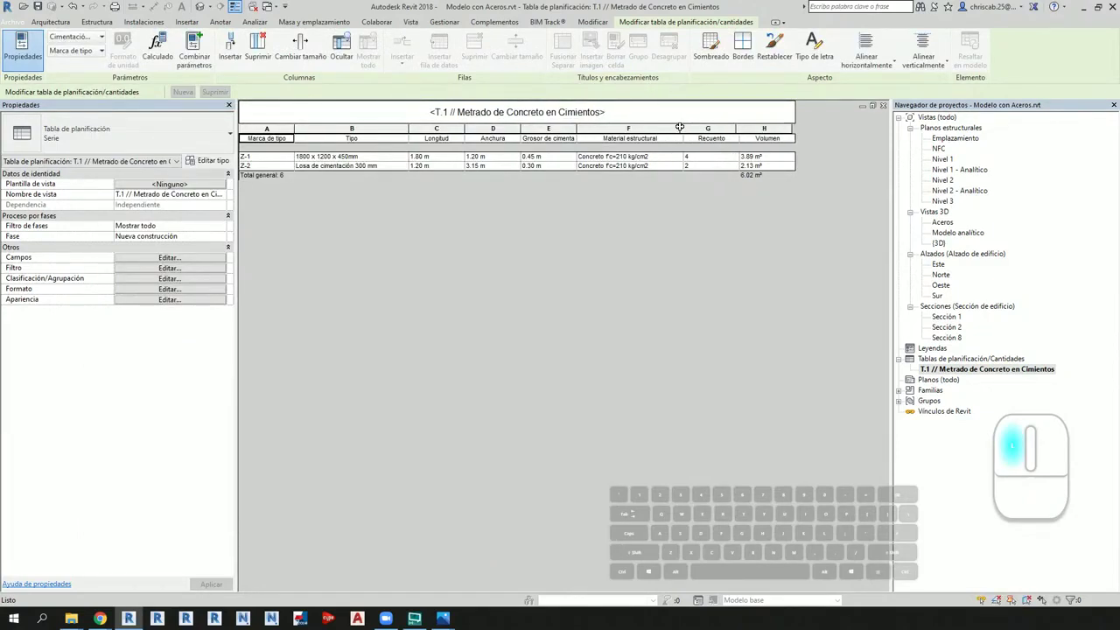
left_click_drag(679, 128, 670, 127)
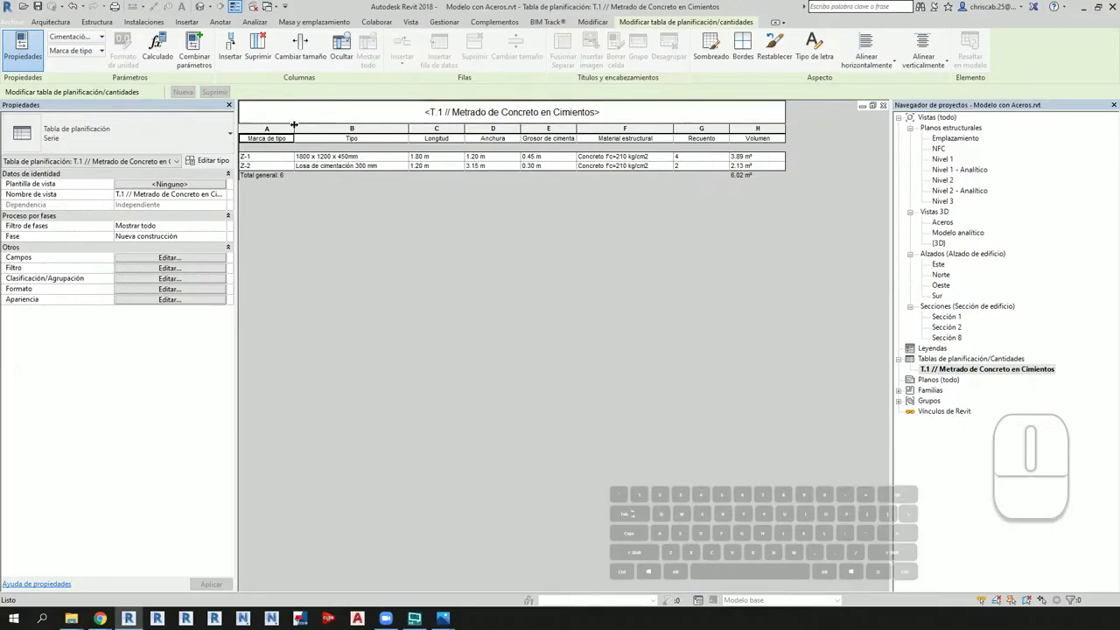
left_click_drag(294, 127, 274, 128)
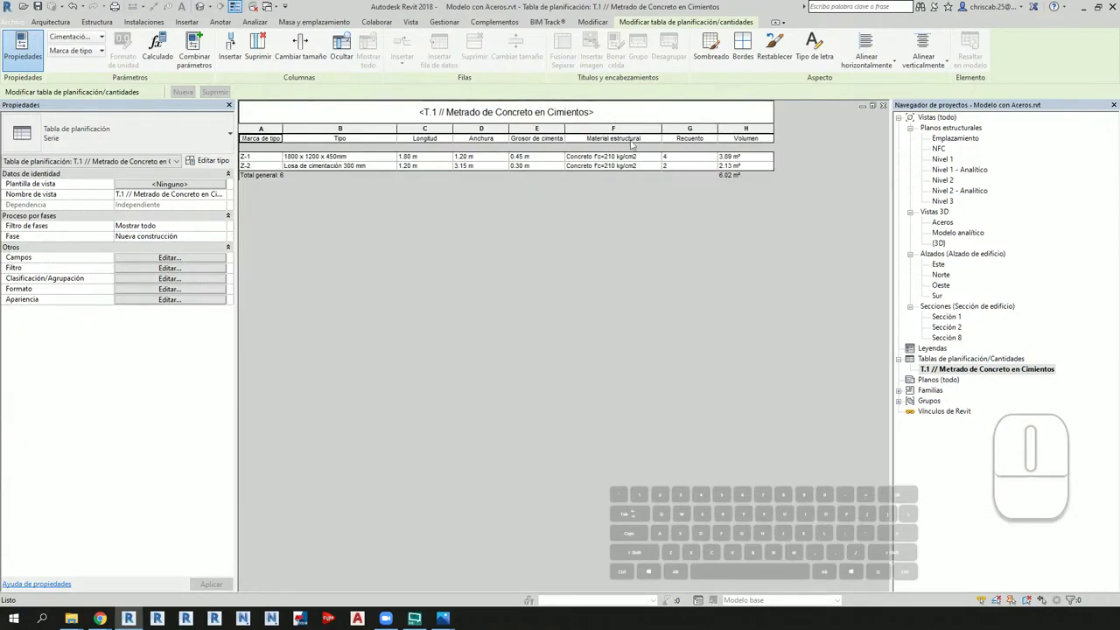
Step: Open the foundation schedule's field settings and review the available fields and the new-parameter option
left_click(190, 258)
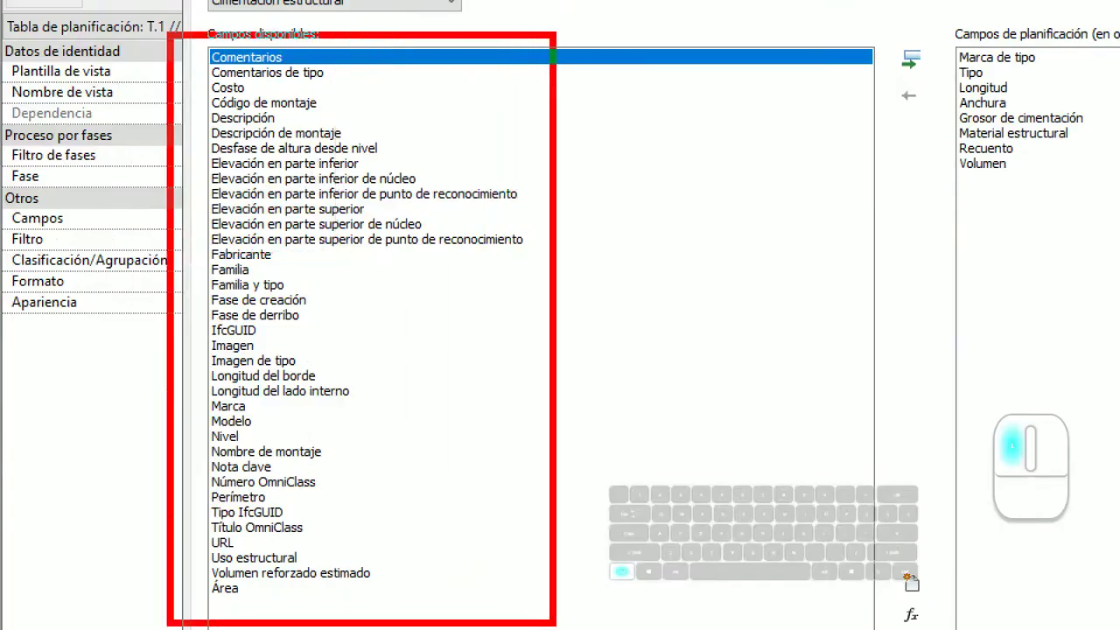
mouse_move(540, 368)
left_mouse_down()
mouse_move(914, 303)
mouse_move(944, 308)
mouse_move(939, 385)
left_mouse_up()
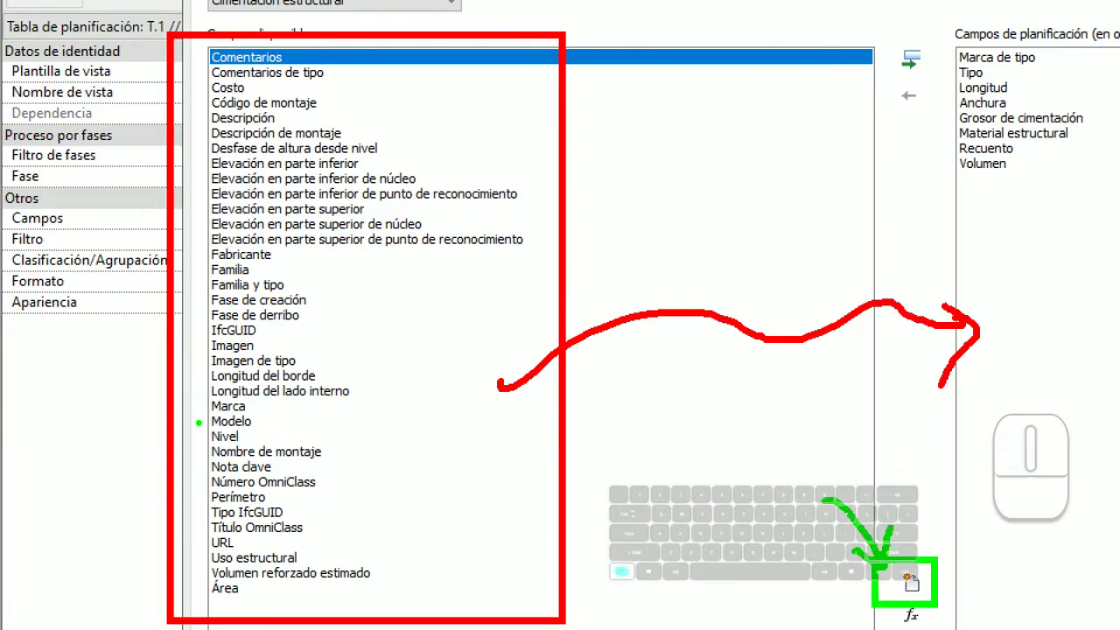
left_click_drag(199, 423, 261, 451, "ctrl")
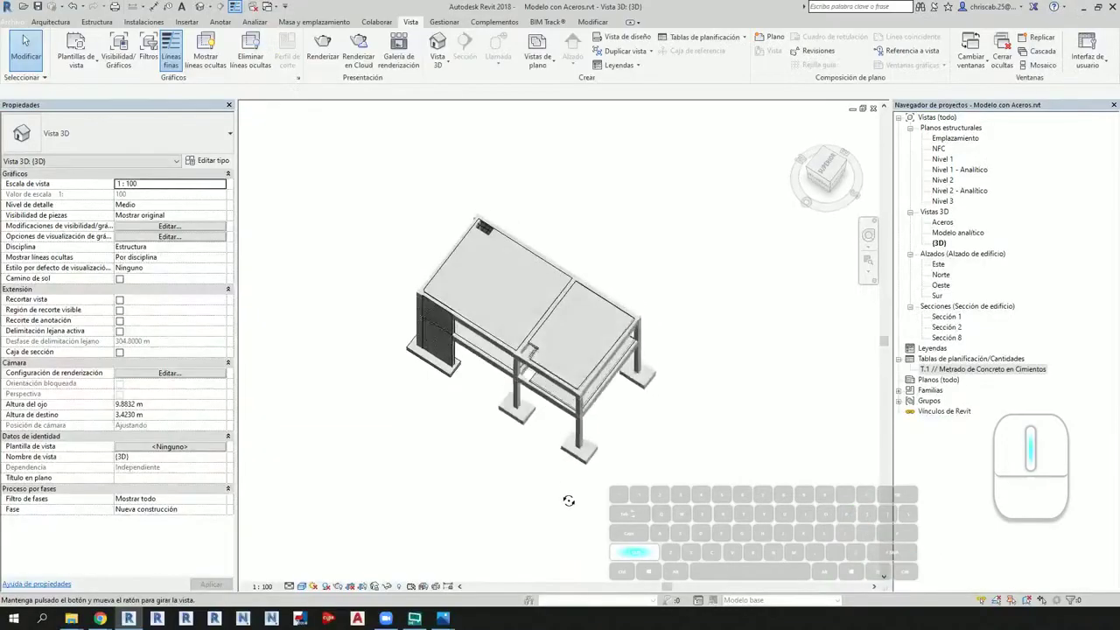
Step: Examine the structural columns and their levels in the 3D view from several angles and up close
middle_click_drag(570, 499, 560, 261, "shift")
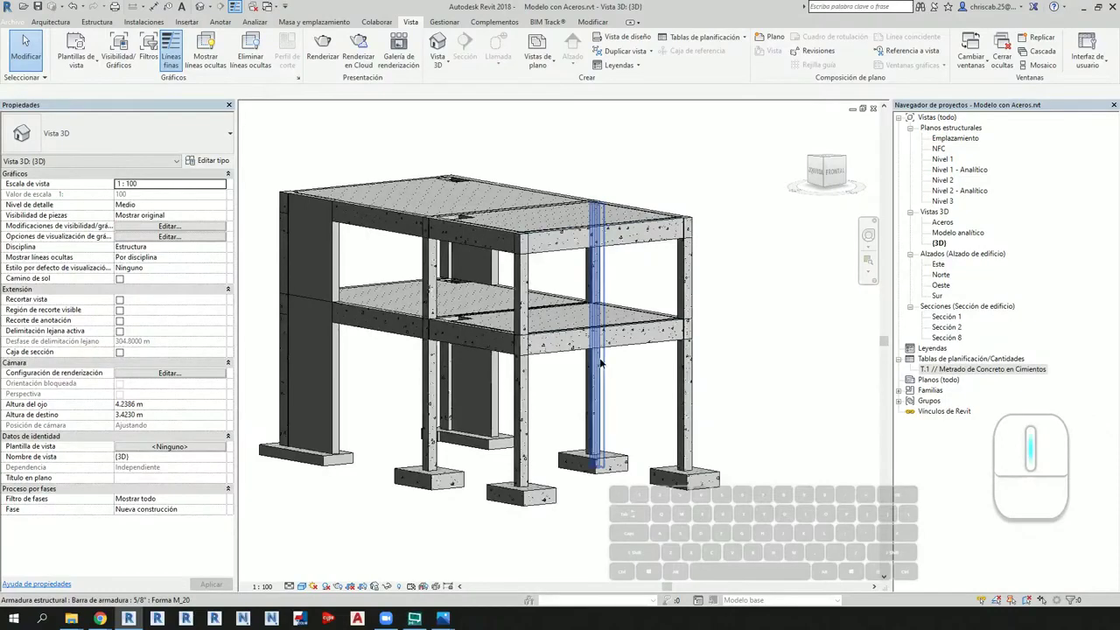
middle_click_drag(600, 363, 745, 455, "shift")
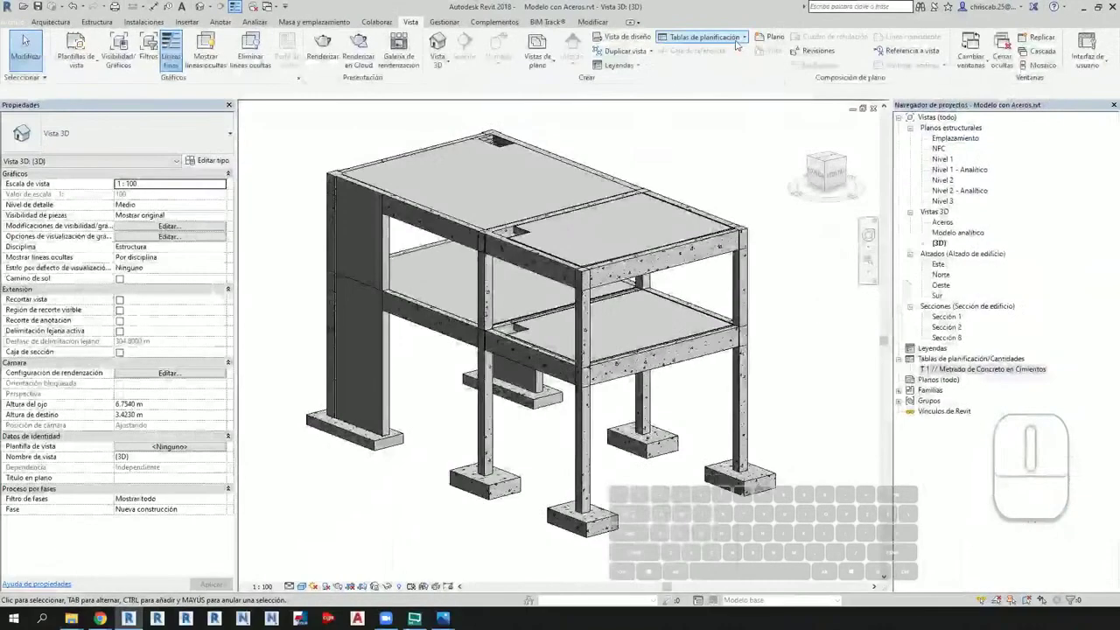
left_click(738, 39)
left_click(691, 56)
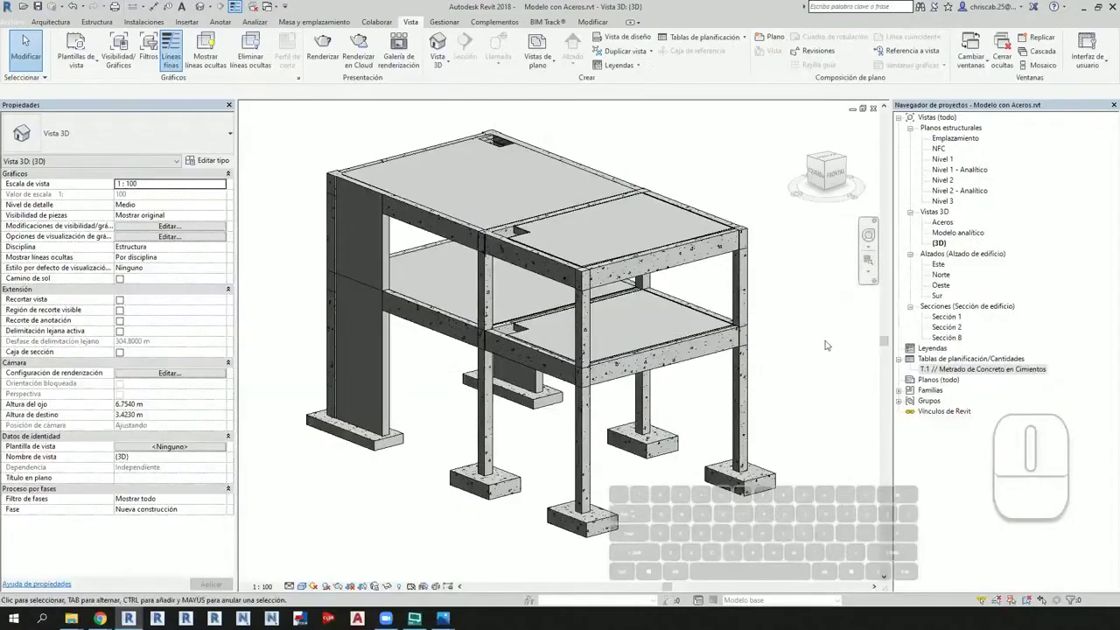
scroll(700, 245, "up", 5)
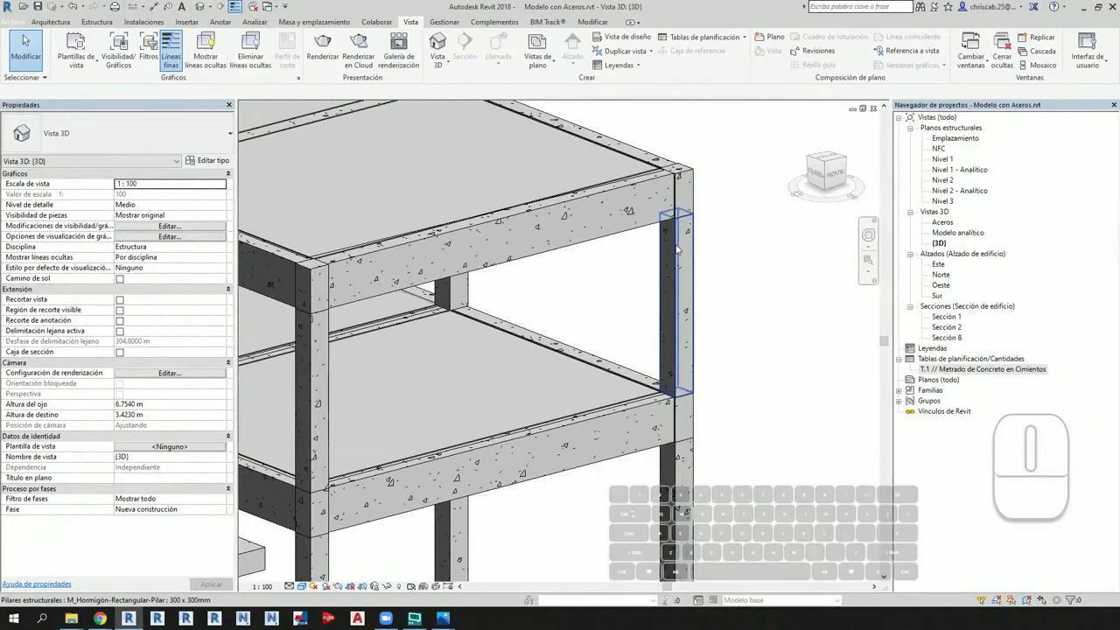
left_click(676, 251)
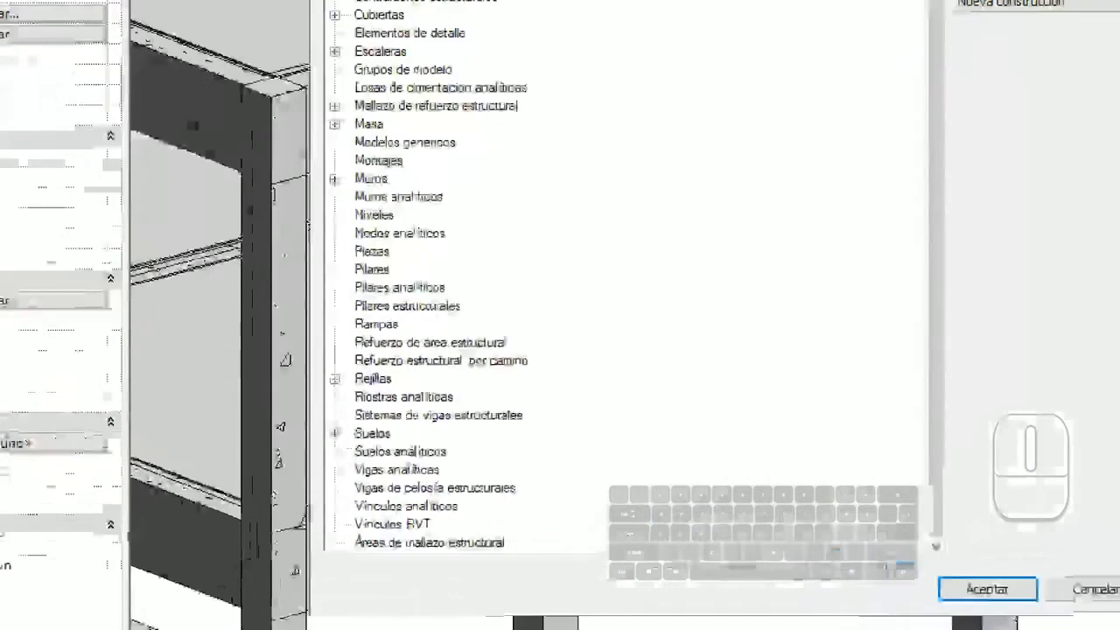
Step: Create a Pilares estructurales schedule of building components named "T.2 // Metrado de Concreto en Columnas"
mouse_move(333, 258)
left_mouse_down()
mouse_move(413, 286)
mouse_move(479, 289)
left_mouse_up()
left_click_drag(558, 292, 556, 359)
key("Escape")
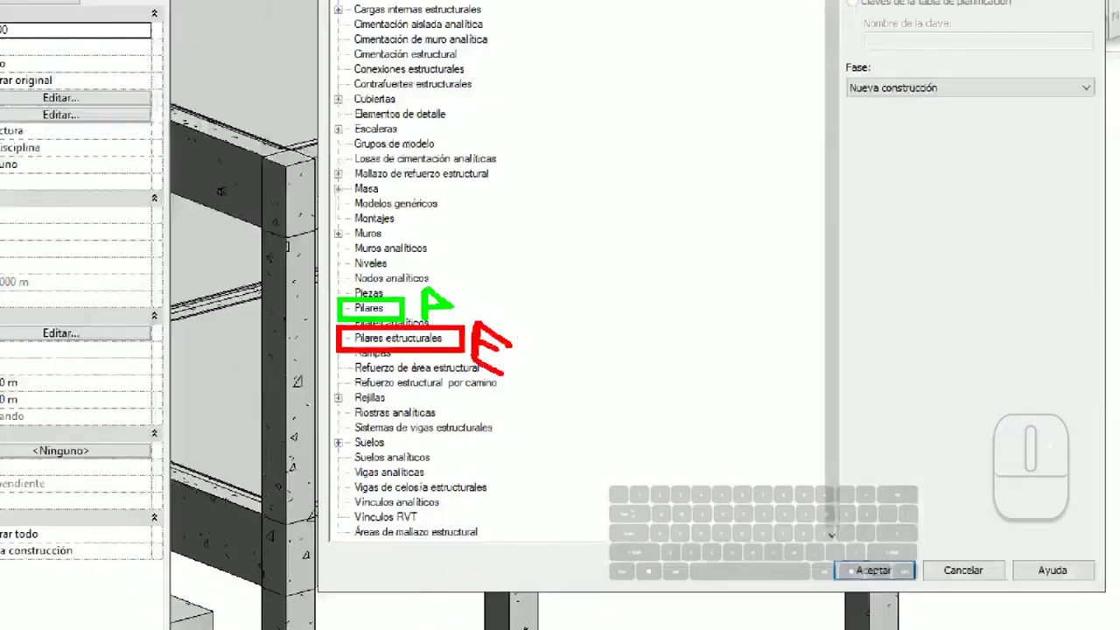
left_click(447, 312)
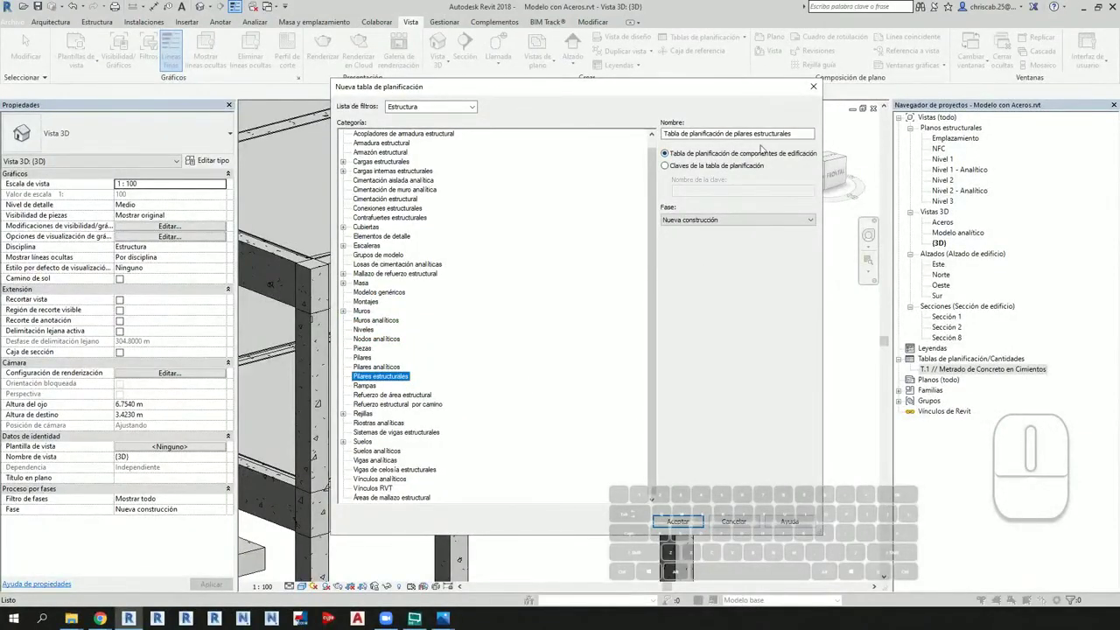
key("Tab")
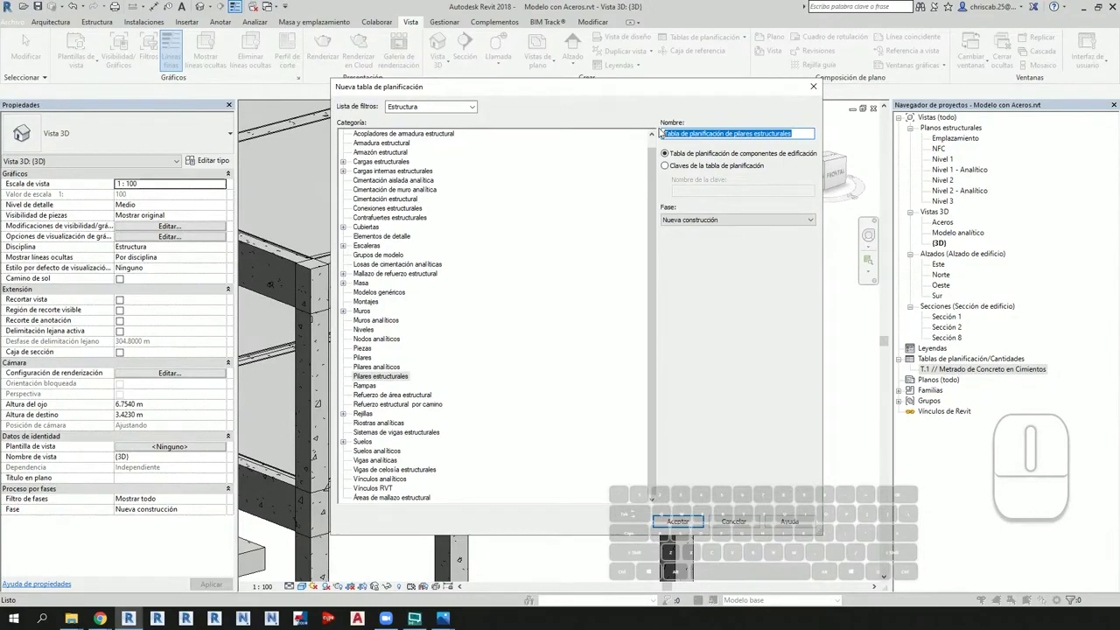
type("T.2 // Metrado d")
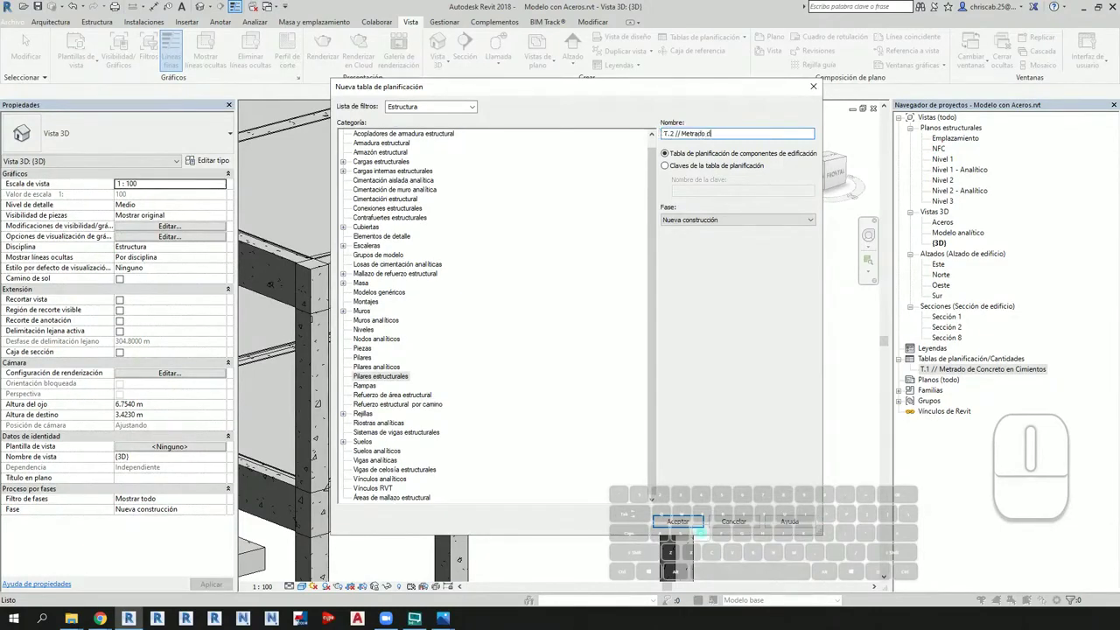
type("e Concreto en Columnas")
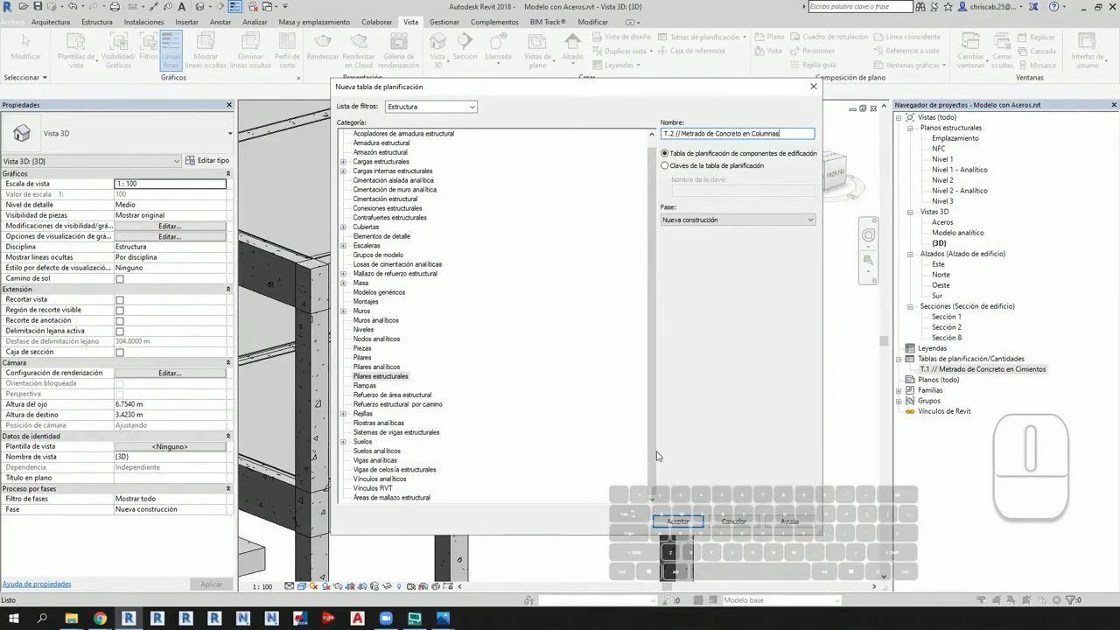
left_click(678, 521)
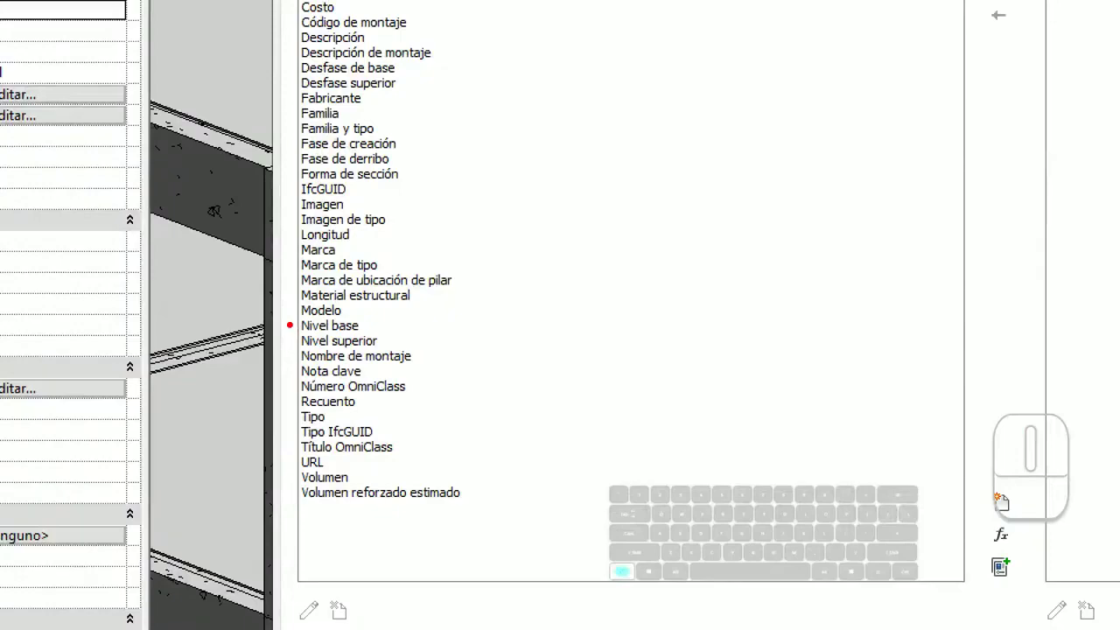
Step: Add the fields Nivel base, Marca de tipo, Familia, Tipo, Volumen and Recuento in that order and slightly widen the Volumen column
double_click(307, 325)
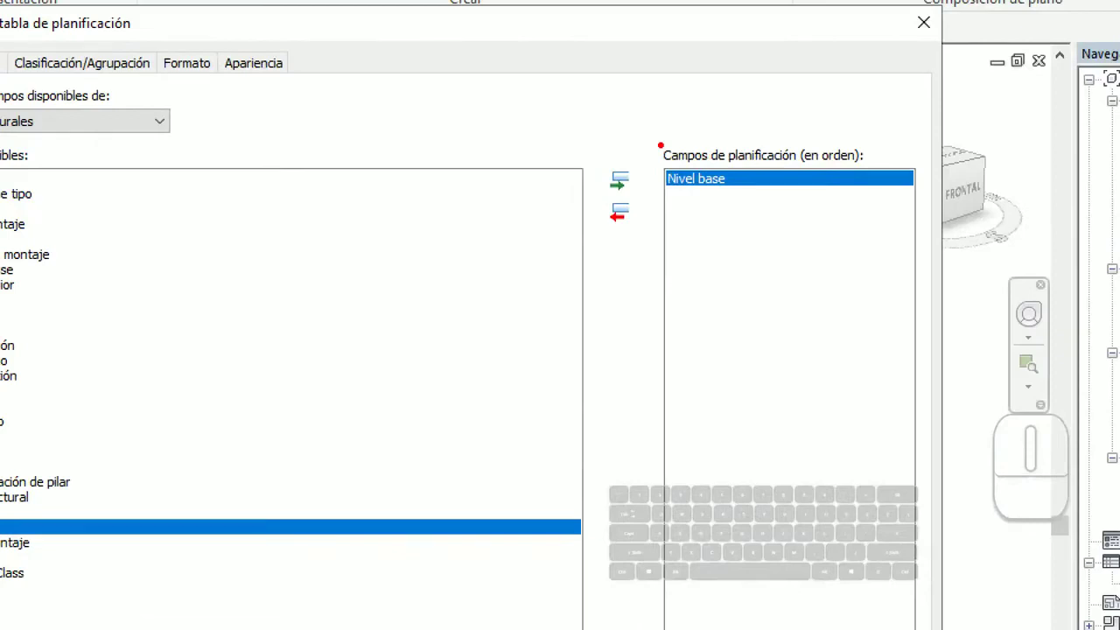
double_click(575, 411)
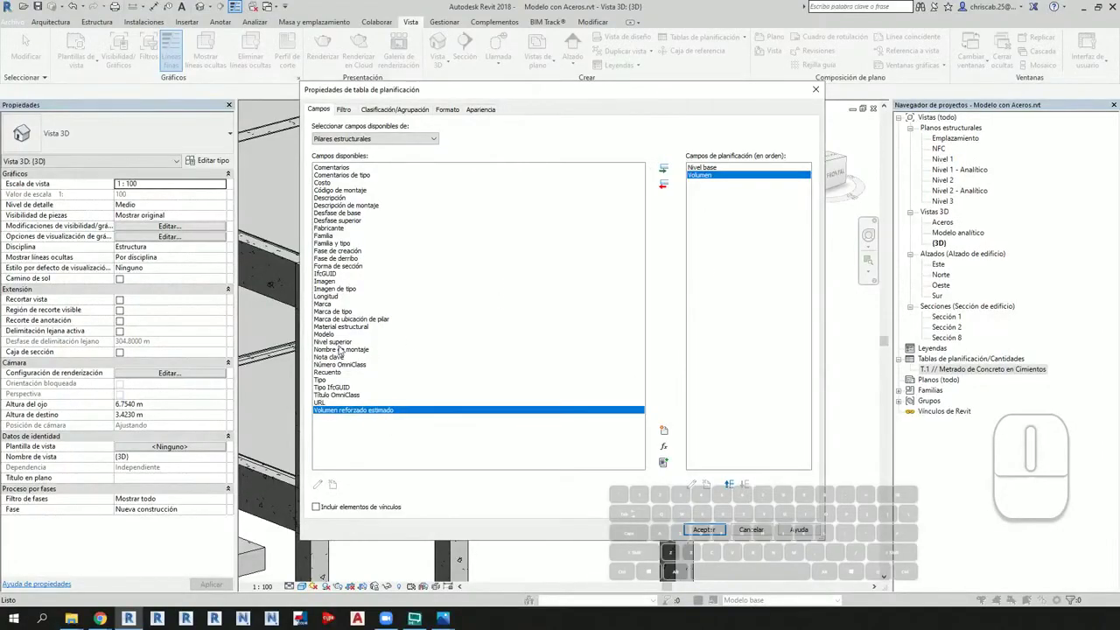
double_click(322, 379)
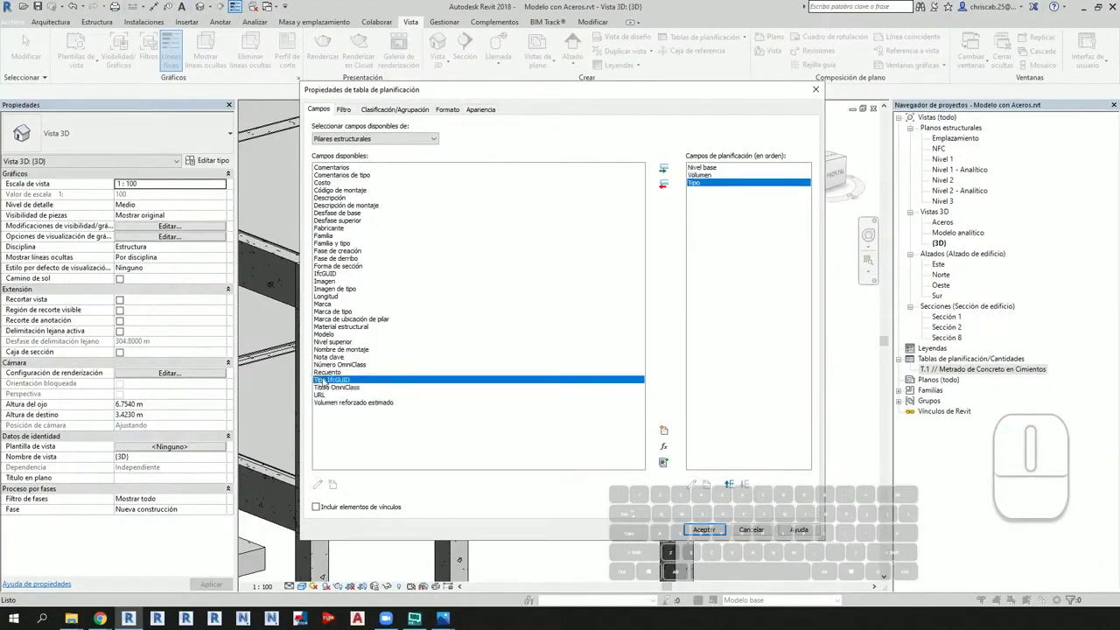
left_click(729, 486)
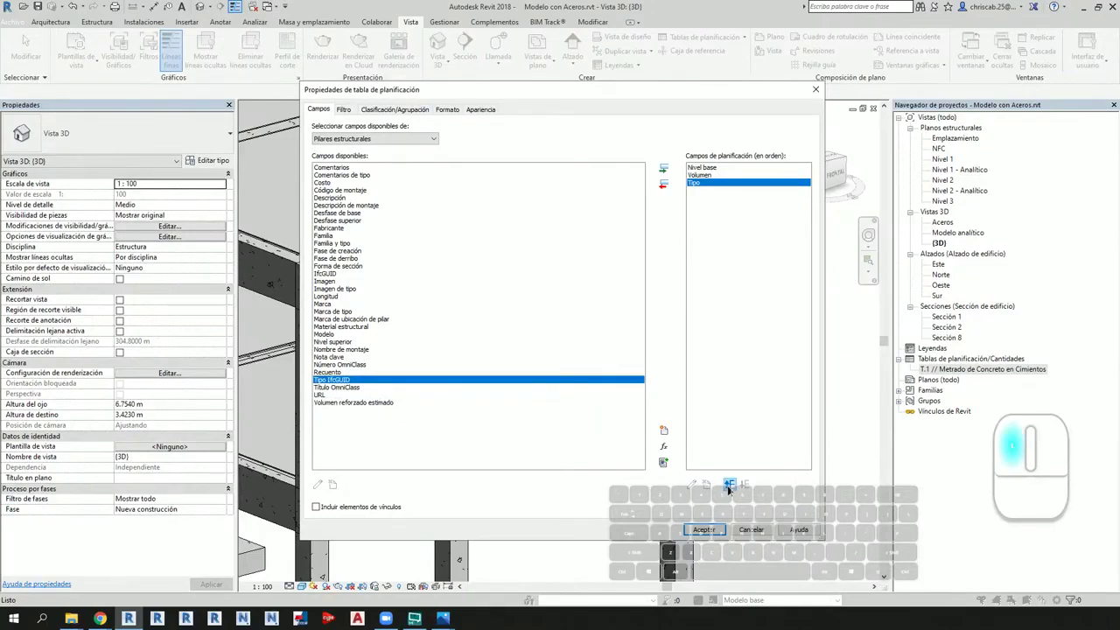
left_click(729, 486)
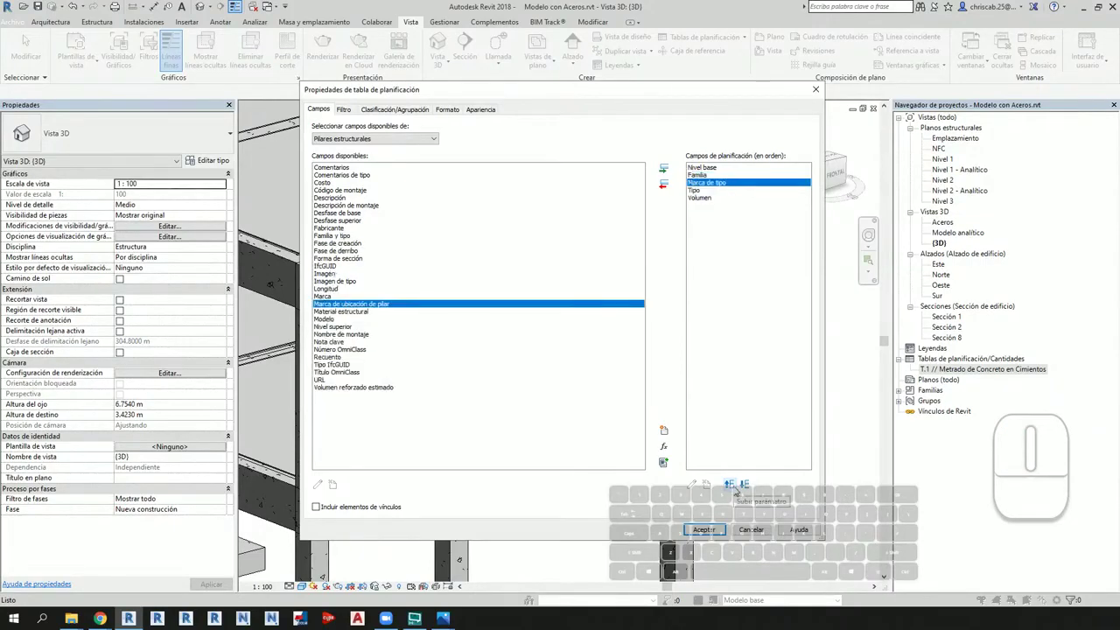
left_click(730, 485)
key("ctrl+1")
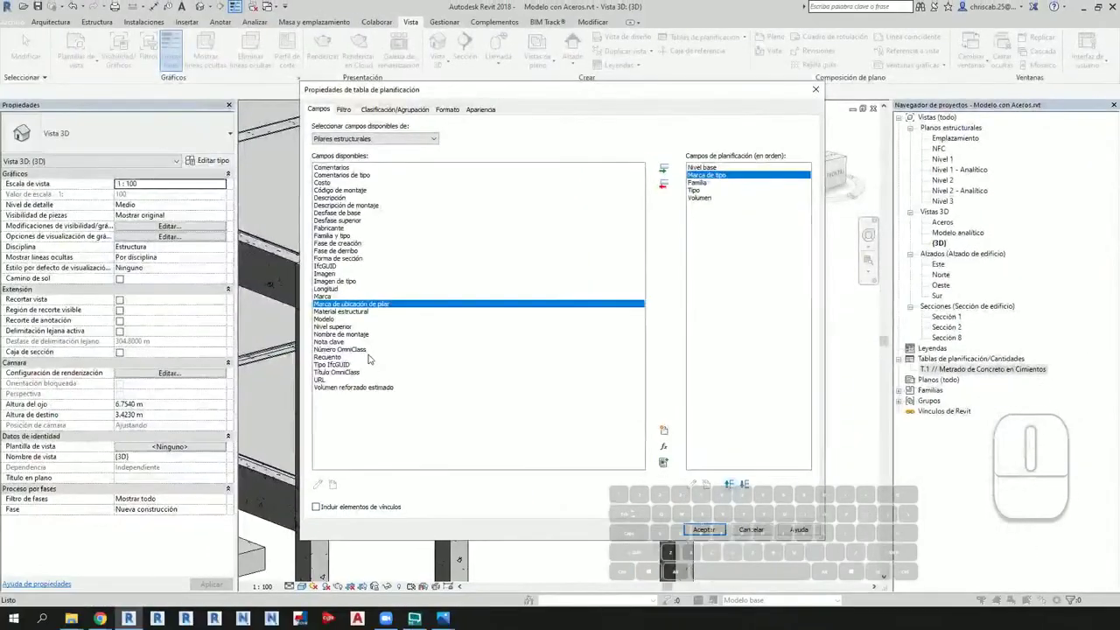
double_click(327, 358)
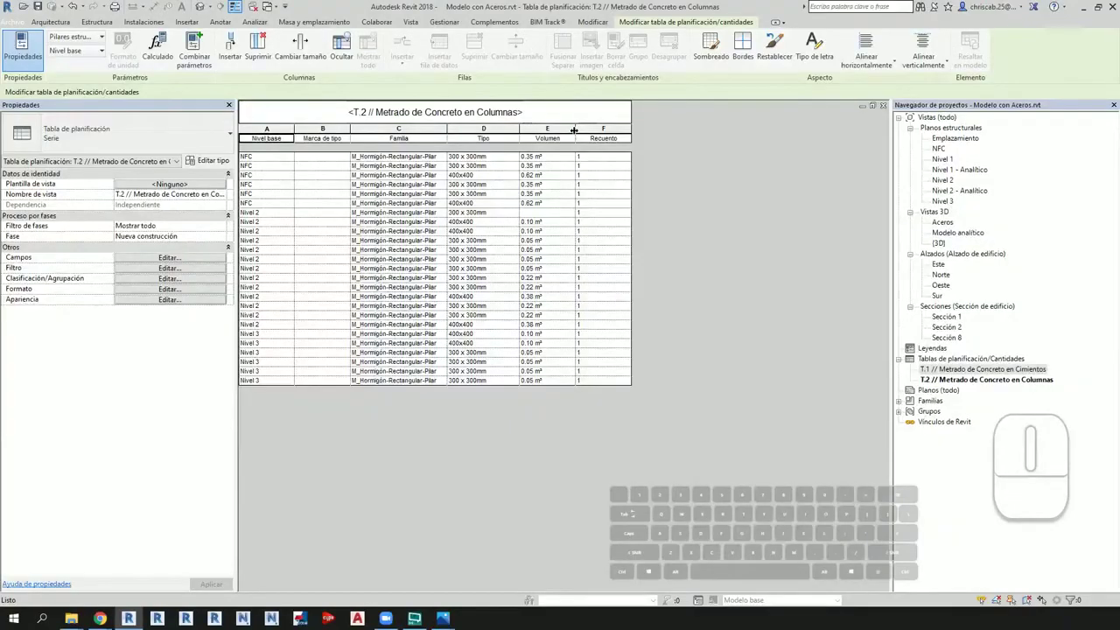
left_click(564, 271)
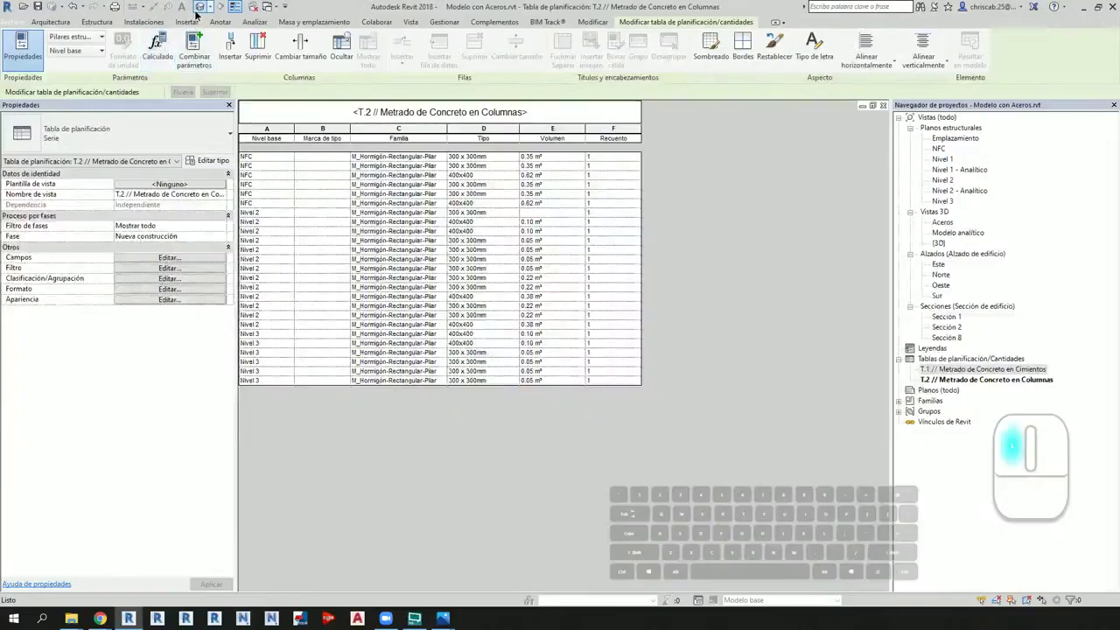
Step: In the 3D view, set the Marca de tipo of the 300 x 300mm column type to C-1
left_click(203, 6)
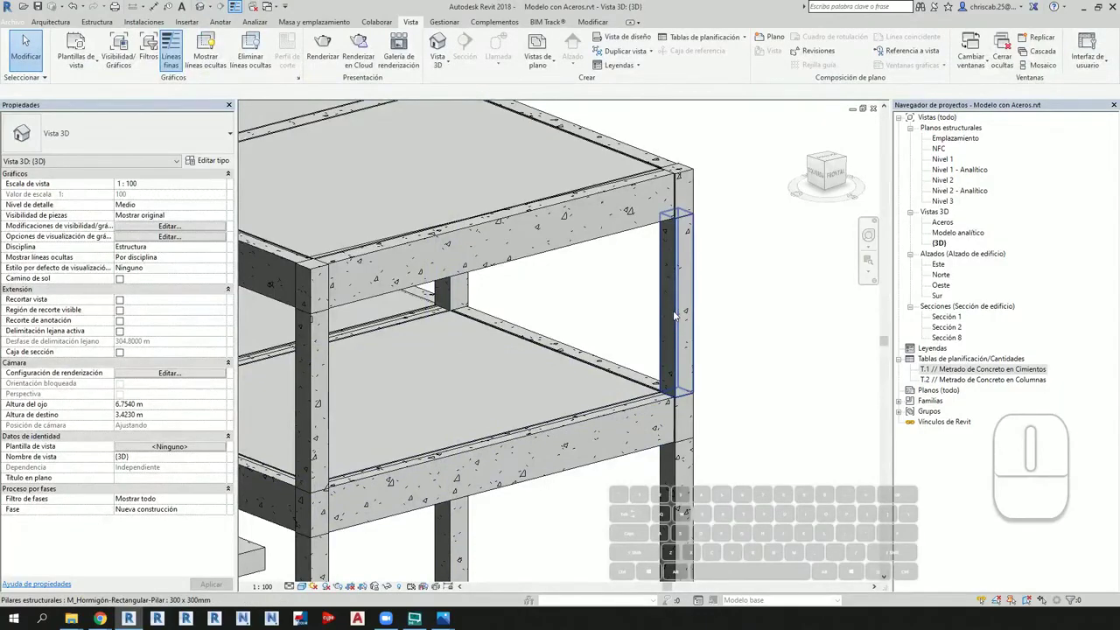
left_click(674, 317)
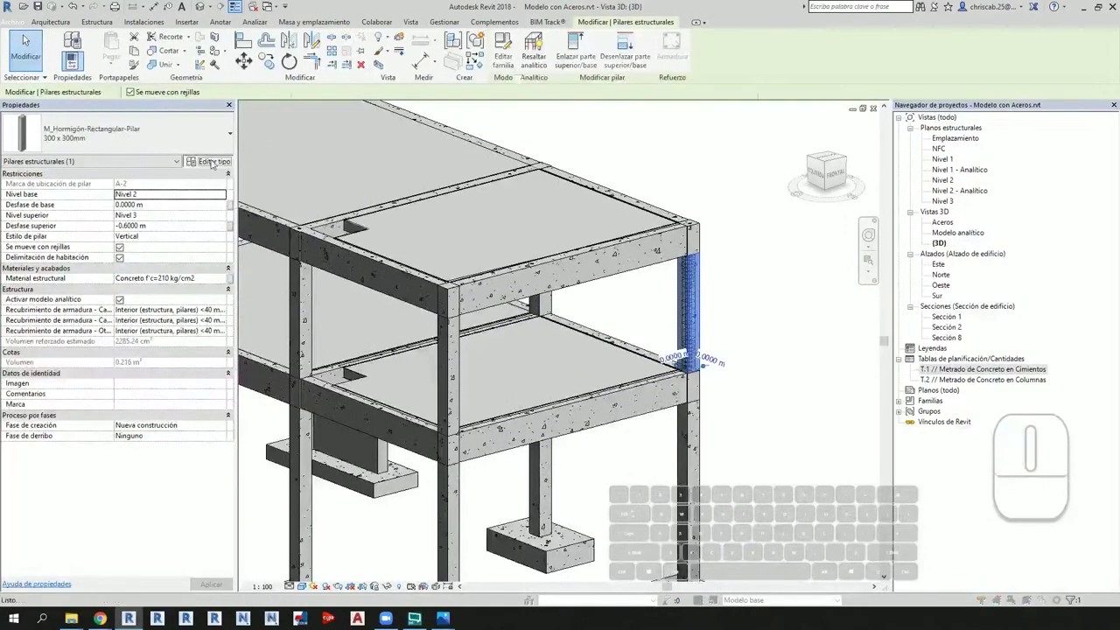
left_click(208, 160)
mouse_move(334, 371)
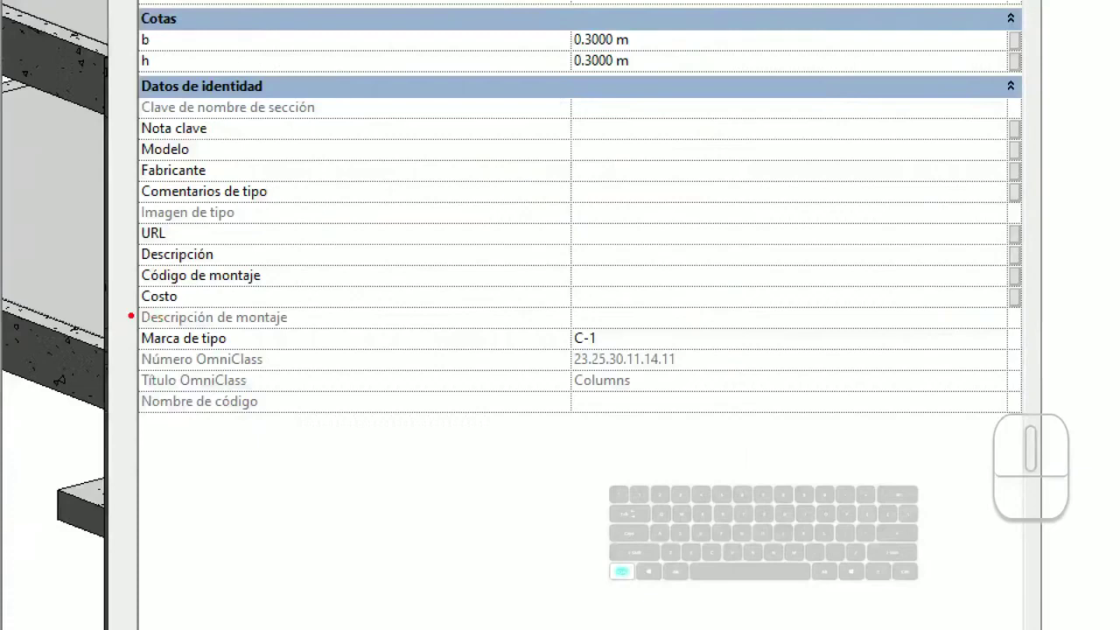
mouse_move(294, 357)
left_mouse_down()
mouse_move(570, 374)
mouse_move(559, 382)
left_mouse_up()
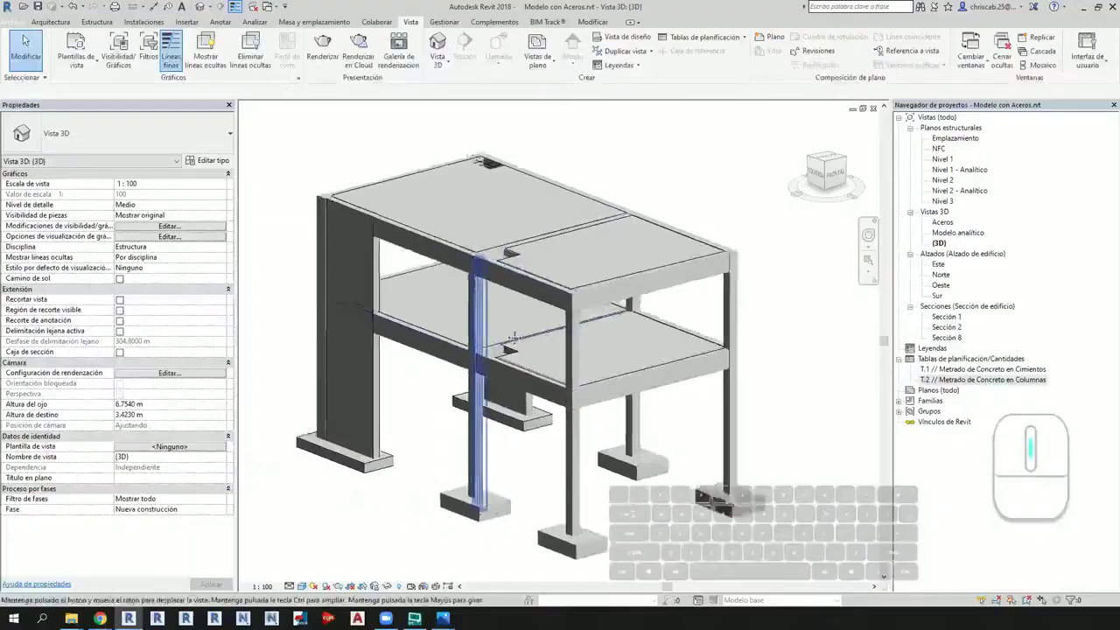
Step: Set the Marca de tipo of the 400x400 column type to C-2 and reopen the T.2 columns schedule
middle_click_drag(490, 280, 403, 325, "shift")
scroll(402, 325, "up", 3)
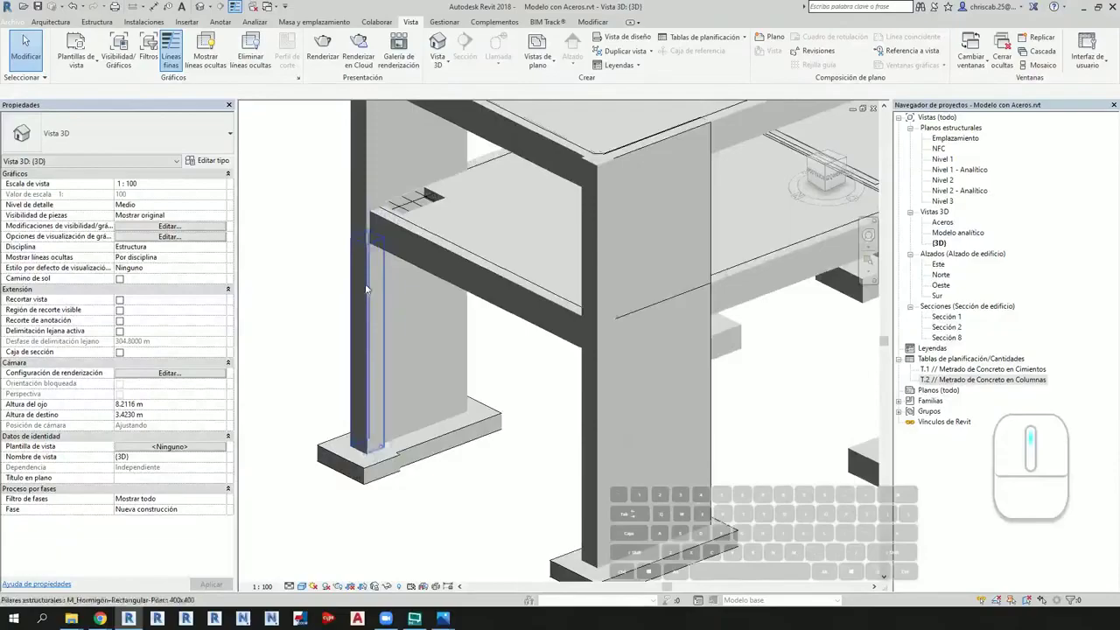
left_click(367, 289)
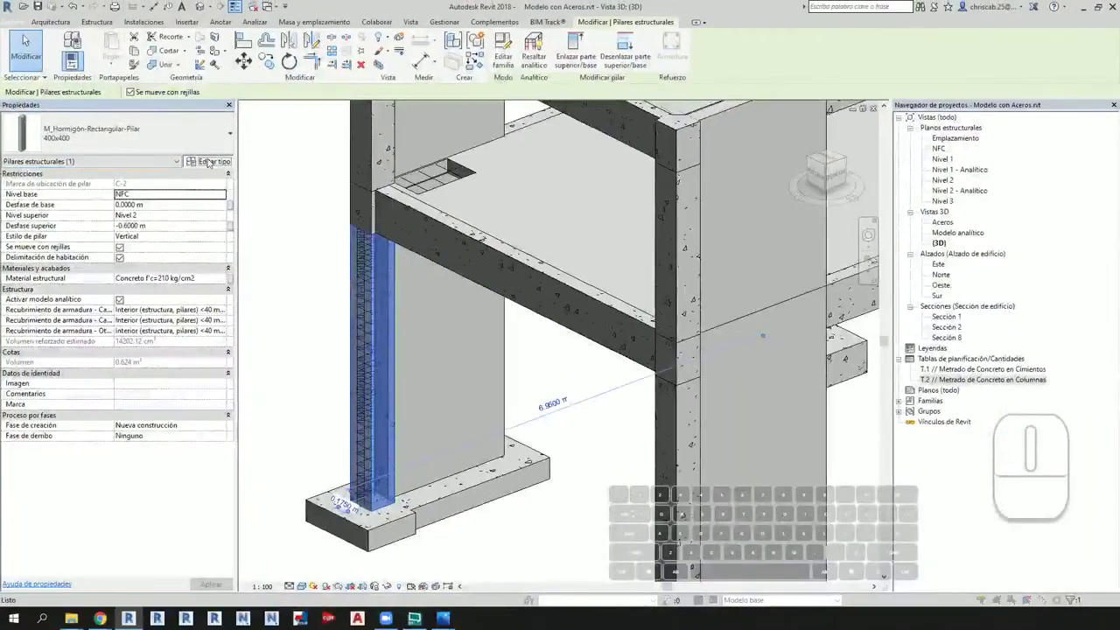
left_click(209, 161)
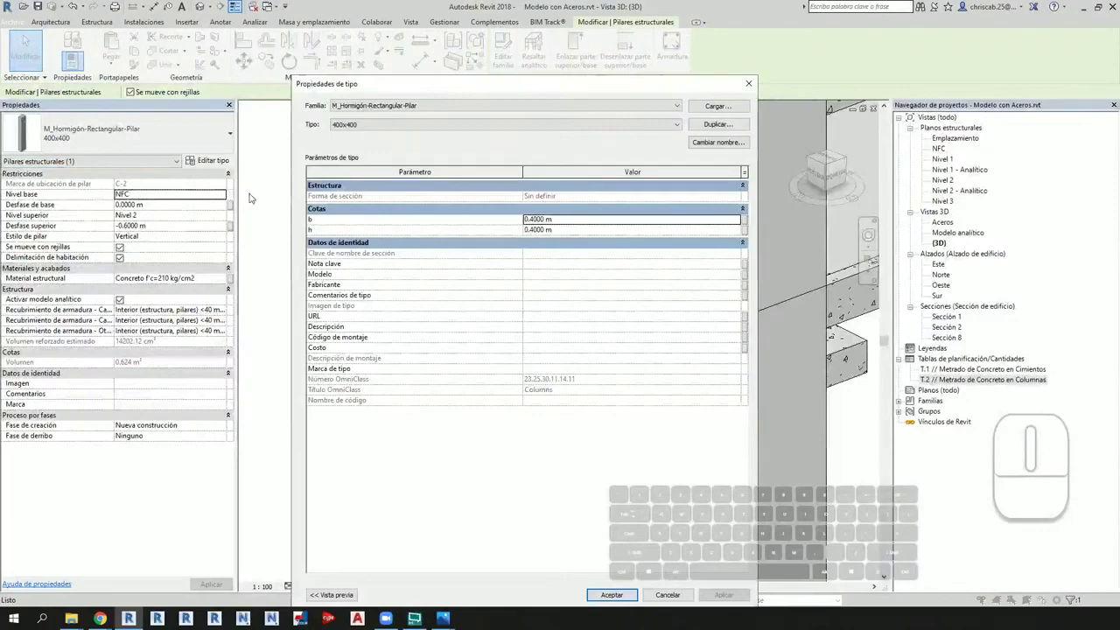
key("Escape")
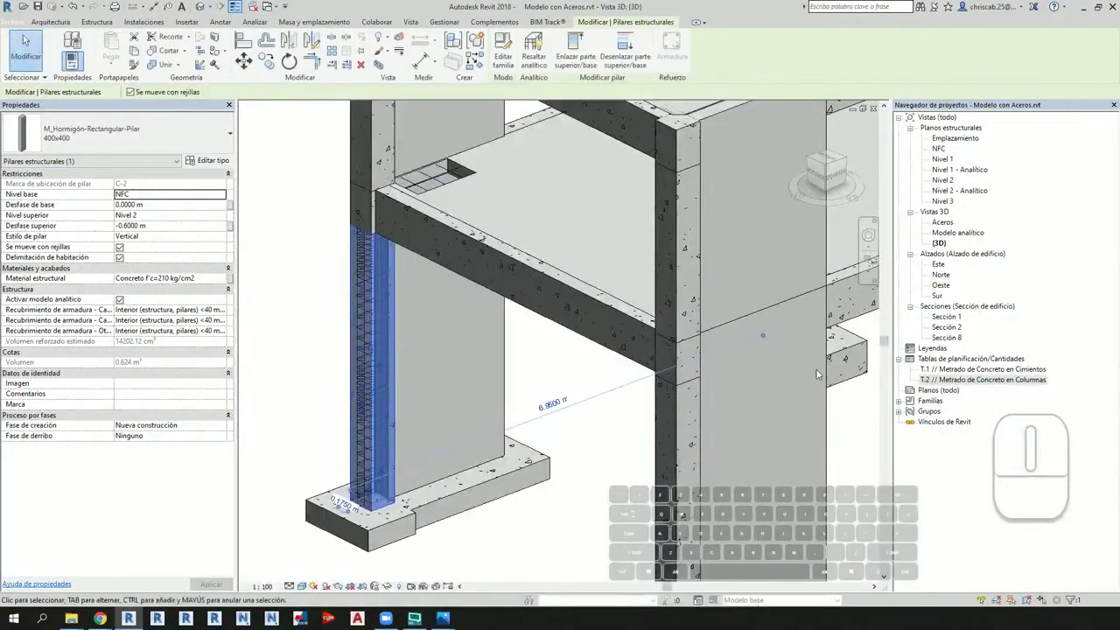
double_click(958, 380)
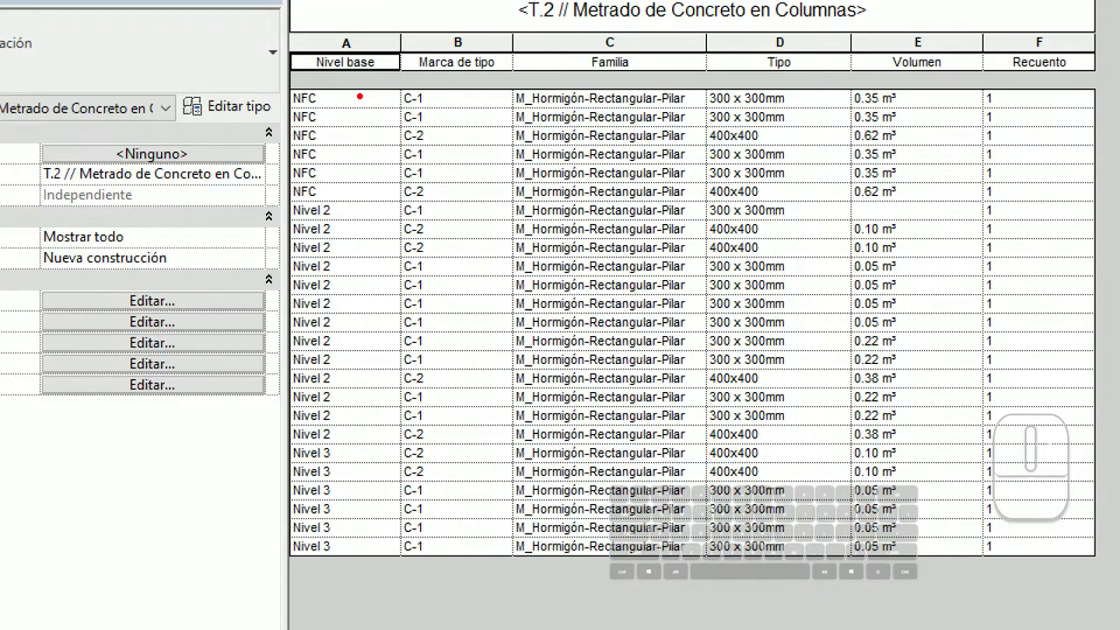
Step: Sort the columns schedule by Nivel base in ascending order, keeping each instance itemized
left_click_drag(359, 97, 346, 582)
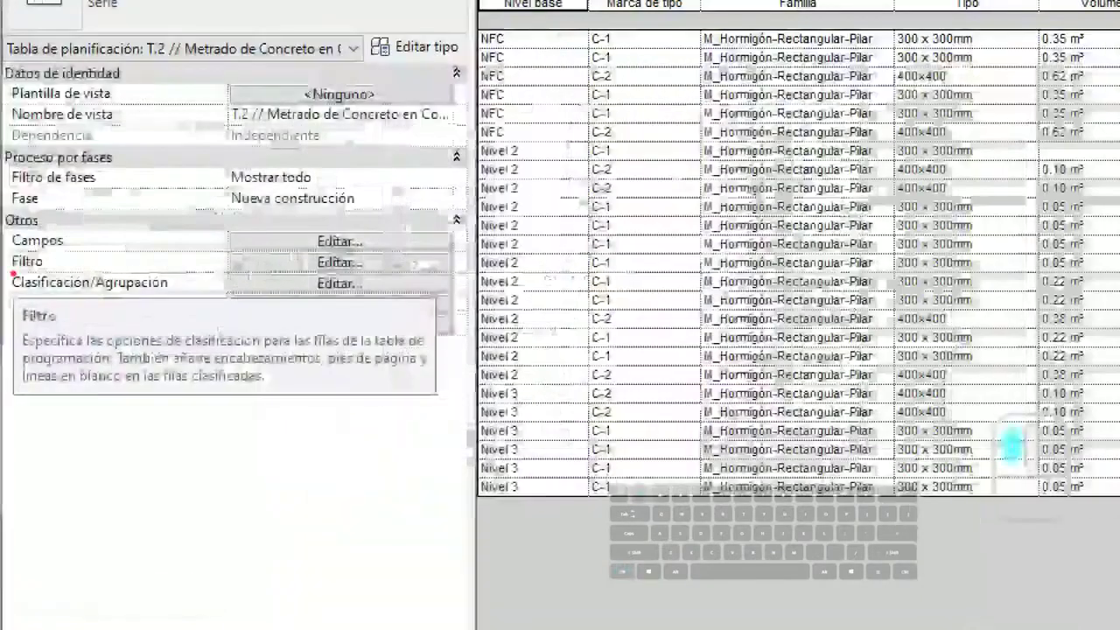
mouse_move(6, 267)
left_mouse_down("ctrl")
mouse_move(189, 313)
mouse_move(378, 308)
left_mouse_up("ctrl")
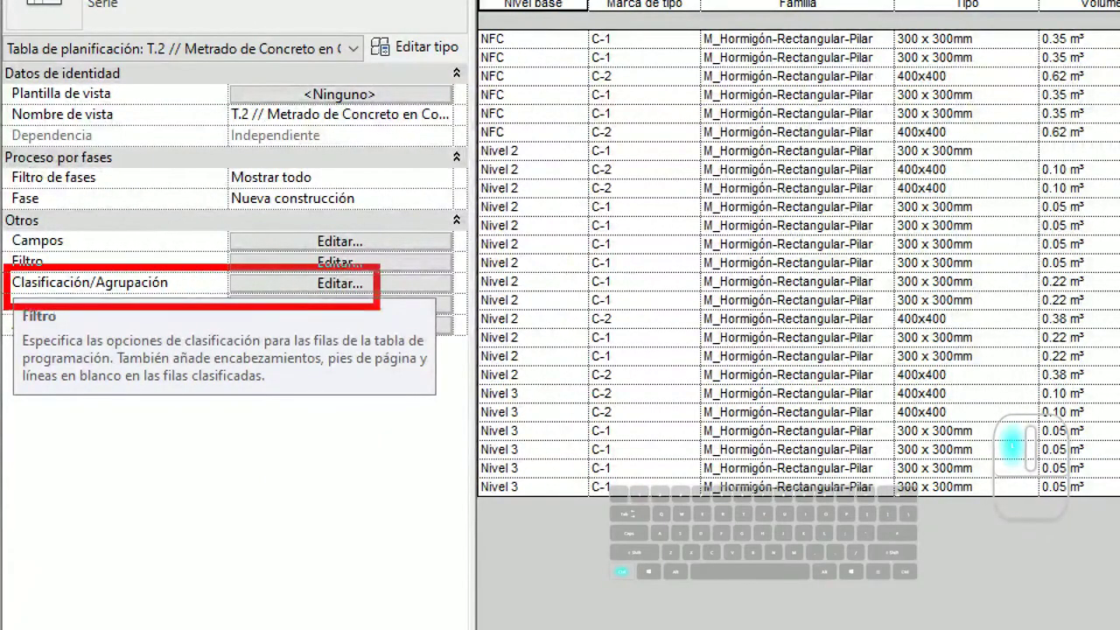
key("Escape")
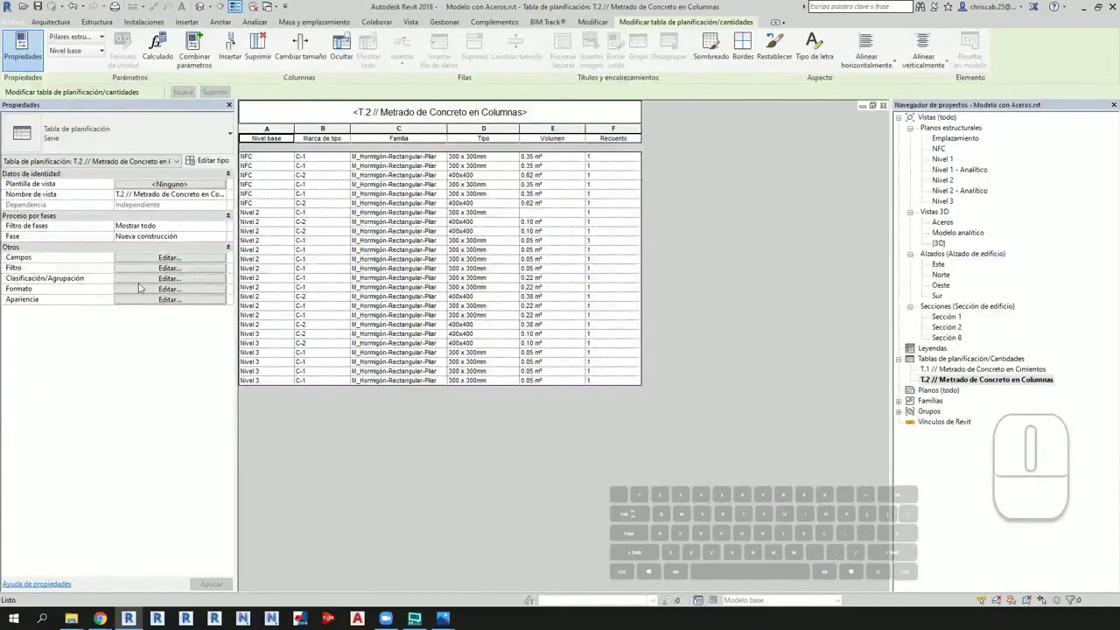
left_click(201, 281)
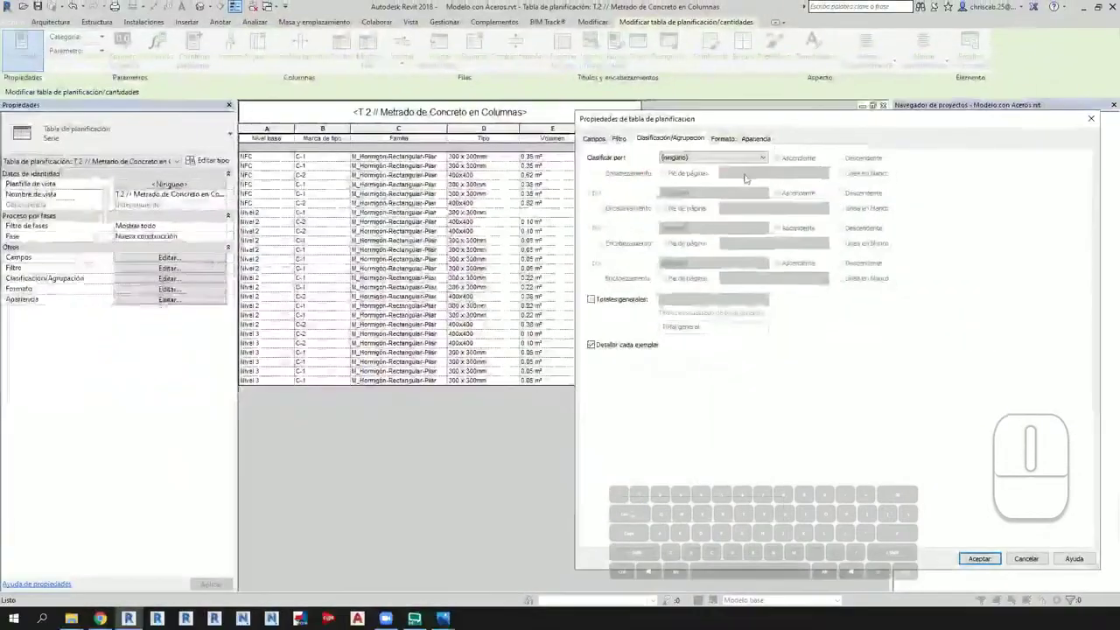
left_click(1015, 107)
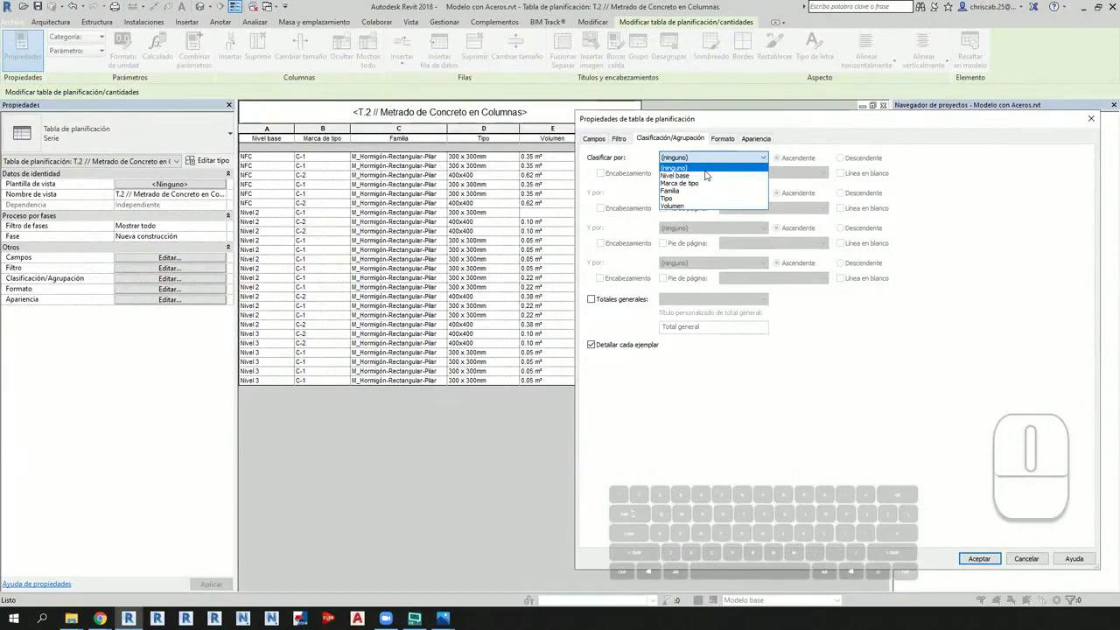
left_click(705, 176)
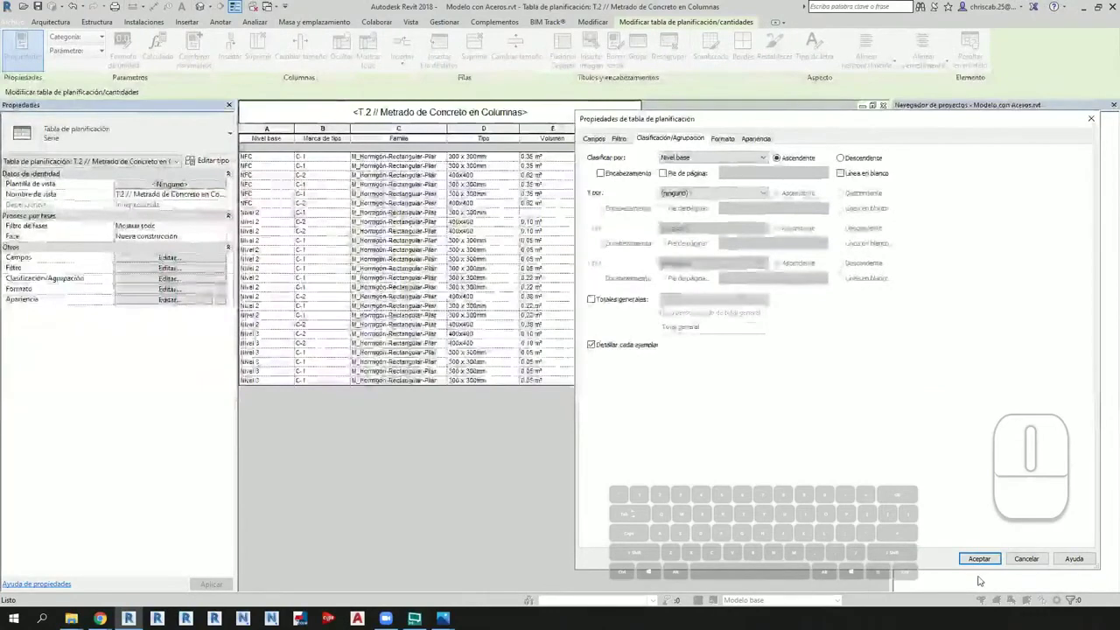
left_click(979, 558)
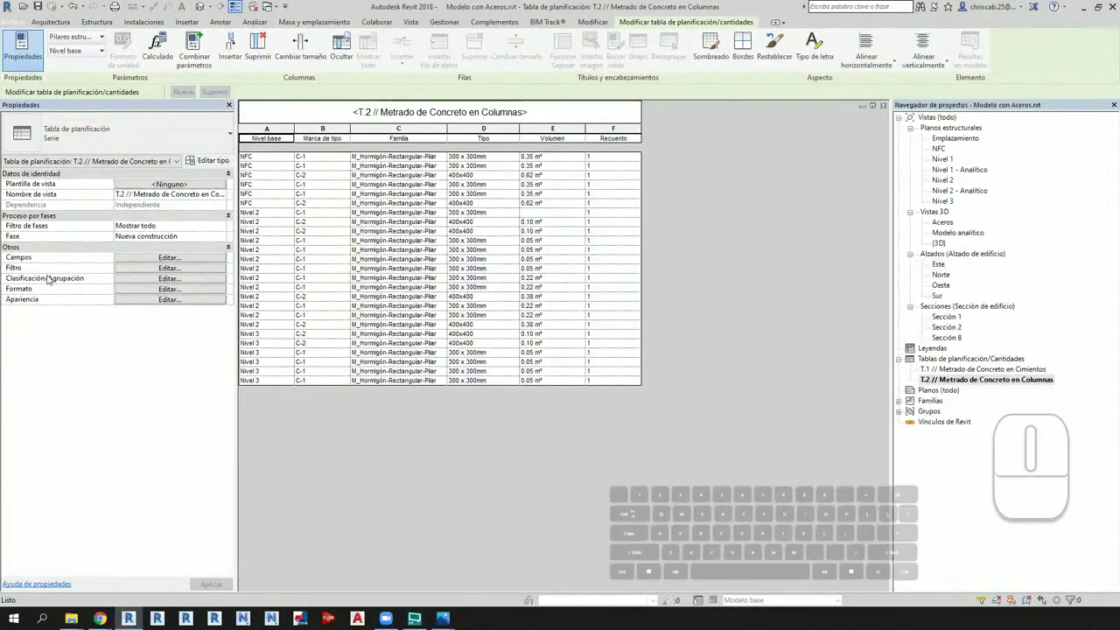
Step: Give the Nivel base grouping a footer with Título, recuento y totales and turn off Detallar cada ejemplar
left_click(147, 280)
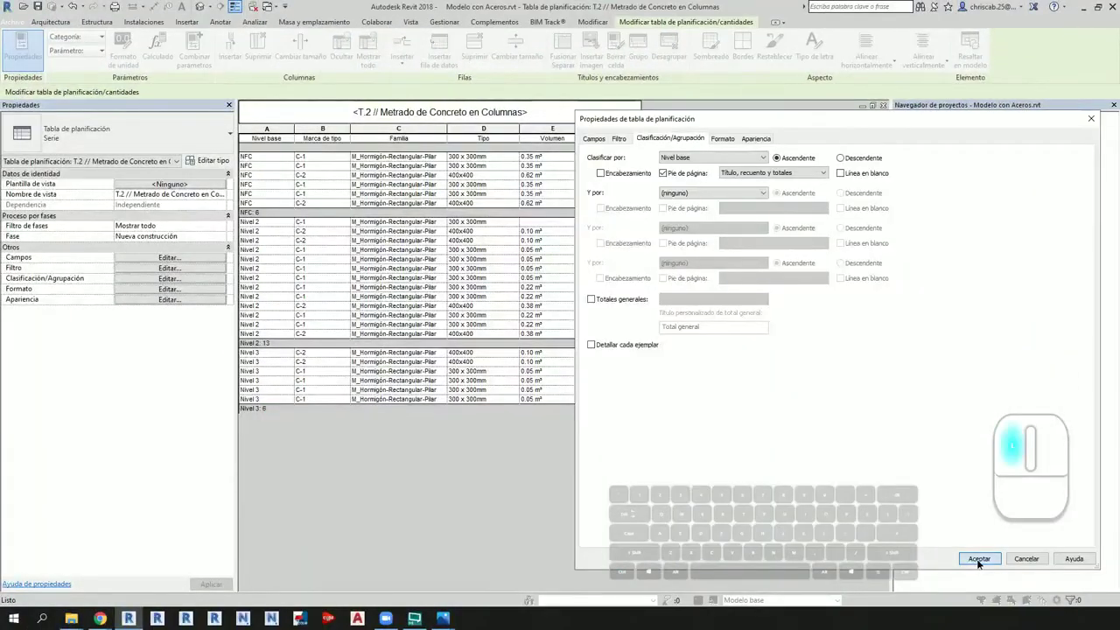
left_click(980, 560)
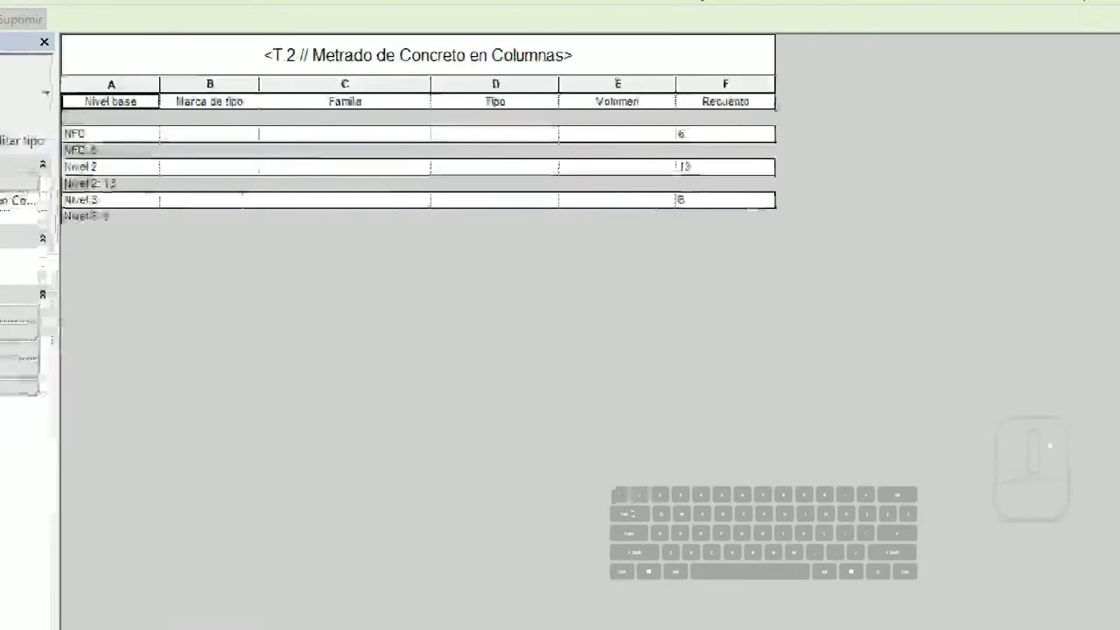
mouse_move(551, 240)
left_mouse_down()
mouse_move(595, 389)
mouse_move(584, 372)
left_mouse_up()
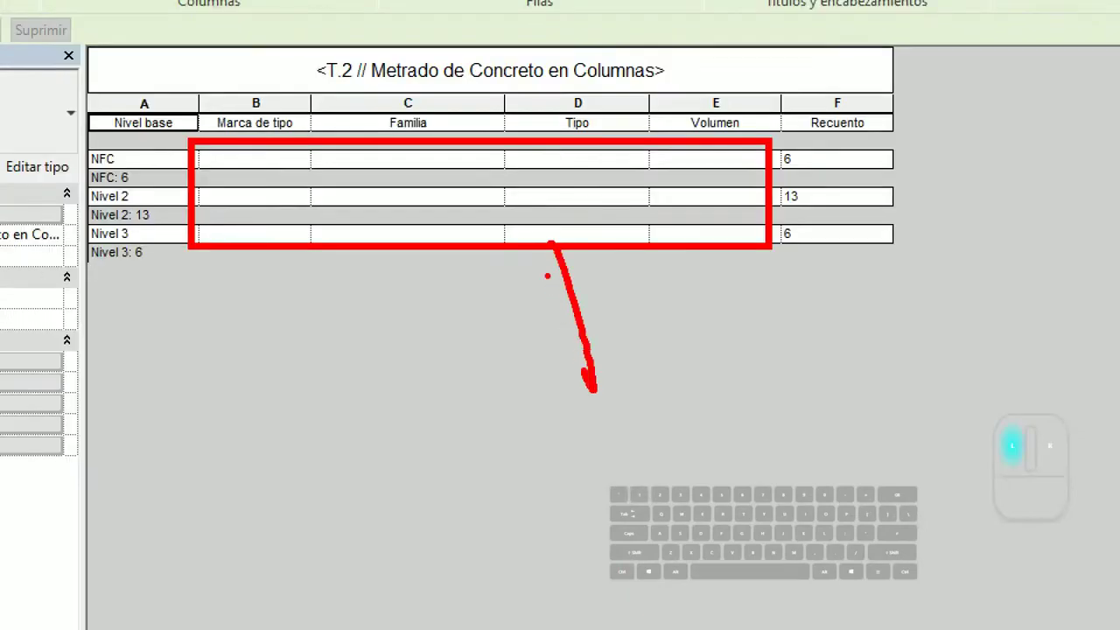
left_click_drag(547, 276, 601, 277)
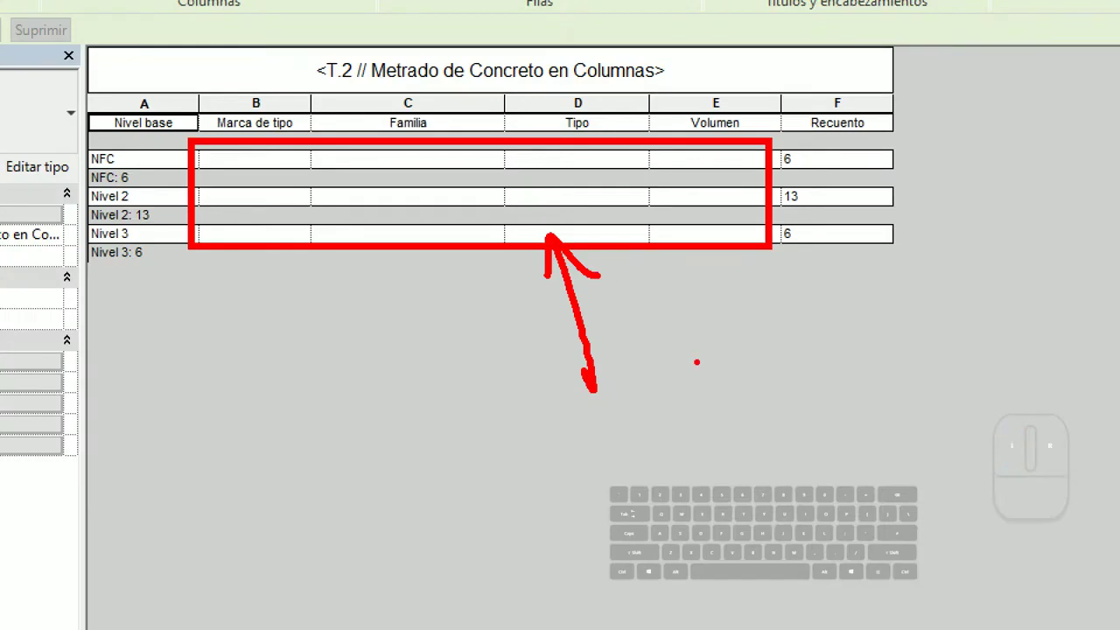
left_click_drag(772, 138, 819, 257)
mouse_move(814, 345)
left_mouse_down()
mouse_move(802, 280)
mouse_move(830, 306)
left_mouse_up()
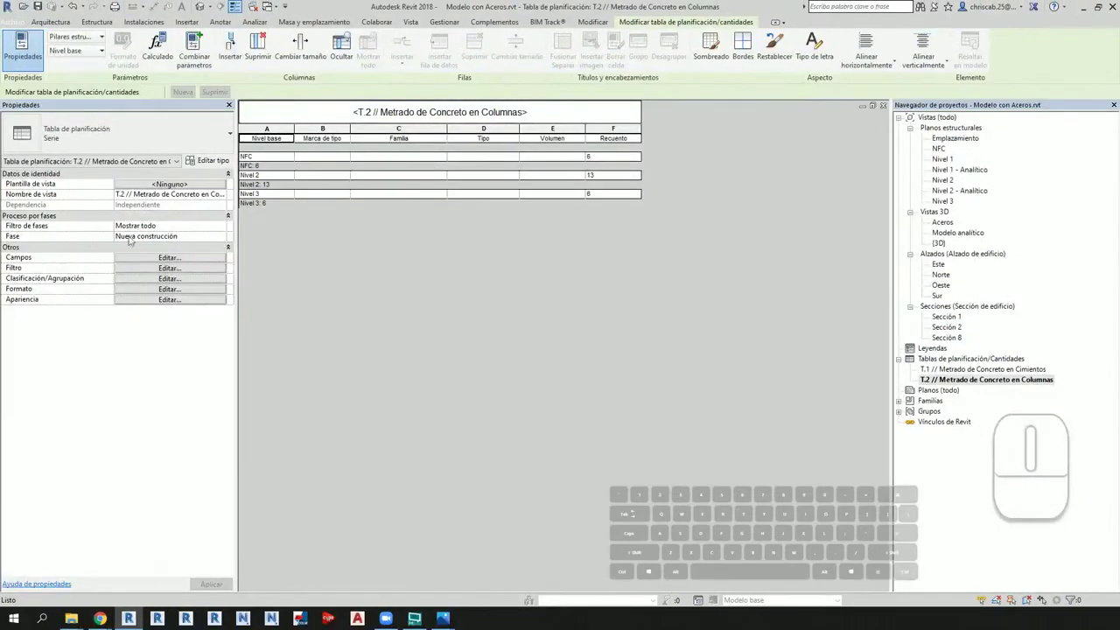
key("ctrl+1")
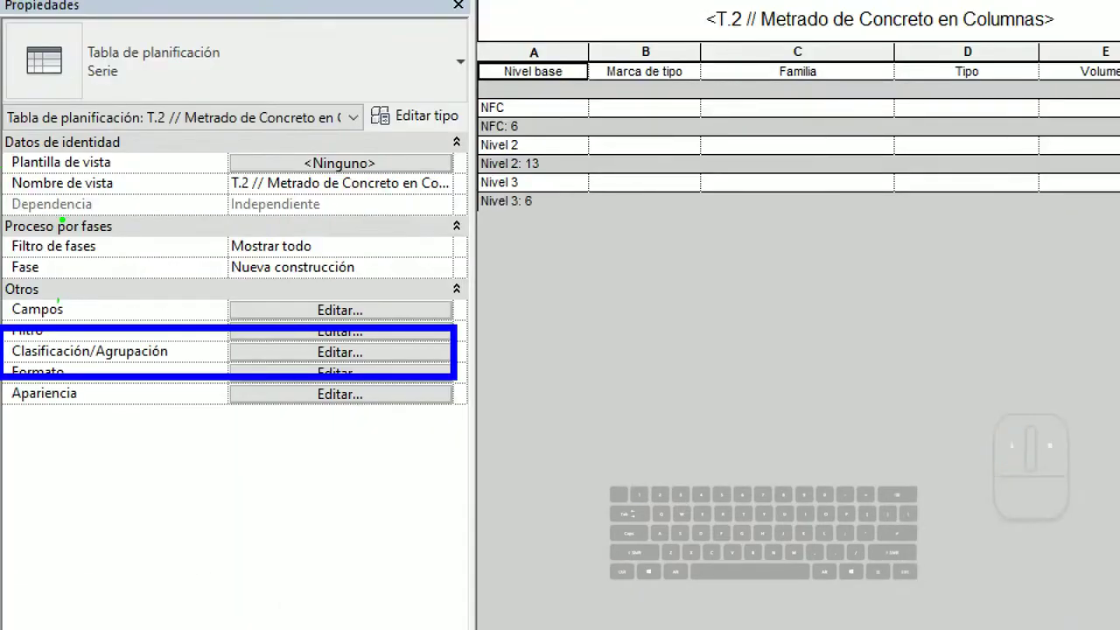
left_click_drag(5, 189, 53, 319)
key("ctrl")
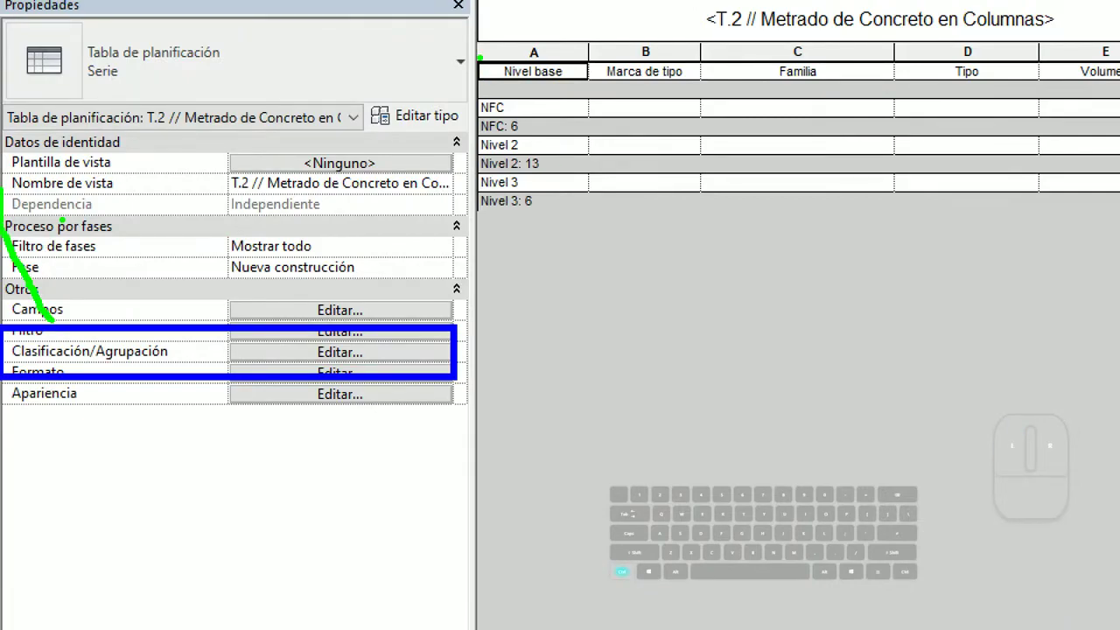
left_click_drag(468, 35, 589, 221, "ctrl")
left_click_drag(543, 110, 651, 116)
left_click_drag(643, 85, 626, 120)
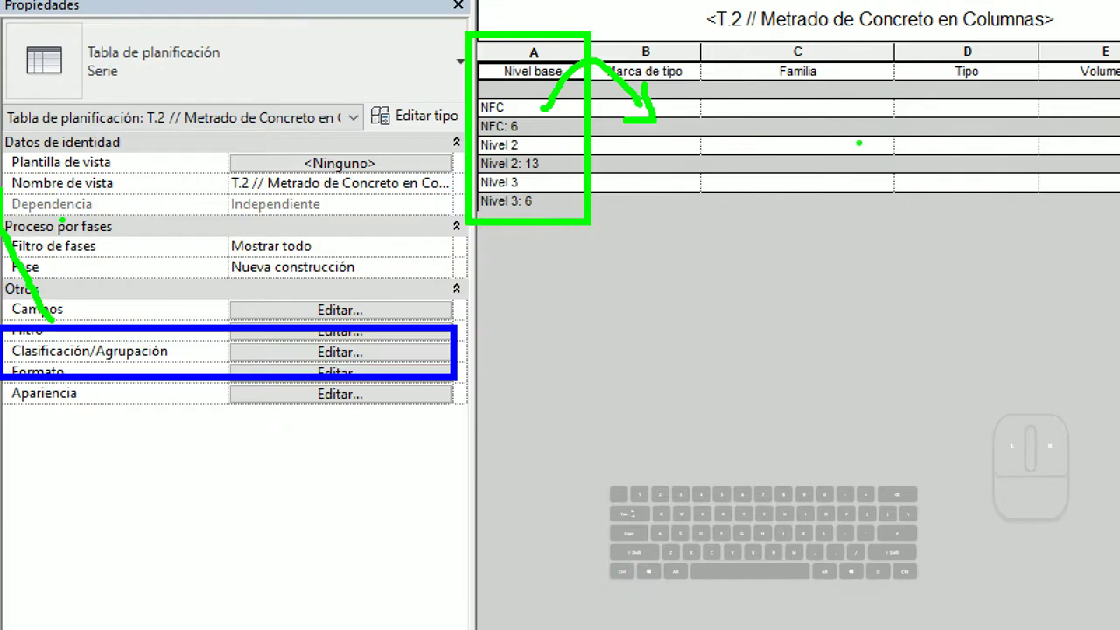
Step: Add Tipo in ascending order as the second sorting criterion of the columns schedule
key("ctrl")
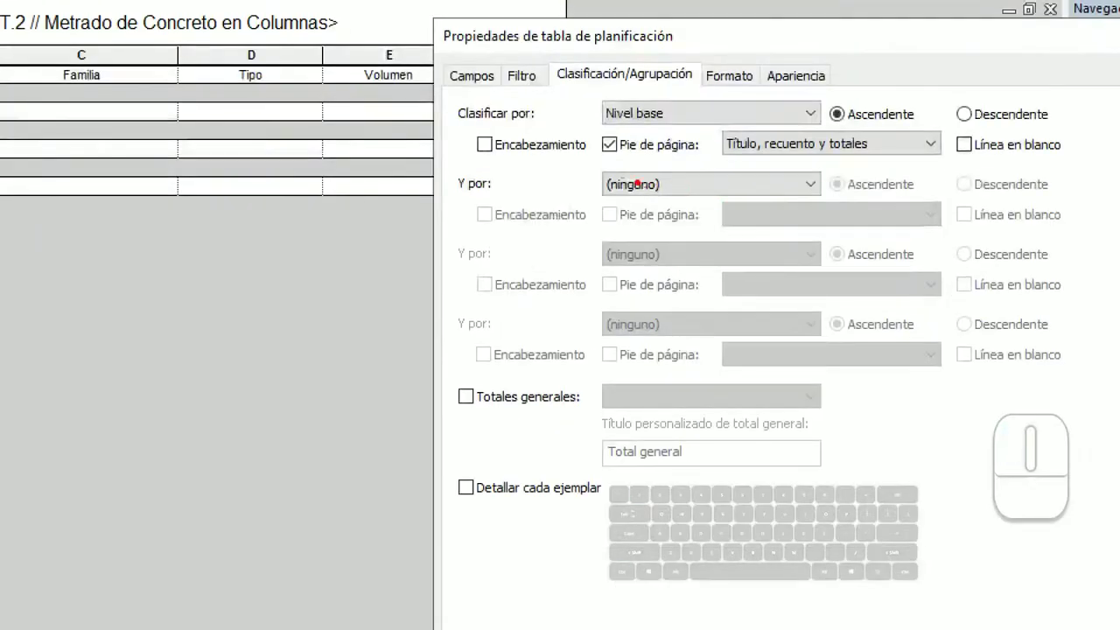
left_click_drag(431, 169, 505, 200, "ctrl")
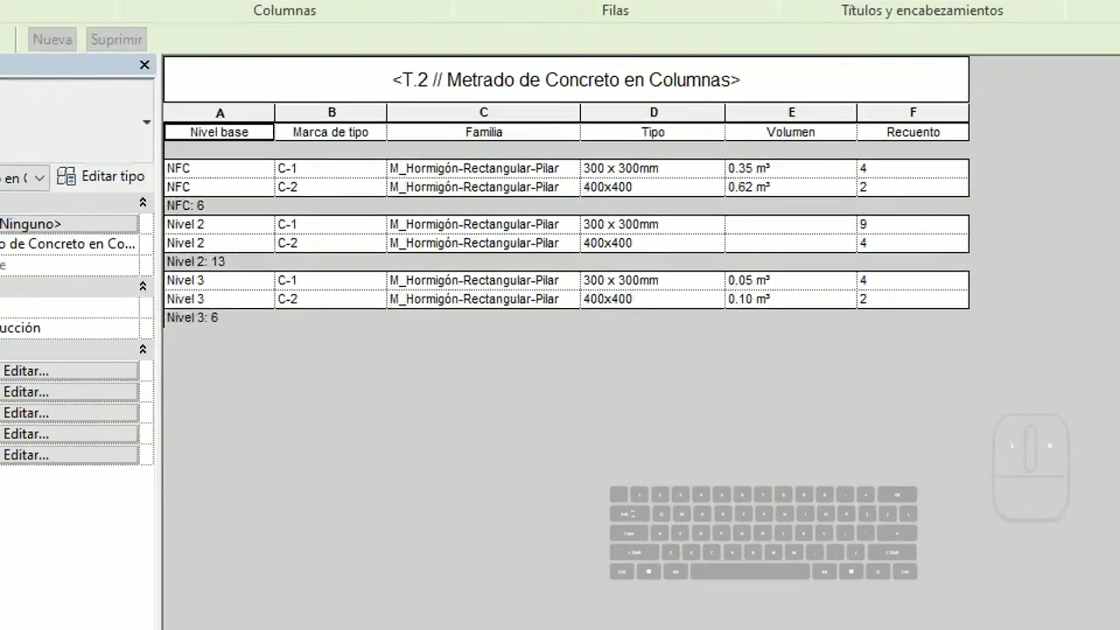
mouse_move(259, 152)
left_mouse_down("ctrl")
mouse_move(320, 203)
mouse_move(308, 244)
mouse_move(318, 254)
left_mouse_up("ctrl")
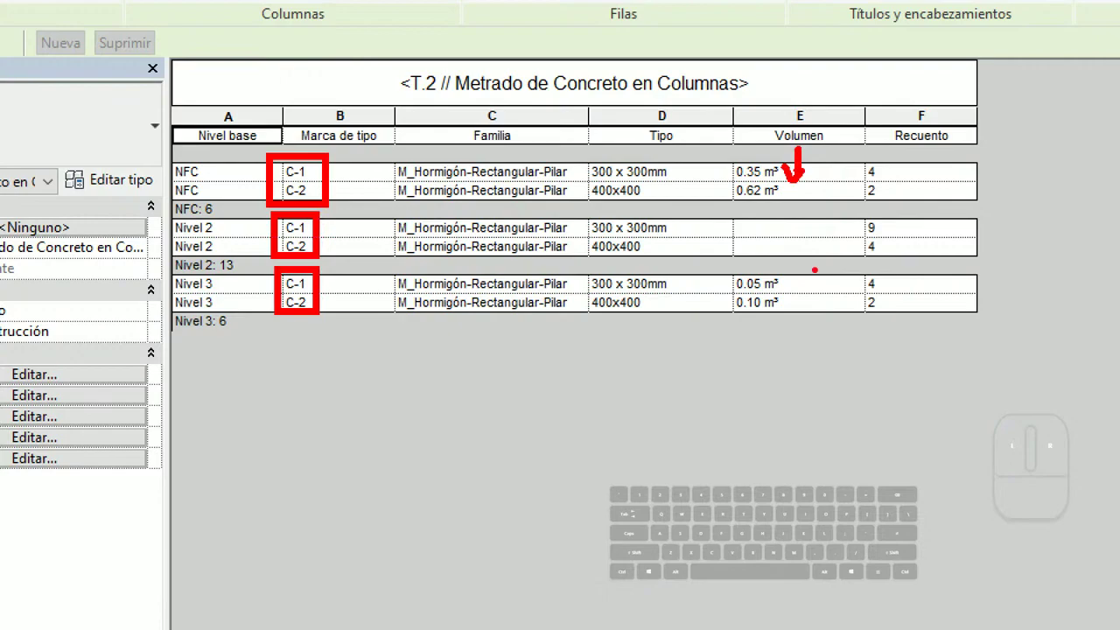
mouse_move(820, 270)
left_mouse_down()
mouse_move(793, 305)
mouse_move(820, 301)
left_mouse_up()
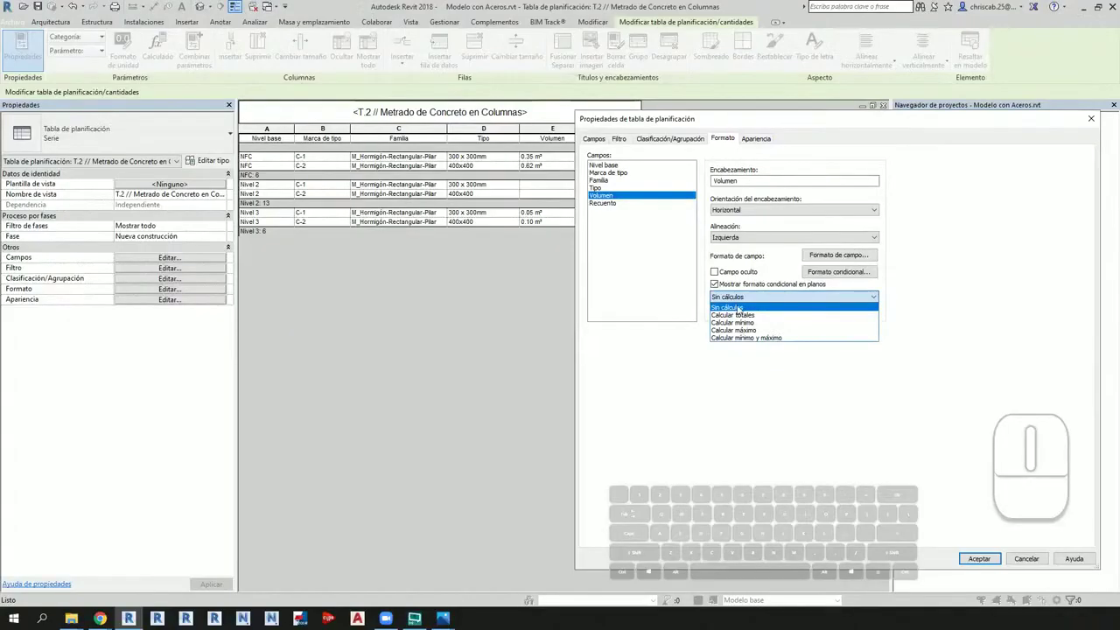
Step: Set the Volumen field to Calcular totales and enable Totales generales with Título, recuento y totales in the columns schedule
left_click(742, 315)
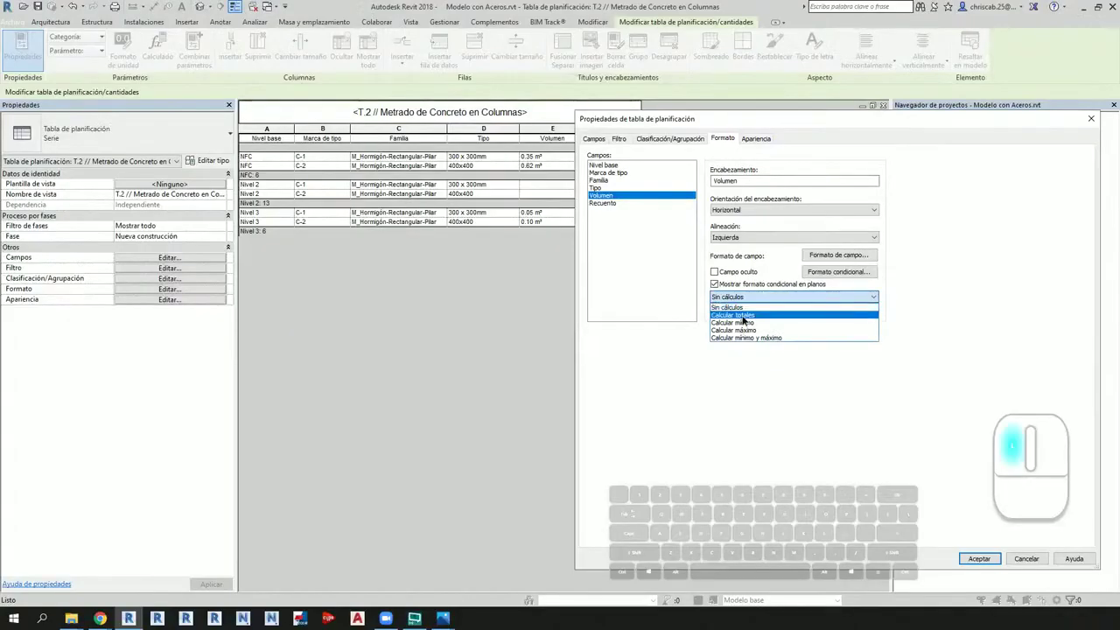
left_click(984, 560)
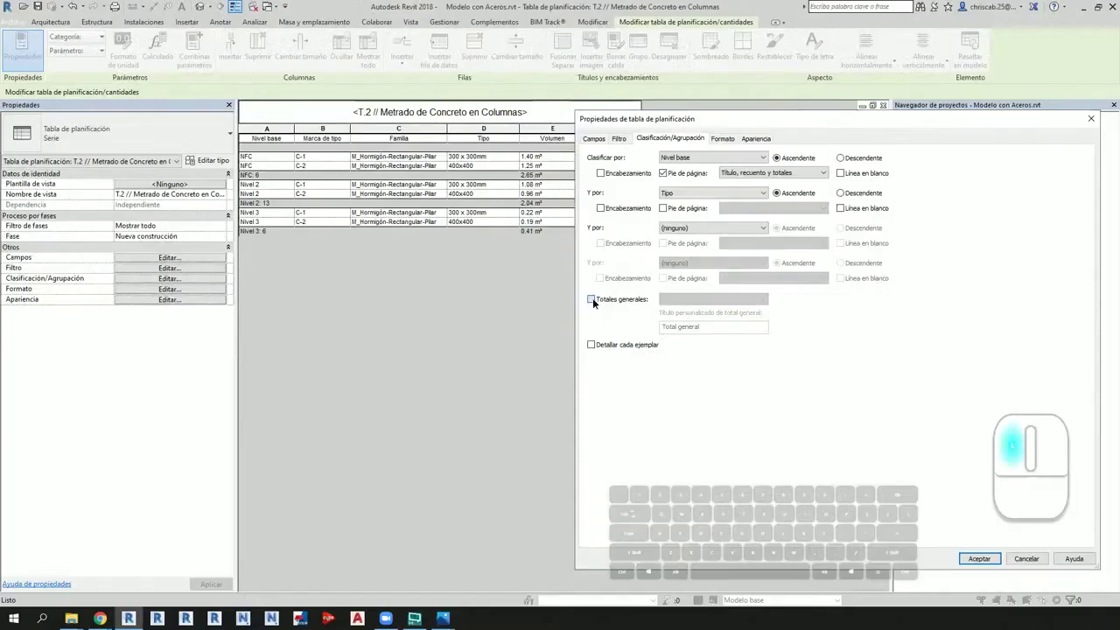
left_click(594, 302)
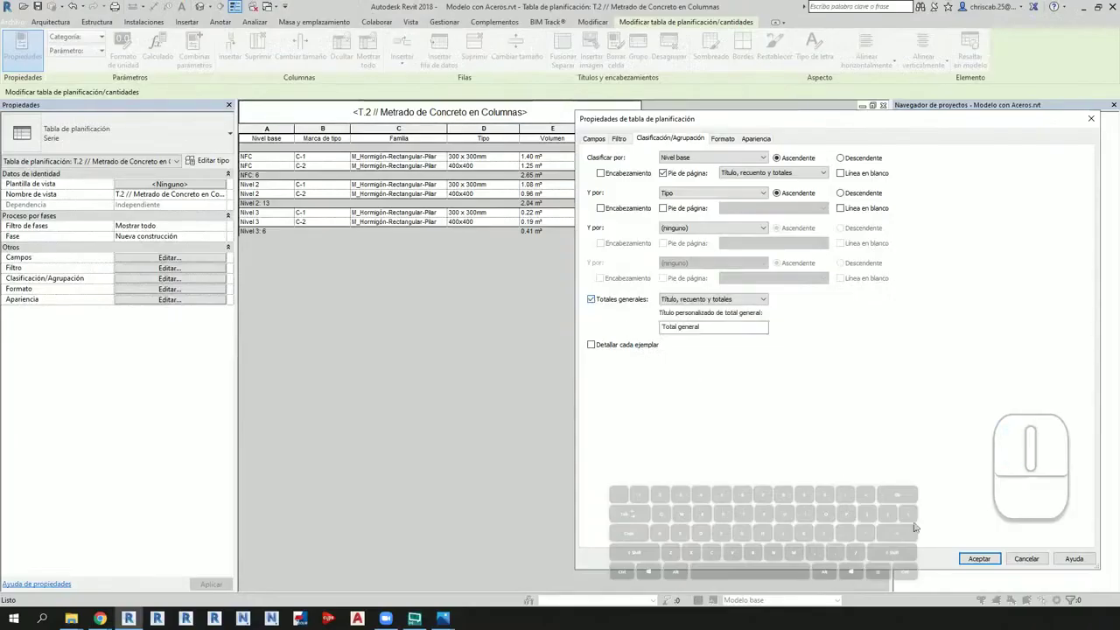
left_click(981, 556)
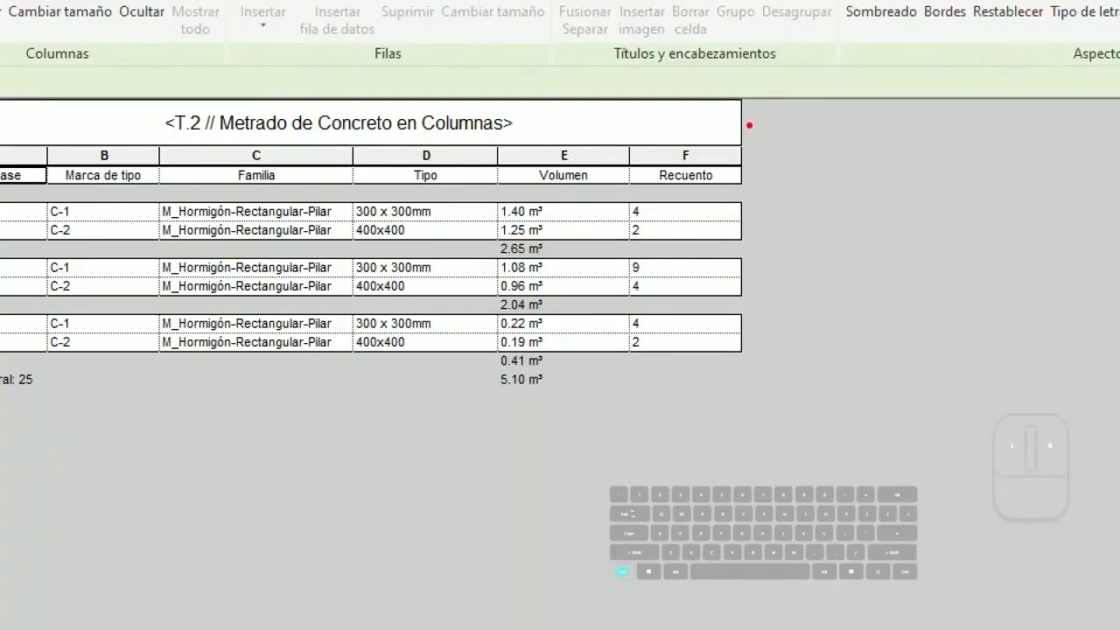
mouse_move(641, 114)
left_mouse_down()
mouse_move(713, 291)
mouse_move(708, 257)
left_mouse_up()
left_click_drag(565, 112, 737, 63)
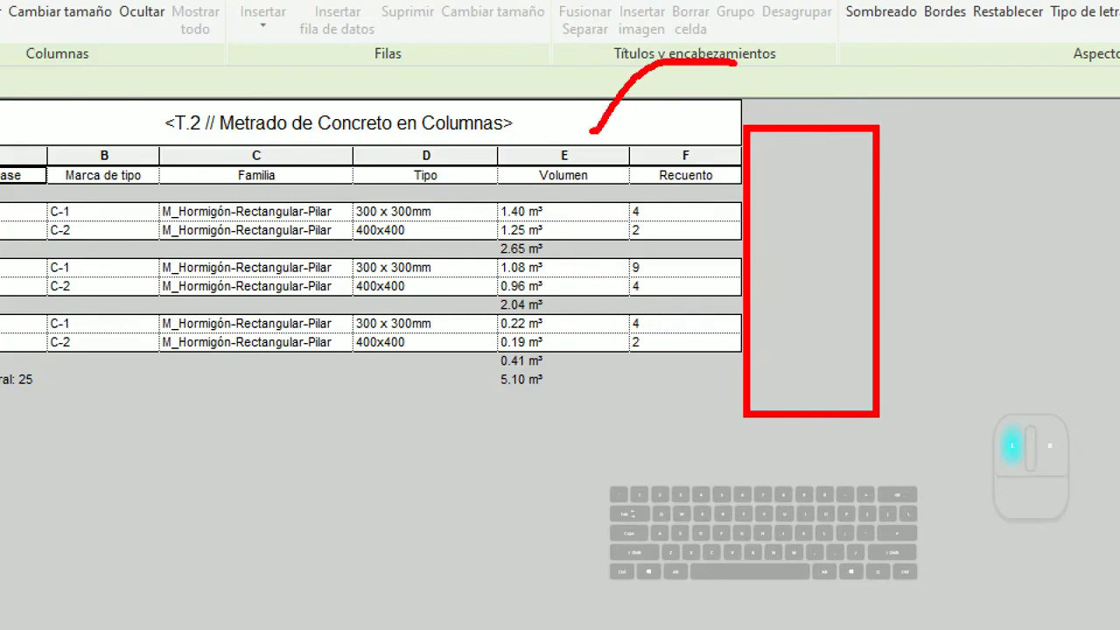
left_click_drag(737, 63, 786, 118)
left_click_drag(775, 261, 773, 322)
left_click(790, 321)
mouse_move(809, 282)
left_mouse_down()
mouse_move(824, 326)
mouse_move(862, 280)
left_mouse_up()
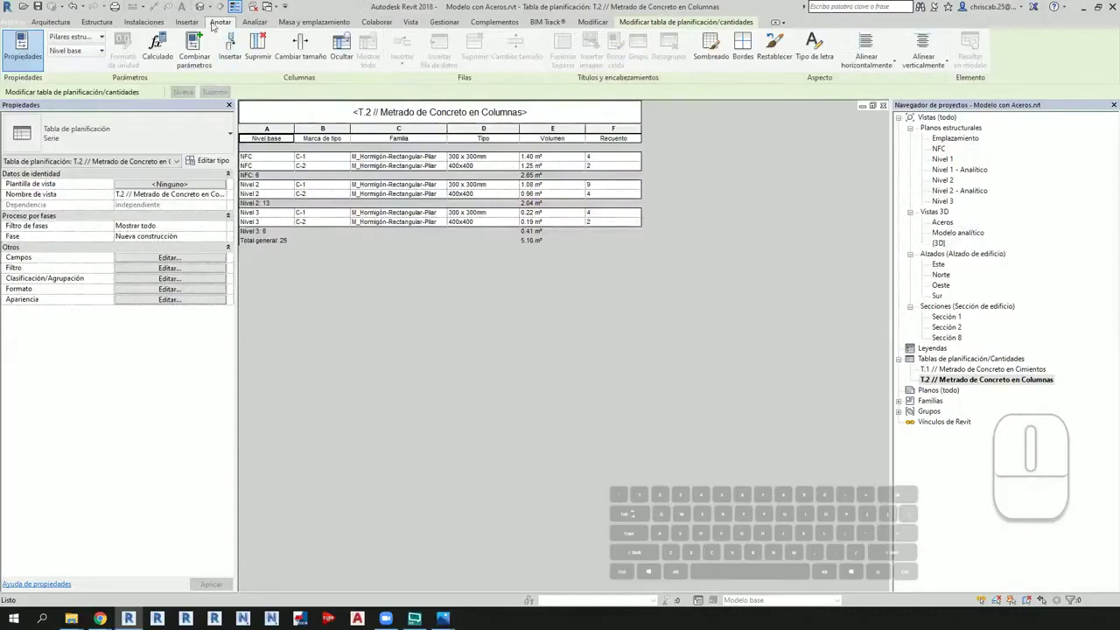
Step: Open the 3D view and examine the beams joining the columns
left_click(197, 6)
middle_click_drag(593, 331, 593, 336)
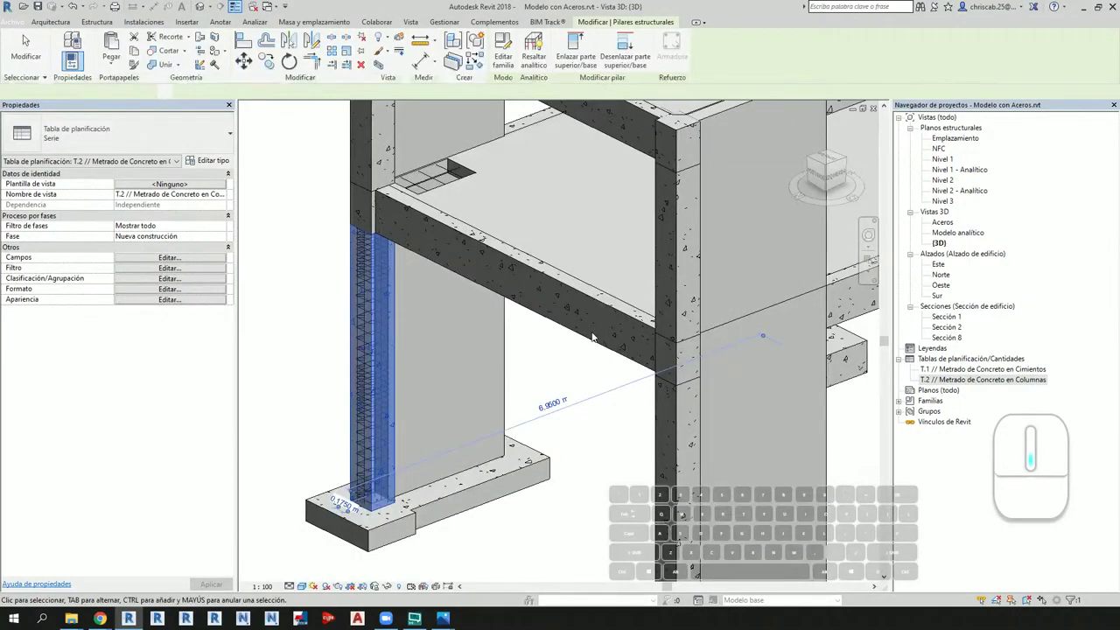
scroll(592, 337, "down", 5)
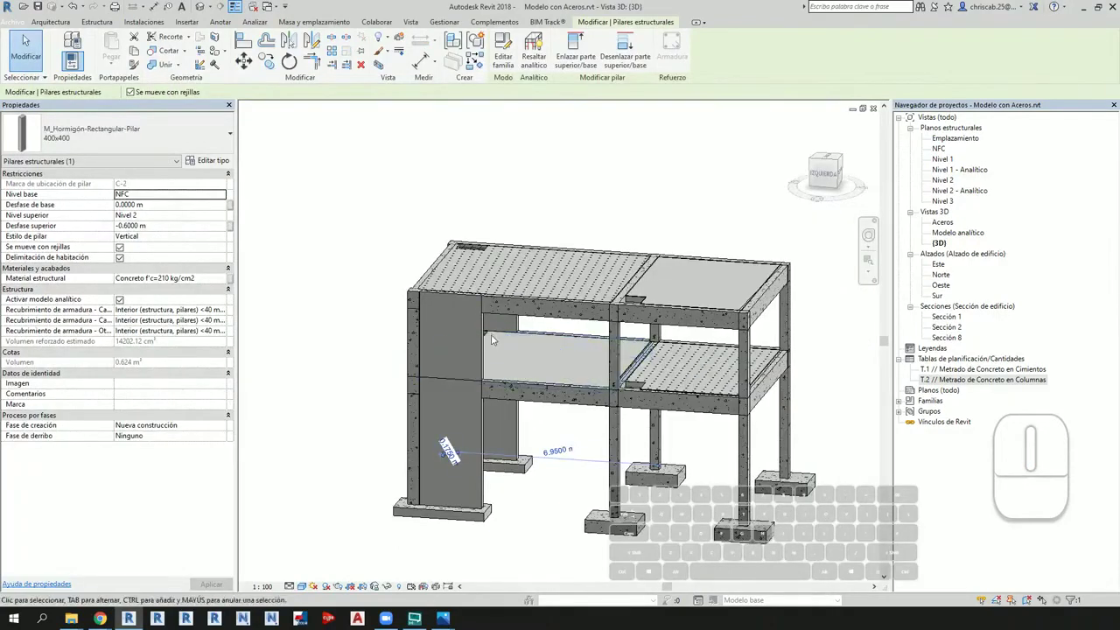
scroll(588, 407, "up", 3)
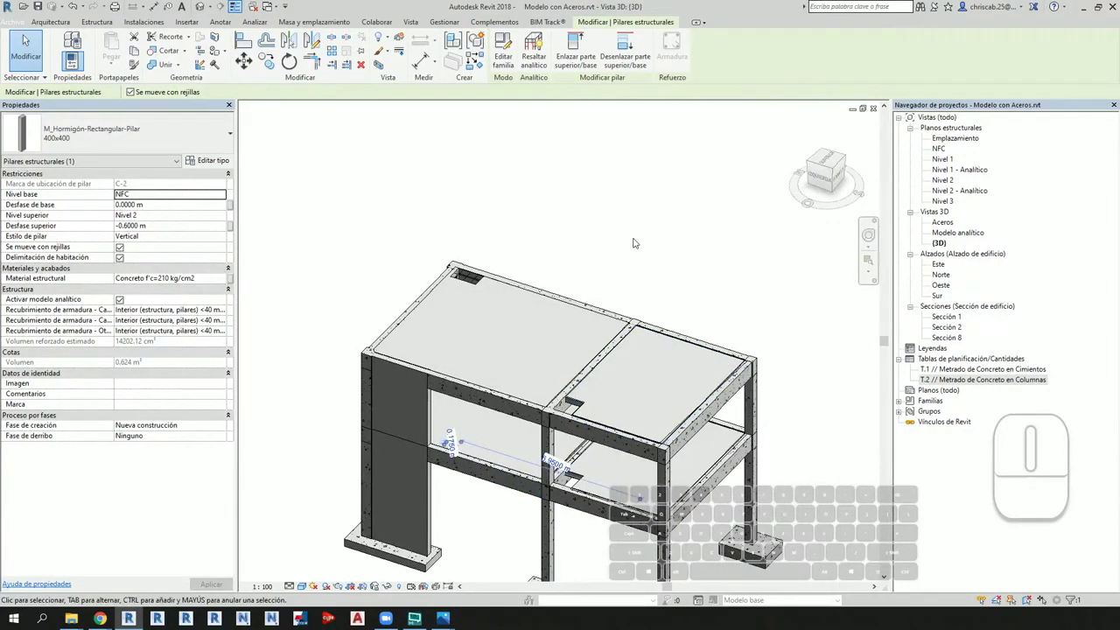
scroll(650, 433, "up", 5)
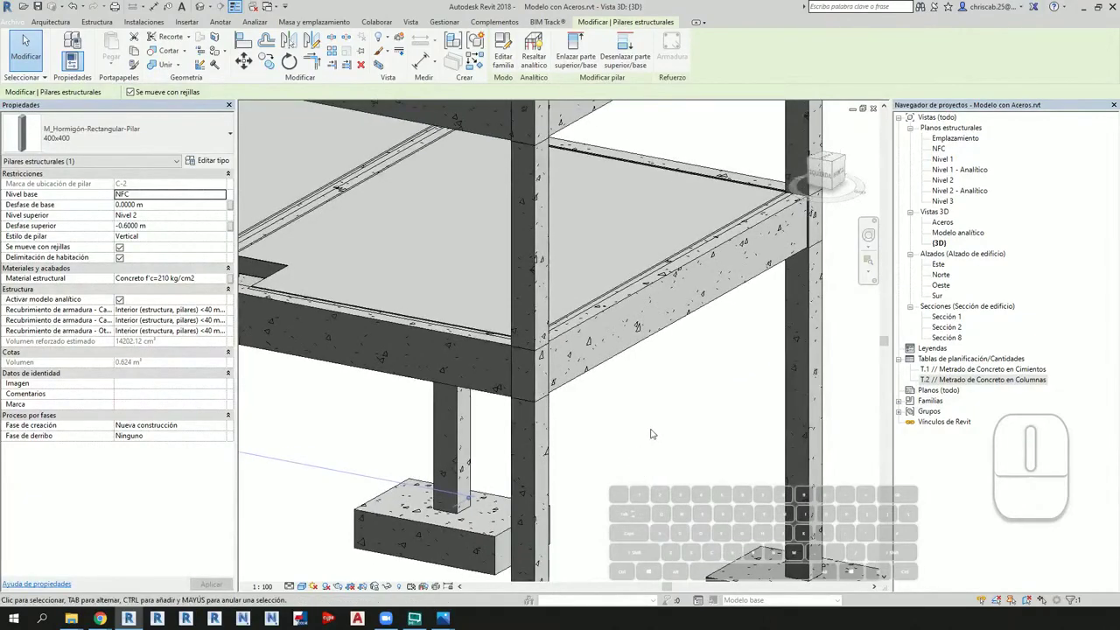
Step: Create a new schedule for the Armazón estructural category with a name starting with "T.3 //"
left_click(410, 22)
left_click(607, 52)
left_click(682, 74)
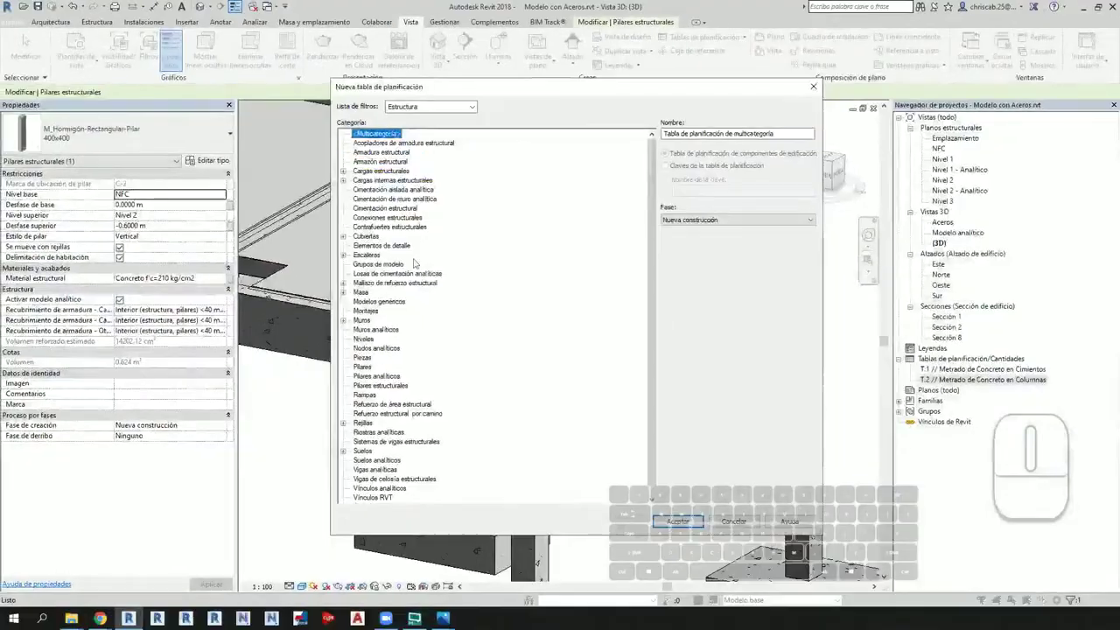
scroll(573, 622, "down", 1)
key("ctrl")
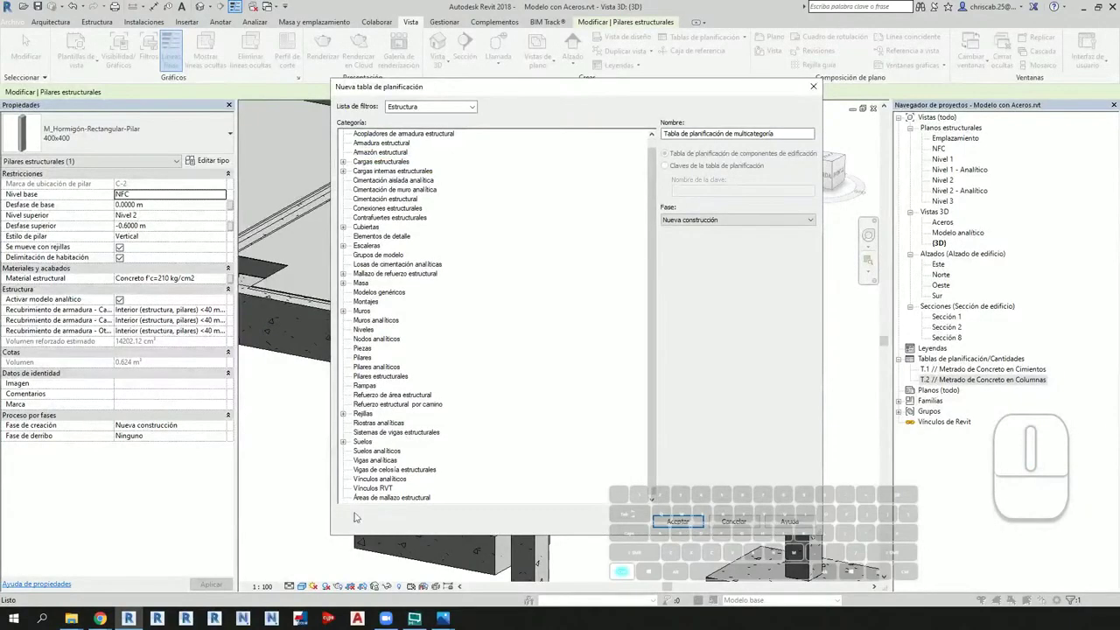
scroll(355, 517, "up", 1)
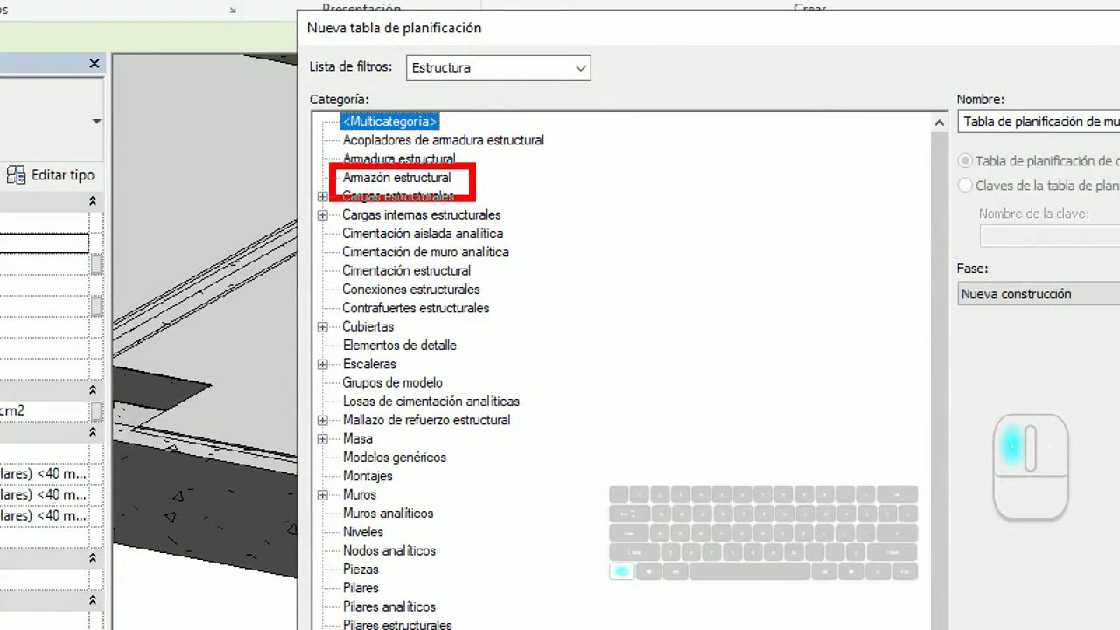
left_click(396, 178)
type("T.3 //")
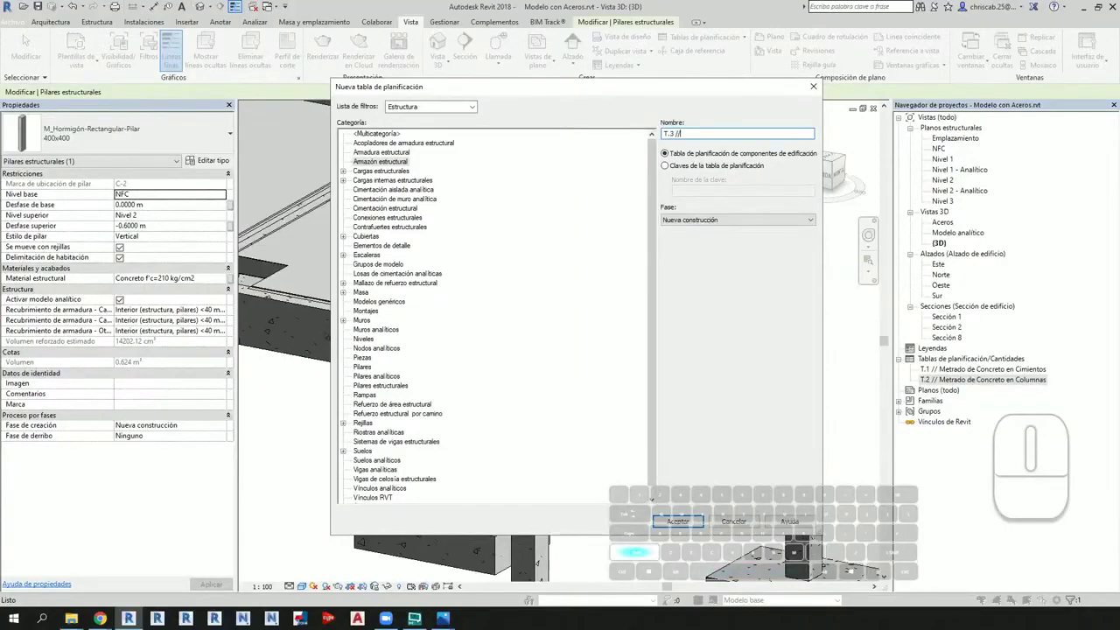
key("Return")
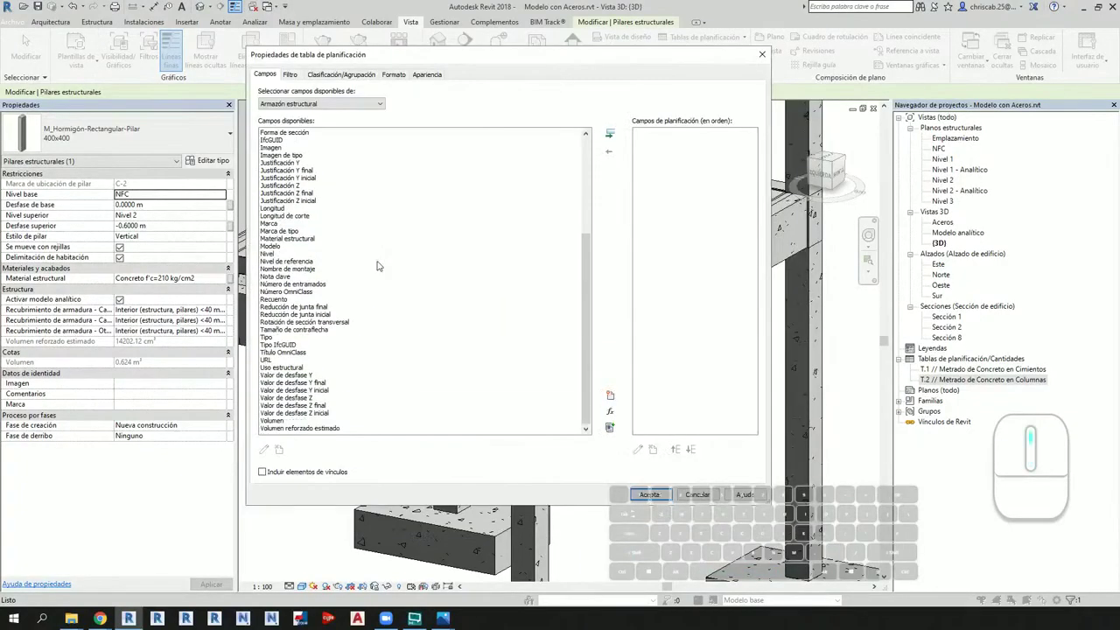
Step: Add the fields Nivel de referencia, Tipo, Familia, Volumen and Recuento in that order to the structural framing schedule
scroll(302, 190, "down", 5)
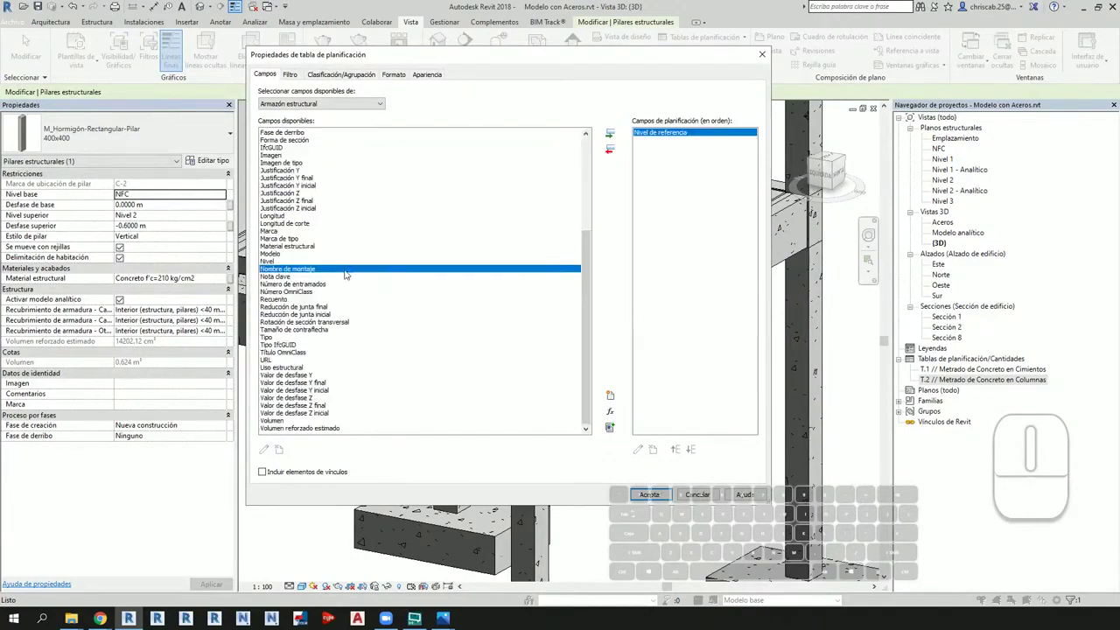
scroll(333, 269, "up", 4)
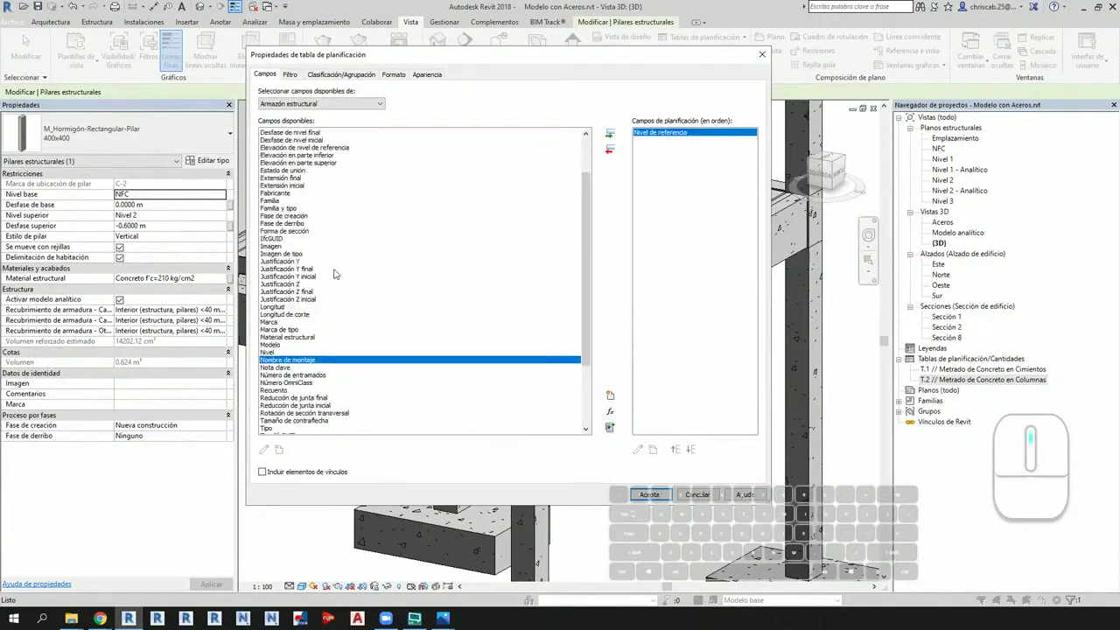
scroll(326, 299, "down", 4)
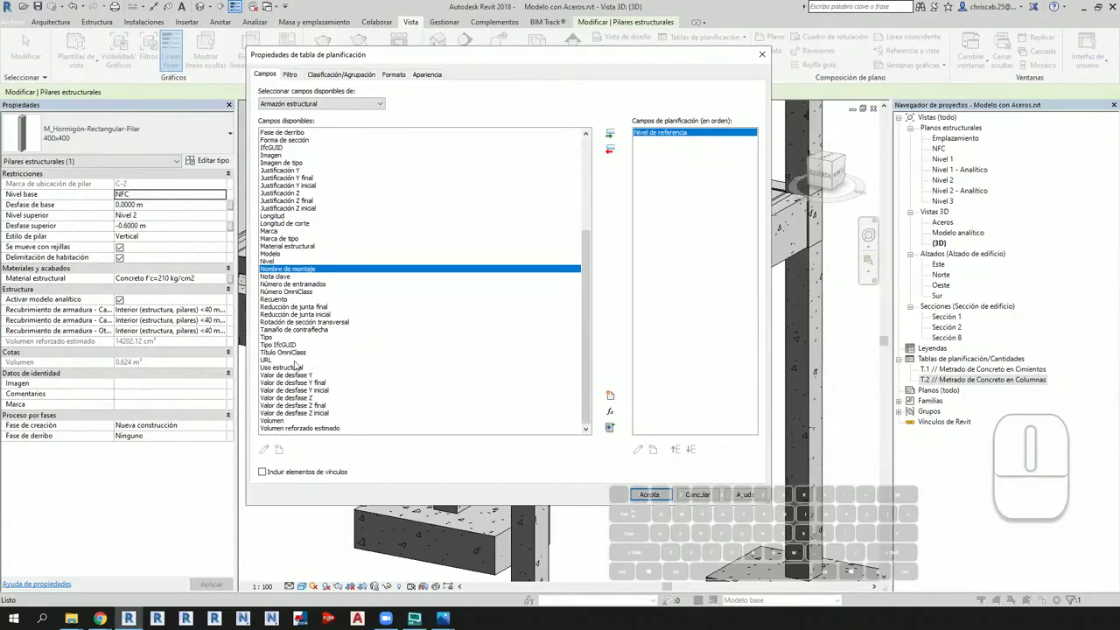
double_click(267, 337)
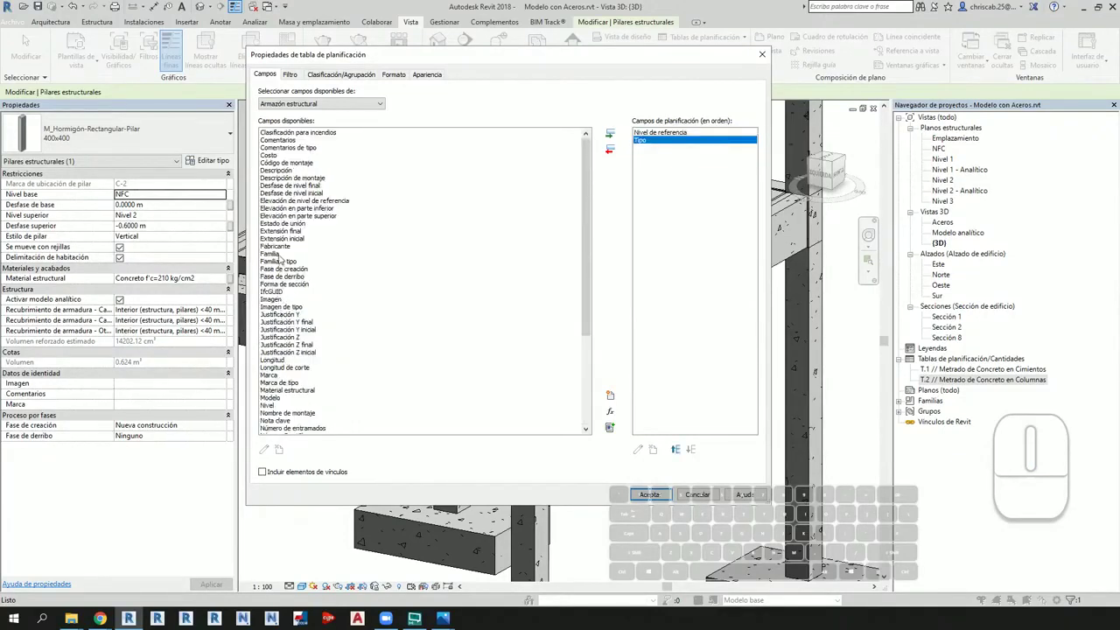
double_click(282, 254)
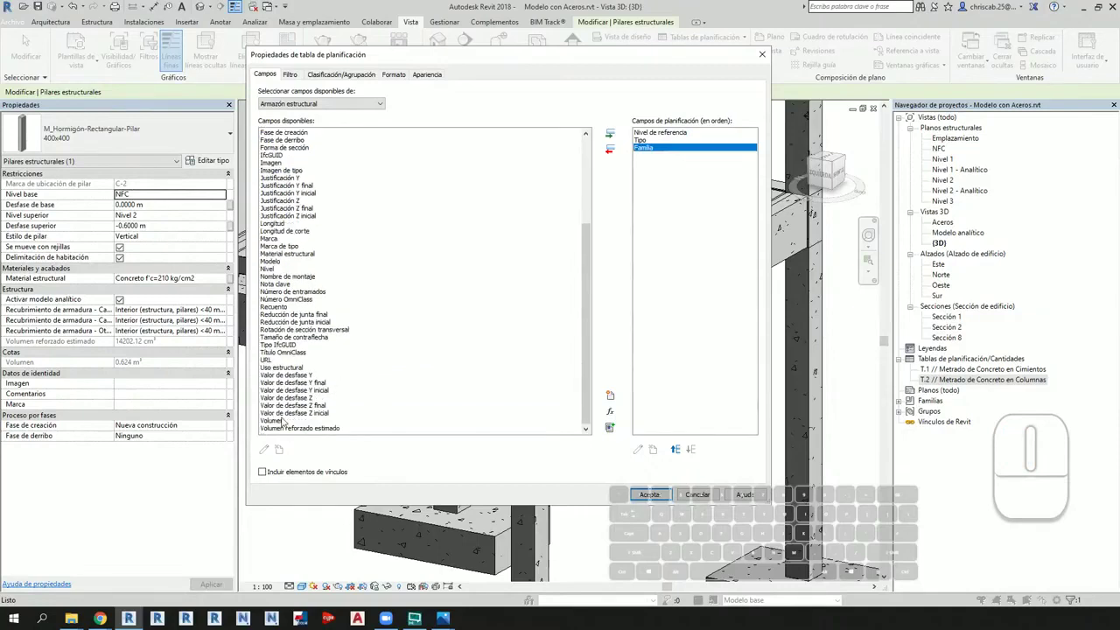
double_click(281, 421)
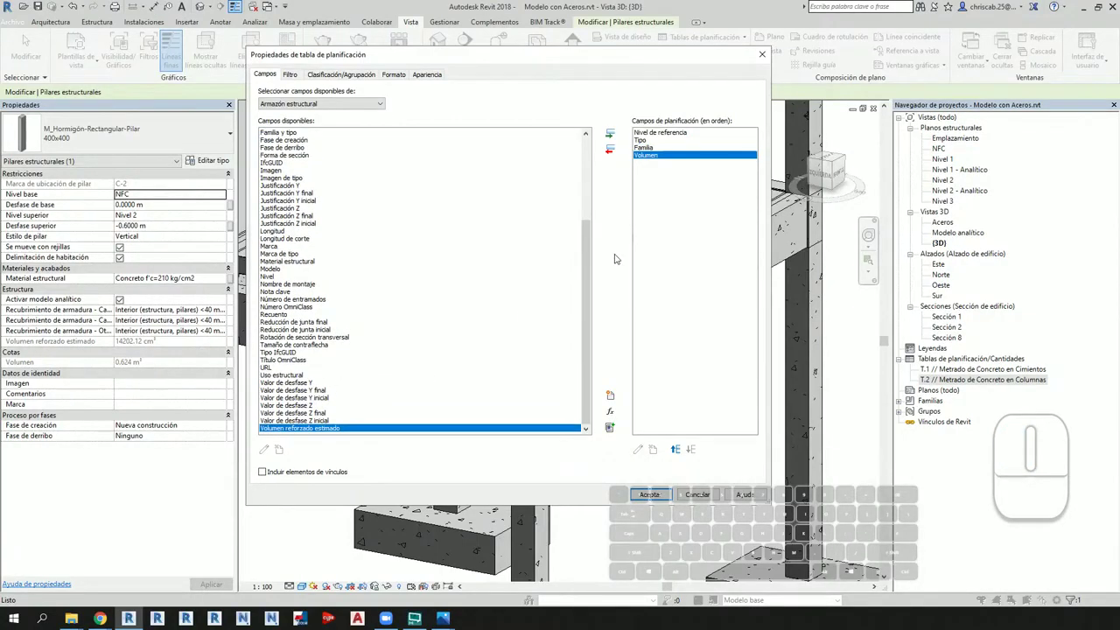
double_click(273, 314)
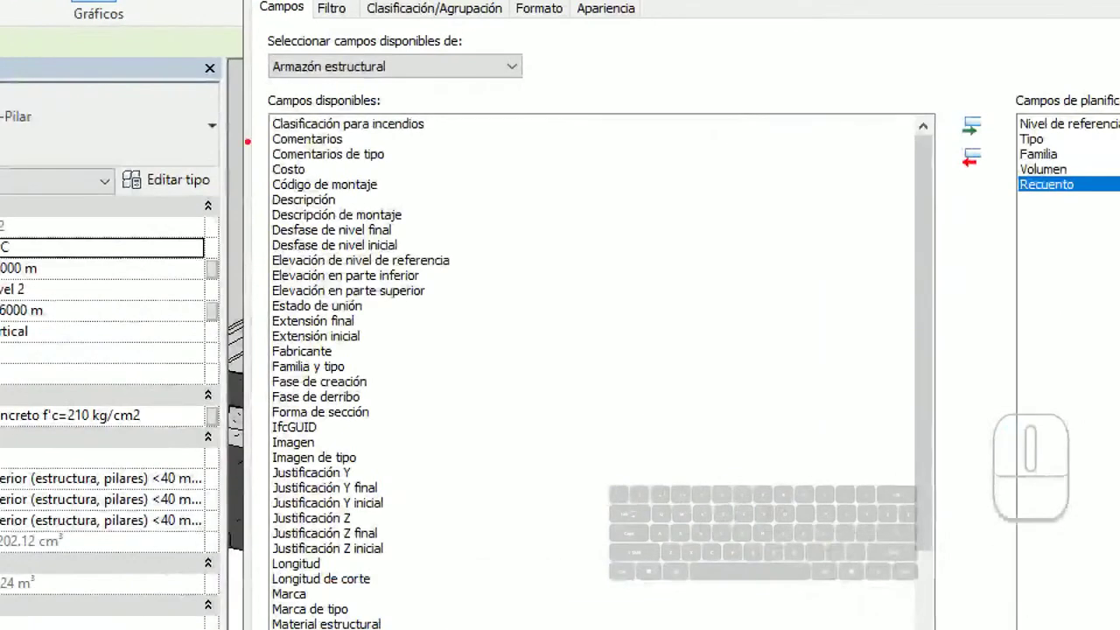
left_click_drag(248, 126, 249, 359)
left_click_drag(252, 573, 260, 559)
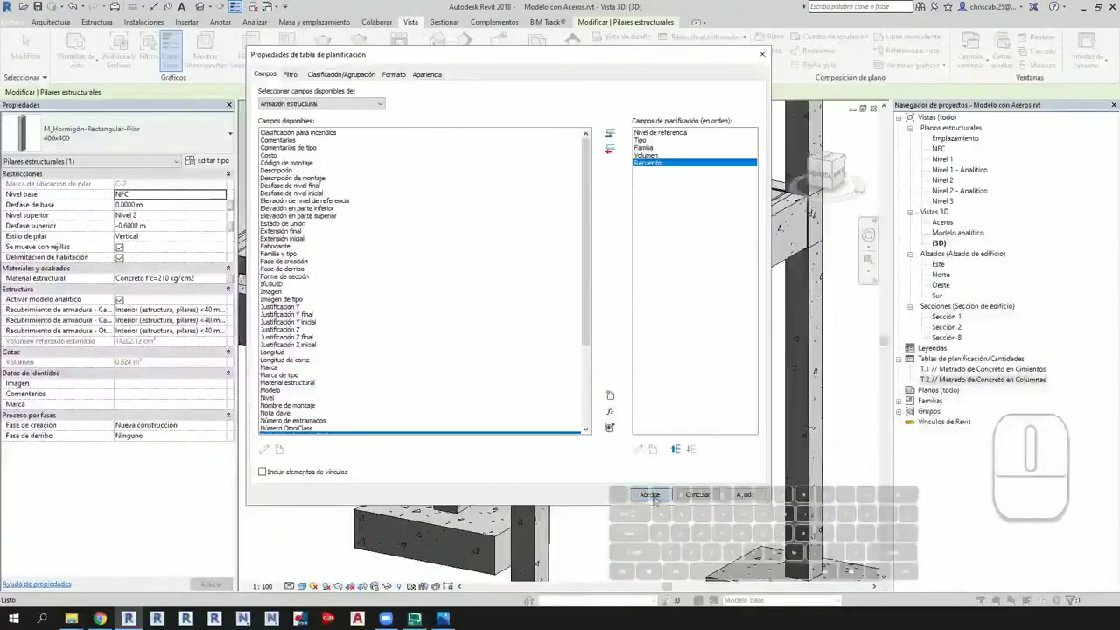
Step: Widen the Familia column of the beam schedule to show its full text, and add the Longitud and Marca de tipo fields
left_click(654, 495)
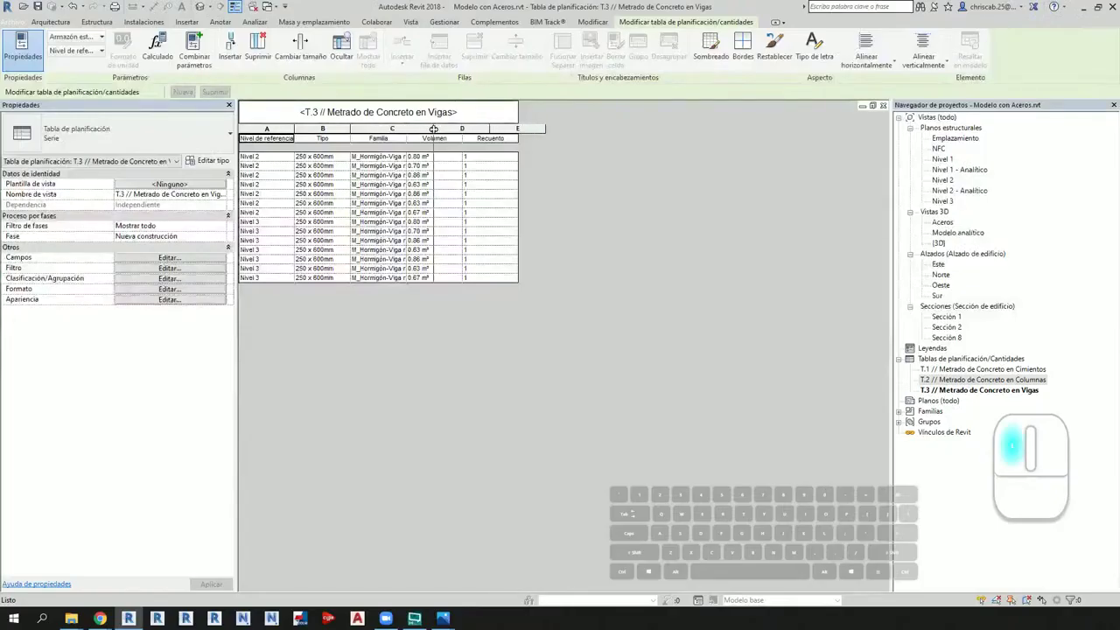
left_click_drag(531, 96, 627, 96)
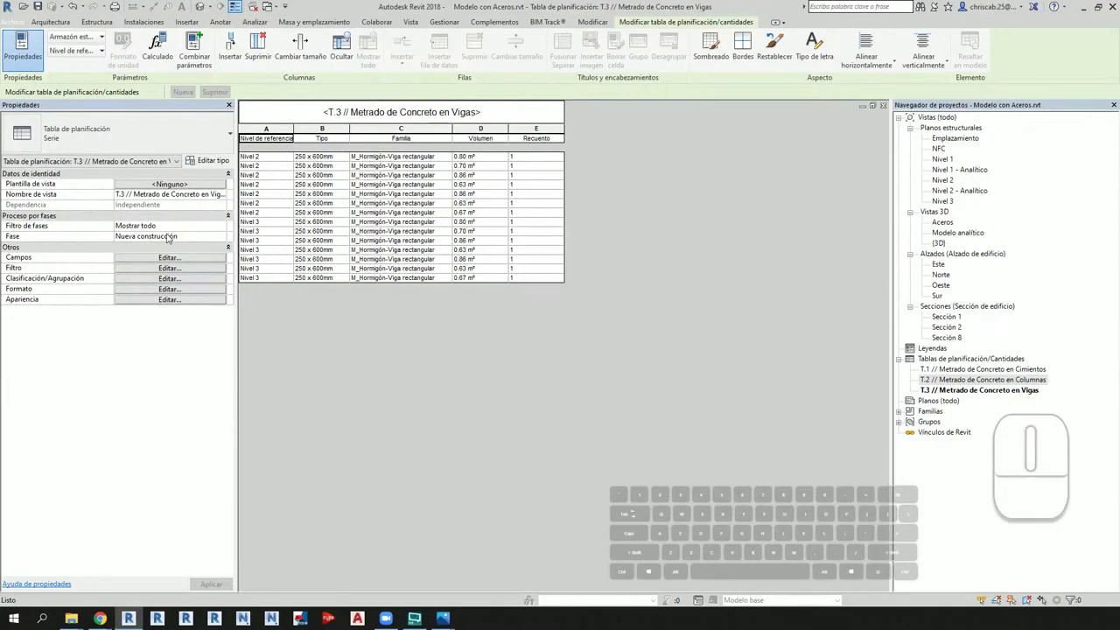
left_click(170, 257)
double_click(280, 355)
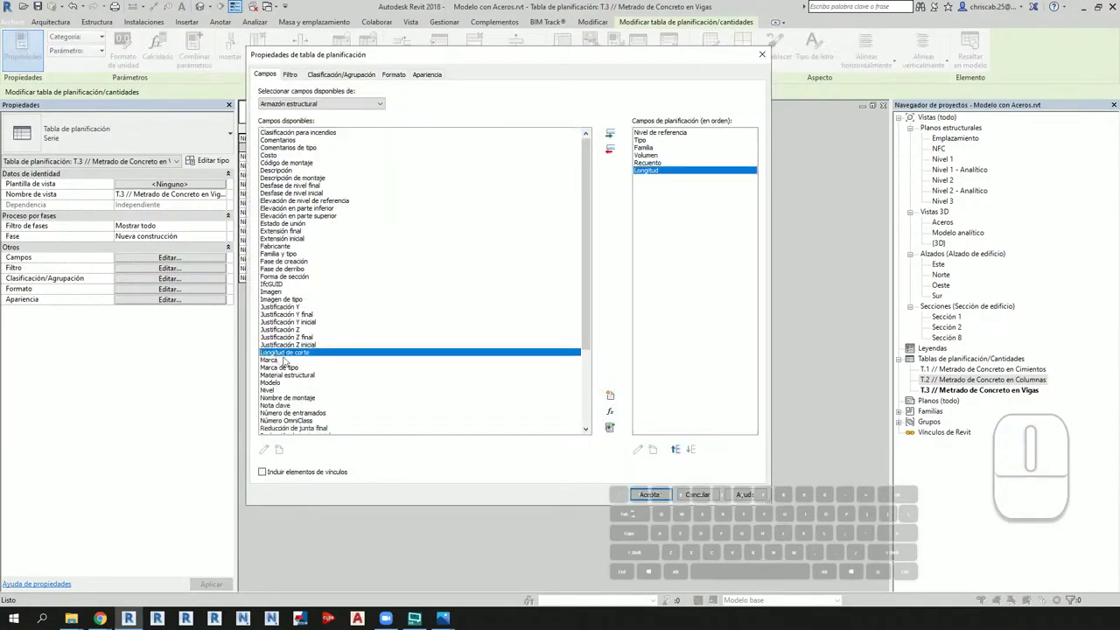
left_click(659, 494)
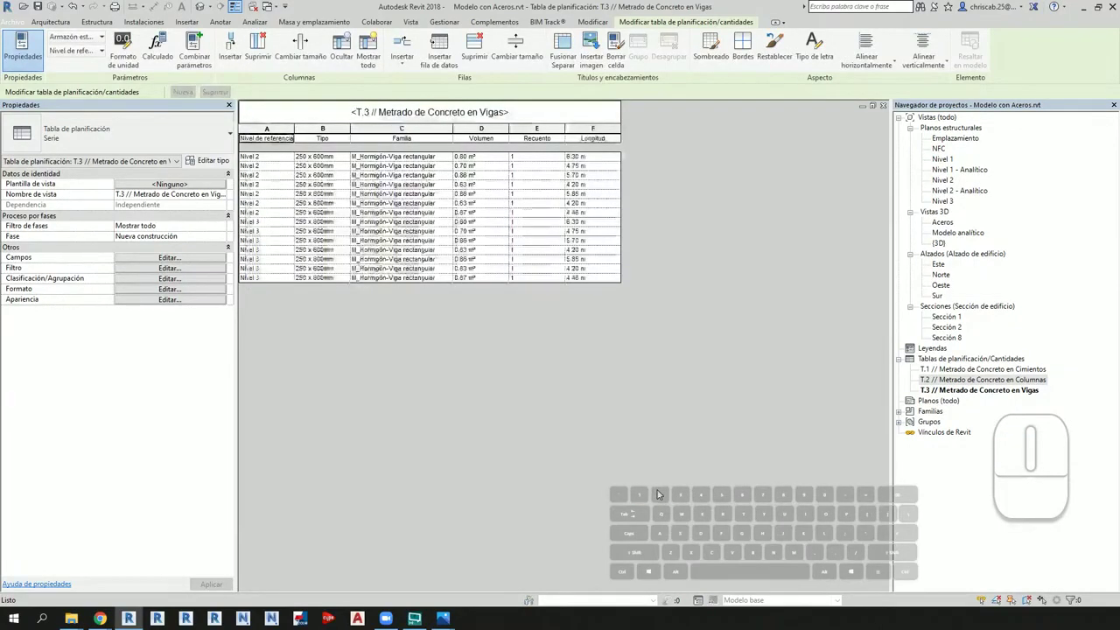
left_click(166, 258)
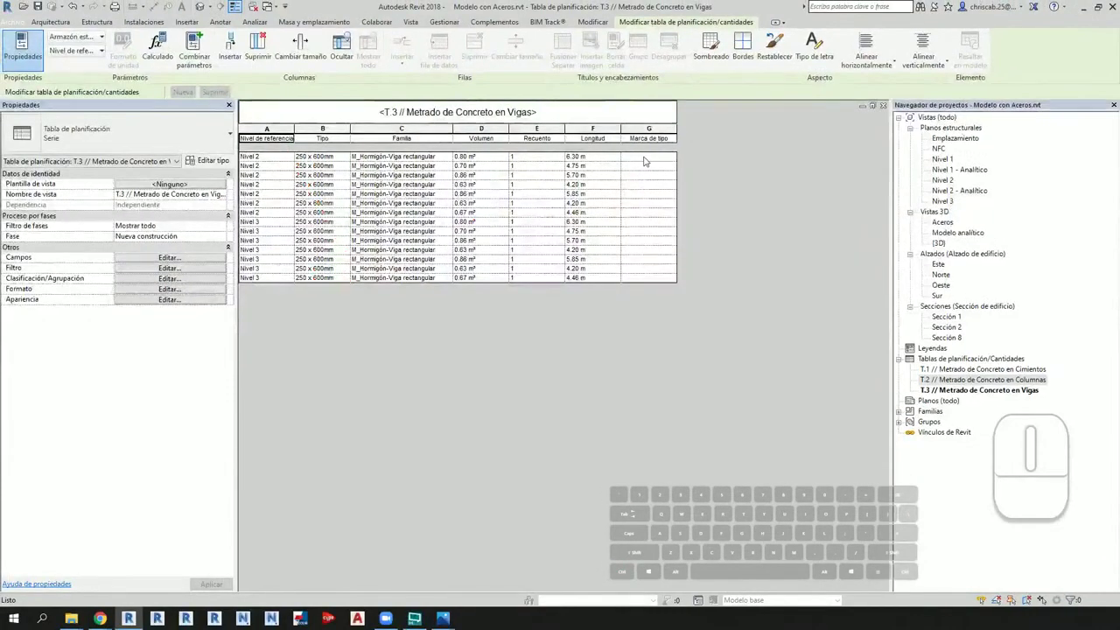
Step: Set Marca de tipo to V-101 for the 250 x 600mm rectangular beam type and apply it to all its elements
left_click(644, 157)
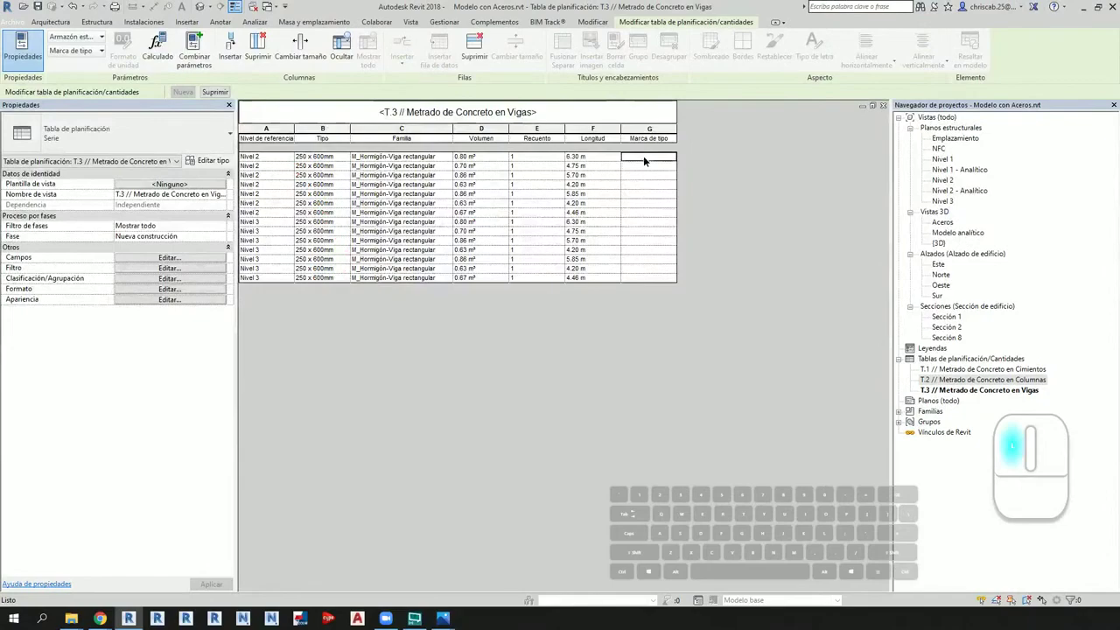
type("V-101")
key("Return")
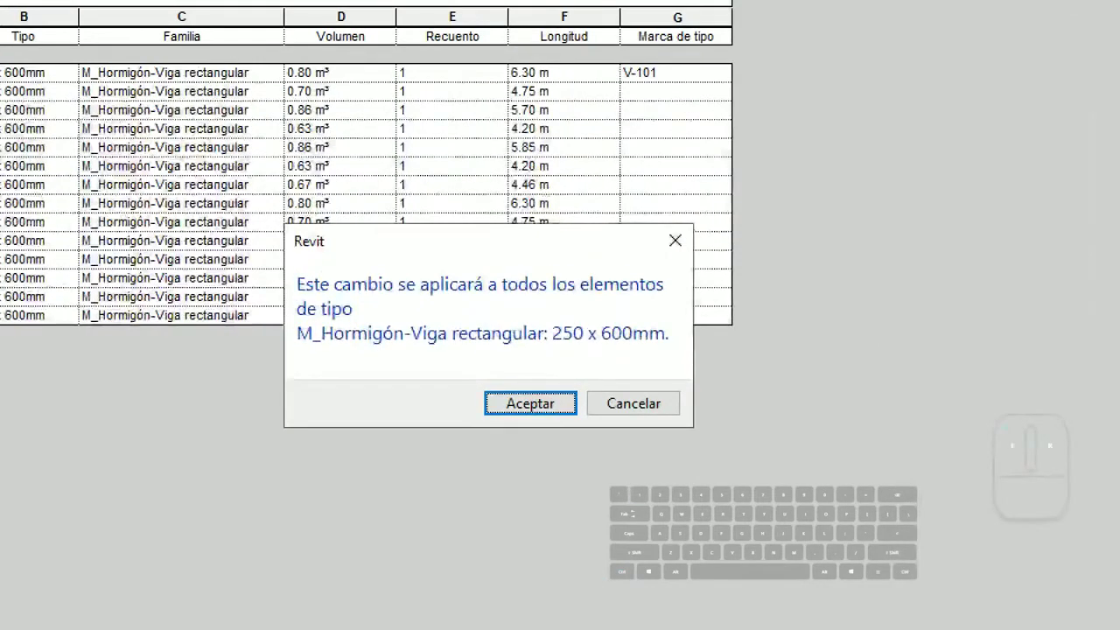
left_click(299, 275, "ctrl")
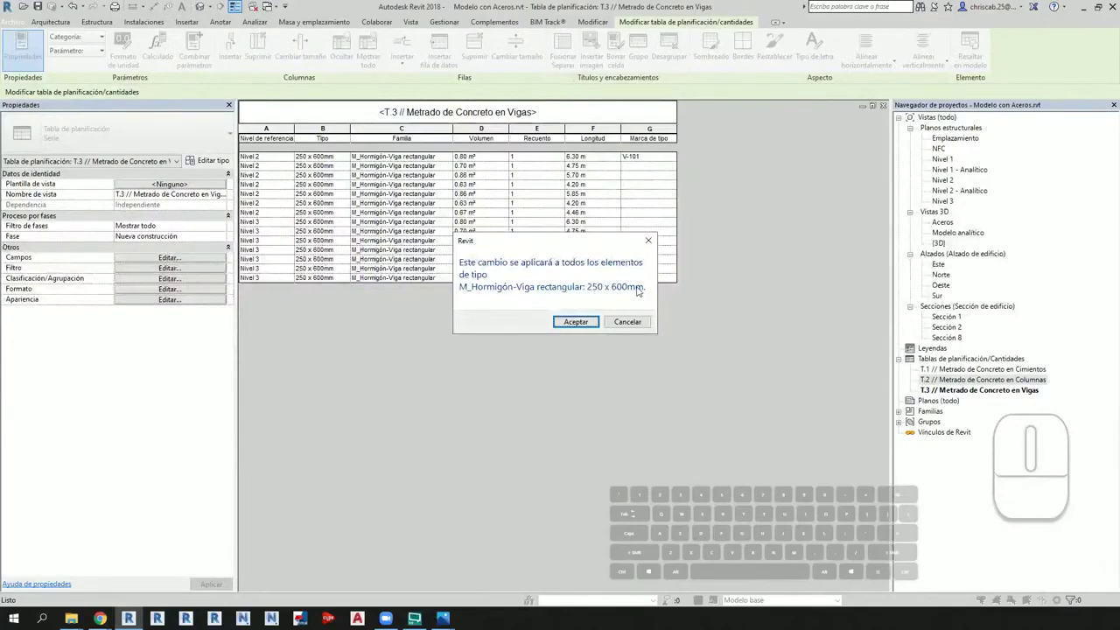
left_click(560, 407)
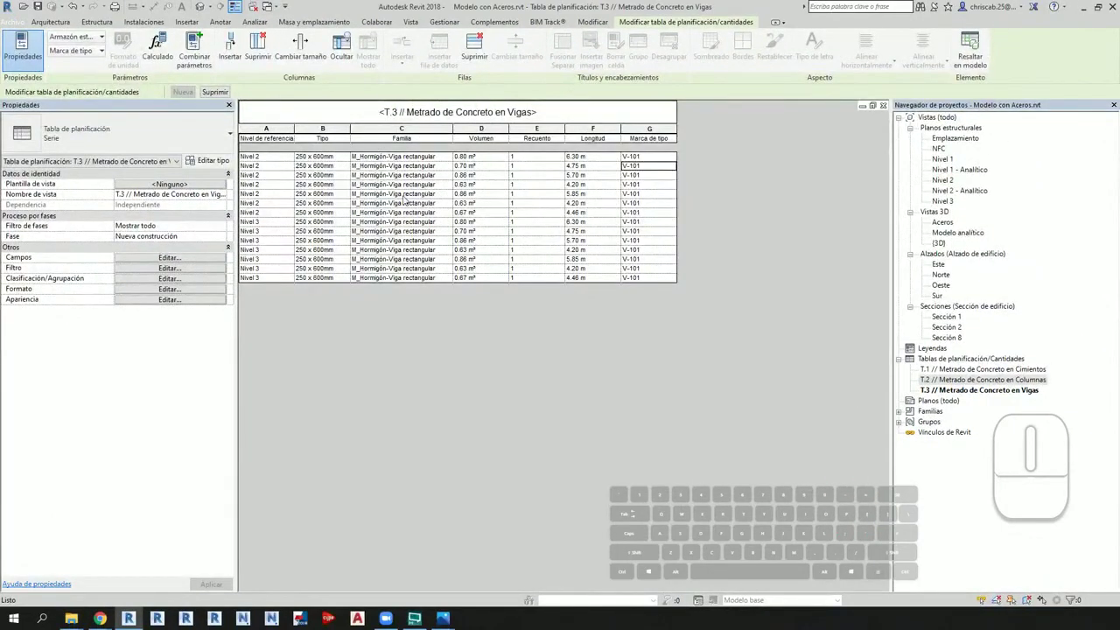
Step: Move Marca de tipo directly after Nivel de referencia and group the beam schedule by Nivel de referencia with footers
left_click(170, 257)
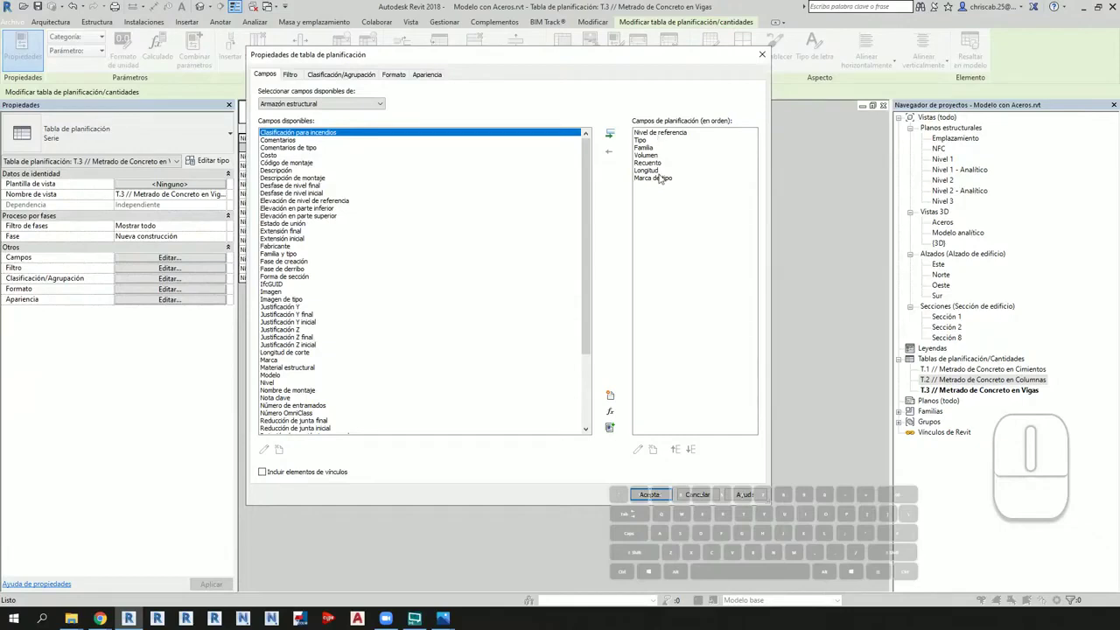
left_click(340, 74)
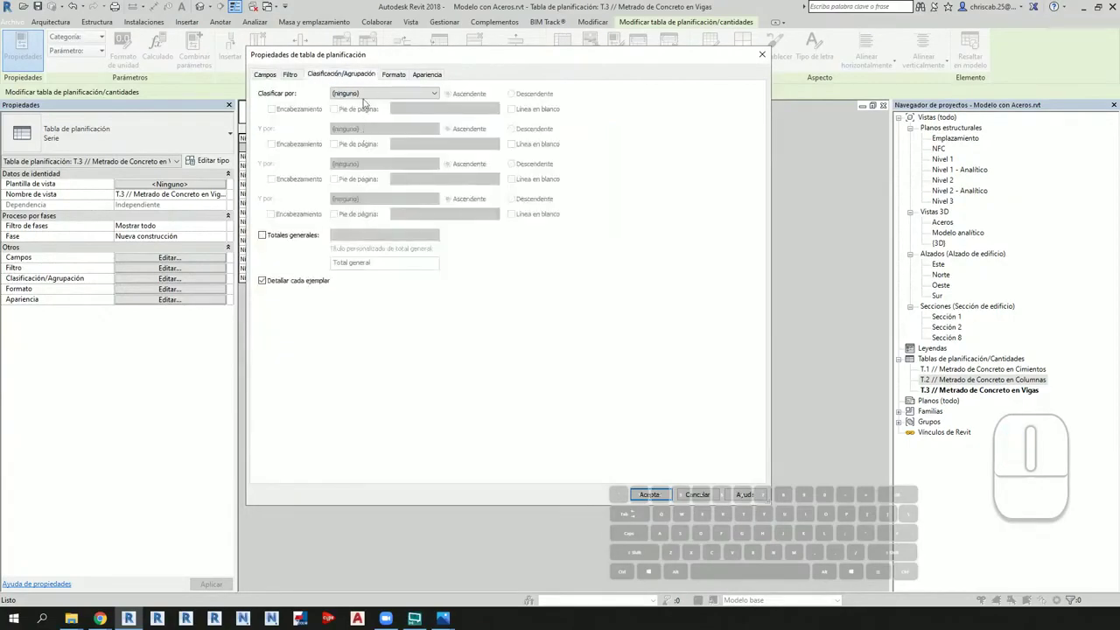
left_click(363, 94)
left_click(343, 115)
left_click(335, 110)
left_click(354, 129)
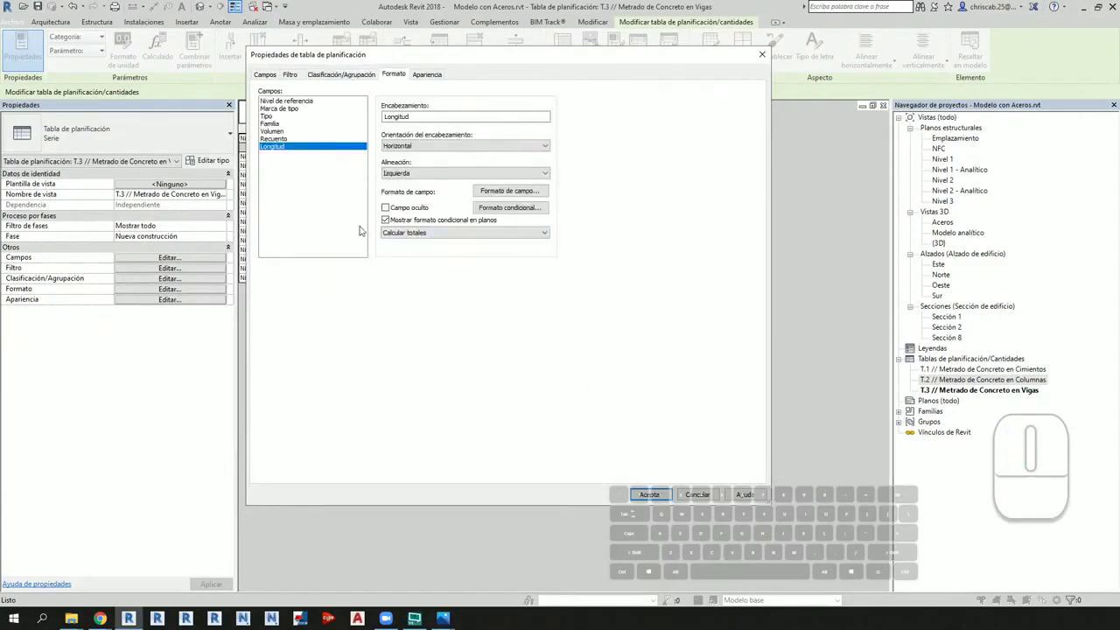
Step: Set the Longitud field to Calcular totales and place it before Volumen in the beam schedule
left_click(270, 78)
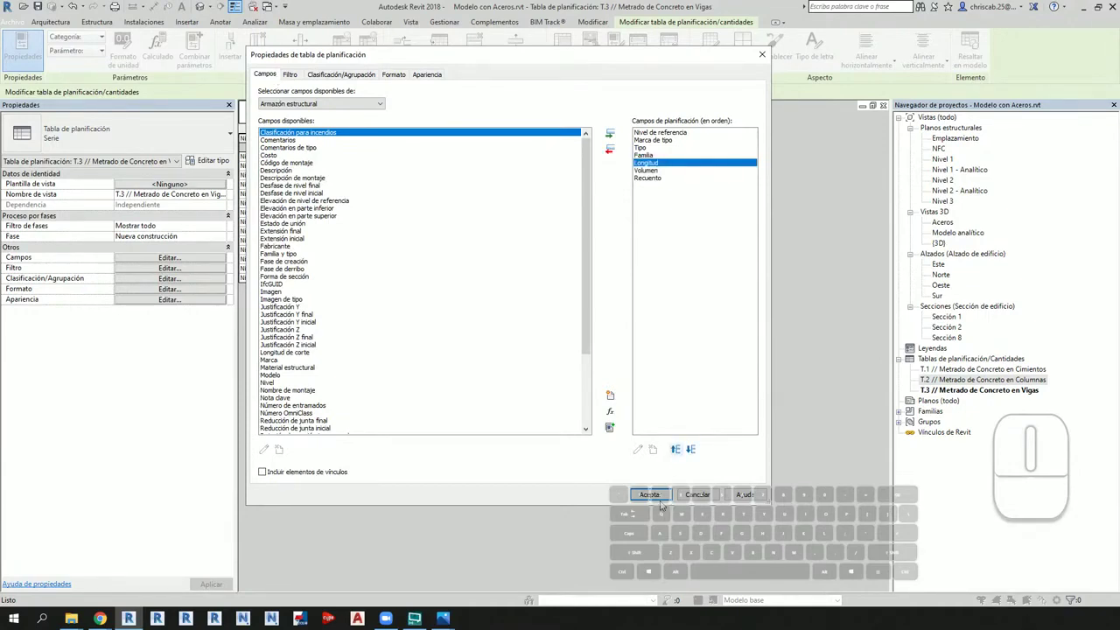
left_click(649, 494)
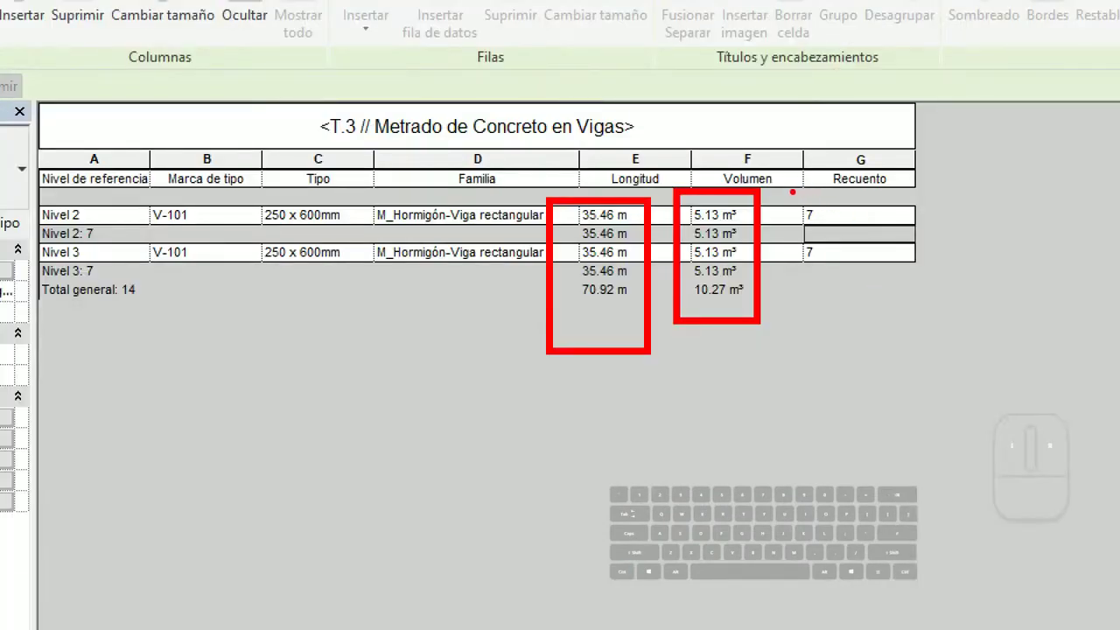
left_click_drag(615, 143, 635, 189)
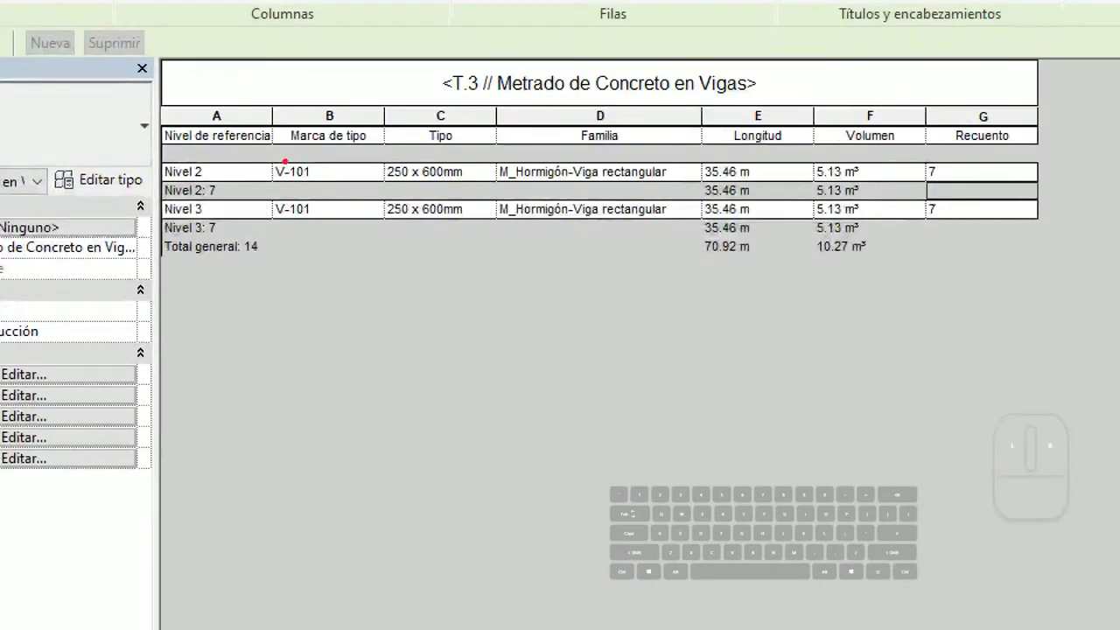
left_click_drag(135, 200, 224, 271, "ctrl")
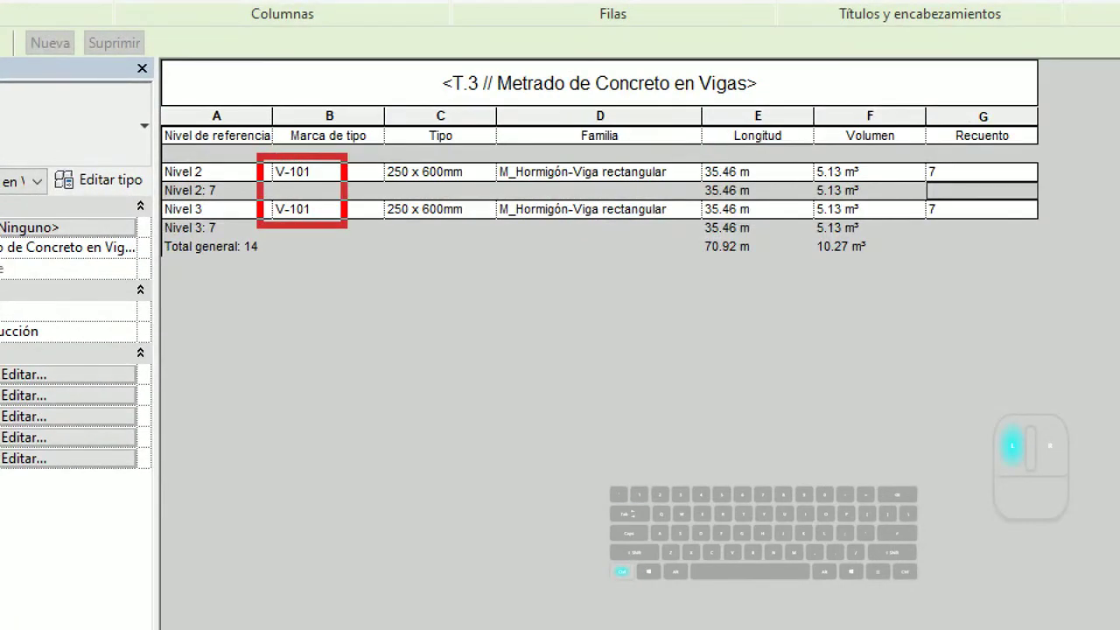
left_click_drag(347, 226, 322, 236, "ctrl")
left_click_drag(335, 369, 311, 254)
mouse_move(373, 149)
left_mouse_down("ctrl")
mouse_move(485, 226)
mouse_move(459, 331)
left_mouse_up("ctrl")
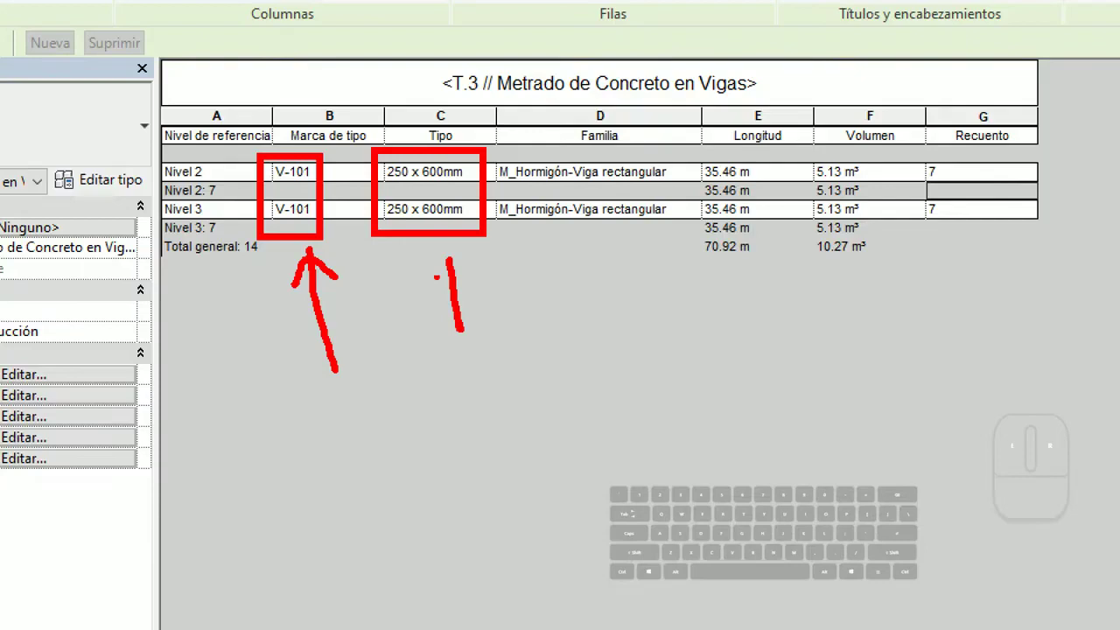
left_click_drag(430, 278, 465, 280)
left_click_drag(573, 263, 668, 307)
mouse_move(295, 457)
left_mouse_down()
mouse_move(333, 517)
mouse_move(343, 427)
left_mouse_up()
mouse_move(355, 456)
left_mouse_down()
mouse_move(385, 453)
mouse_move(411, 477)
left_mouse_up()
left_click_drag(420, 430, 456, 419)
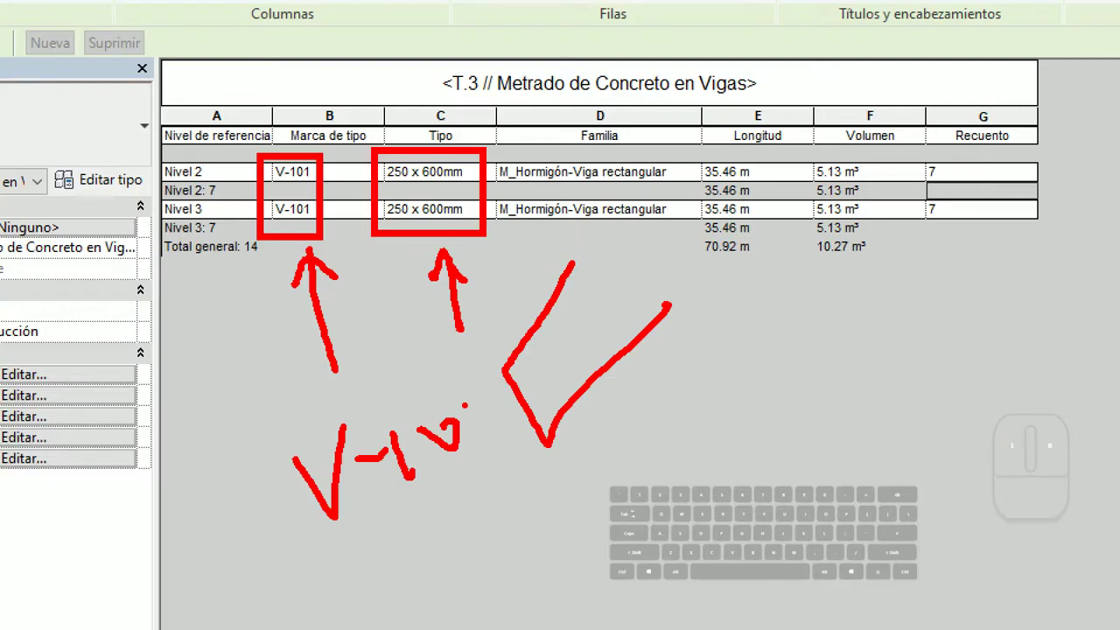
left_click_drag(465, 405, 481, 456)
left_click_drag(407, 516, 446, 596)
left_click_drag(466, 514, 483, 518)
left_click_drag(464, 499, 577, 557)
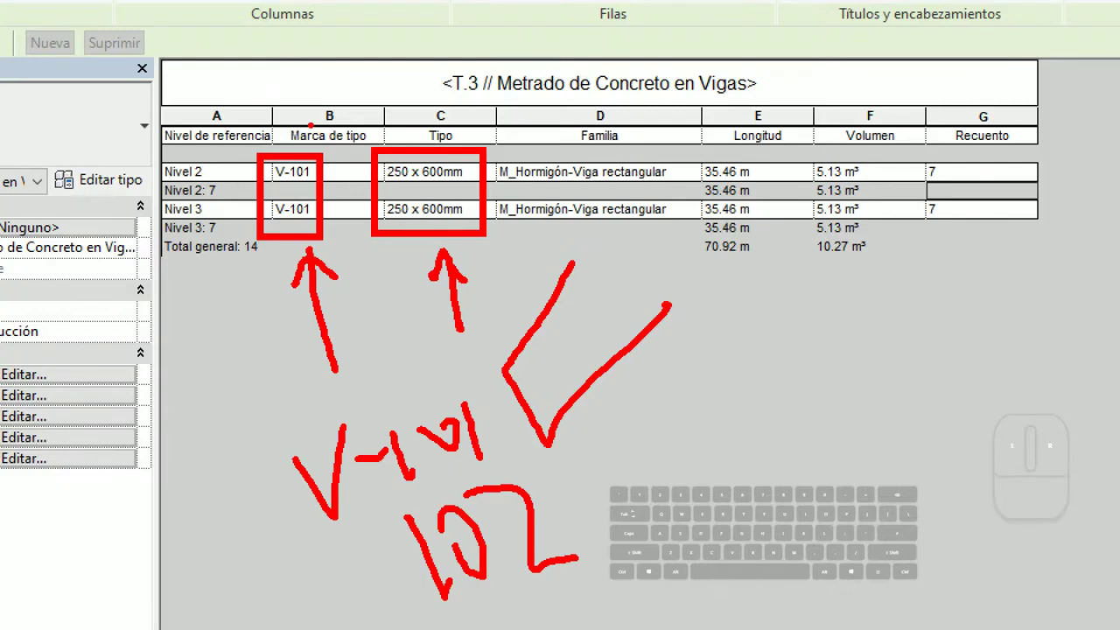
key("g")
left_click_drag(271, 110, 378, 156, "ctrl")
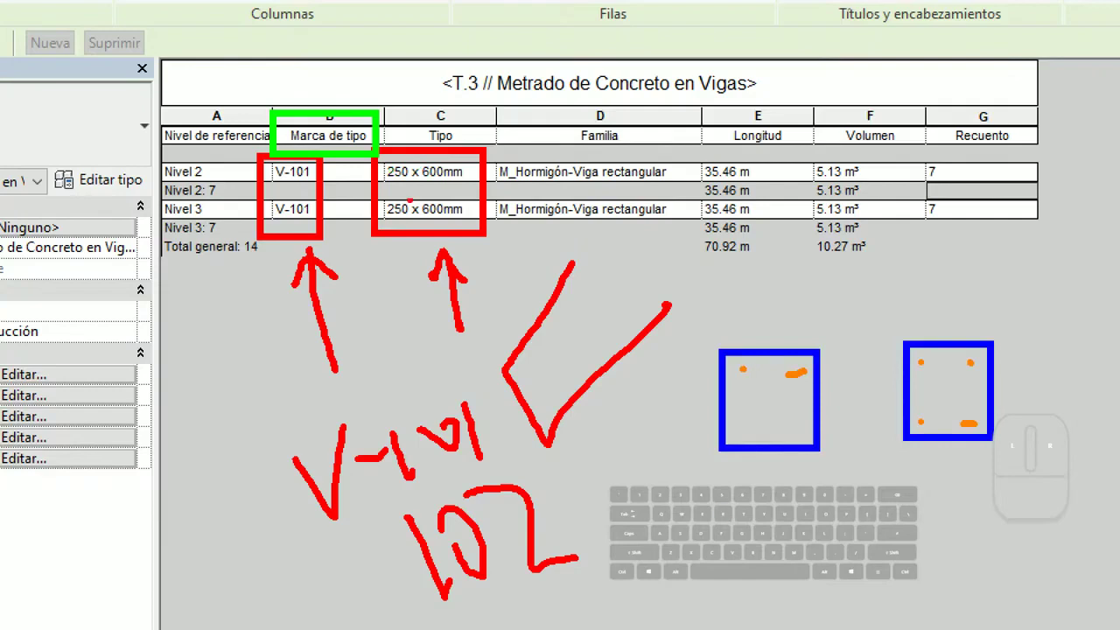
key("r")
left_click_drag(244, 86, 300, 235, "ctrl")
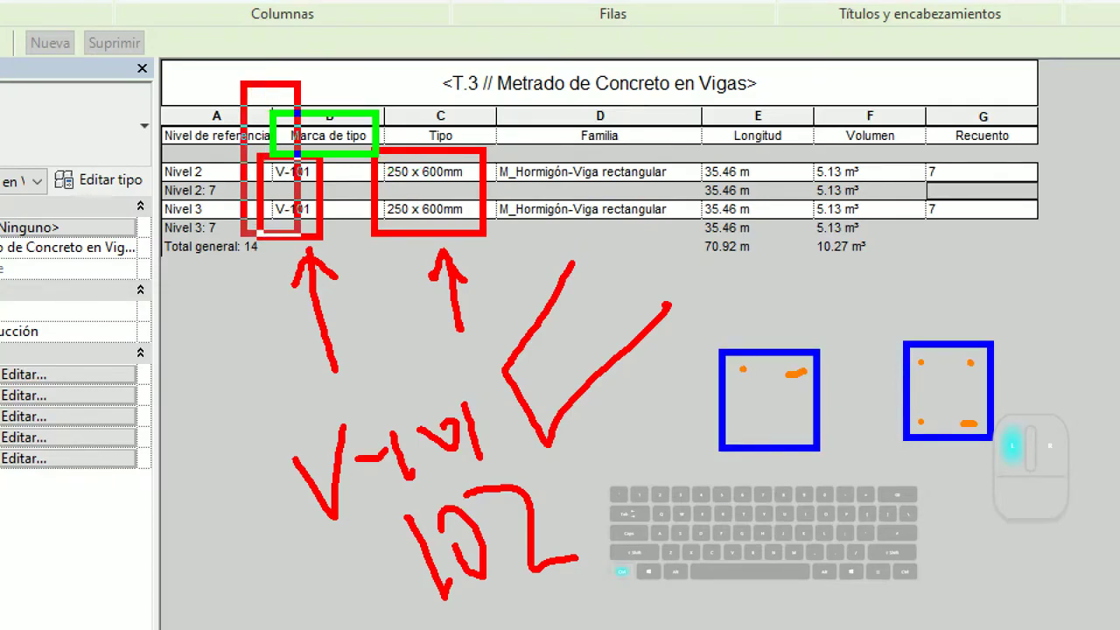
key("Escape")
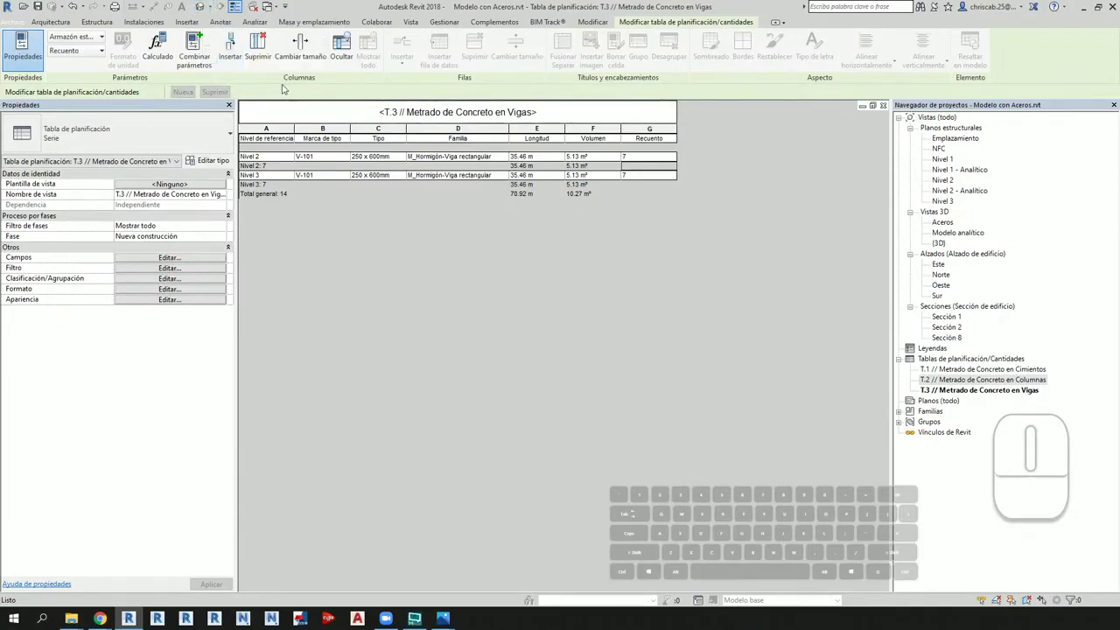
Step: Open the 3D view and examine the Nivel 3 floor slab of type Losa Aligerada e=0.20m
left_click(199, 6)
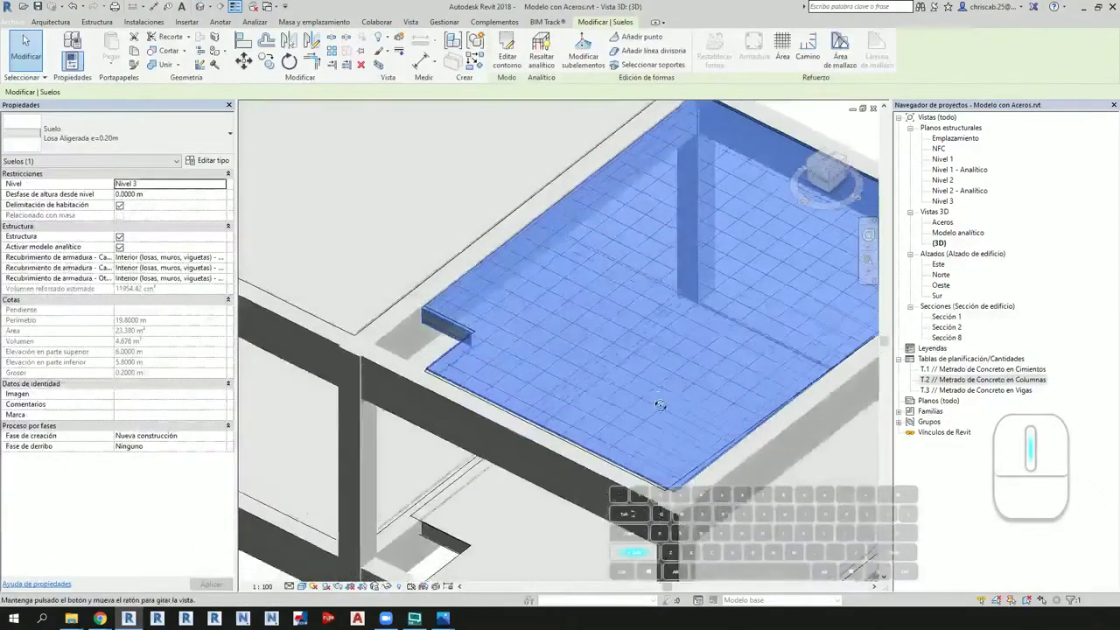
middle_click_drag(657, 405, 702, 423, "shift")
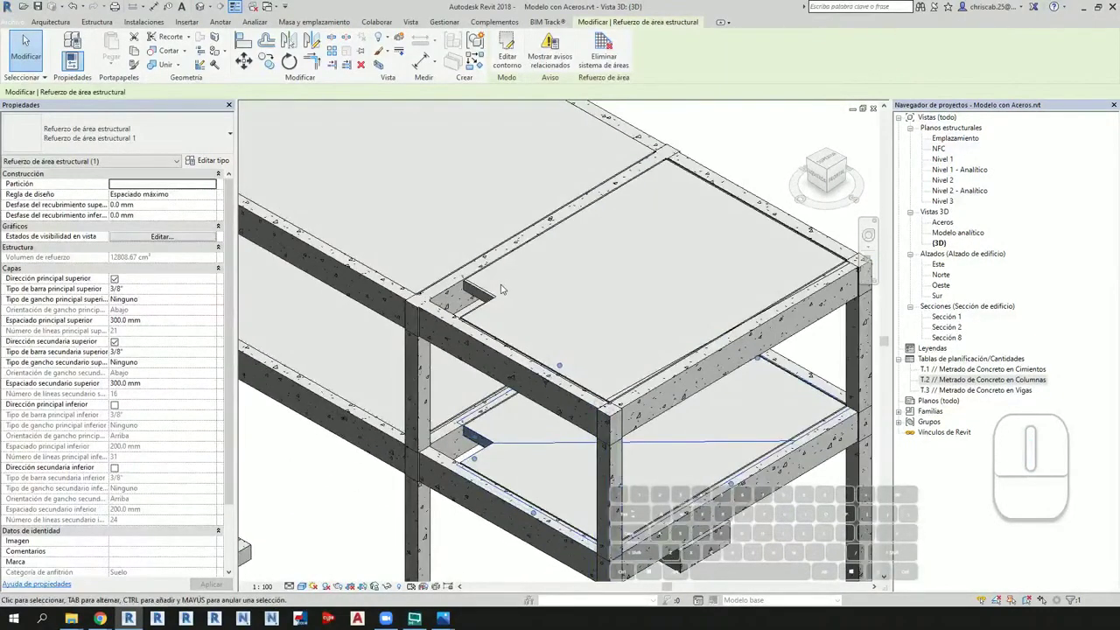
left_click(473, 295)
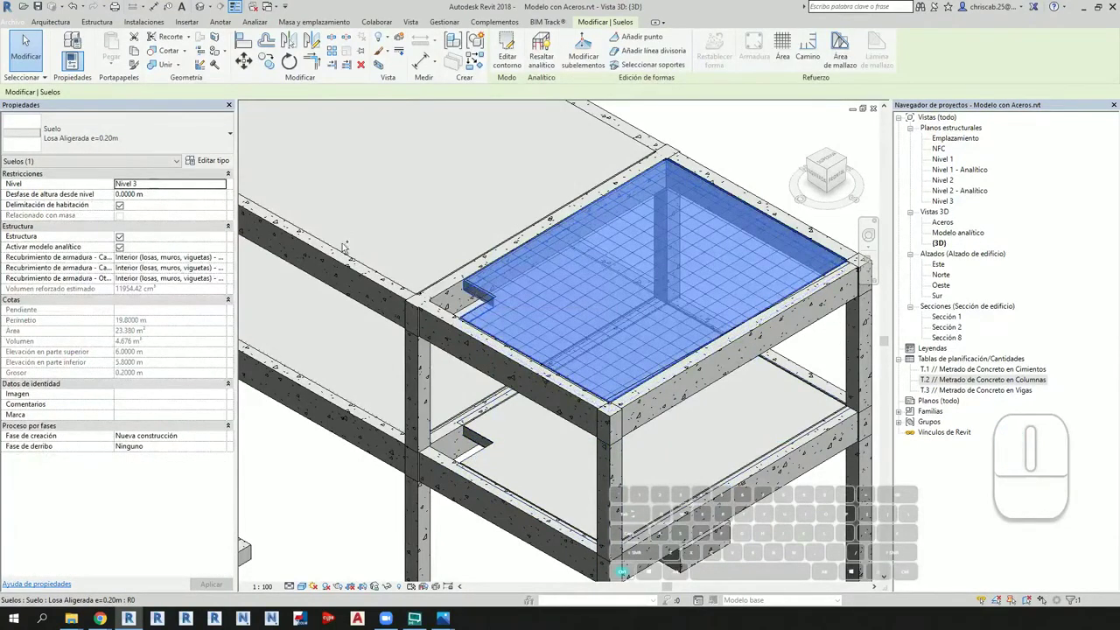
middle_click_drag(337, 250, 568, 267)
middle_click_drag(630, 338, 422, 361)
middle_click_drag(721, 303, 671, 352)
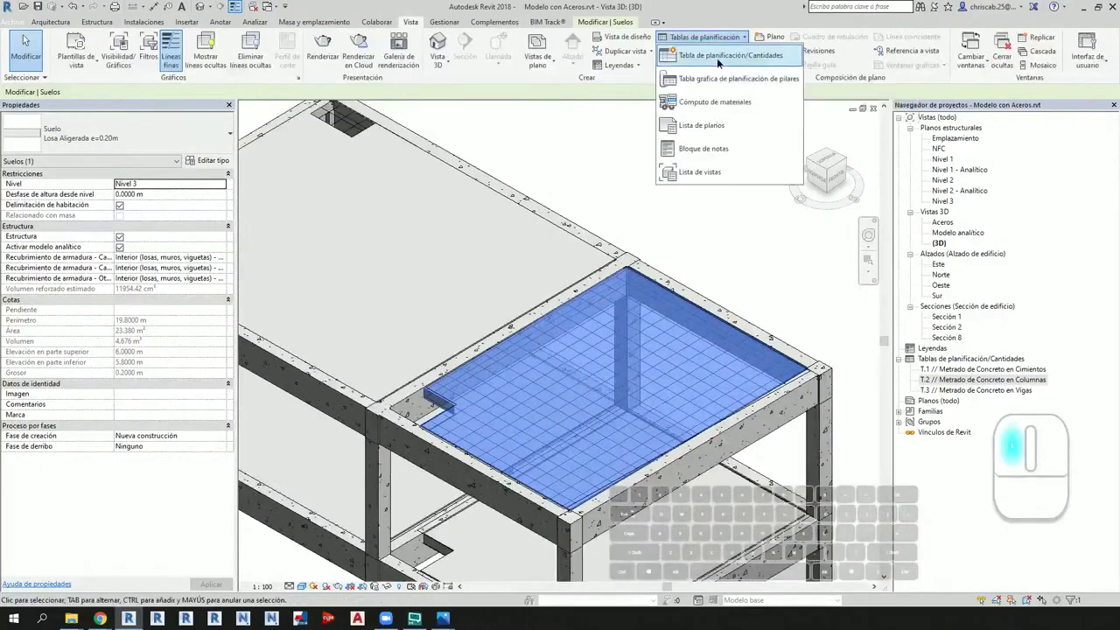
Step: Create a new schedule for the Suelos category named "T.4 // Metrado de Concreto en Losas"
left_click(717, 55)
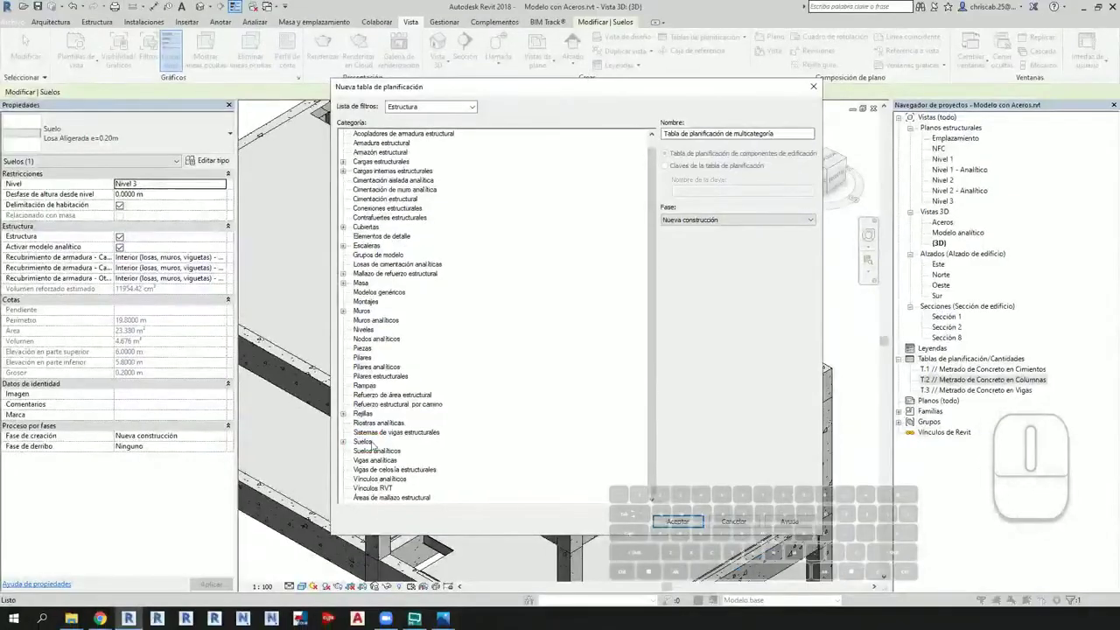
left_click(362, 441)
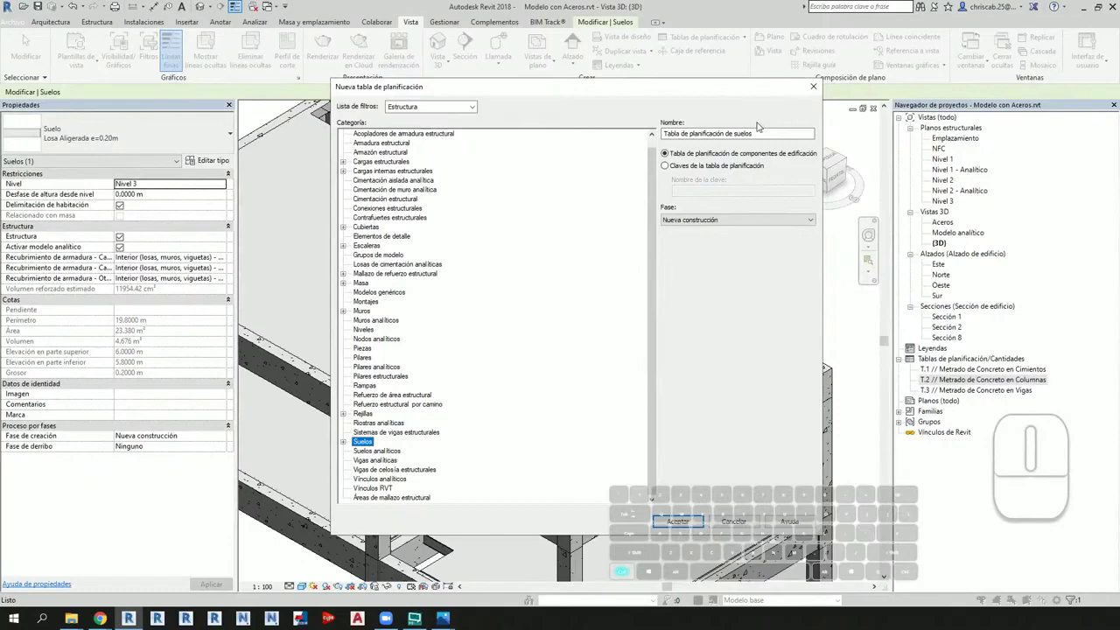
key("shift+Tab")
type("T.4")
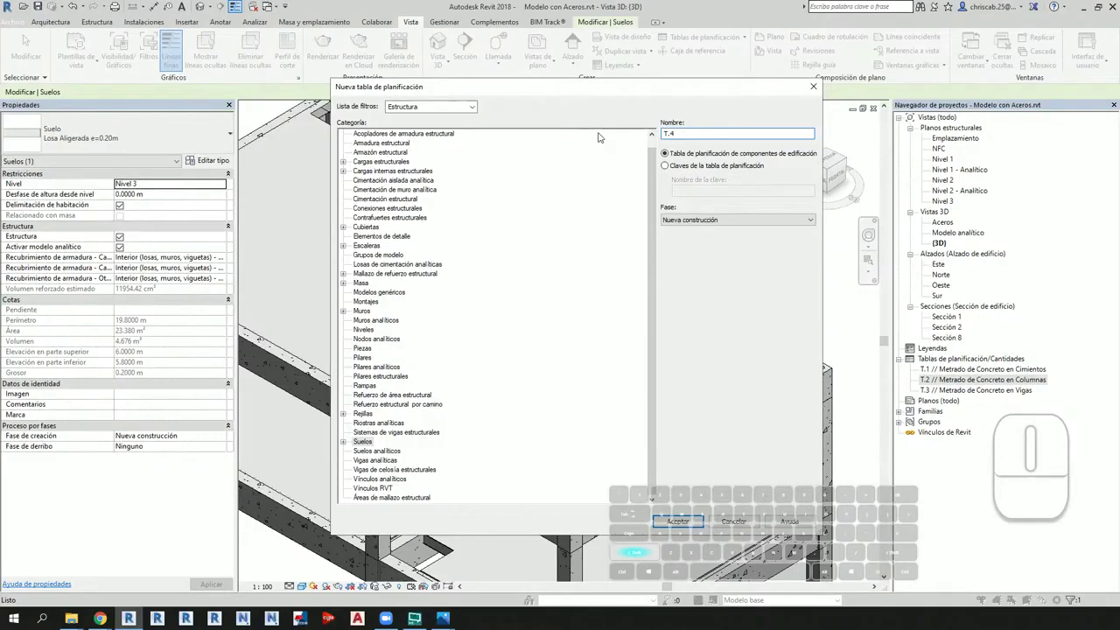
type(" // Metrado de Concreto en Losas")
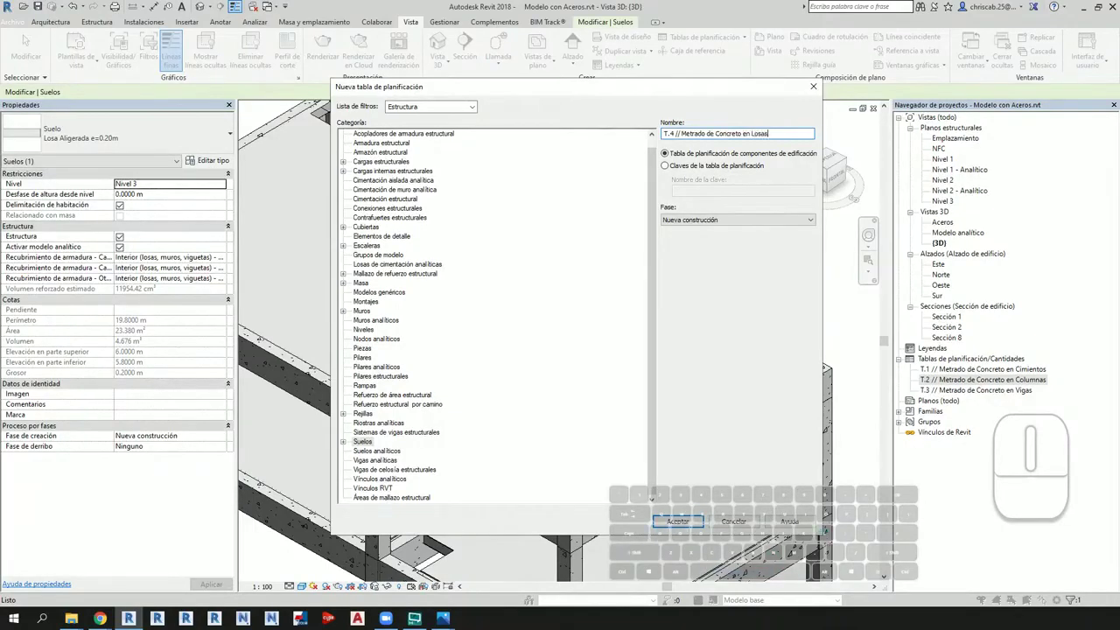
key("Return")
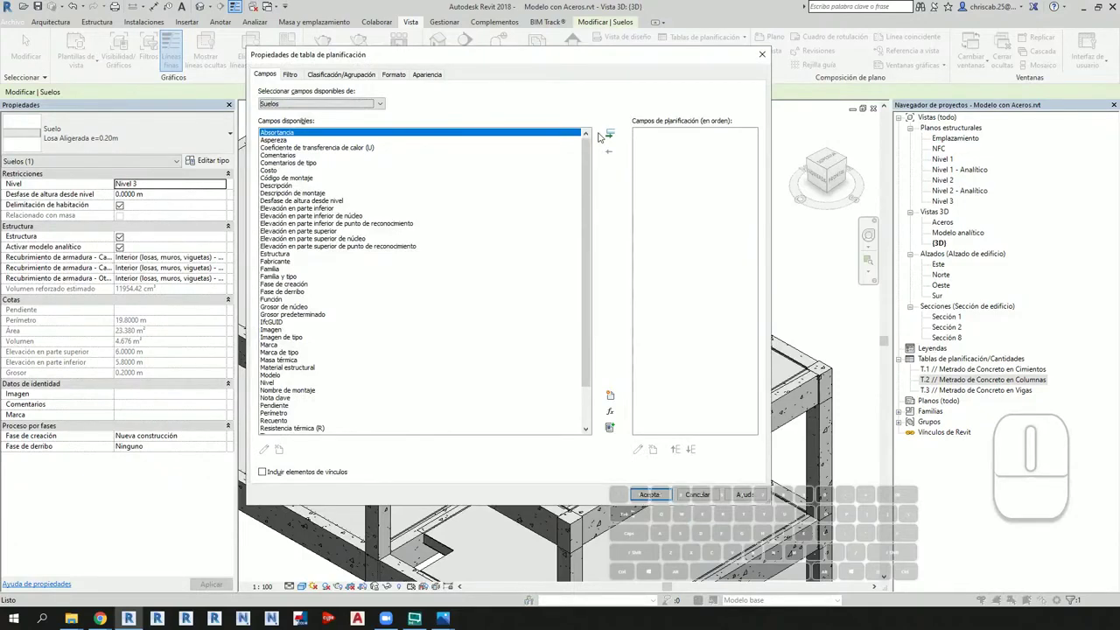
Step: Add the fields Nivel, Área, Volumen and Tipo to the floor schedule and move Tipo directly after Nivel
key("n")
left_click(610, 134)
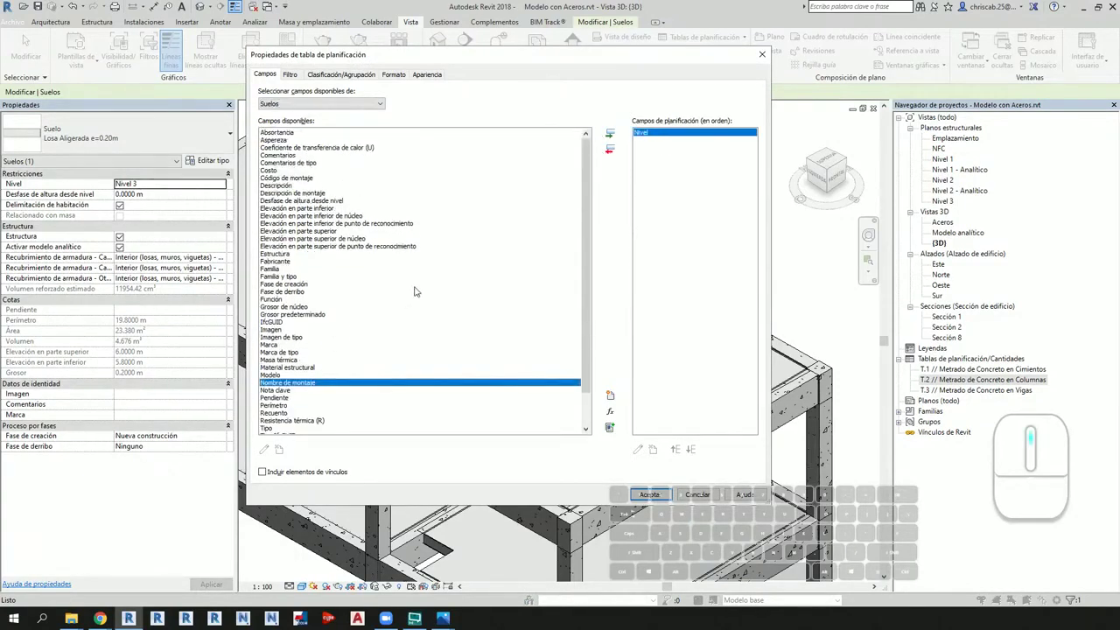
scroll(341, 315, "down", 2)
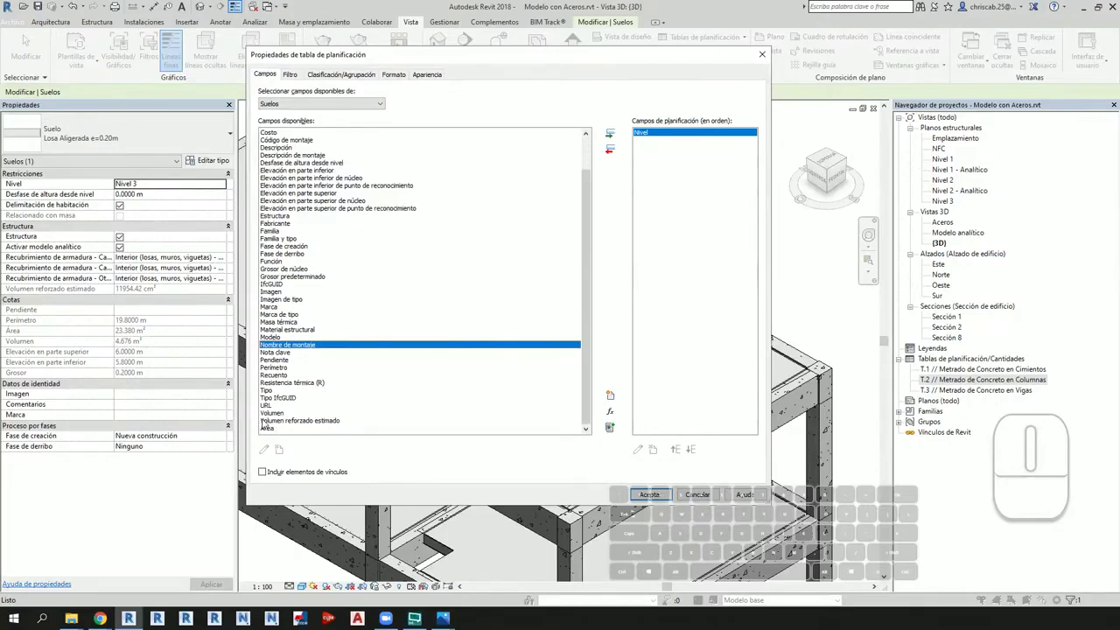
double_click(267, 427)
double_click(272, 420)
double_click(267, 405)
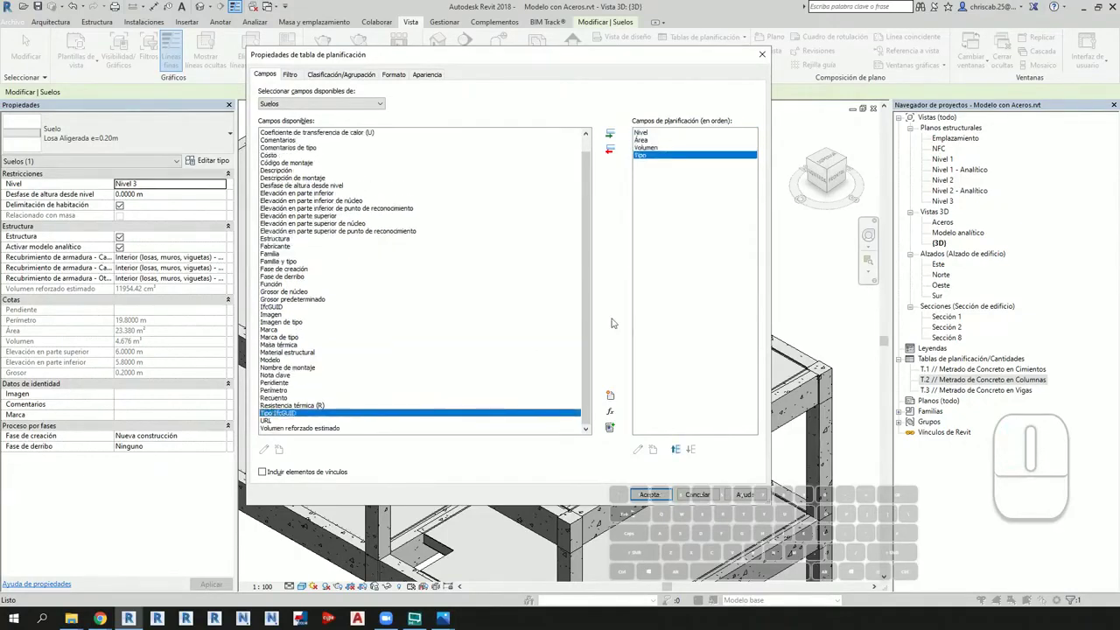
left_click(676, 450)
left_click(677, 449)
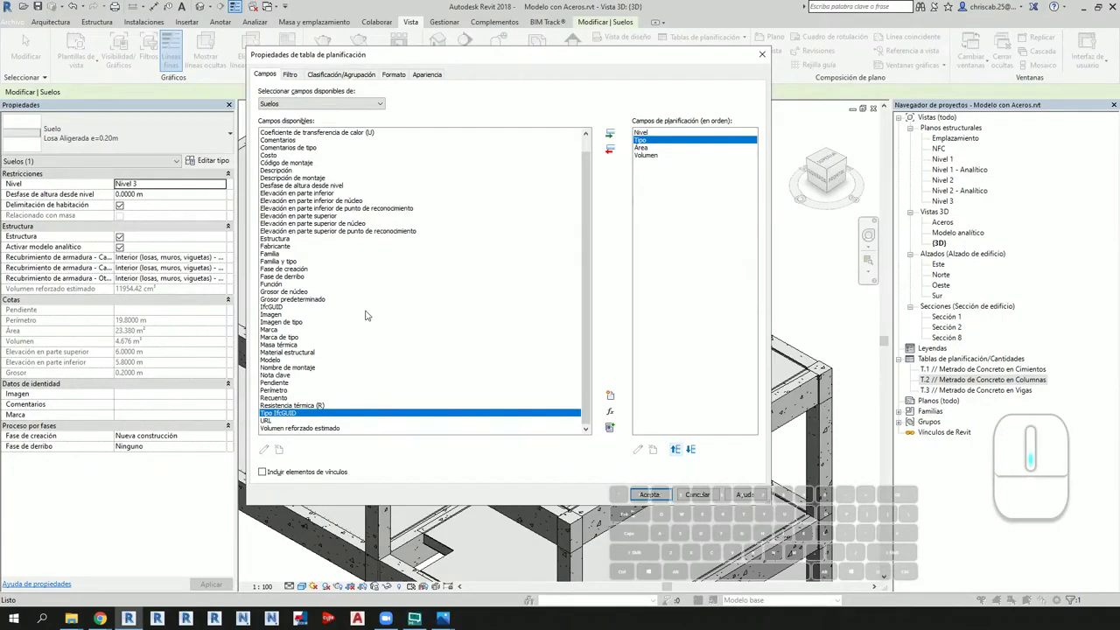
Step: Generate the floor schedule from the selected fields and review its slab rows
key("Return")
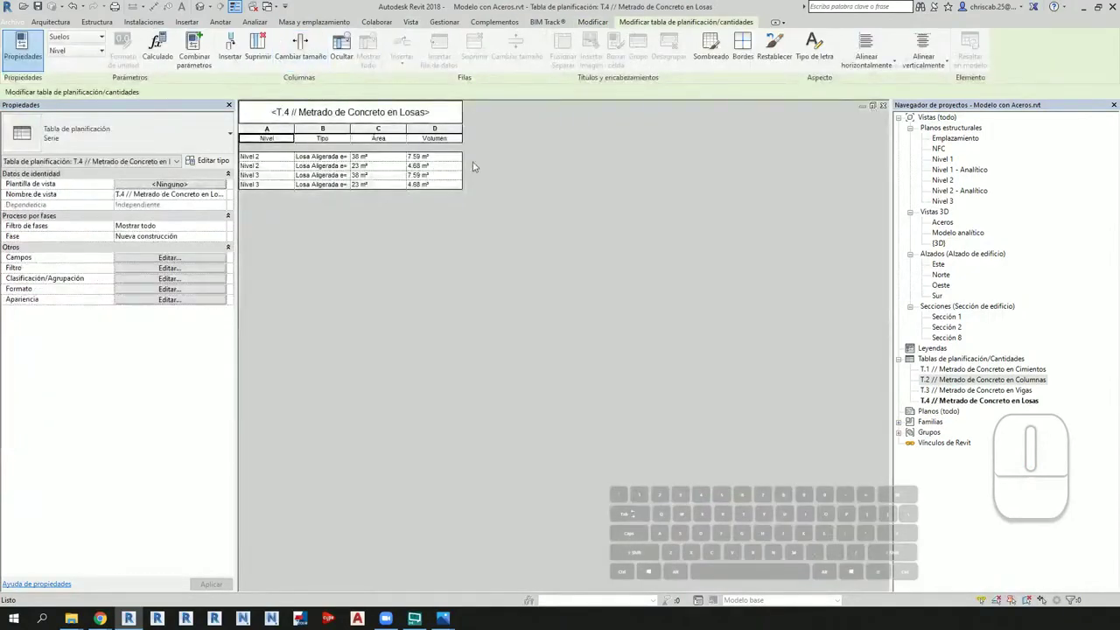
key("ctrl")
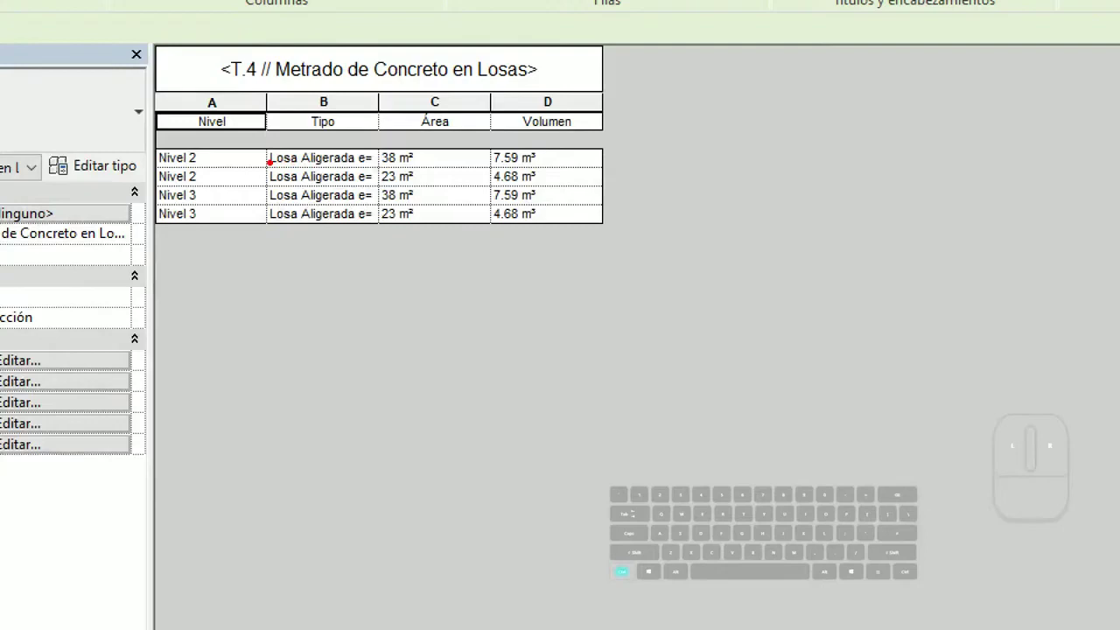
left_click_drag(124, 133, 642, 252, "ctrl")
left_click_drag(550, 423, 525, 262)
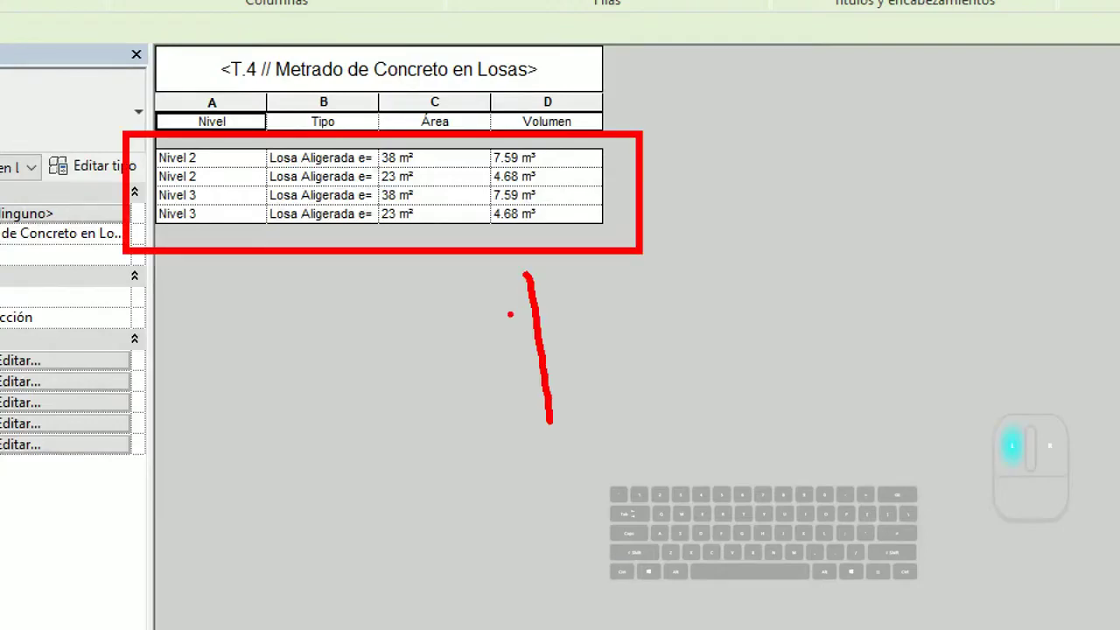
mouse_move(507, 314)
left_mouse_down()
mouse_move(552, 293)
mouse_move(559, 304)
left_mouse_up()
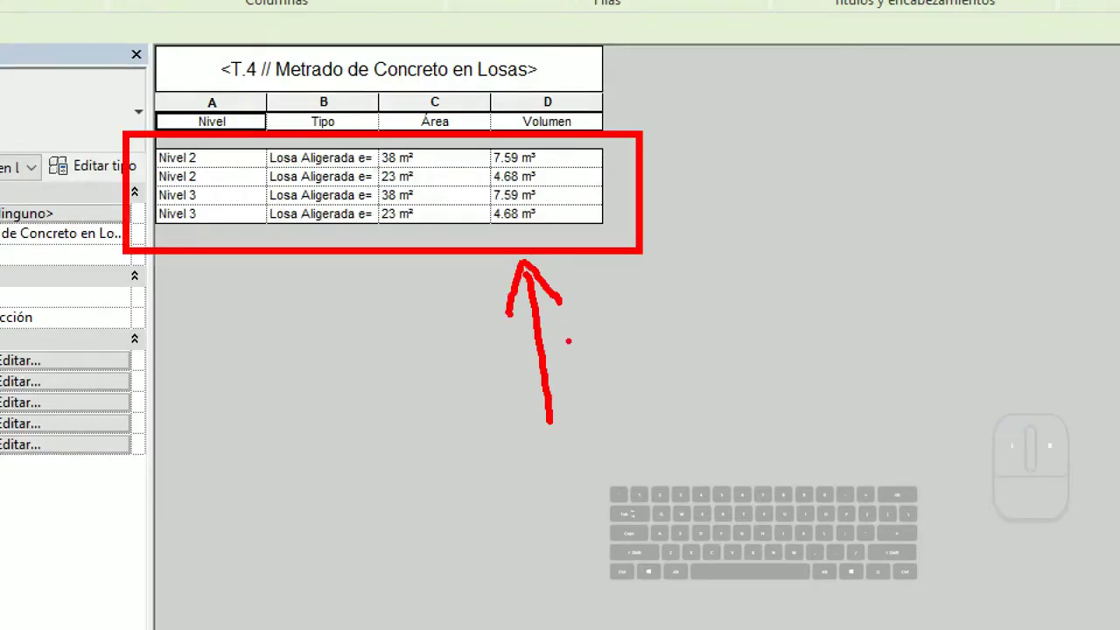
left_click_drag(617, 373, 652, 404)
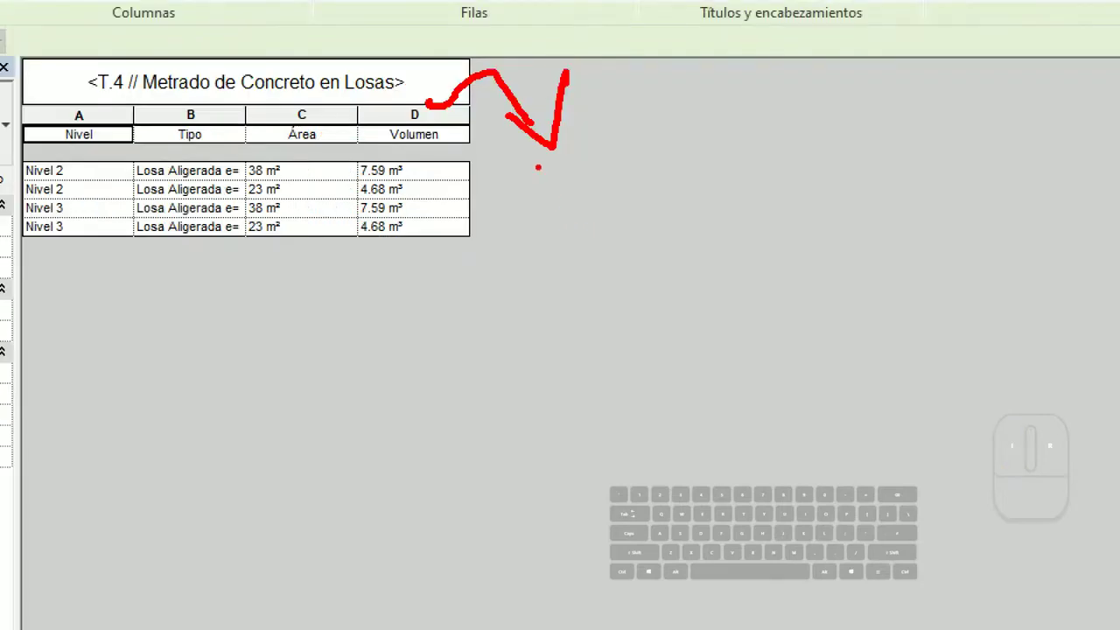
left_click_drag(536, 153, 643, 308, "ctrl")
key("Escape")
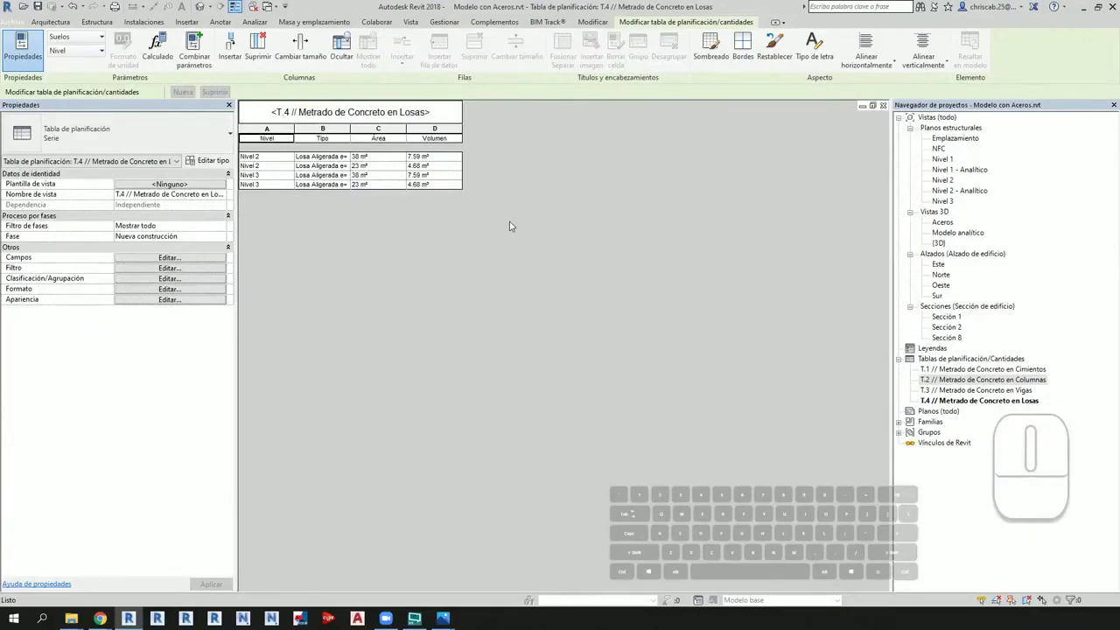
Step: Sort the floor schedule by Nivel and include a footer for each level group
left_click(168, 278)
left_click(359, 92)
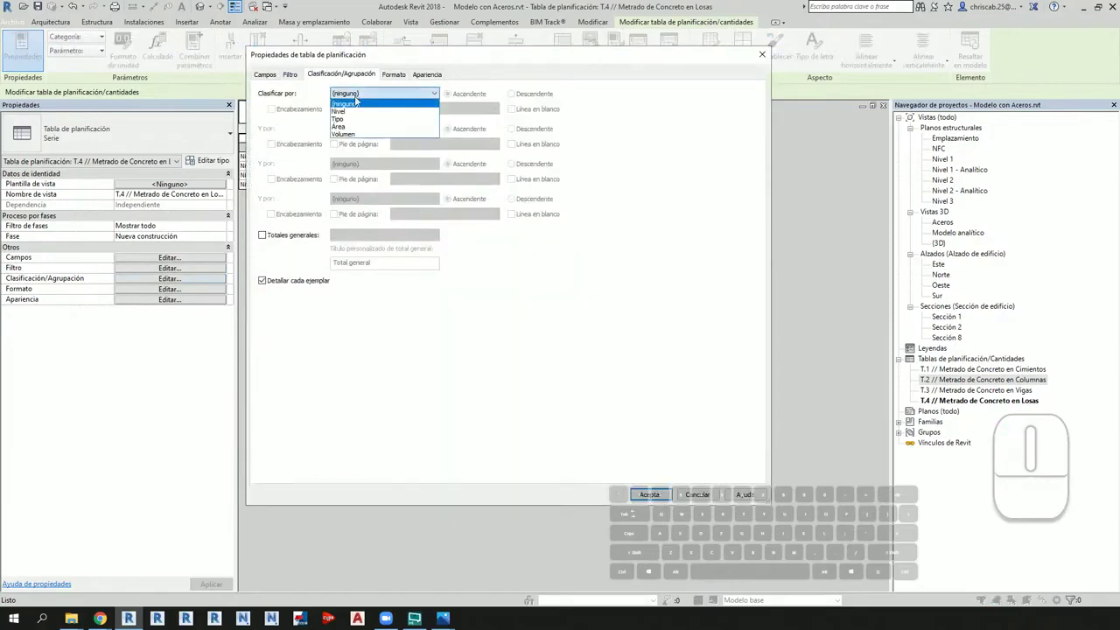
left_click(353, 113)
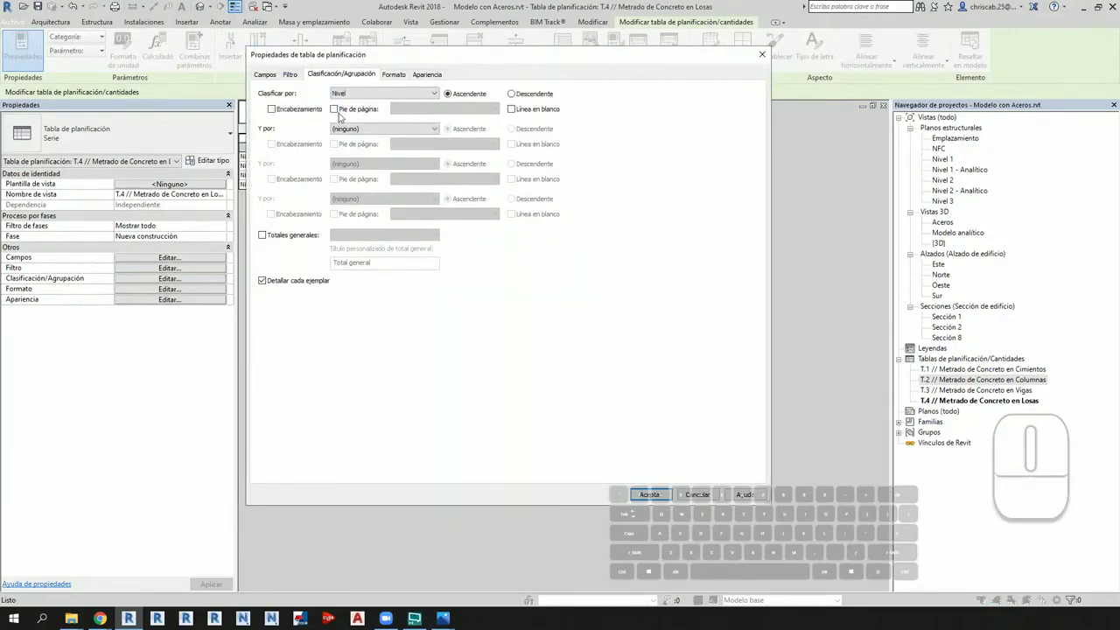
key("Return")
Step: Look over the 3D view and the column schedule, and return to the schedule T.4 // Metrado de Concreto en Losas
key("ctrl+Tab")
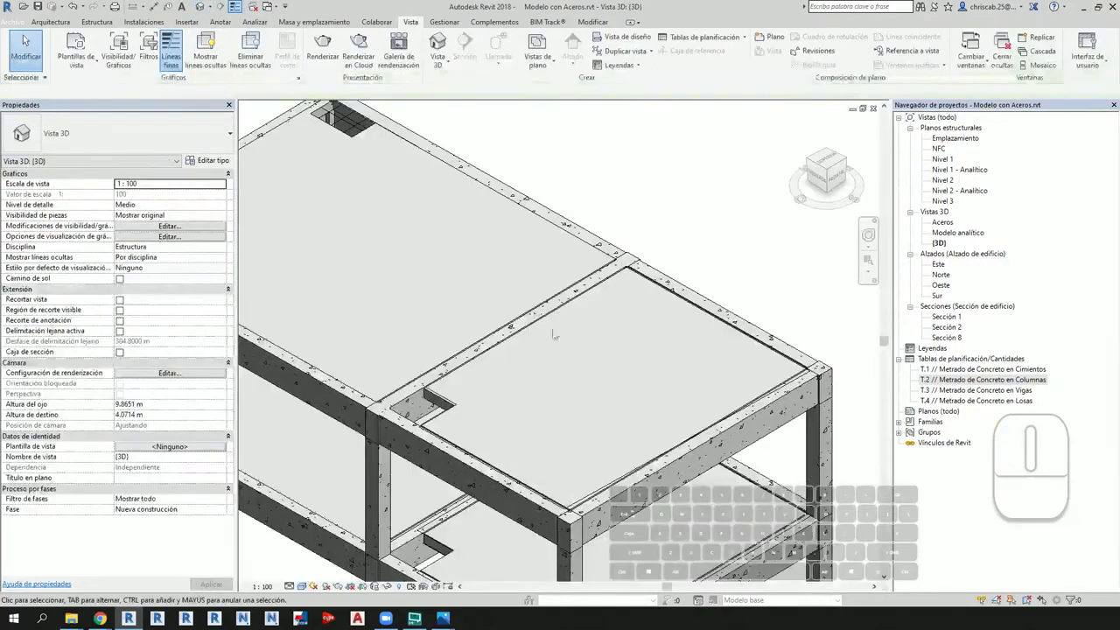
key("ctrl+Tab")
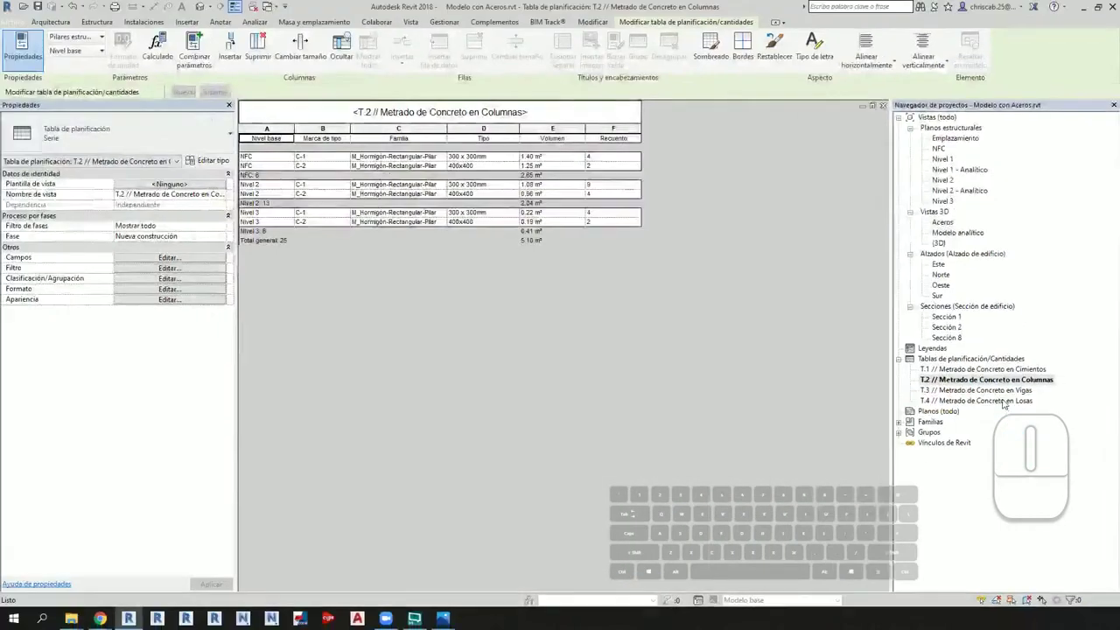
left_click(1004, 402)
double_click(1004, 402)
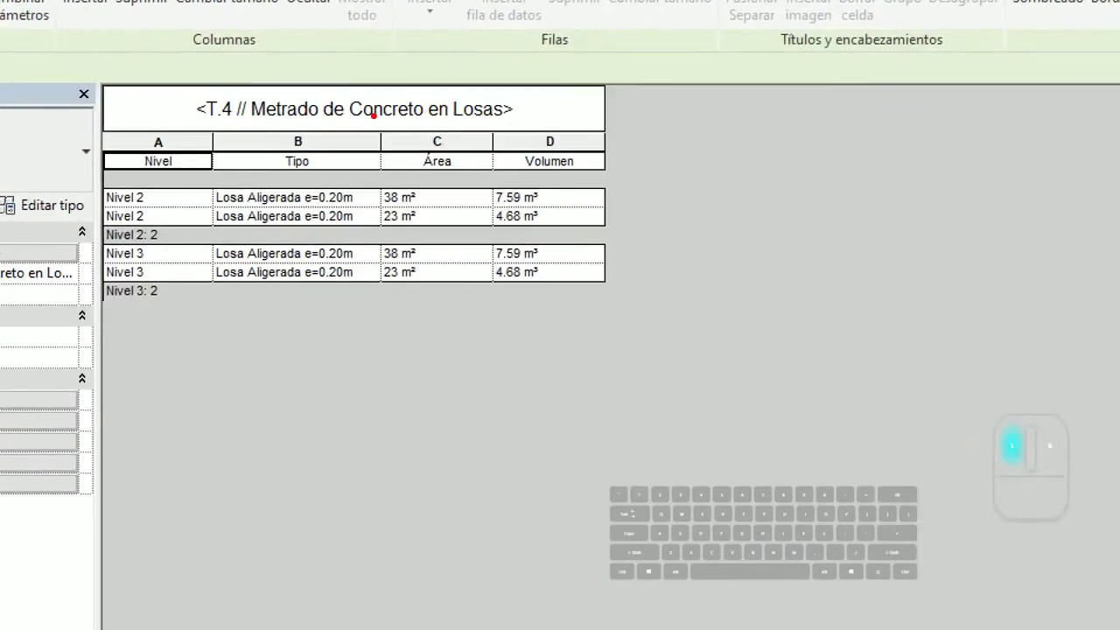
left_click_drag(373, 115, 497, 307)
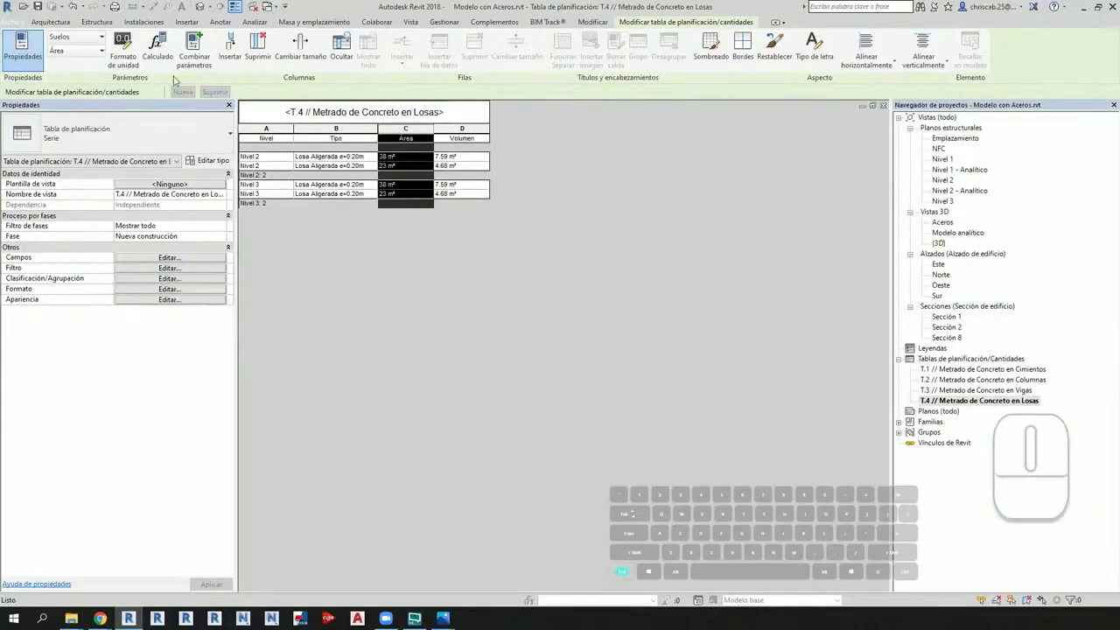
Step: Override the project unit settings for the Área column so that areas show two decimal places
key("ctrl+1")
left_click(143, 21)
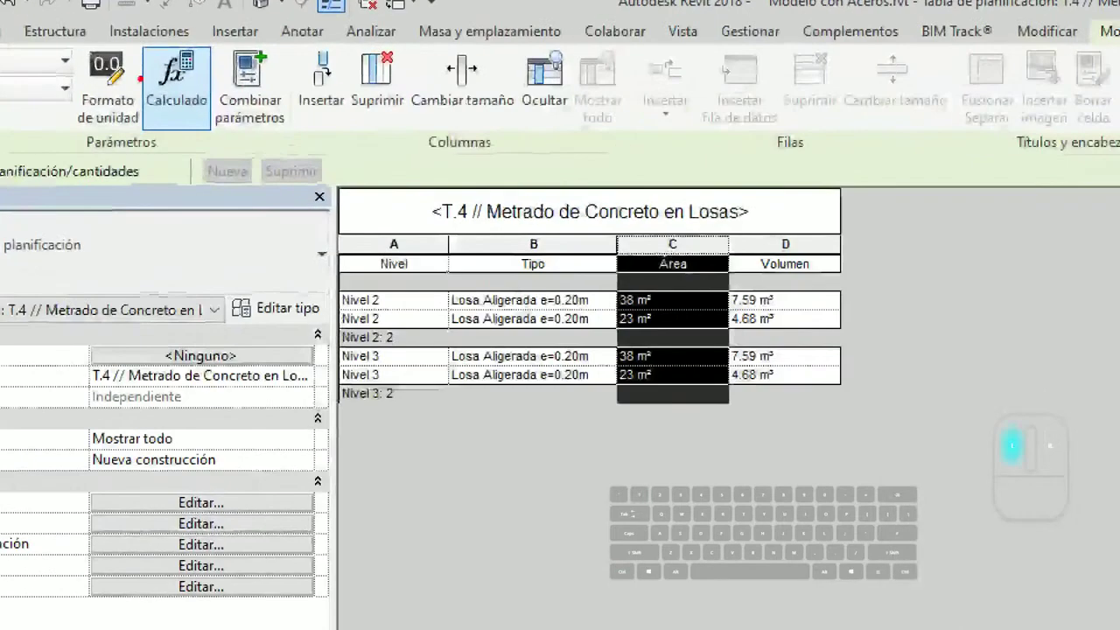
left_click_drag(56, 42, 145, 137, "ctrl")
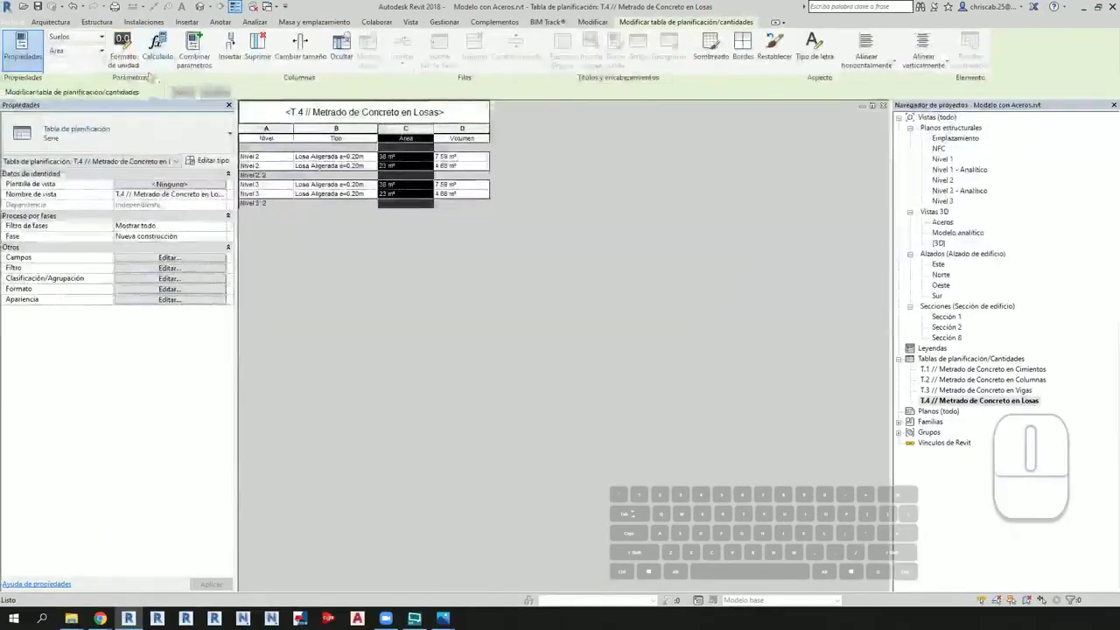
left_click(106, 85)
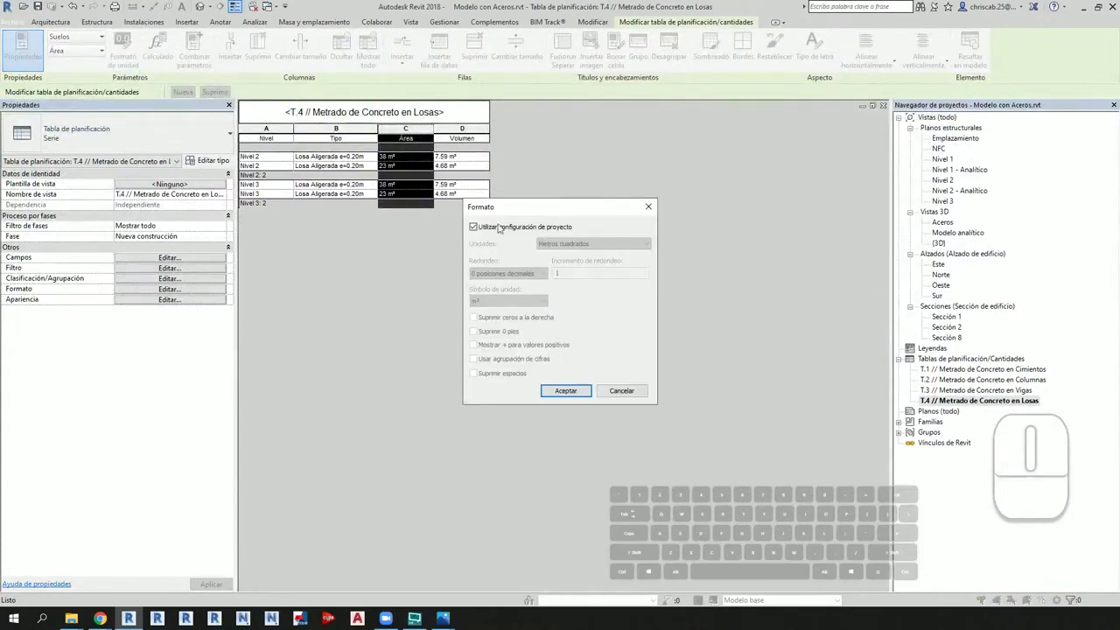
key("Return")
left_click(502, 233)
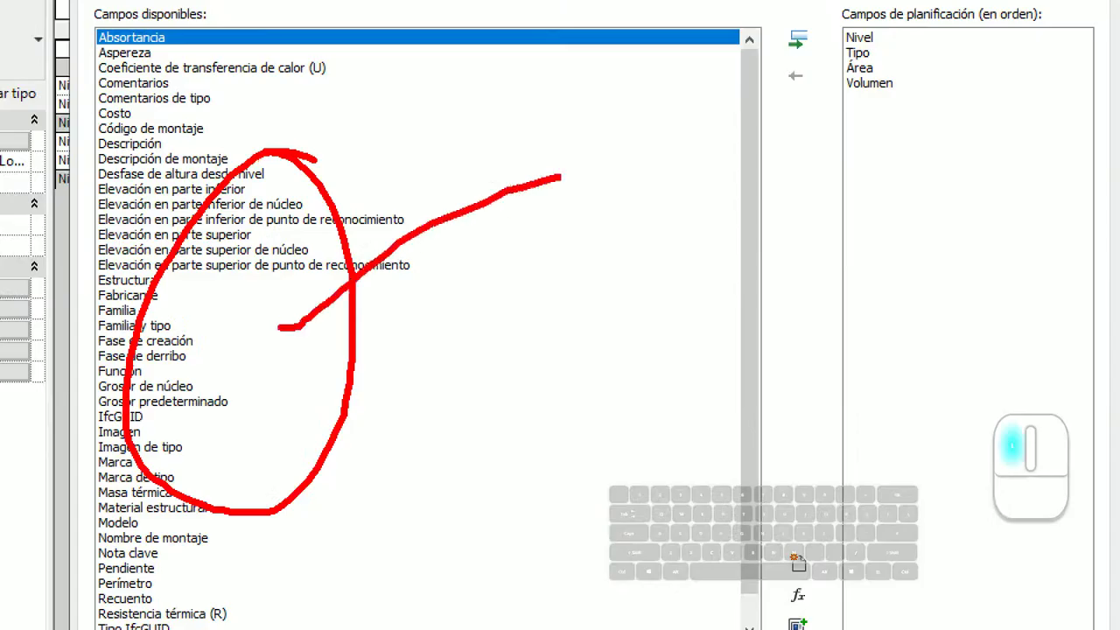
Step: Start a calculated value named Vol2 in the floor schedule fields, with discipline Común and type Volumen
mouse_move(278, 326)
left_mouse_down()
mouse_move(863, 237)
mouse_move(801, 317)
left_mouse_up()
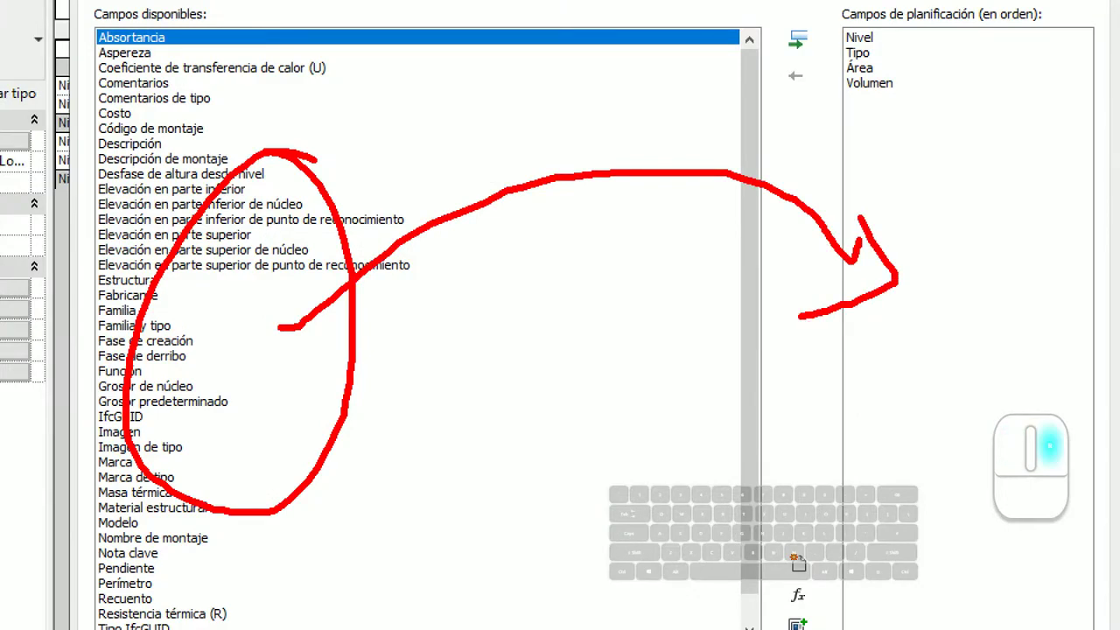
mouse_move(855, 540)
left_mouse_down()
mouse_move(827, 581)
mouse_move(861, 600)
left_mouse_up()
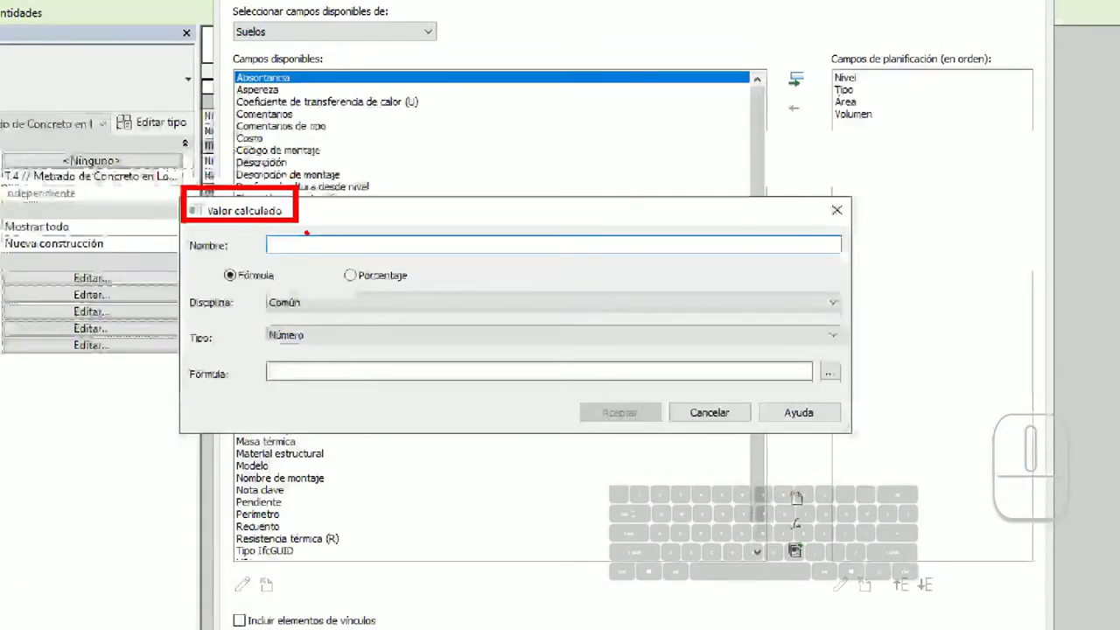
type("VR")
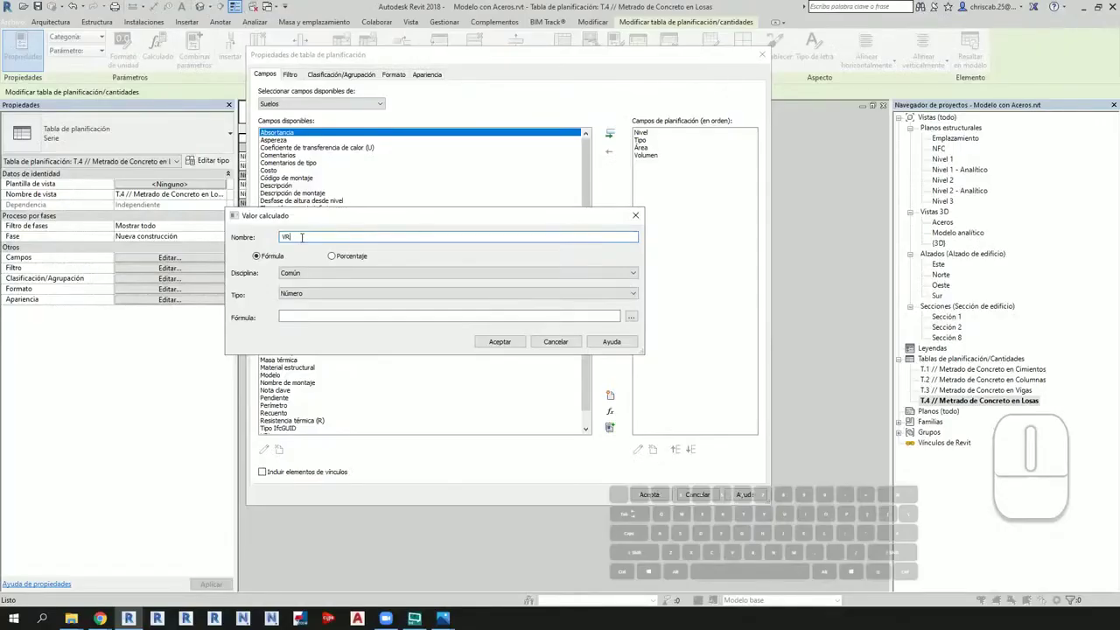
key("BackSpace")
type("ol2")
left_click(297, 273)
left_click(297, 273)
left_click(298, 294)
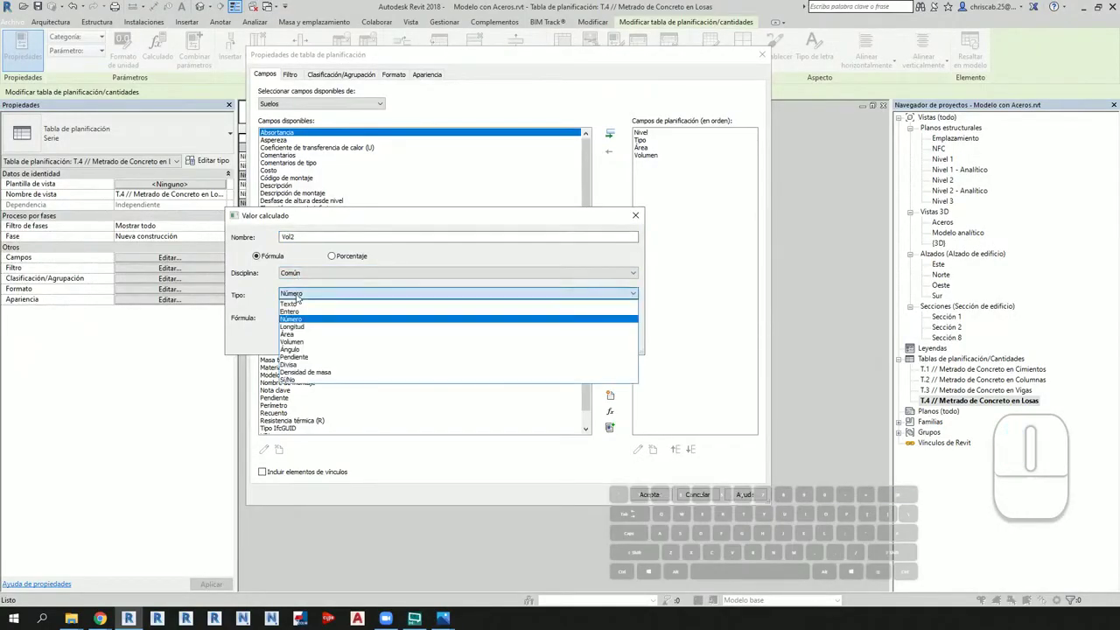
left_click(301, 342)
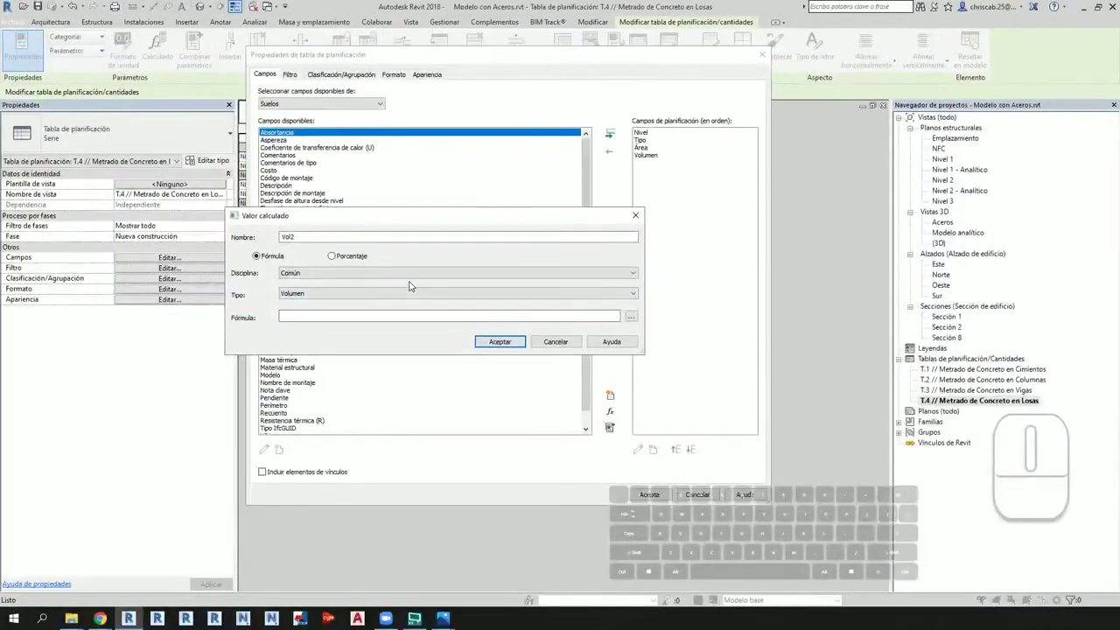
Step: Give Vol2 the formula Volumen*0.7 and add the calculated field to the floor schedule
left_click_drag(427, 222, 440, 224)
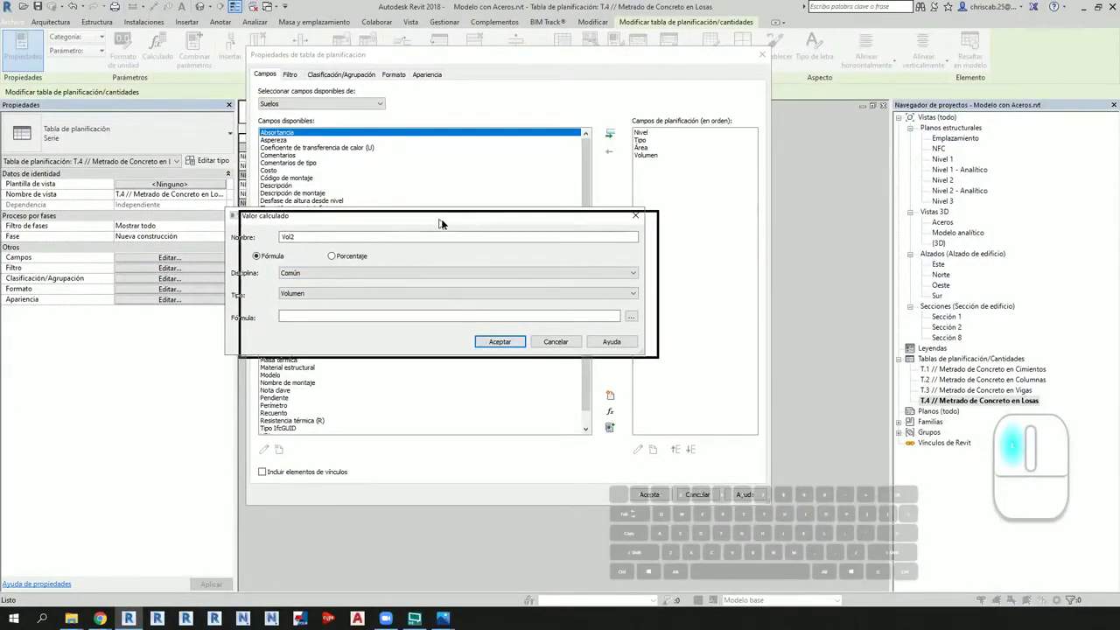
left_click_drag(440, 224, 481, 228)
left_click(685, 323)
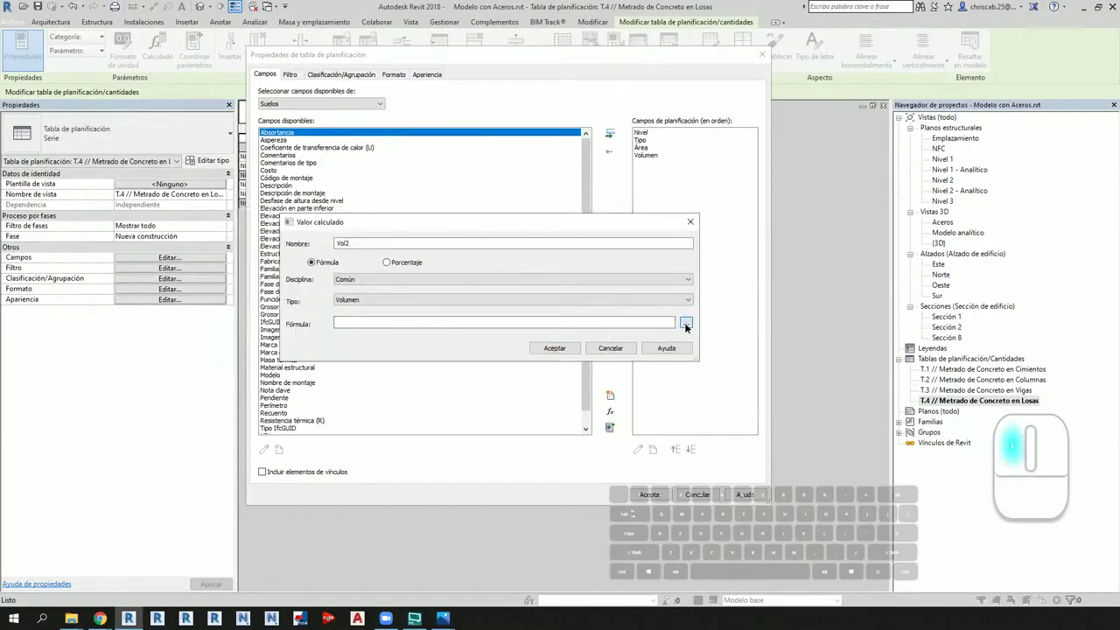
double_click(439, 249)
type("*")
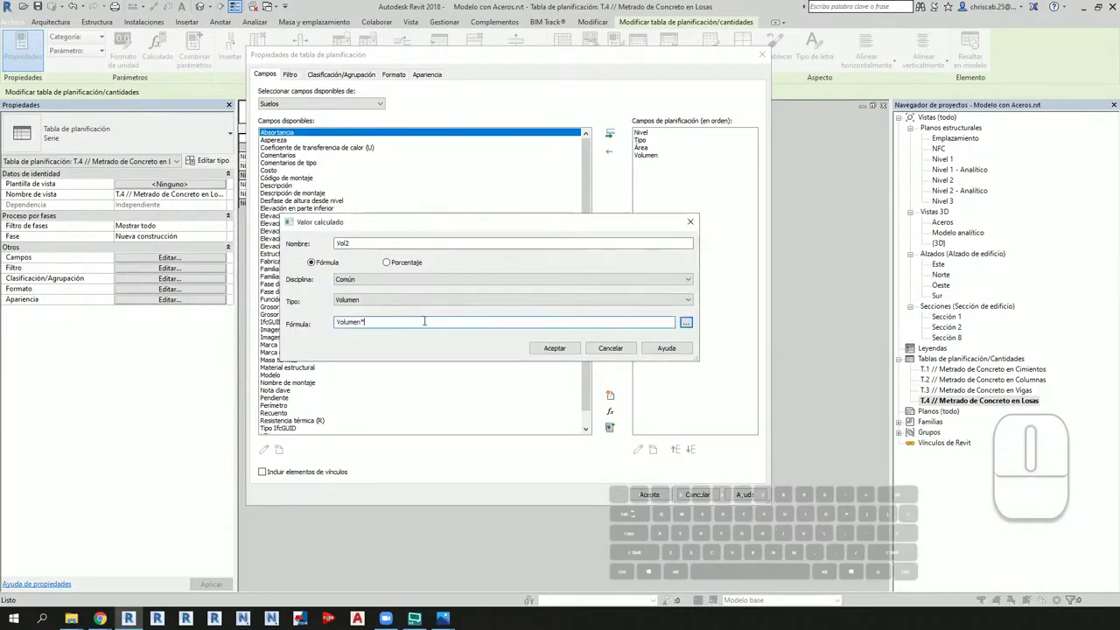
type("0.7")
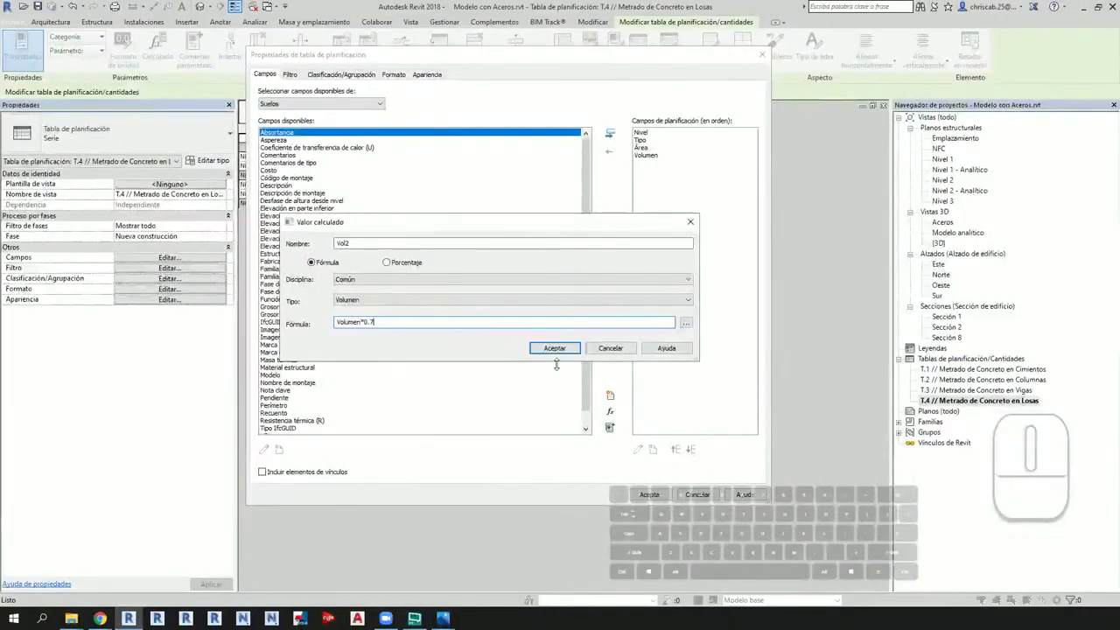
left_click(555, 348)
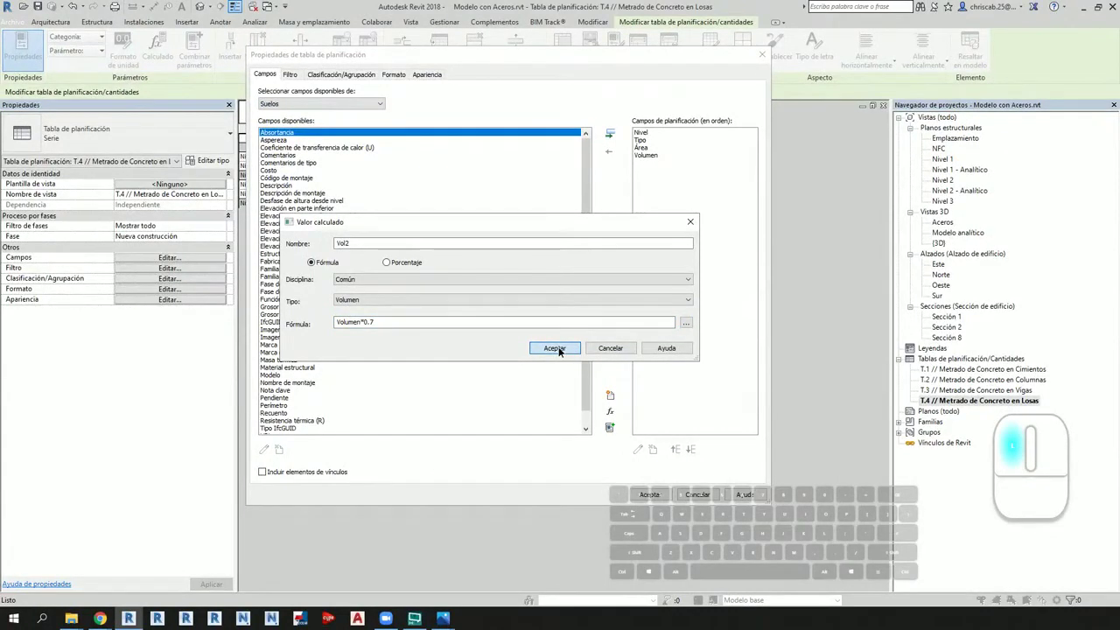
left_click(554, 348)
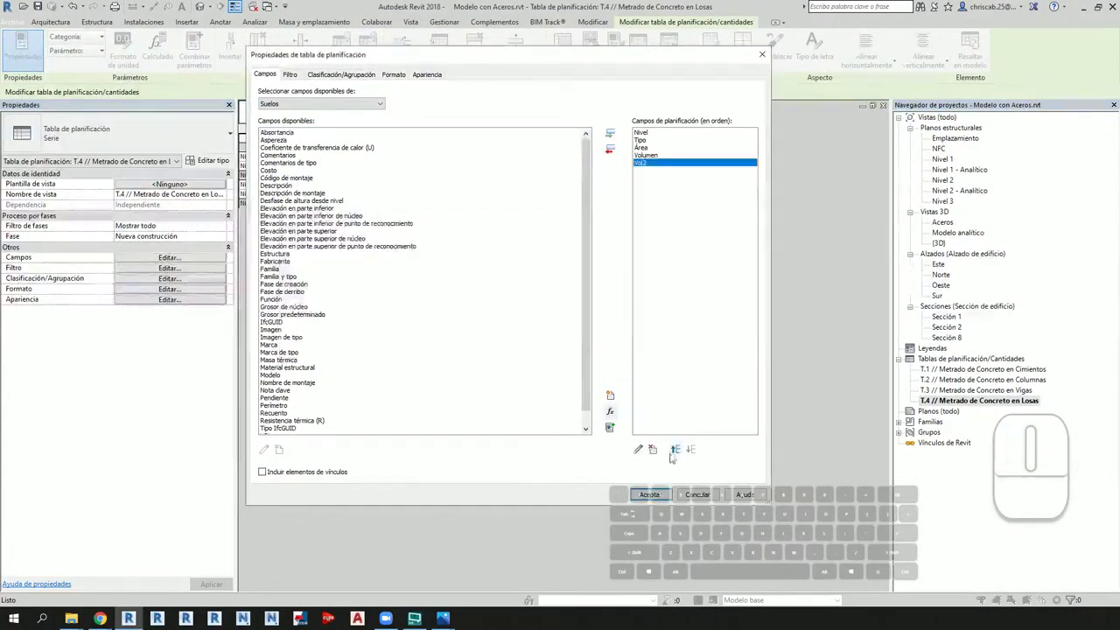
left_click(652, 495)
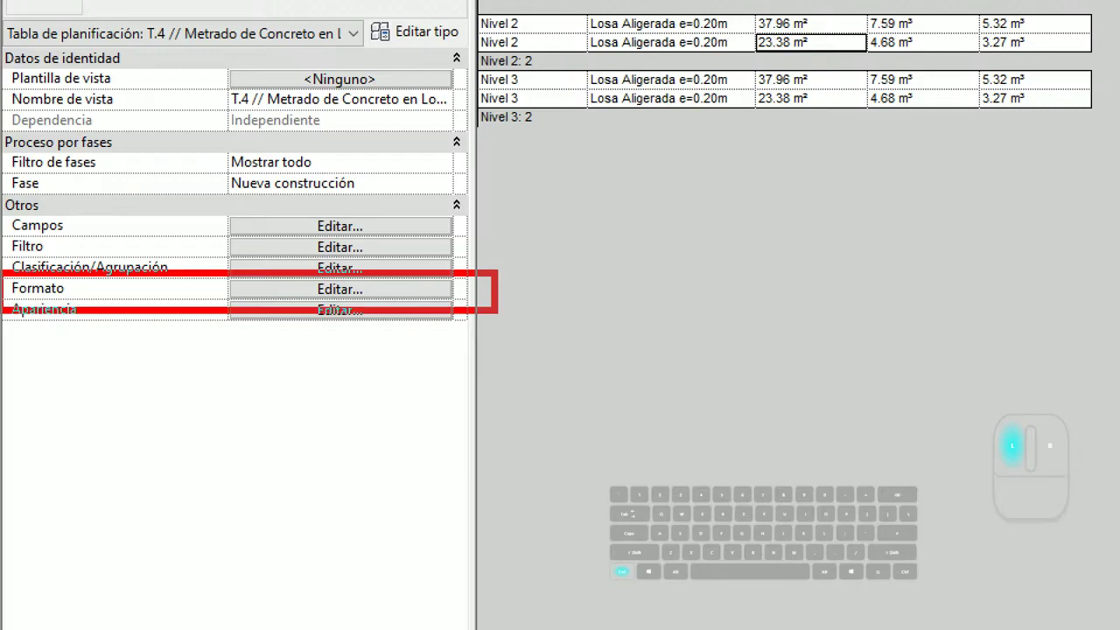
Step: Hide the Volumen field in the floor schedule's format settings
left_click(339, 289)
left_click(385, 207)
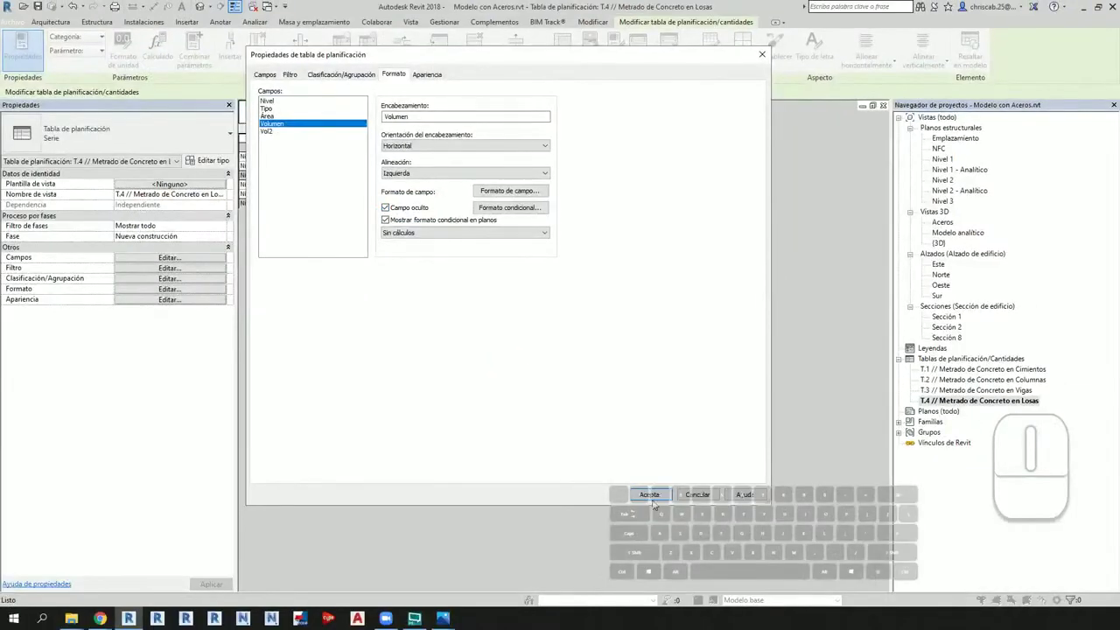
left_click(651, 495)
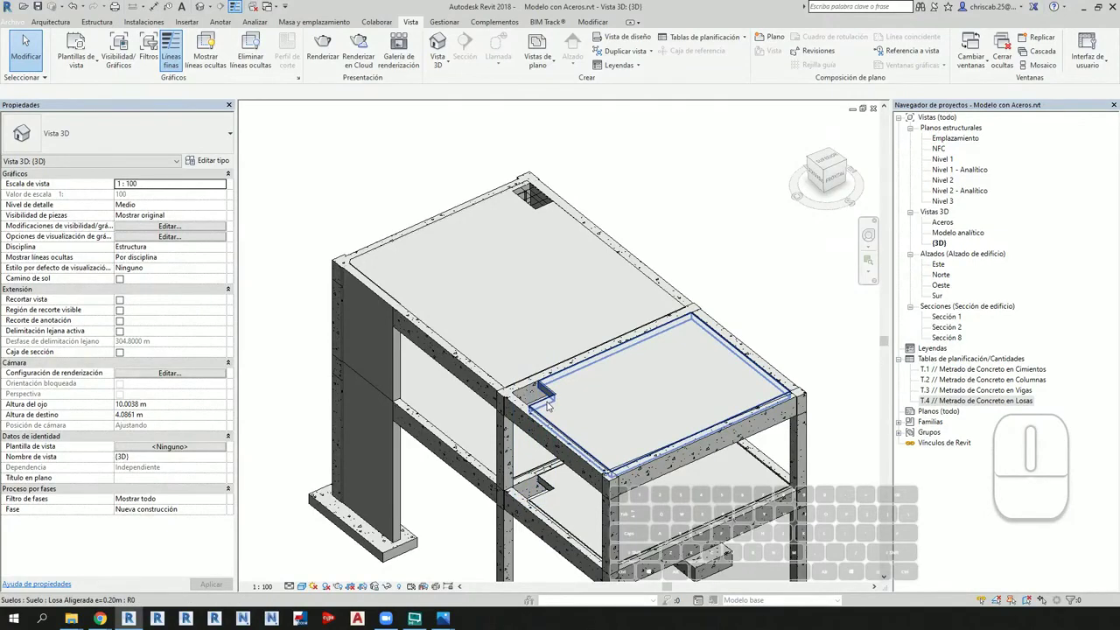
Step: Select the smaller Losa Aligerada e=0.20m slab on Nivel 3 in the 3D view and examine it
left_click(549, 405)
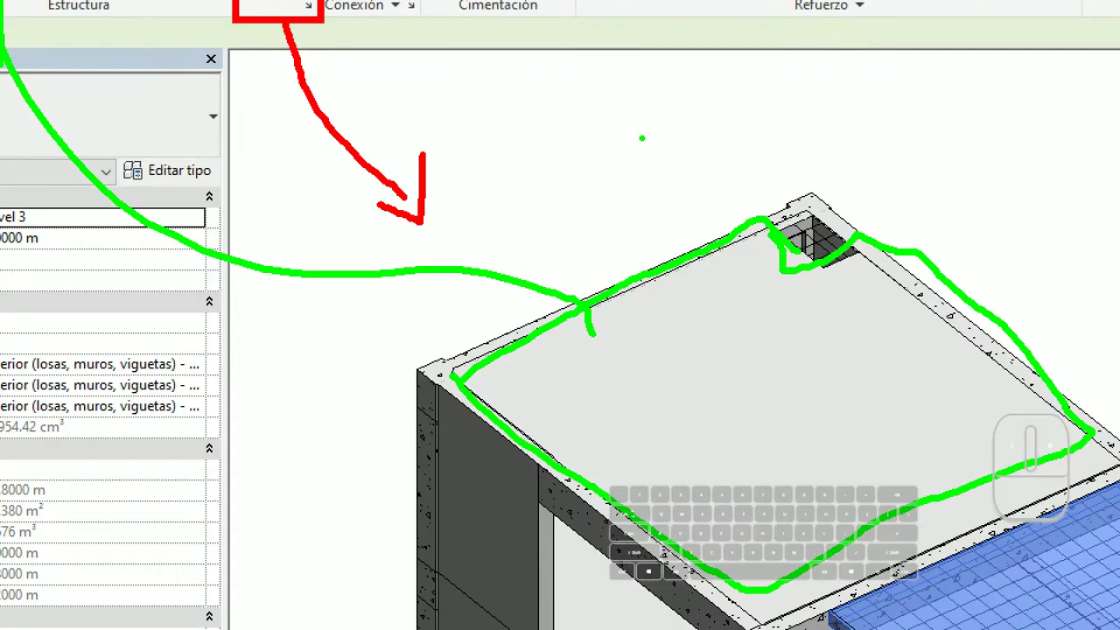
key("ctrl+y")
mouse_move(742, 85)
left_mouse_down()
mouse_move(745, 100)
mouse_move(761, 86)
mouse_move(822, 138)
mouse_move(836, 86)
left_mouse_up()
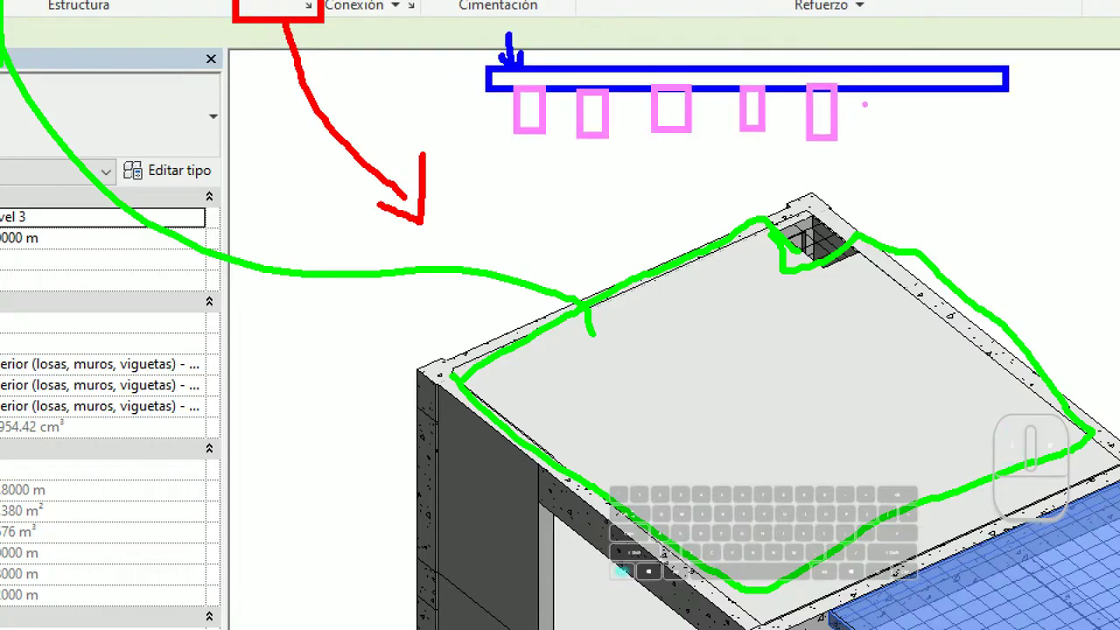
key("ctrl+y")
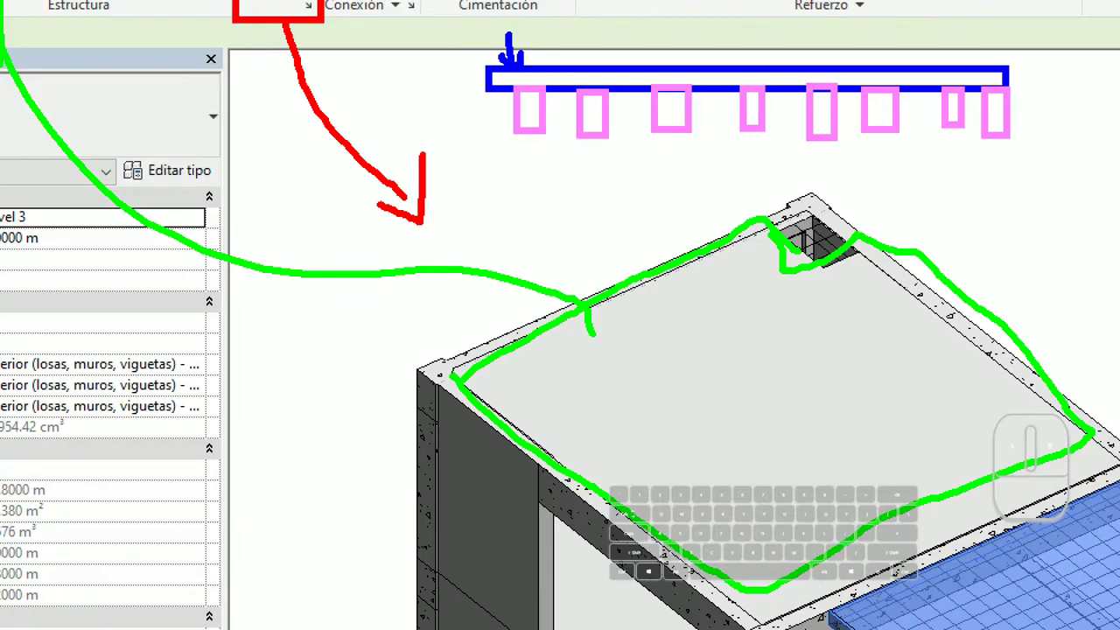
left_click_drag(628, 149, 769, 351)
mouse_move(560, 360)
left_mouse_down()
mouse_move(591, 411)
mouse_move(624, 404)
left_mouse_up()
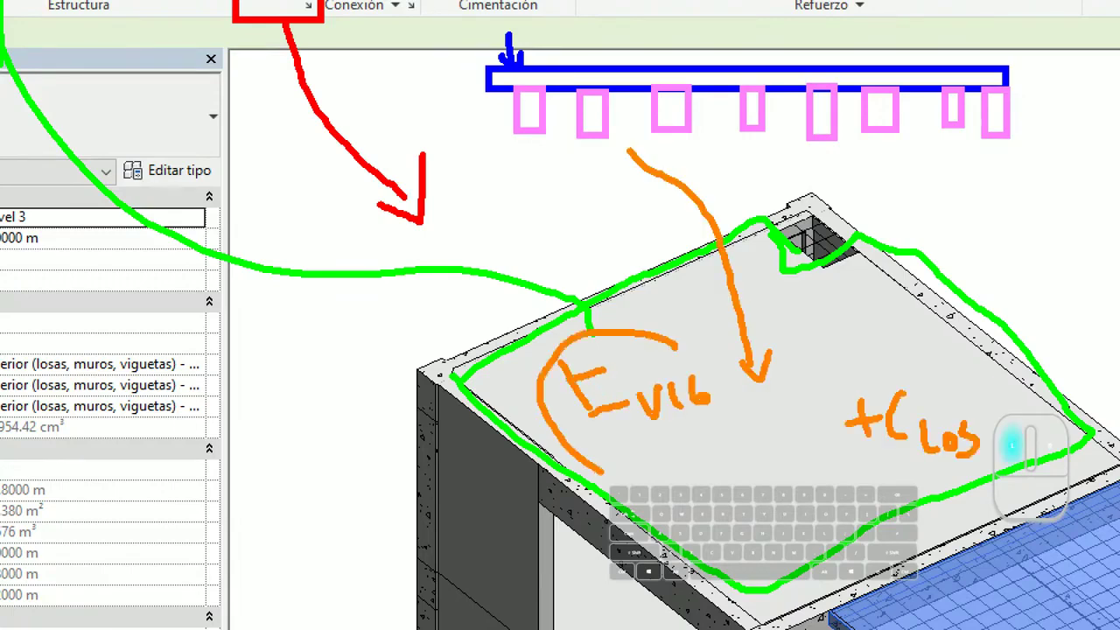
mouse_move(604, 472)
left_mouse_down()
mouse_move(755, 399)
mouse_move(666, 348)
left_mouse_up()
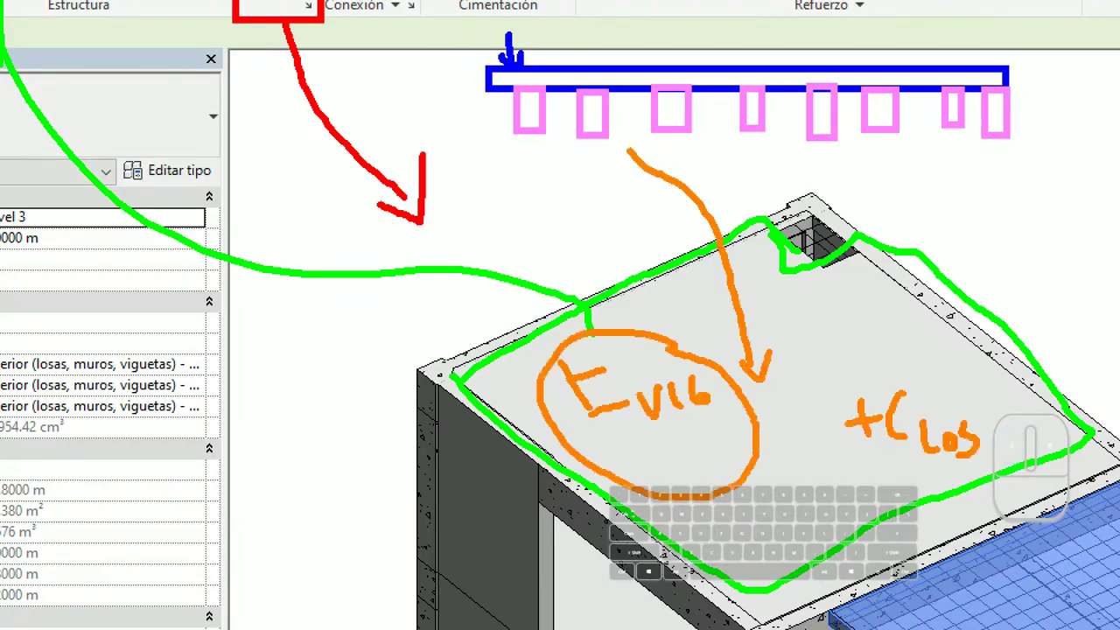
left_click(971, 395)
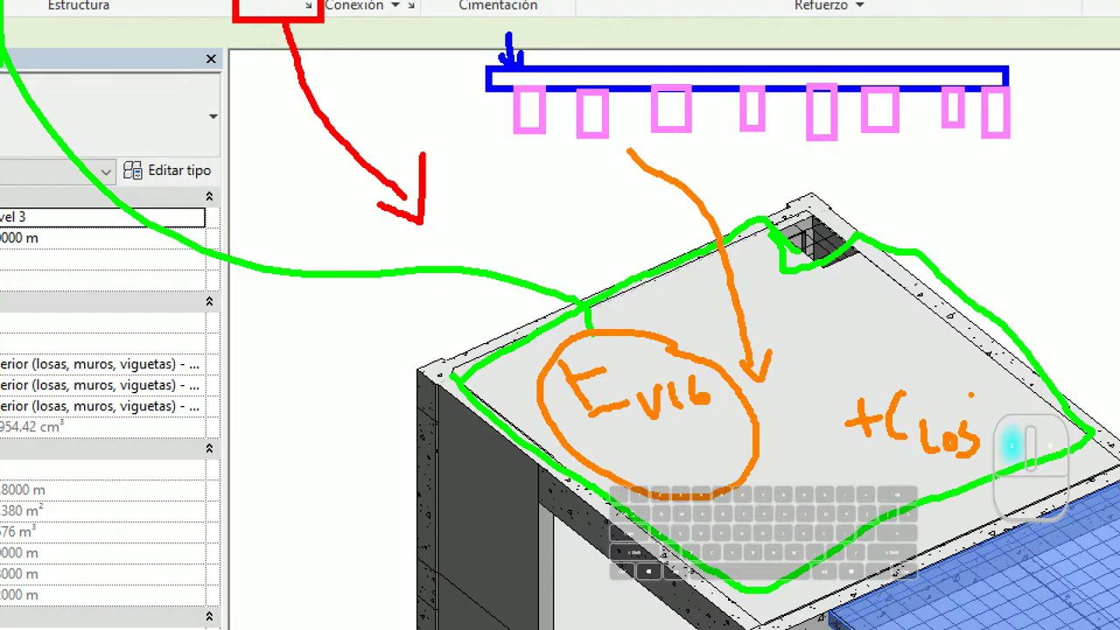
left_click_drag(972, 396, 994, 420)
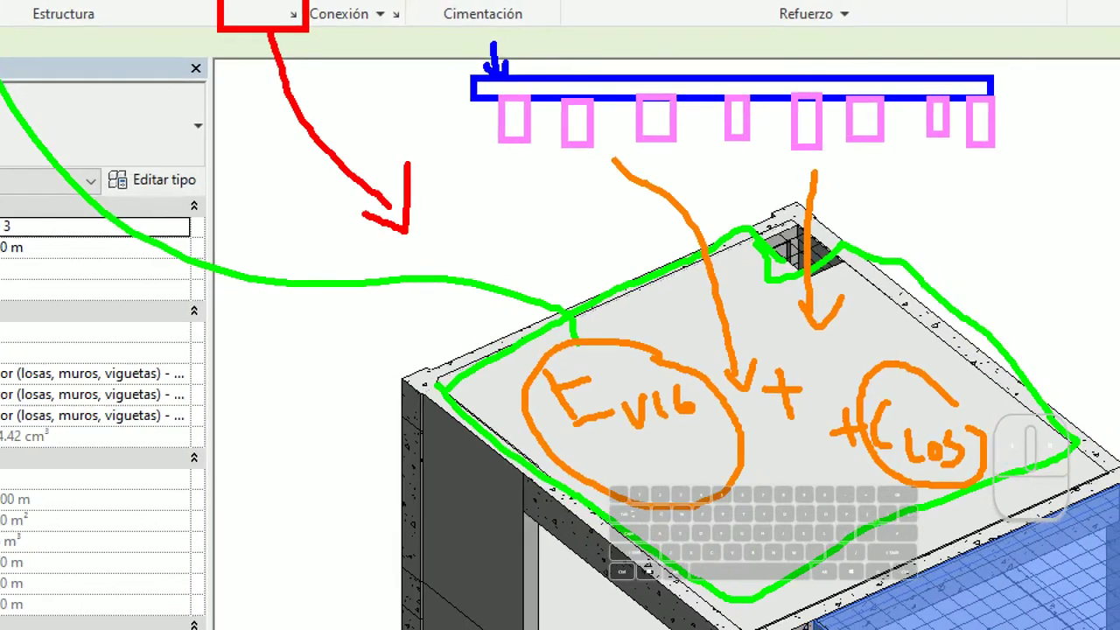
left_click(239, 119)
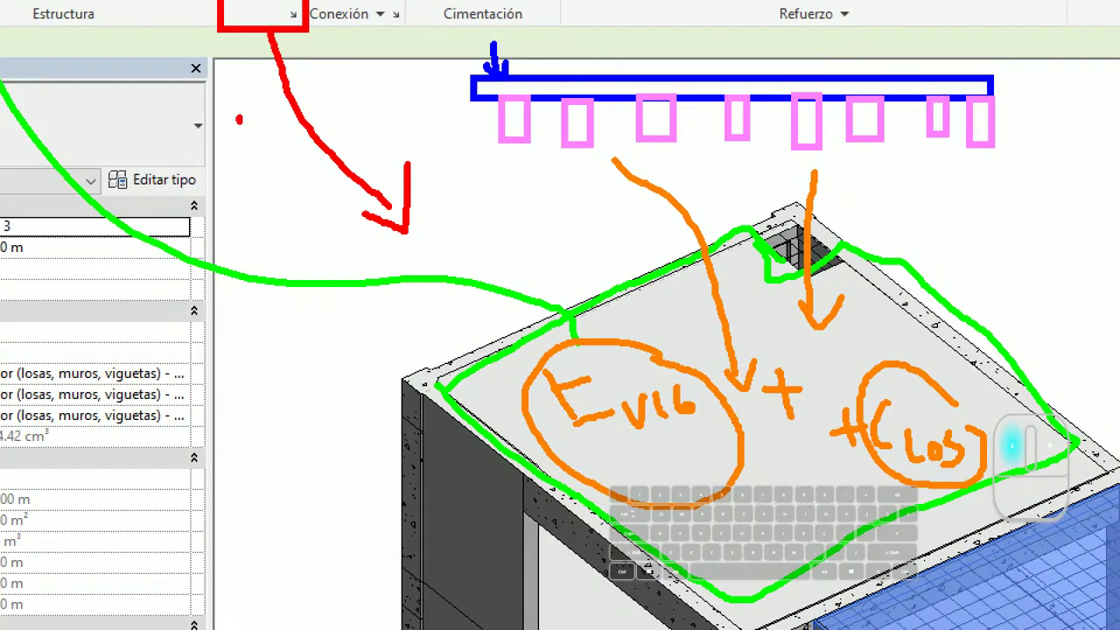
left_click_drag(770, 201, 820, 233)
left_click_drag(787, 206, 959, 317)
left_click_drag(387, 362, 475, 414)
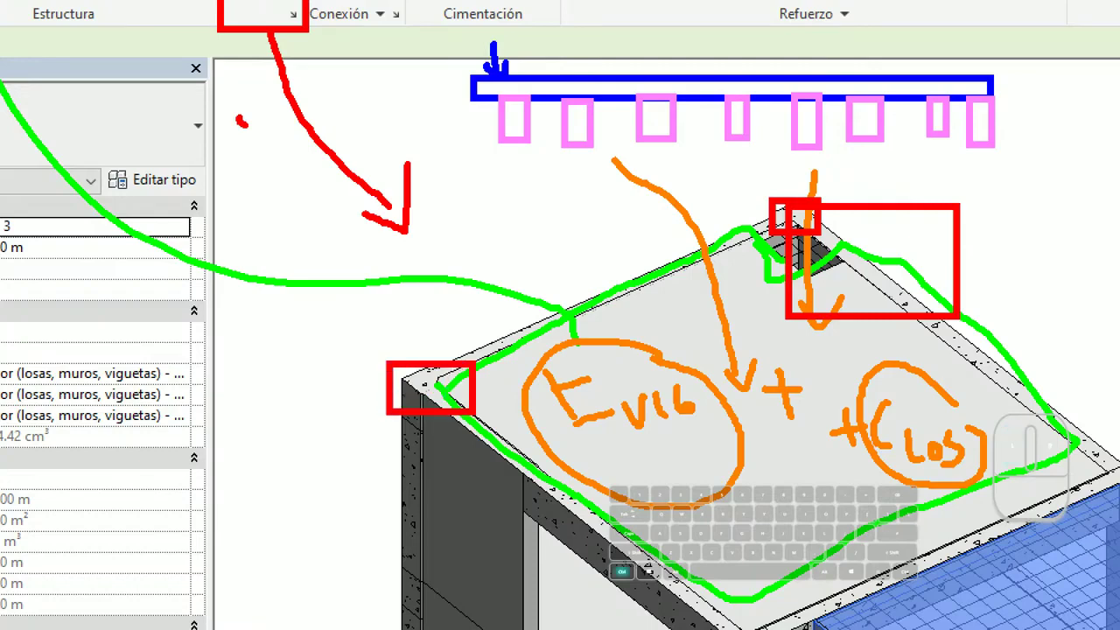
left_click_drag(528, 191, 596, 255)
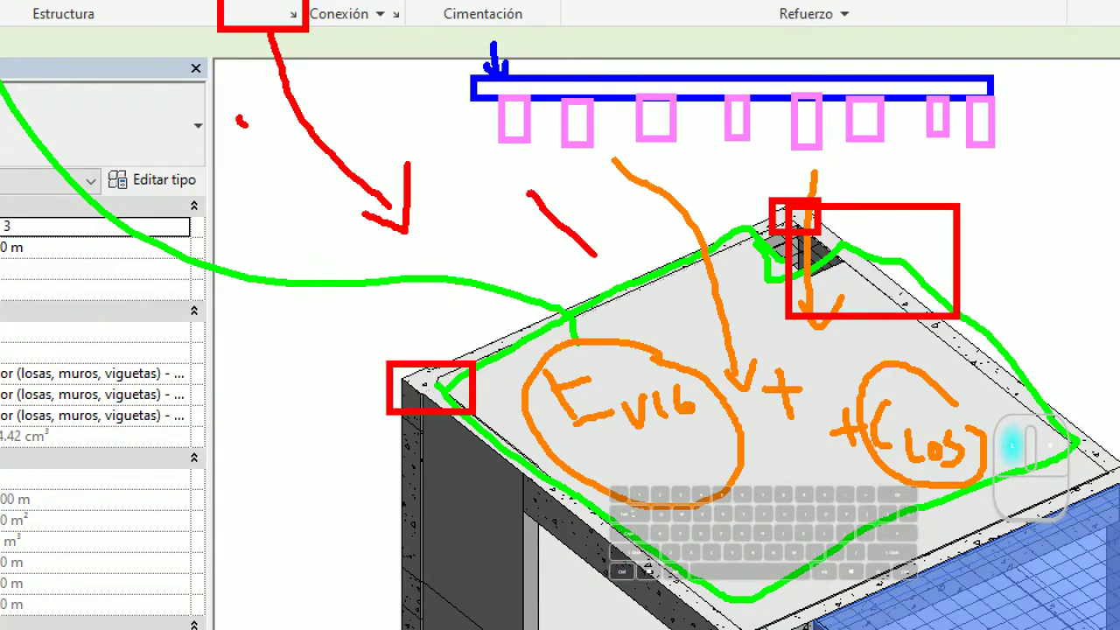
key("Escape")
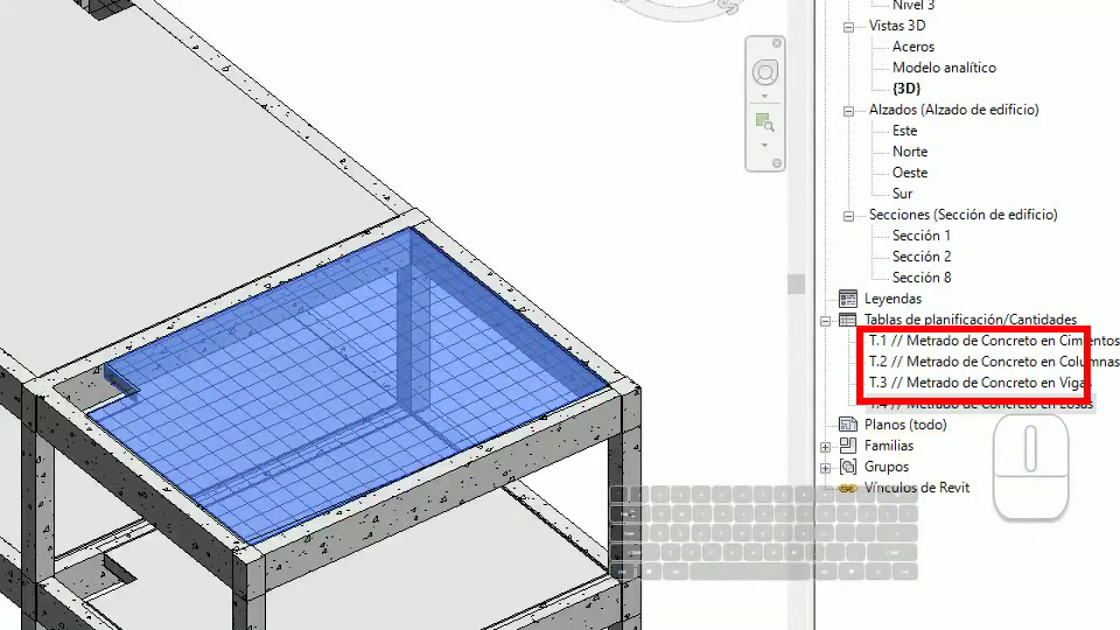
left_click_drag(774, 285, 817, 476)
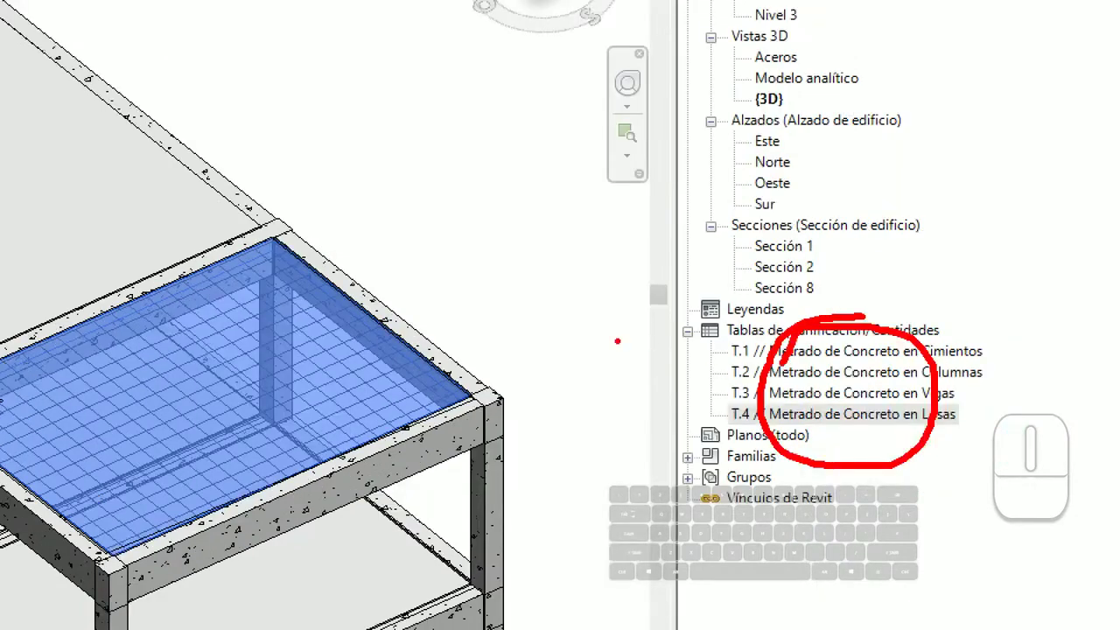
left_click_drag(579, 293, 735, 409)
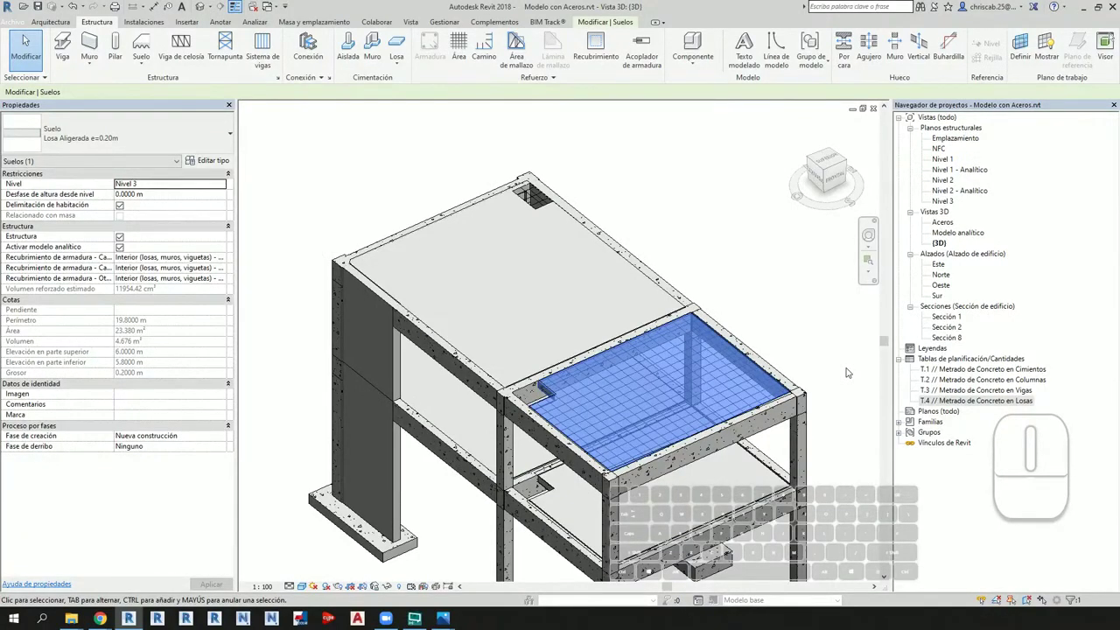
scroll(846, 373, "up", 1)
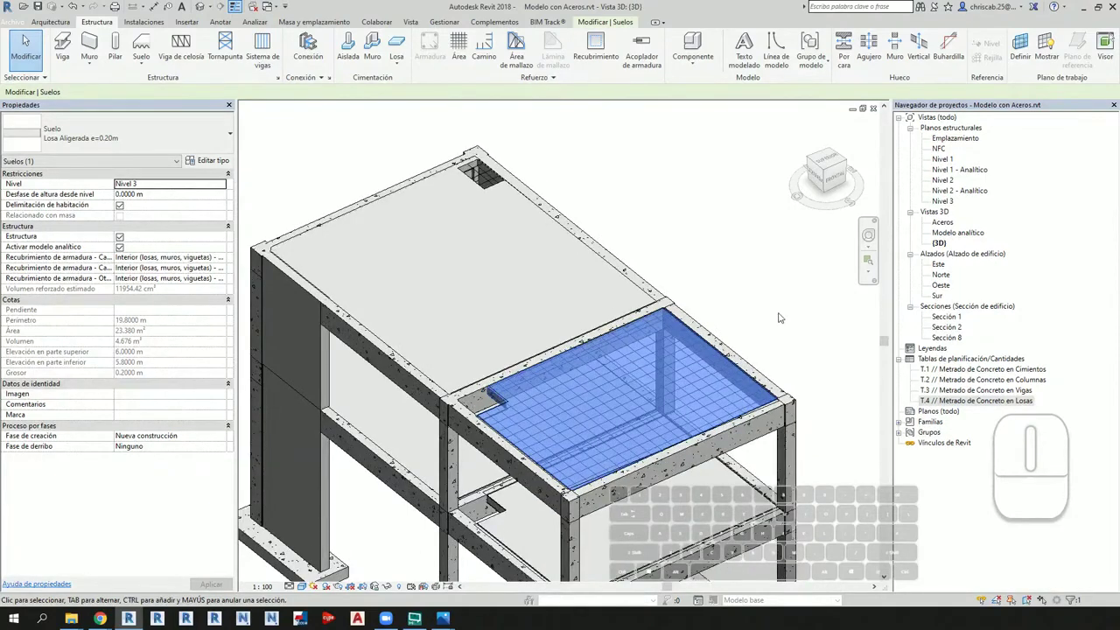
scroll(780, 317, "down", 2)
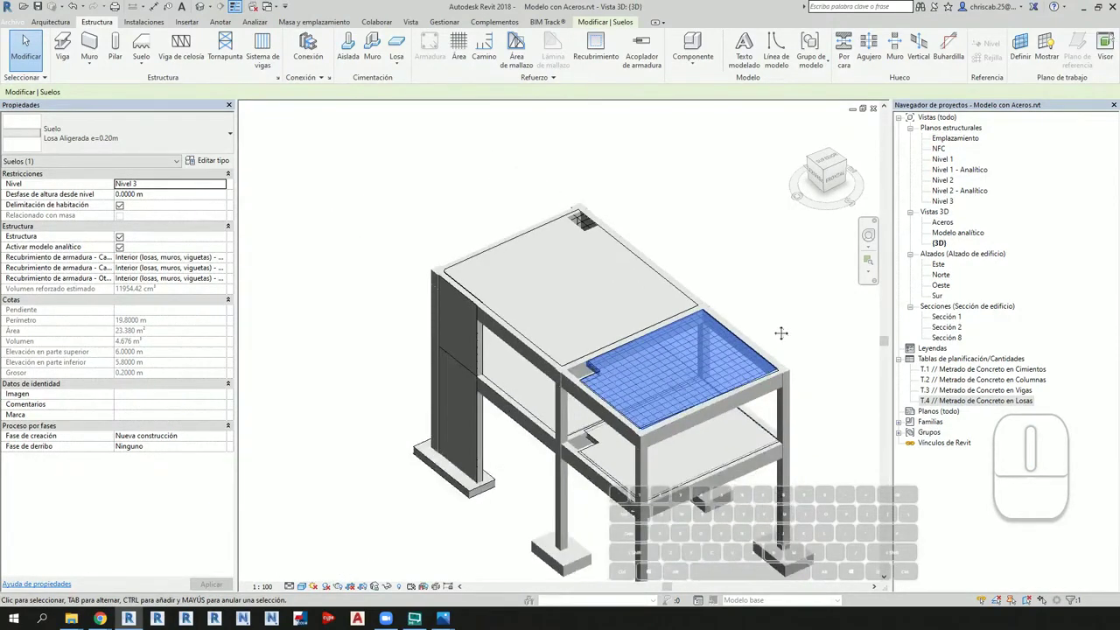
middle_click_drag(781, 333, 743, 282, "shift")
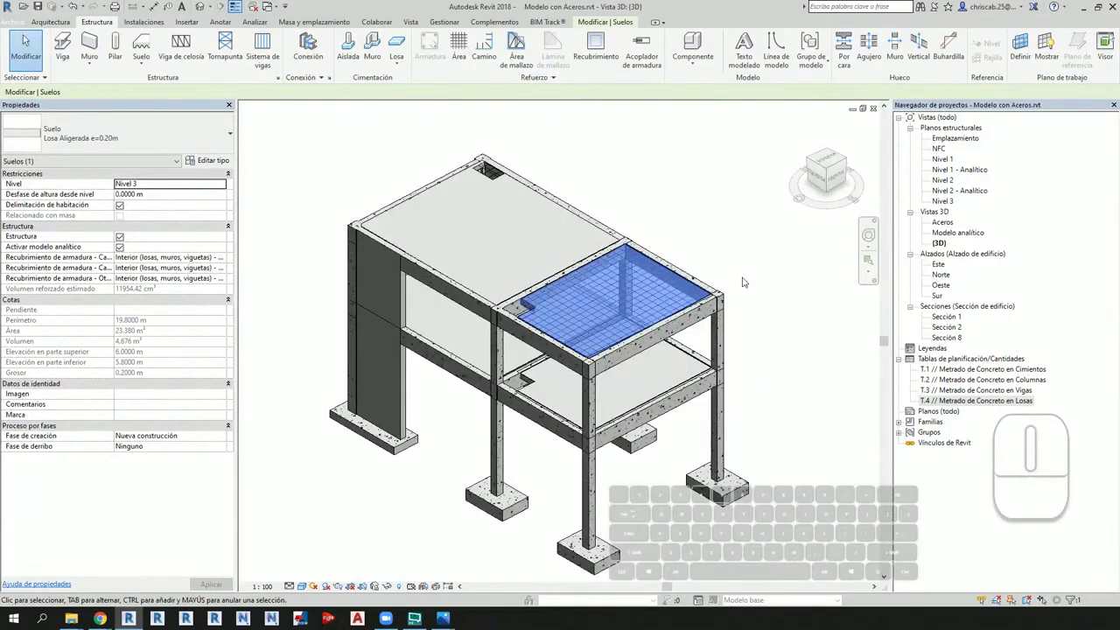
Step: Deselect the slab and create a component schedule for the Muros category named T.5 // Concreto en Placas
left_click(743, 281)
scroll(742, 281, "up", 3)
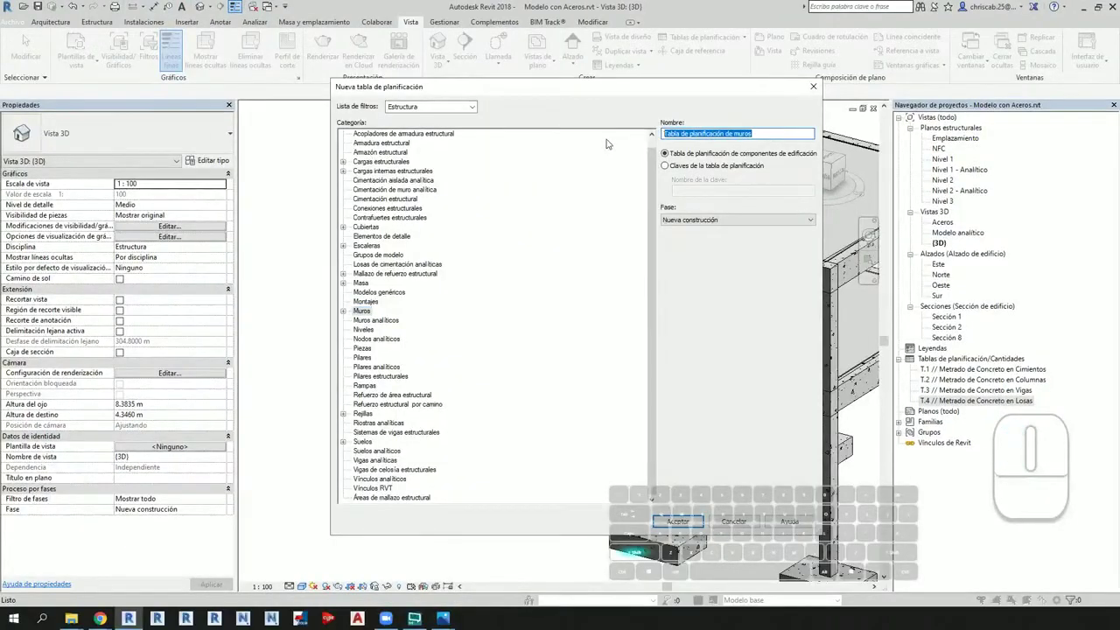
type("T.")
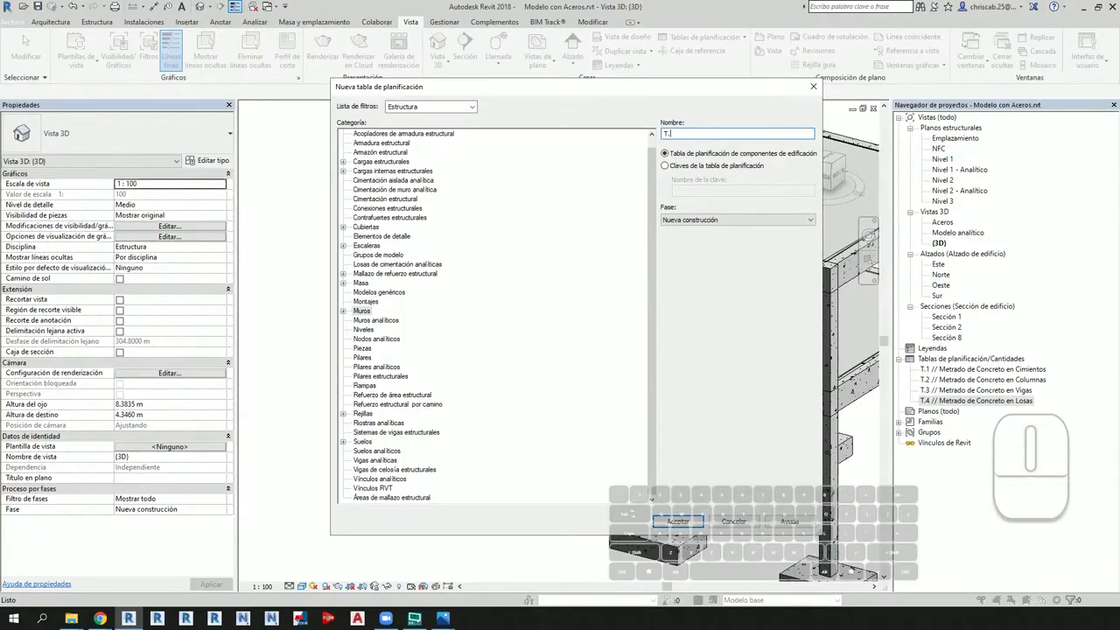
key("Return")
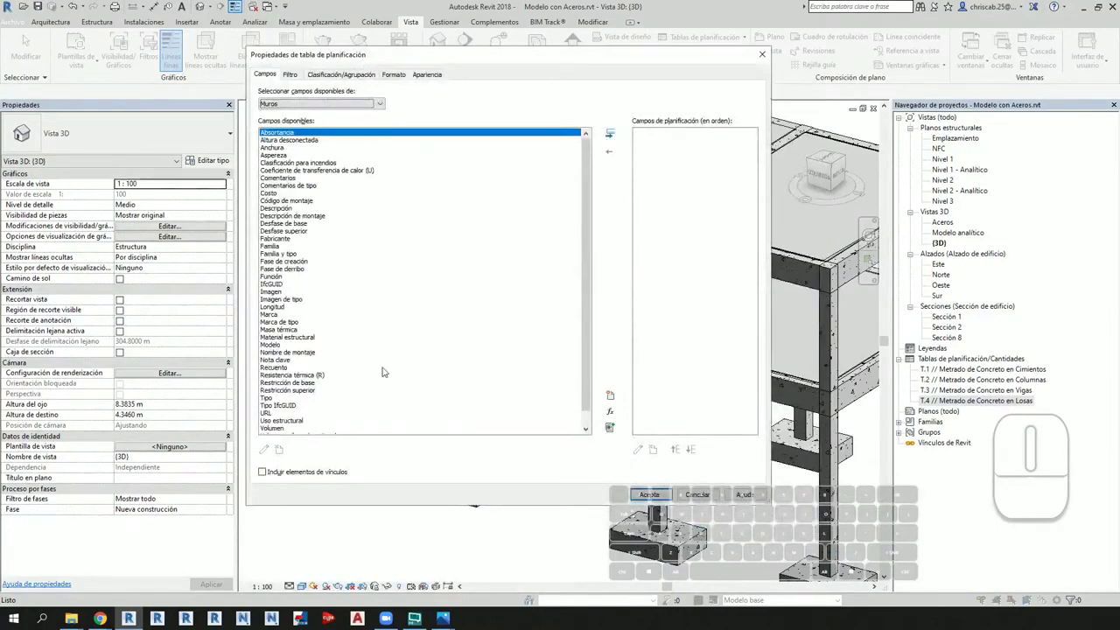
Step: Add the fields Marca de tipo, Tipo, Área, Anchura and Volumen to the wall schedule in that order and generate it
scroll(372, 350, "down", 1)
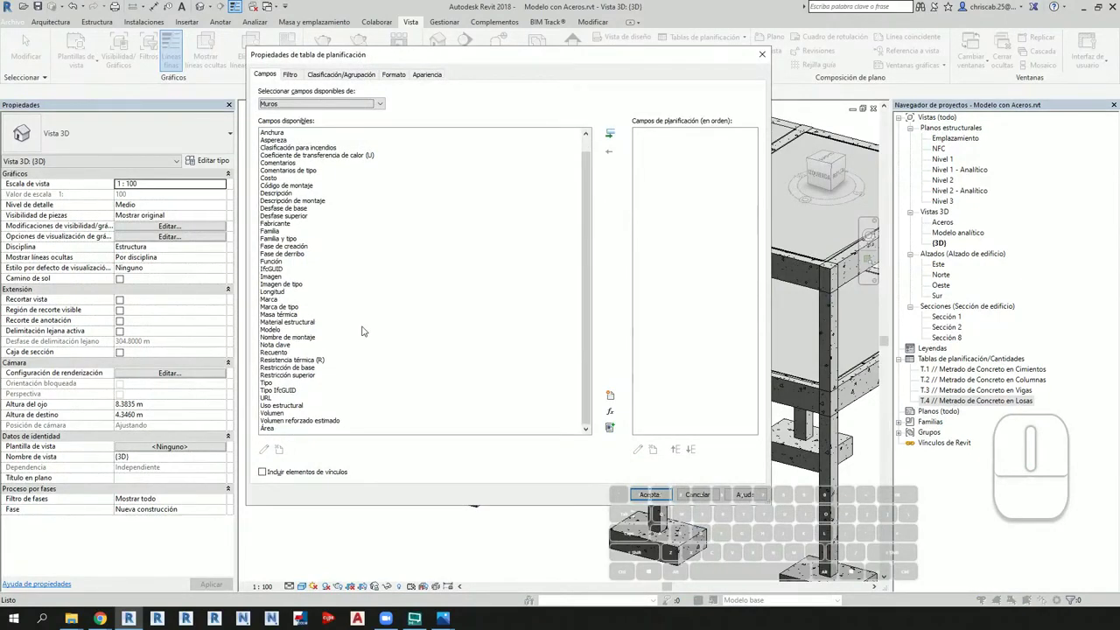
double_click(280, 307)
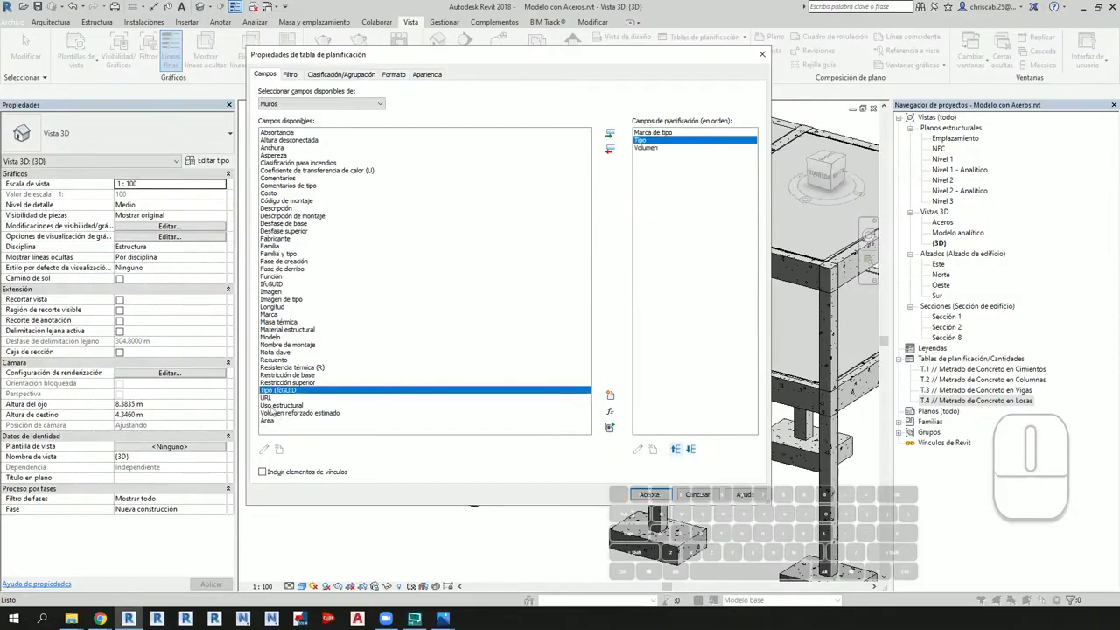
double_click(271, 418)
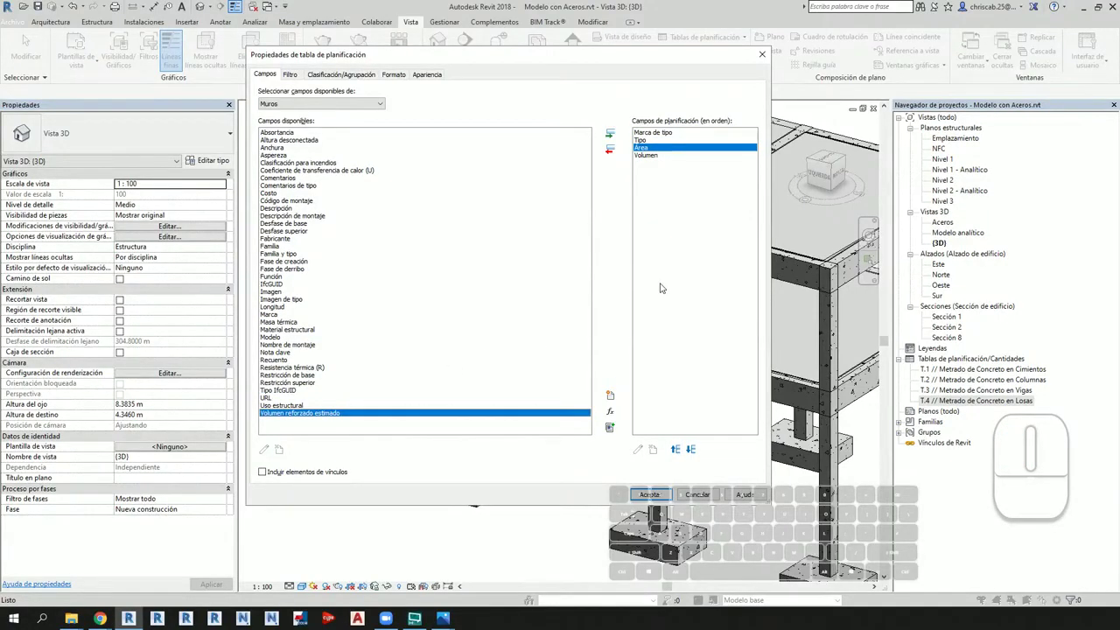
double_click(276, 147)
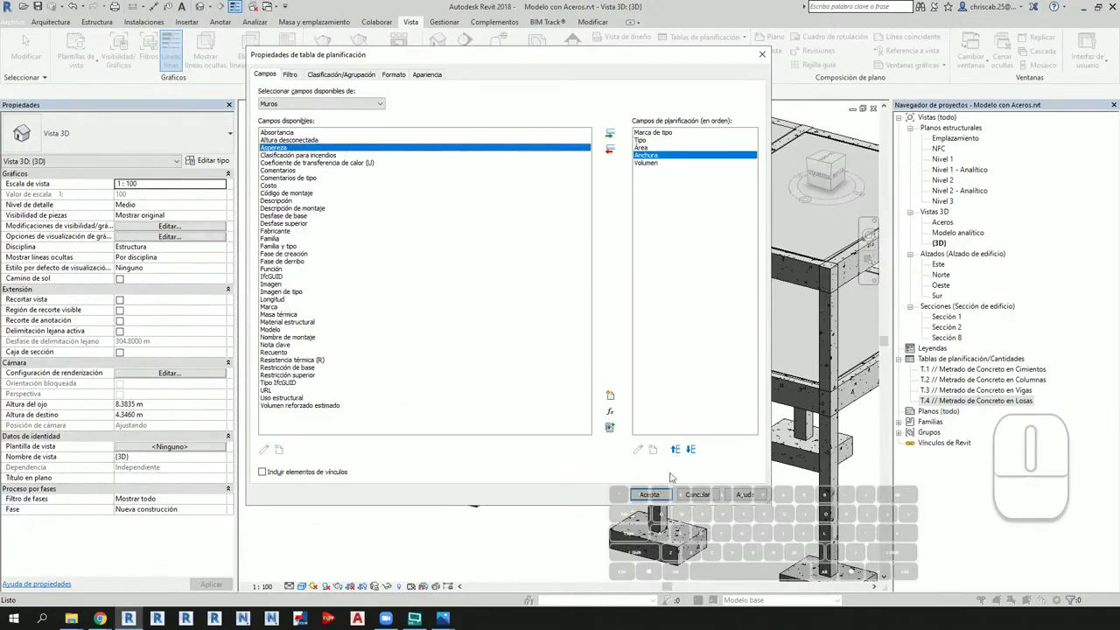
left_click(649, 495)
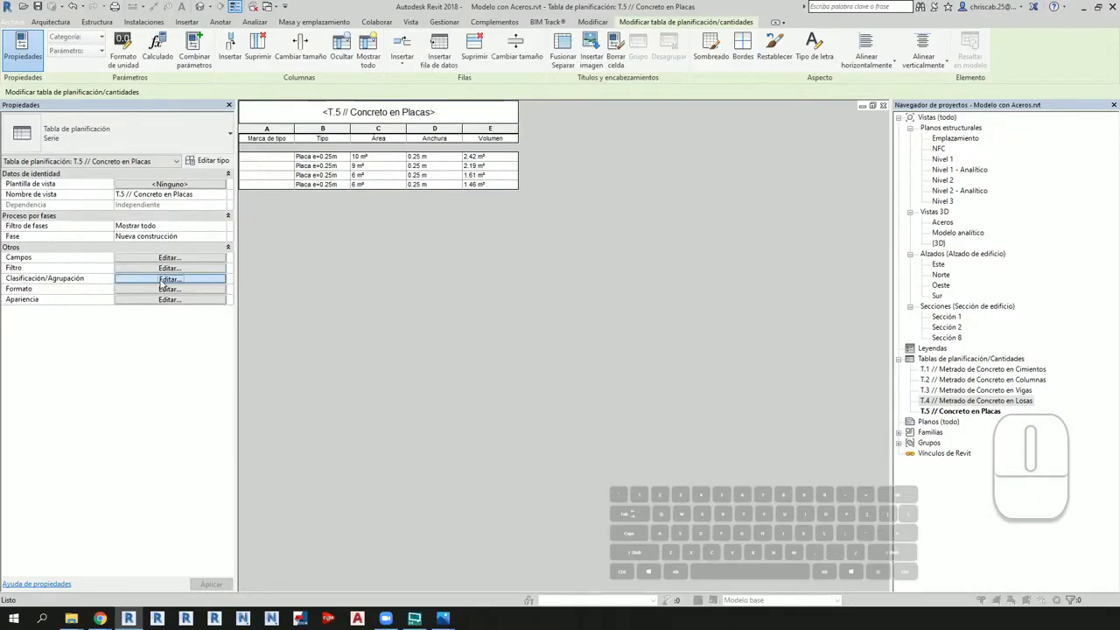
Step: Add the Restricción de base field to the wall schedule and move it to the first position
left_click(162, 280)
left_click(289, 369)
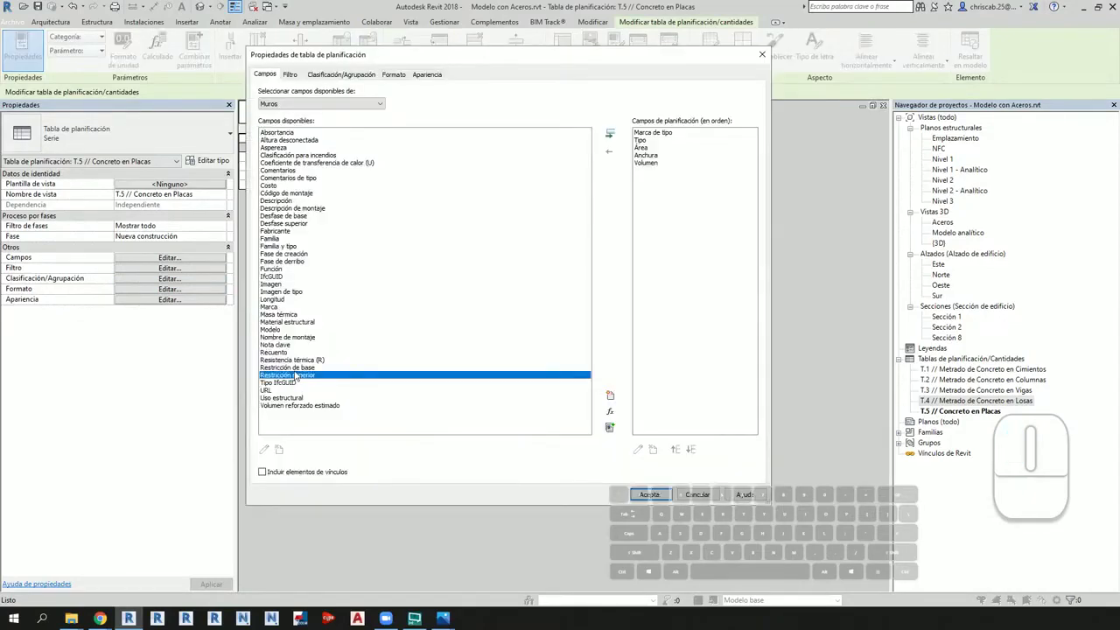
double_click(289, 370)
key("ctrl")
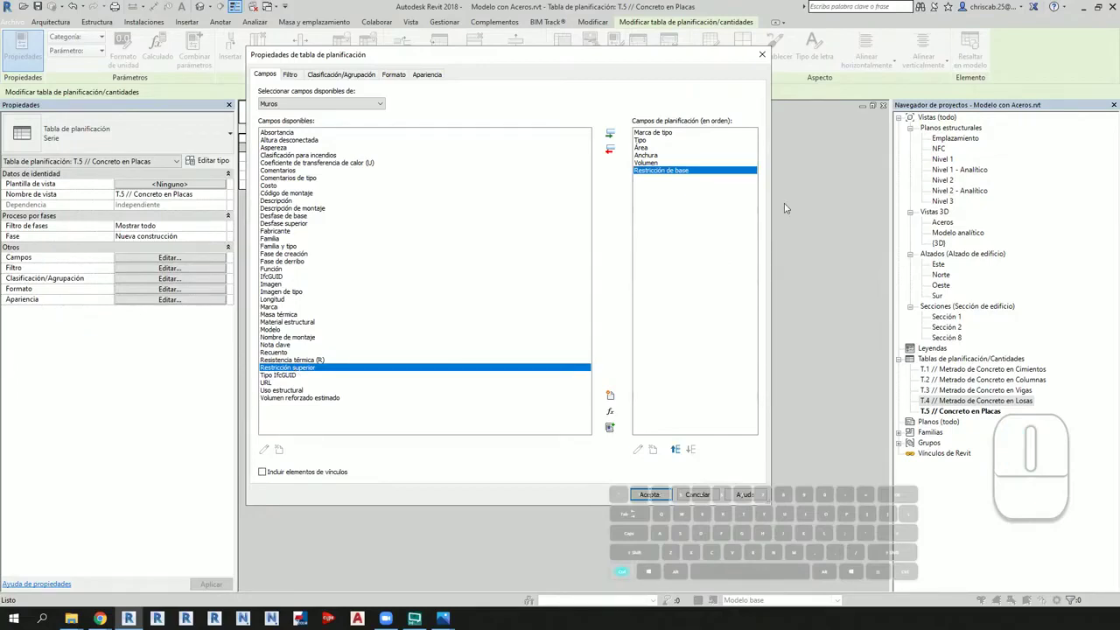
key("Home")
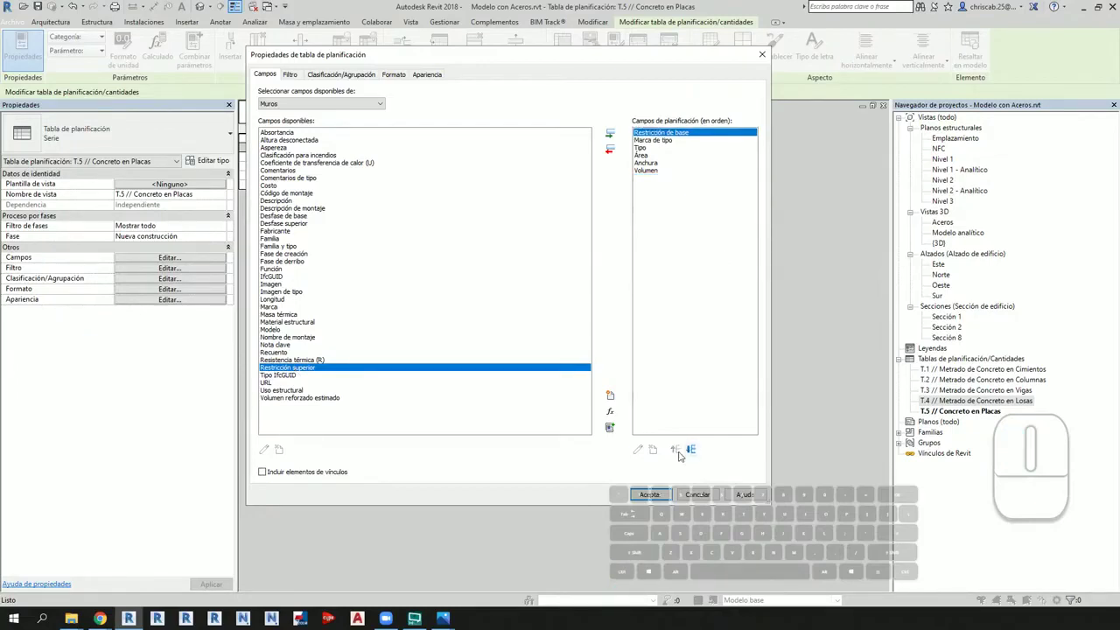
Step: Group the wall schedule by Restricción de base with footers and grand totals, without itemizing each instance, and choose Calcular totales for Volumen
left_click(340, 74)
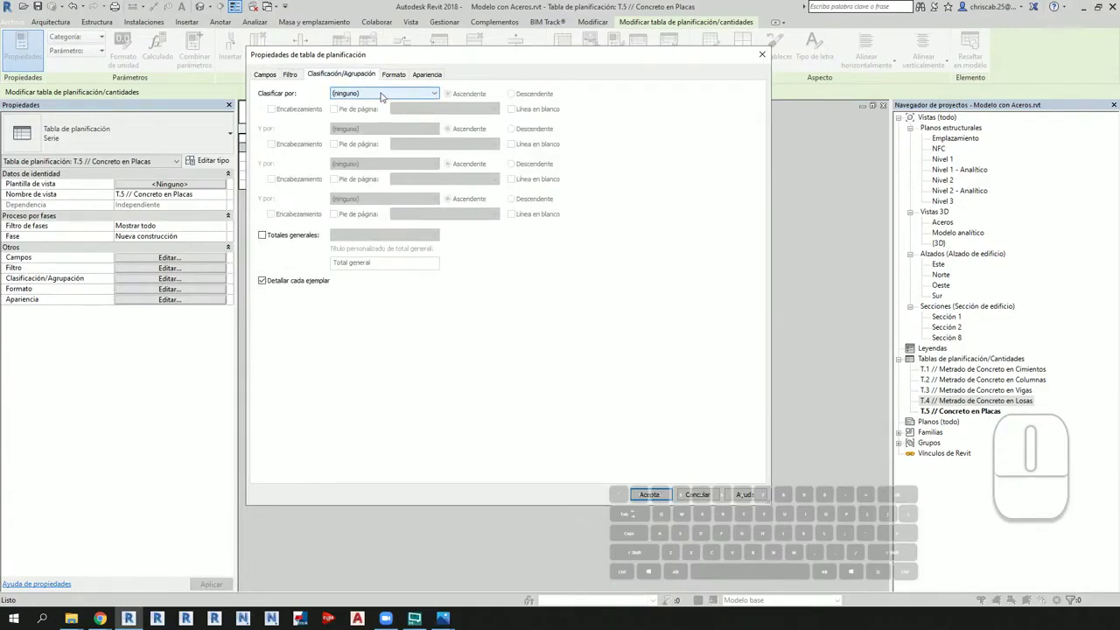
scroll(380, 96, "down", 1)
left_click(394, 74)
left_click(280, 138)
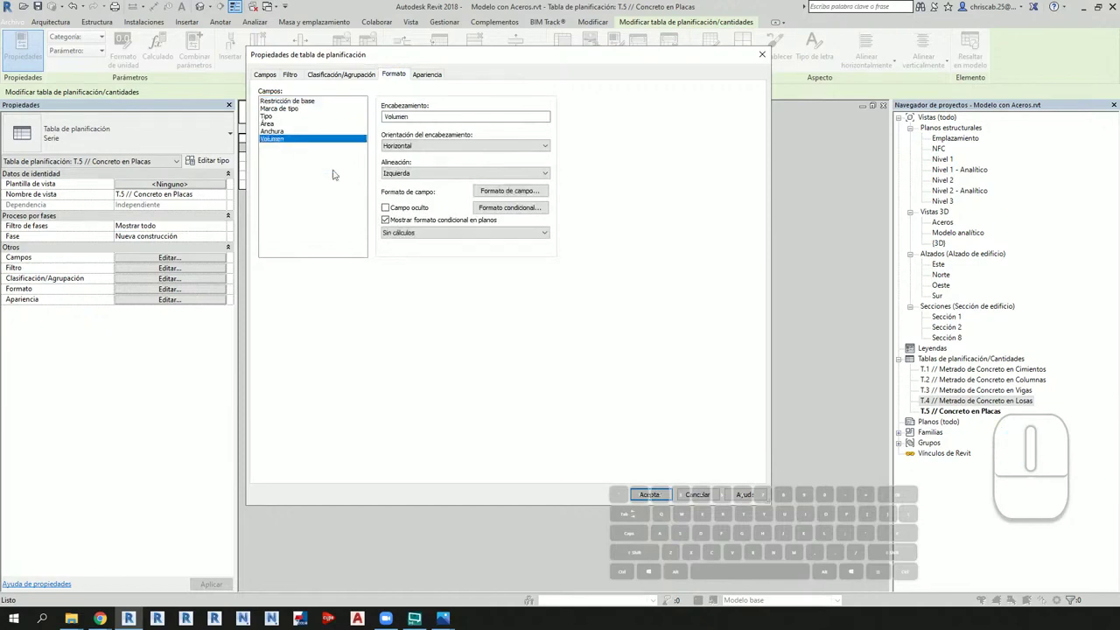
left_click(410, 235)
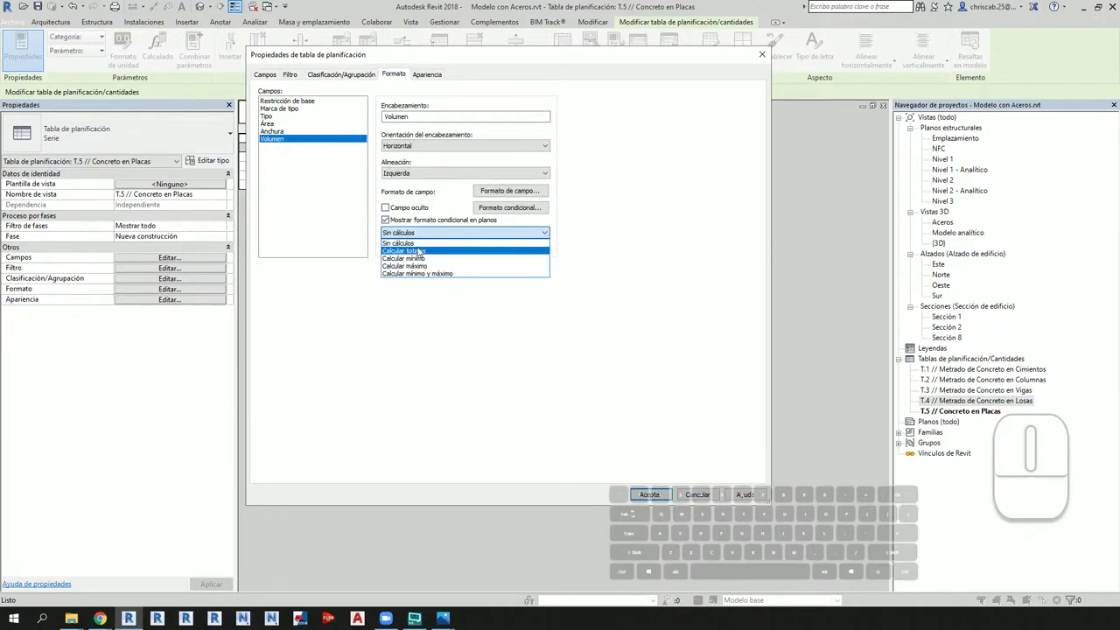
left_click(420, 252)
key("Return")
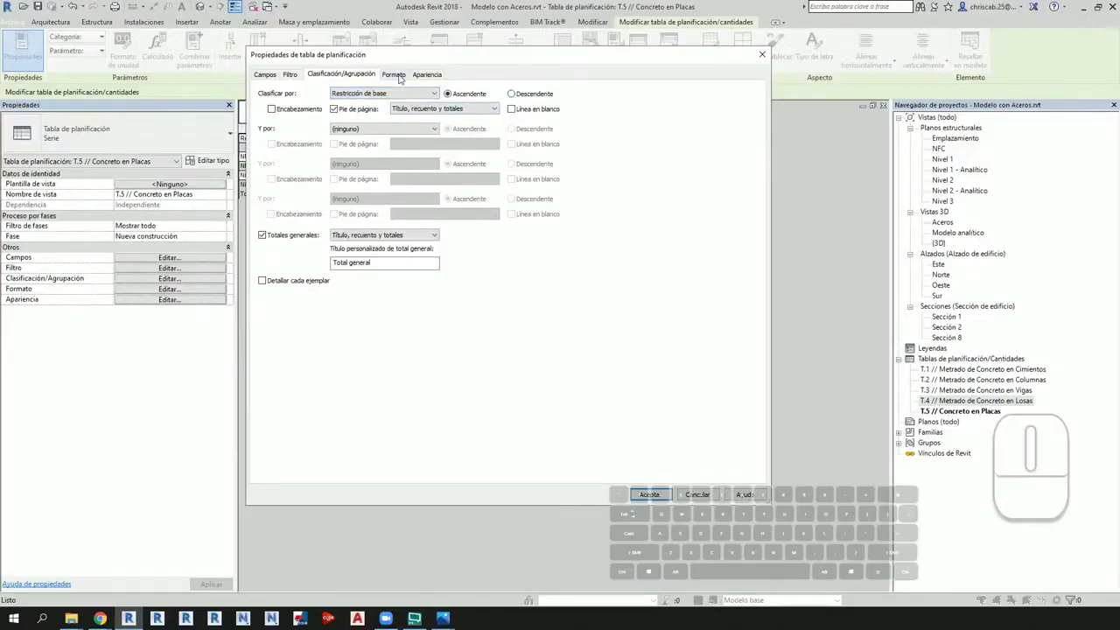
Step: Correct the wall schedule's format so that Área and Volumen both calculate totals
left_click(393, 74)
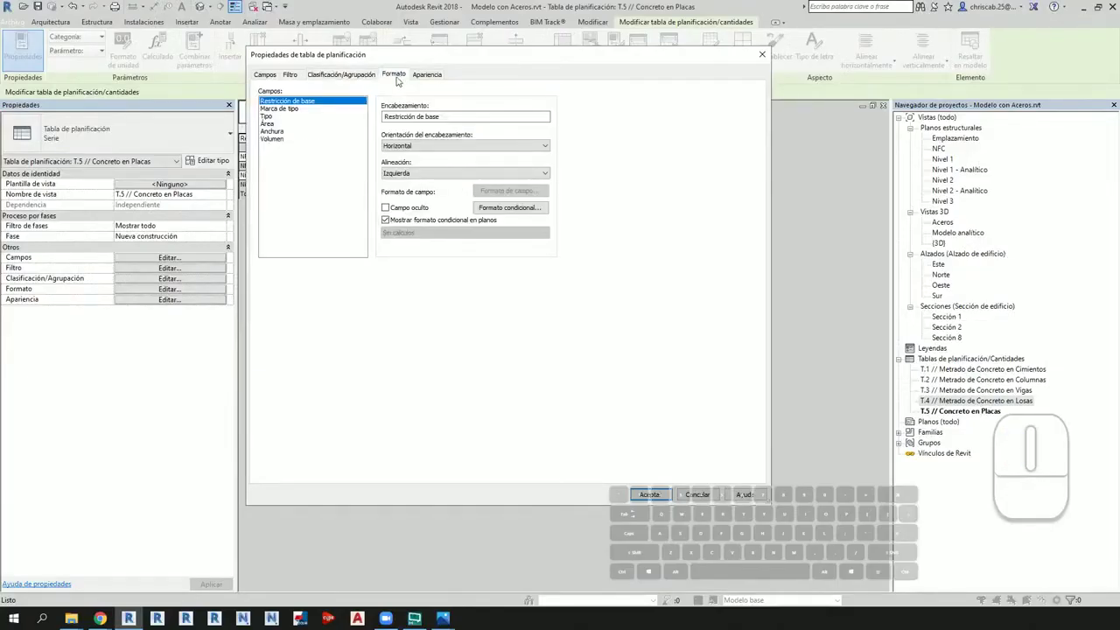
left_click(272, 140)
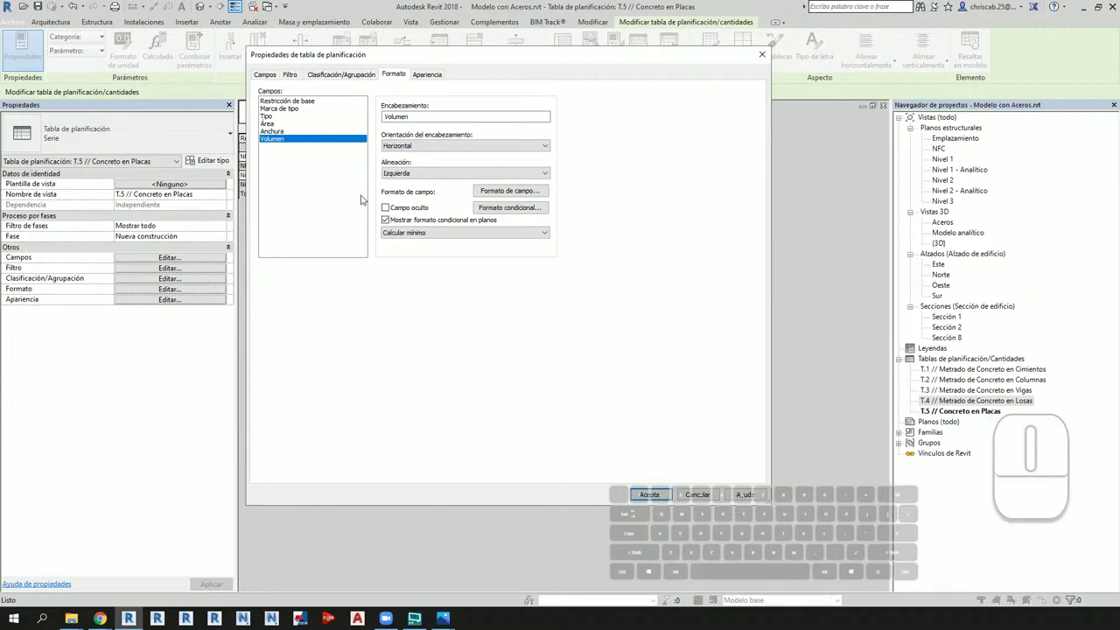
key("Return")
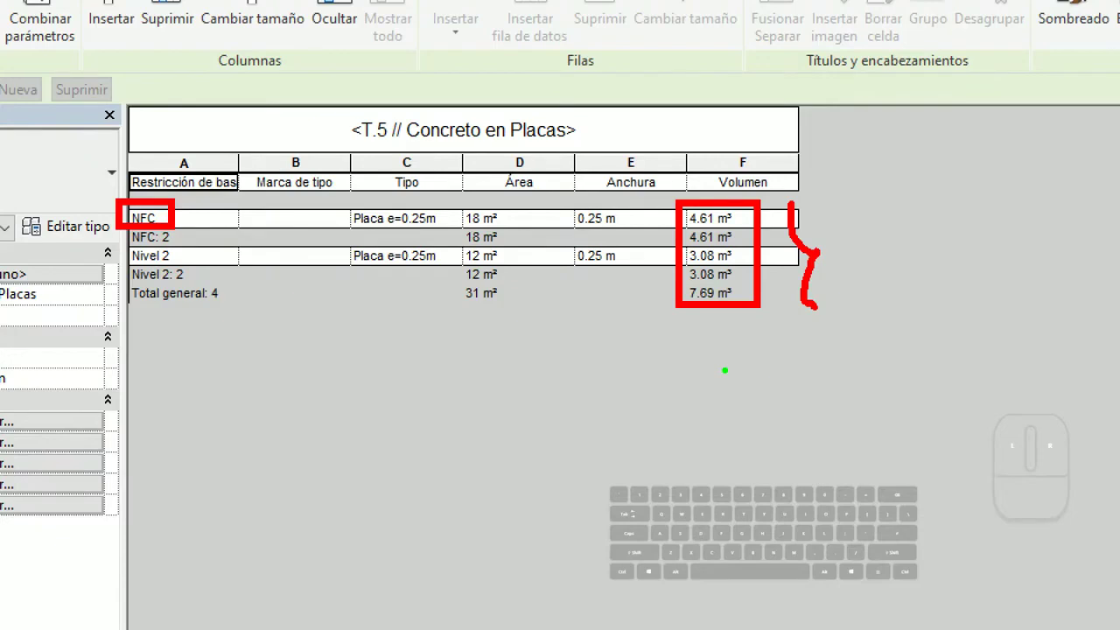
left_click_drag(737, 462, 754, 382)
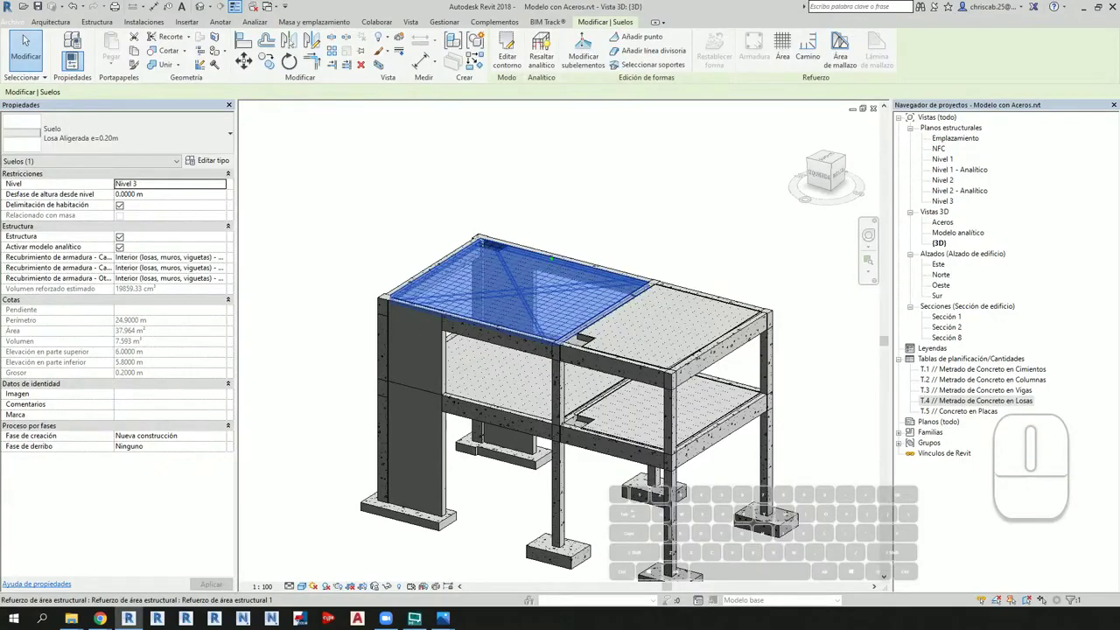
left_click_drag(548, 260, 491, 324)
mouse_move(452, 266)
left_mouse_down()
mouse_move(569, 347)
mouse_move(463, 290)
left_mouse_up()
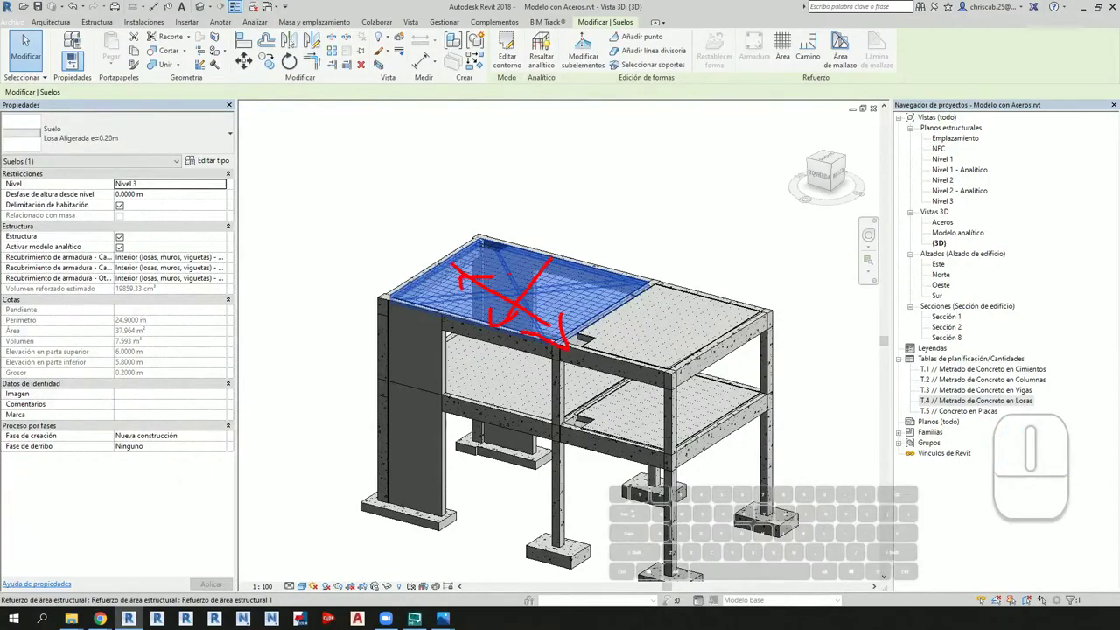
left_click_drag(477, 235, 479, 236)
left_click_drag(534, 207, 534, 232)
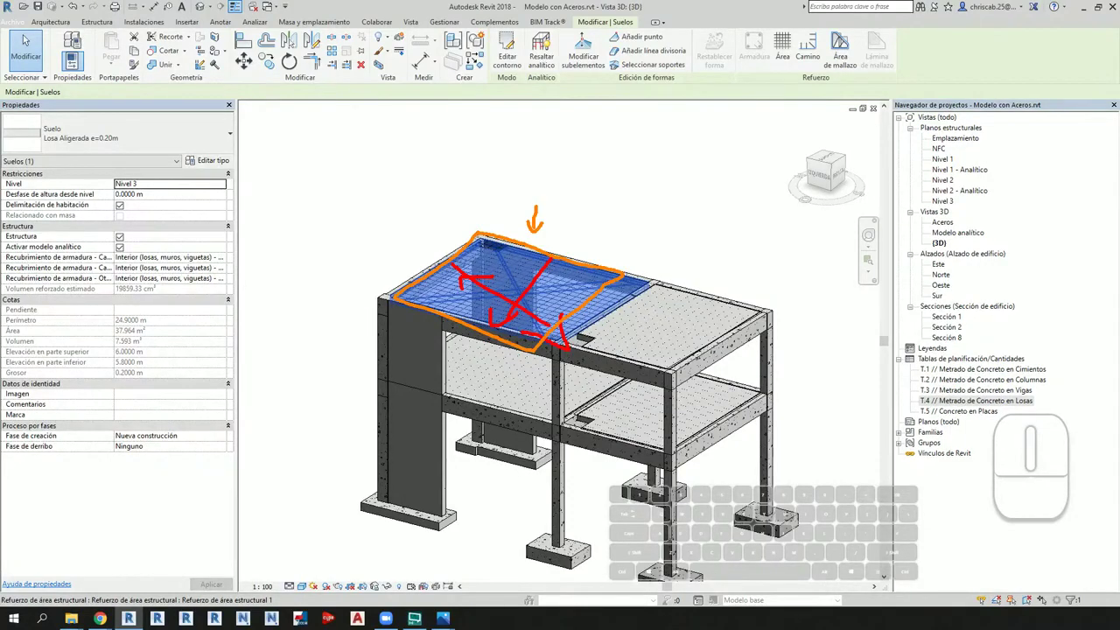
Step: Deselect the upper slab and switch the 3D view to wireframe display so the reinforcement inside the structure can be inspected
middle_click_drag(595, 288, 639, 222, "shift")
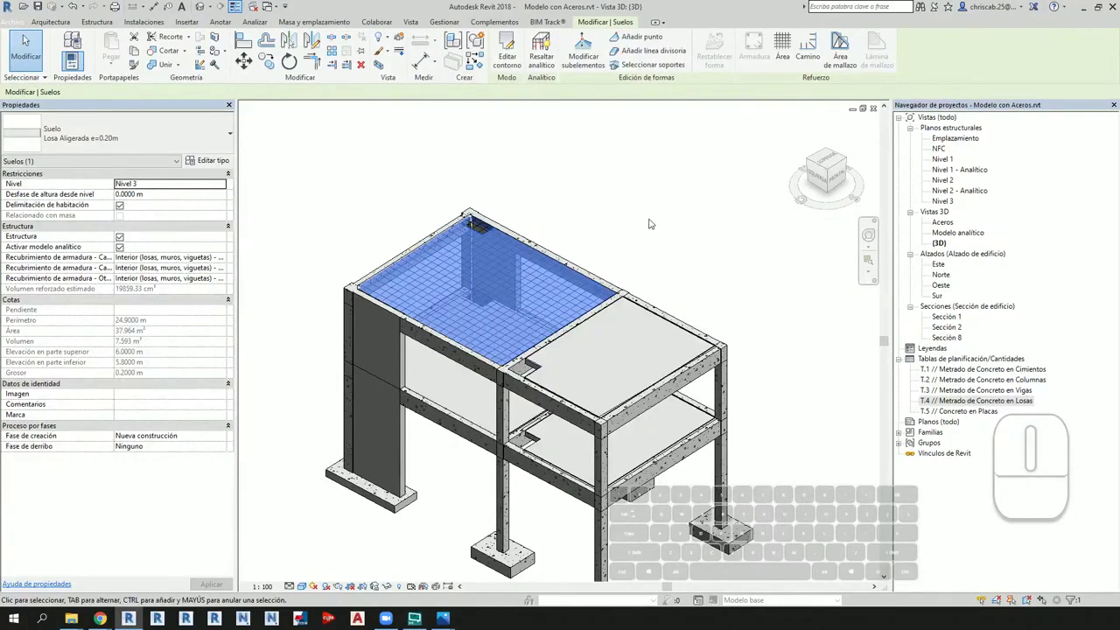
left_click(682, 303)
key("w")
key("f")
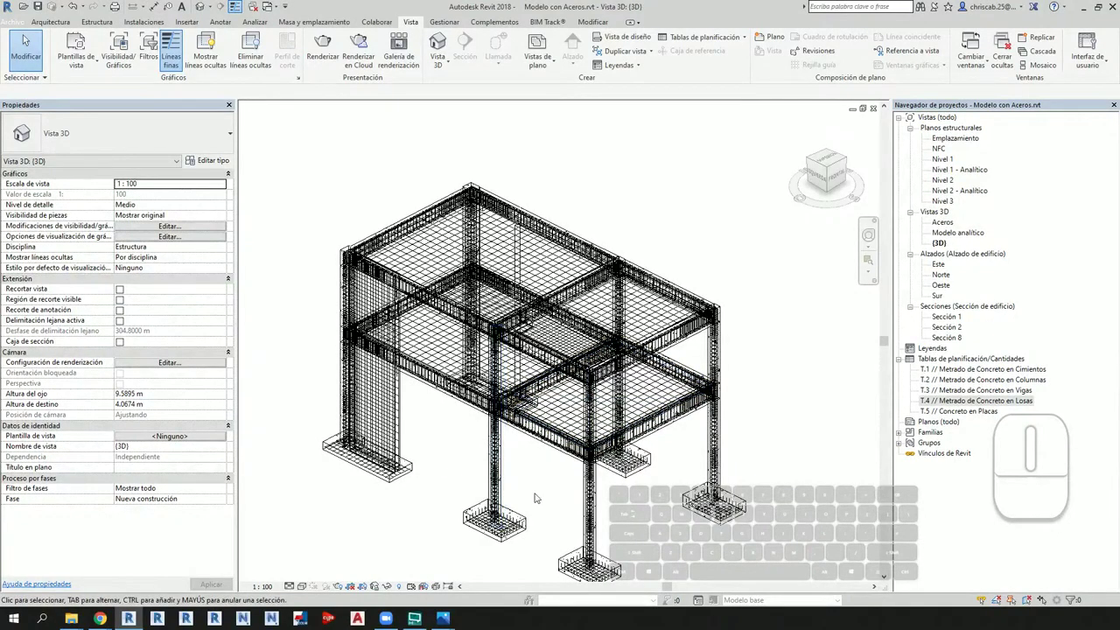
middle_click_drag(536, 498, 720, 342, "shift")
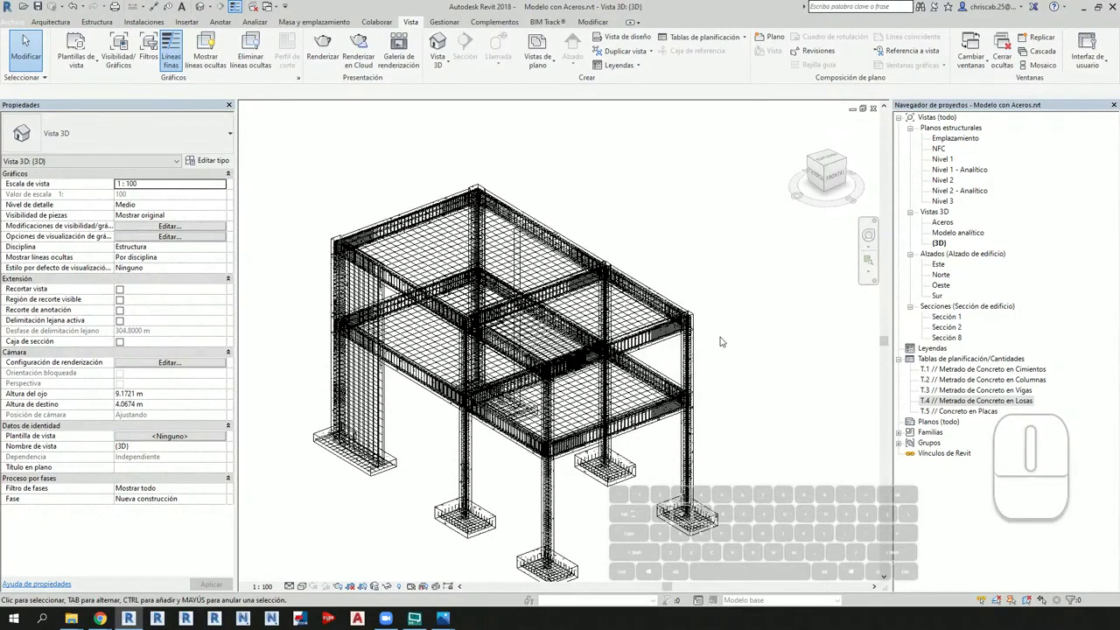
middle_click_drag(719, 341, 771, 310, "shift")
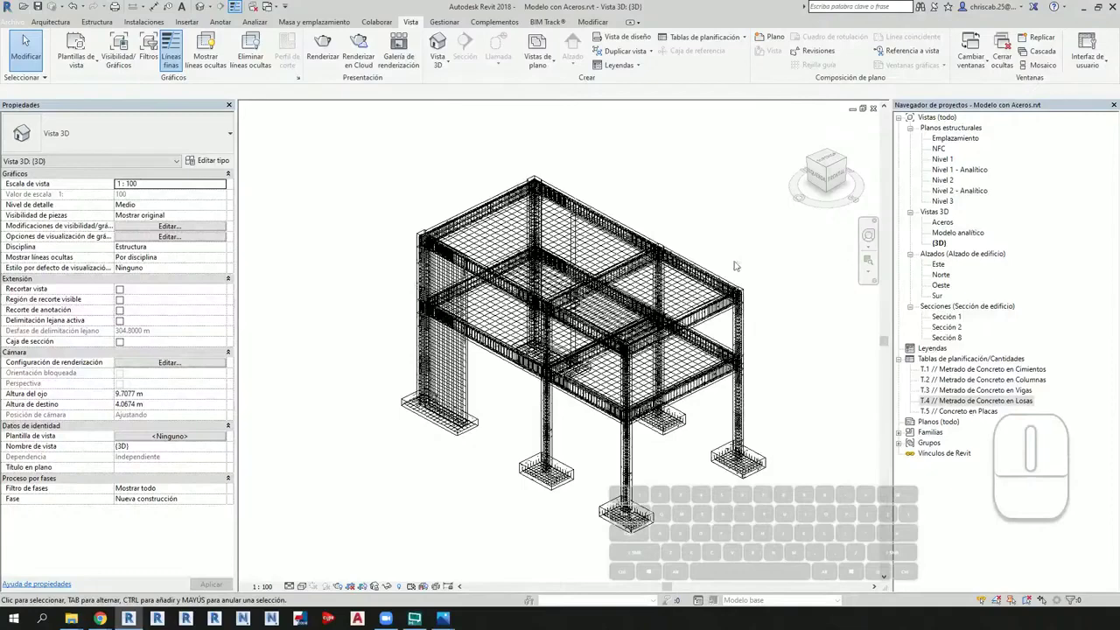
scroll(799, 423, "up", 3)
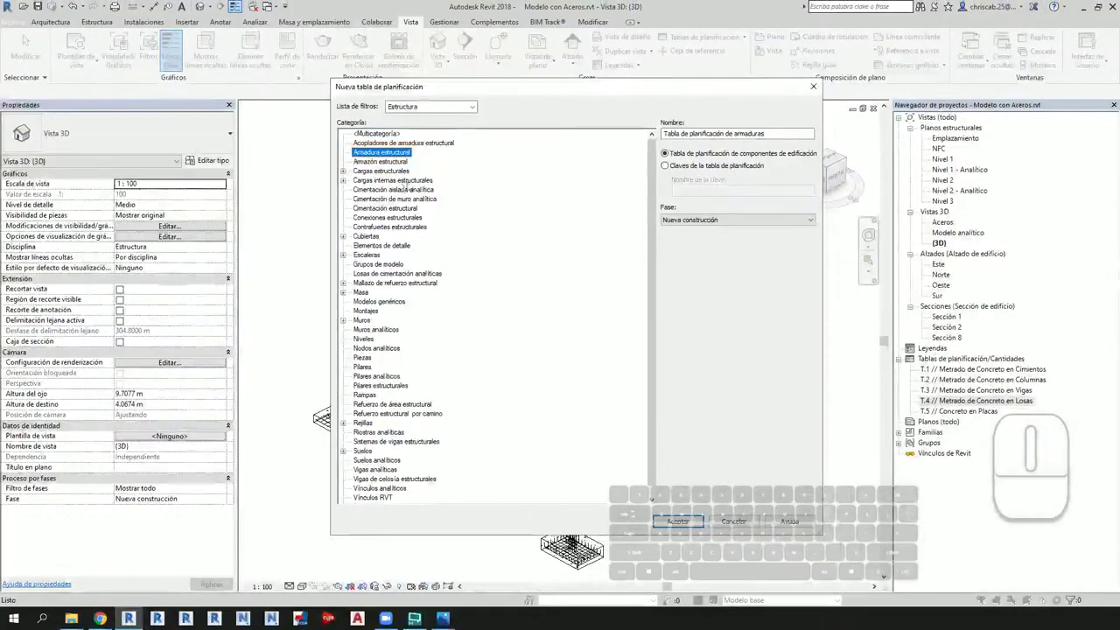
Step: Create a structural rebar (Armadura estructural) schedule named "T.6 // Metrado de Aceros"
key("Tab")
type("T.6/")
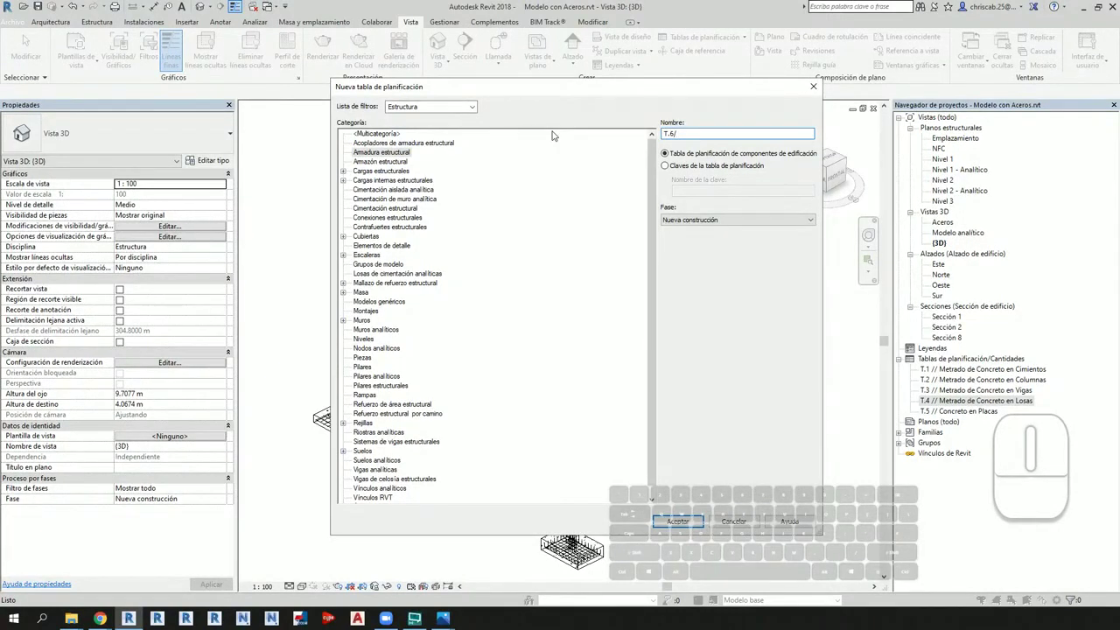
type("/ Metrado de Aceros")
key("Return")
Step: Add the fields Tipo and Longitud total de barra to the rebar schedule and generate it
scroll(586, 310, "down", 2)
scroll(585, 310, "up", 3)
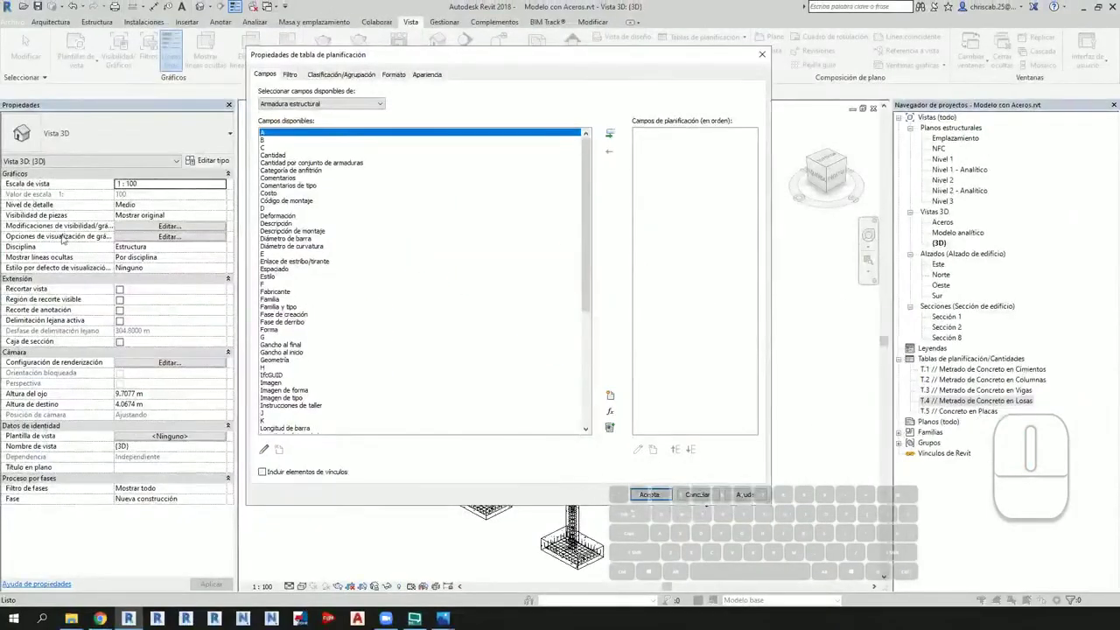
scroll(378, 355, "down", 6)
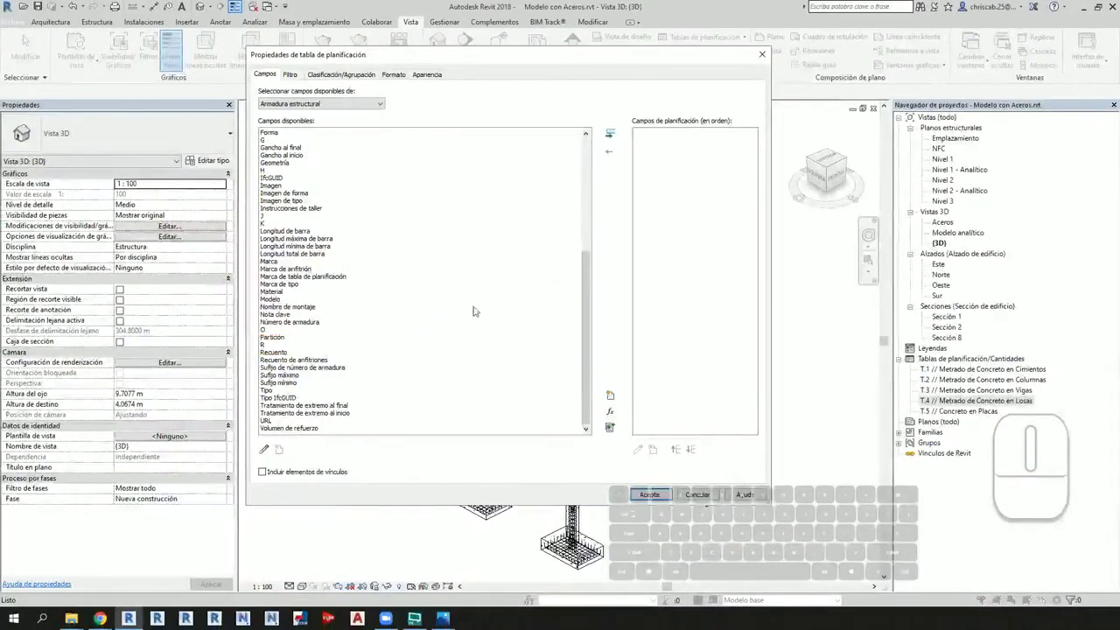
scroll(433, 237, "up", 2)
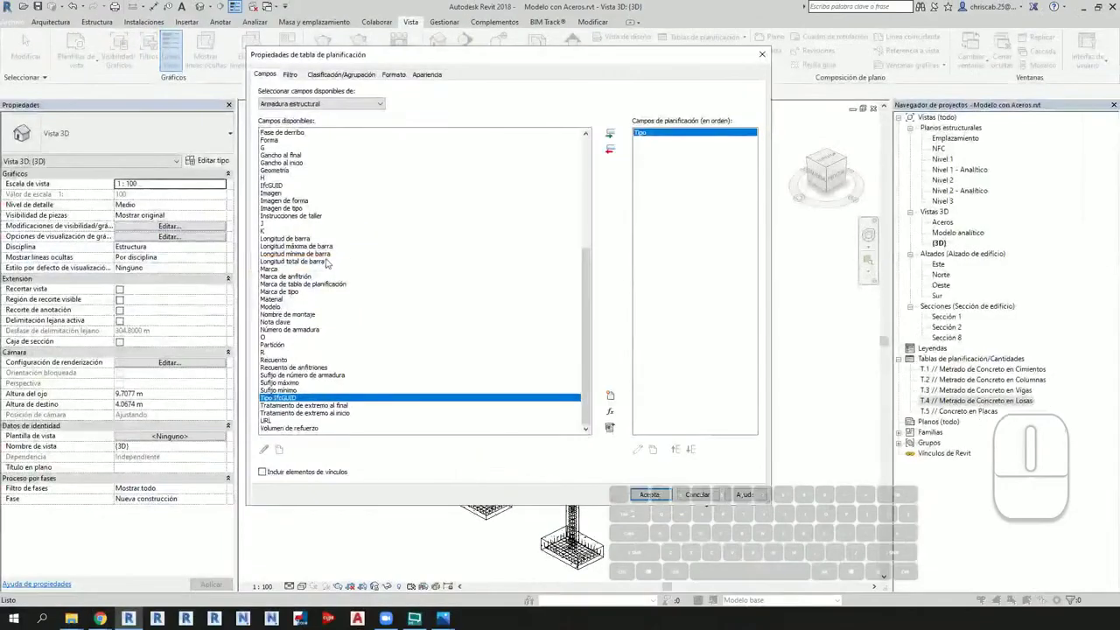
double_click(293, 261)
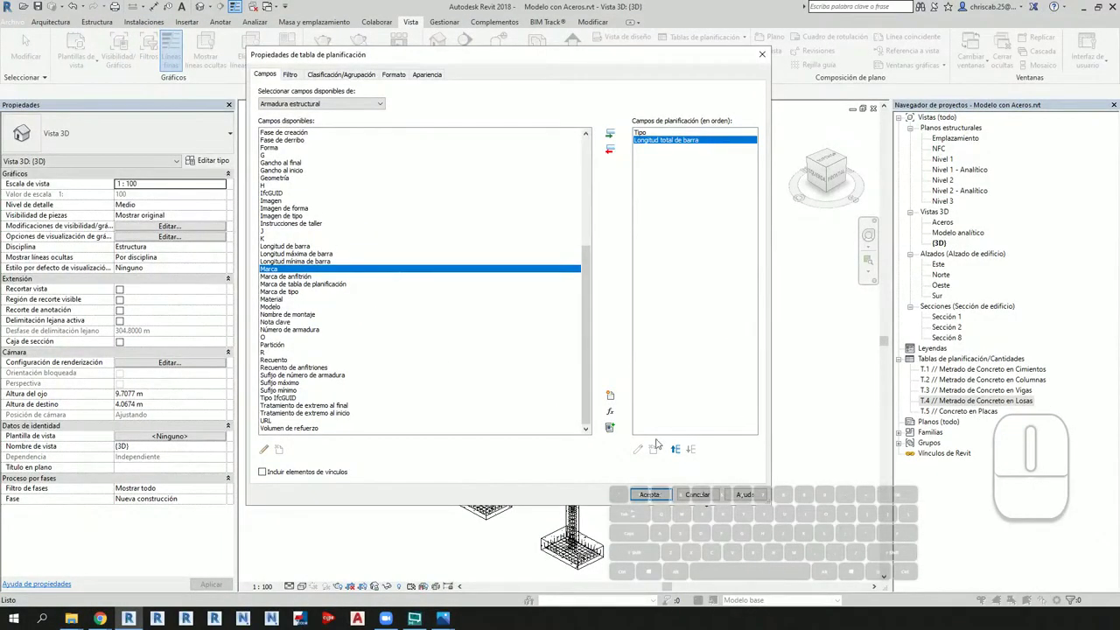
left_click(648, 495)
scroll(322, 319, "up", 5)
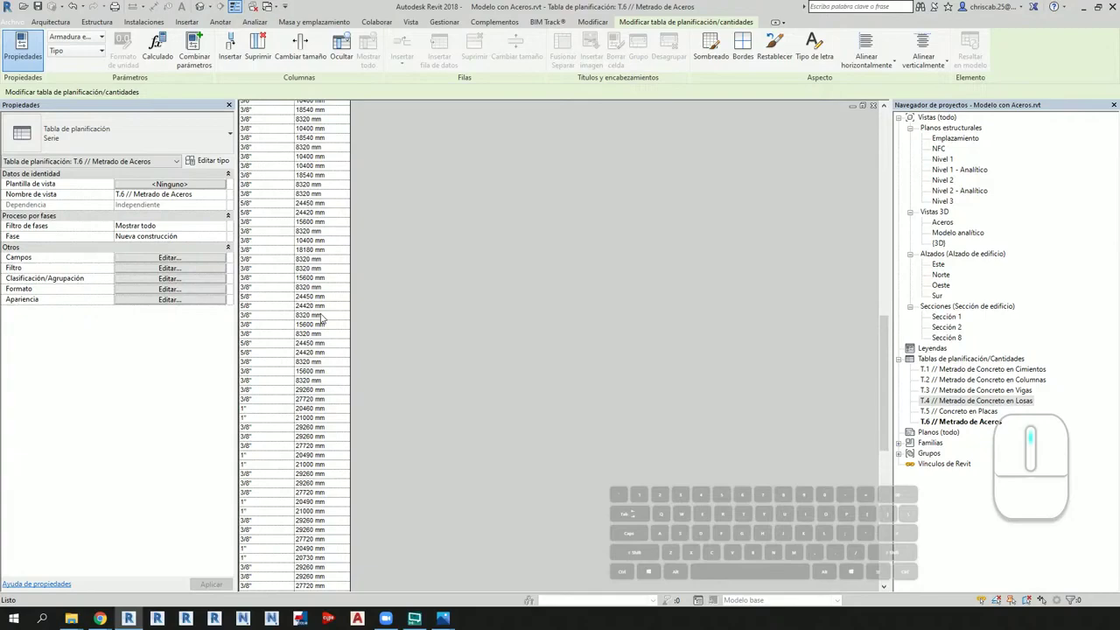
scroll(322, 319, "up", 5)
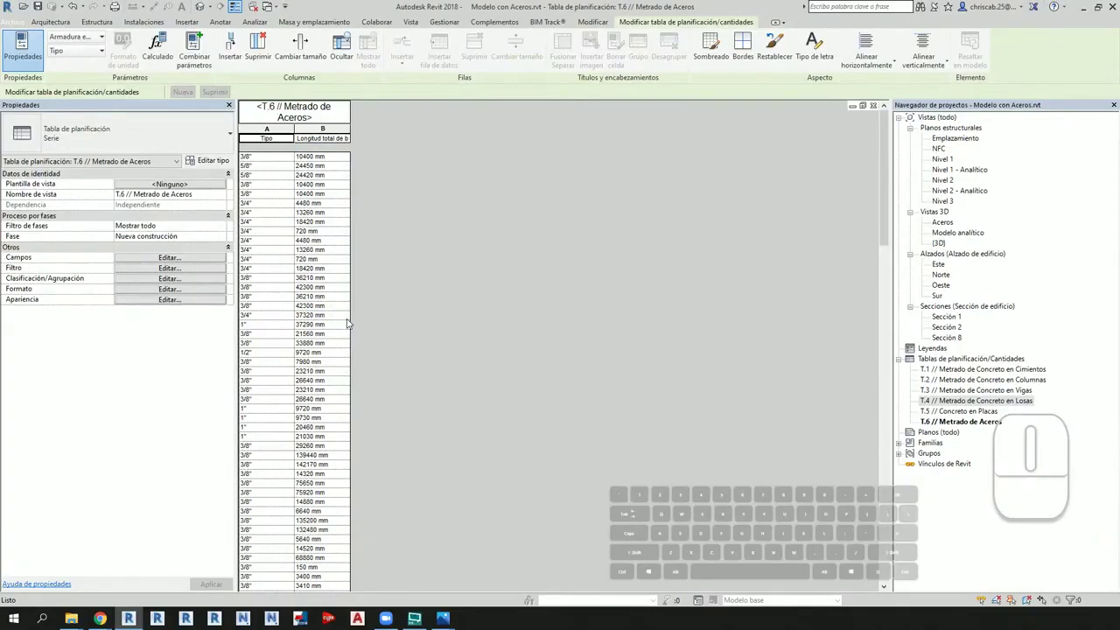
Step: Set the project unit for reinforcement length (Longitud de refuerzo) in the Estructura discipline to metres
left_click(444, 22)
left_click(323, 65)
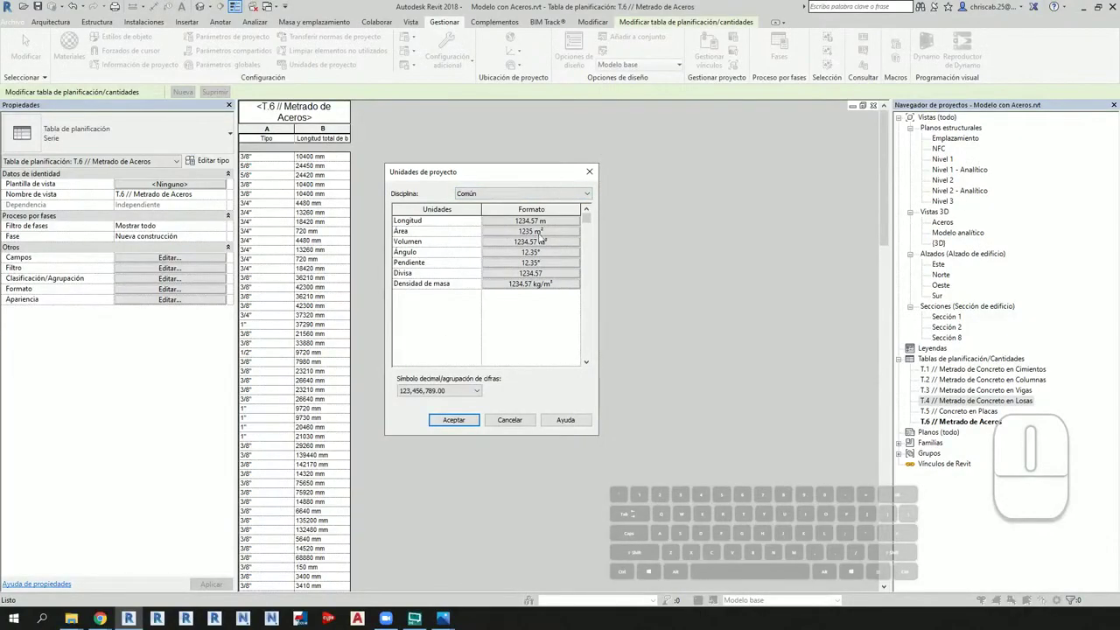
left_click(483, 194)
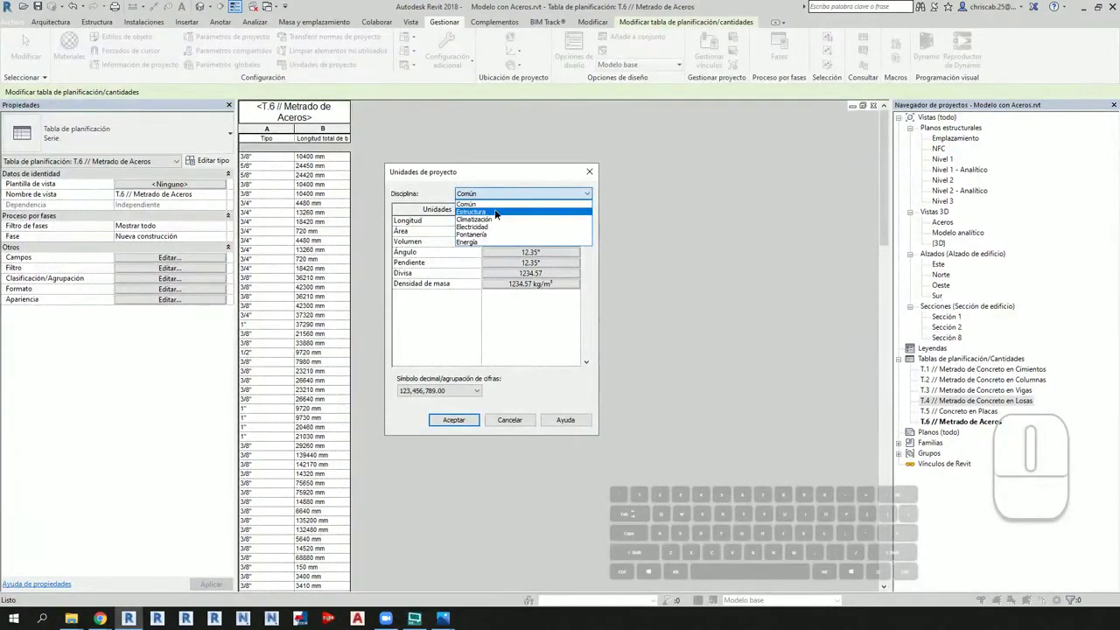
left_click(498, 215)
scroll(525, 295, "down", 5)
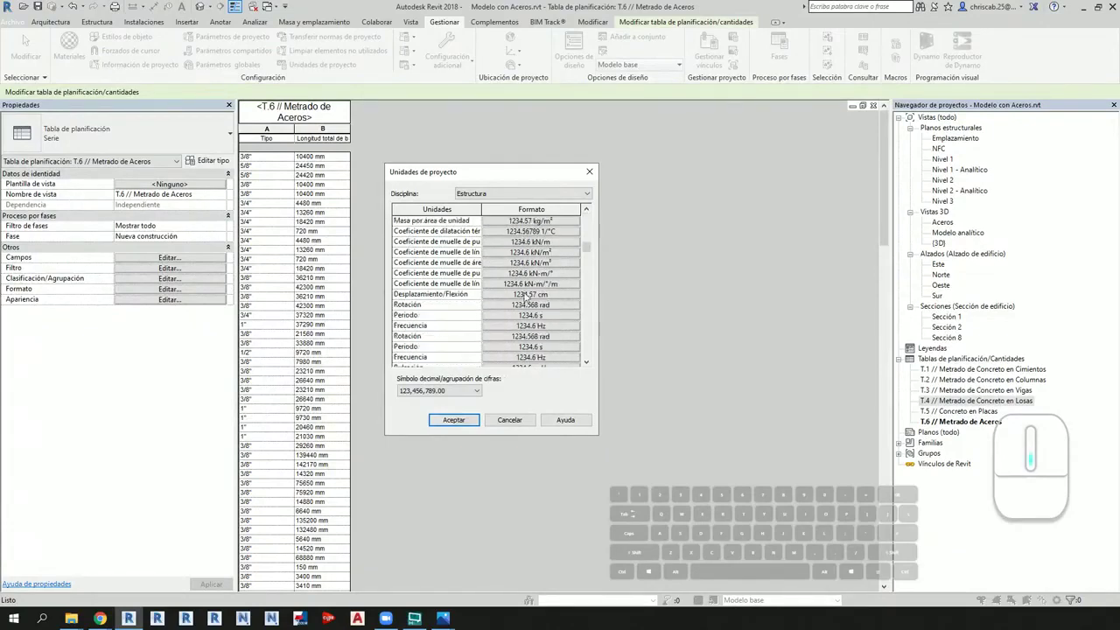
scroll(525, 302, "down", 1)
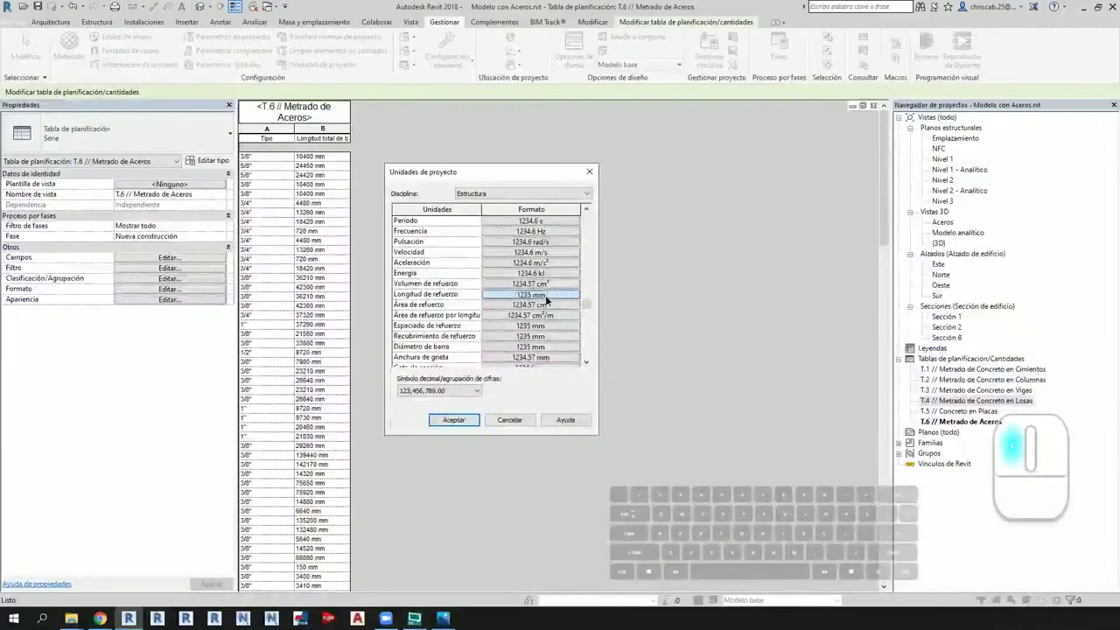
left_click(608, 287)
key("Escape")
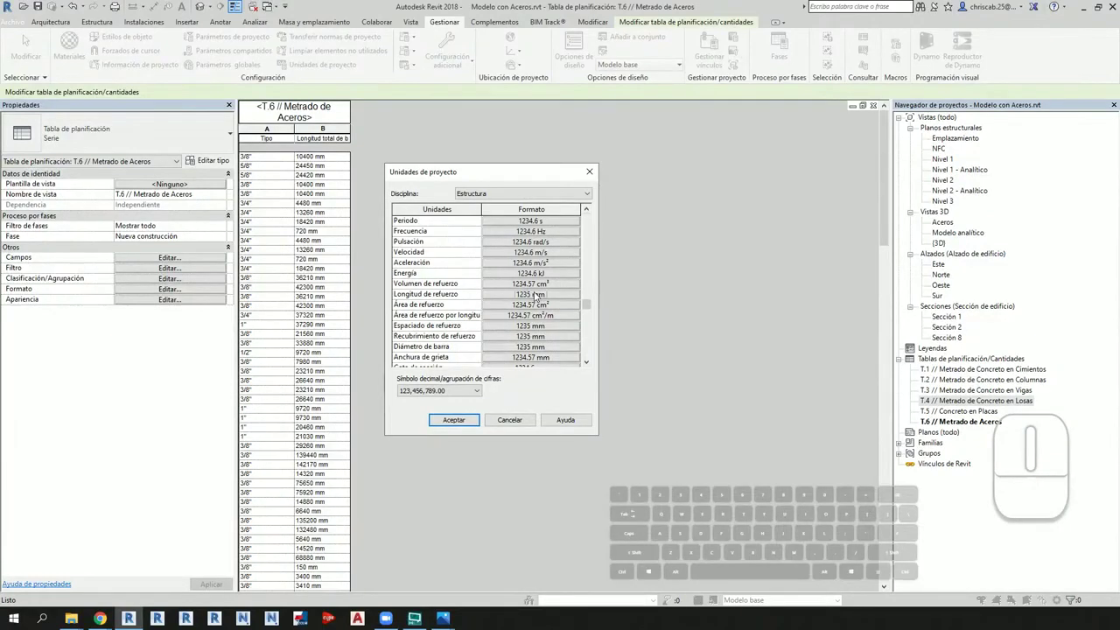
left_click(536, 296)
left_click(525, 241)
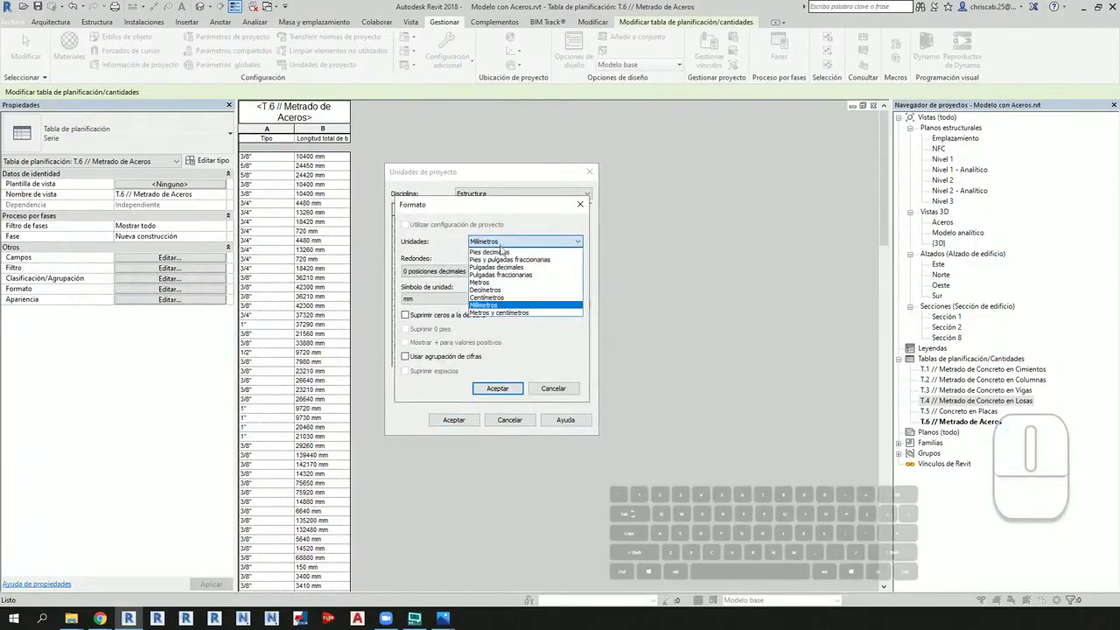
left_click(501, 285)
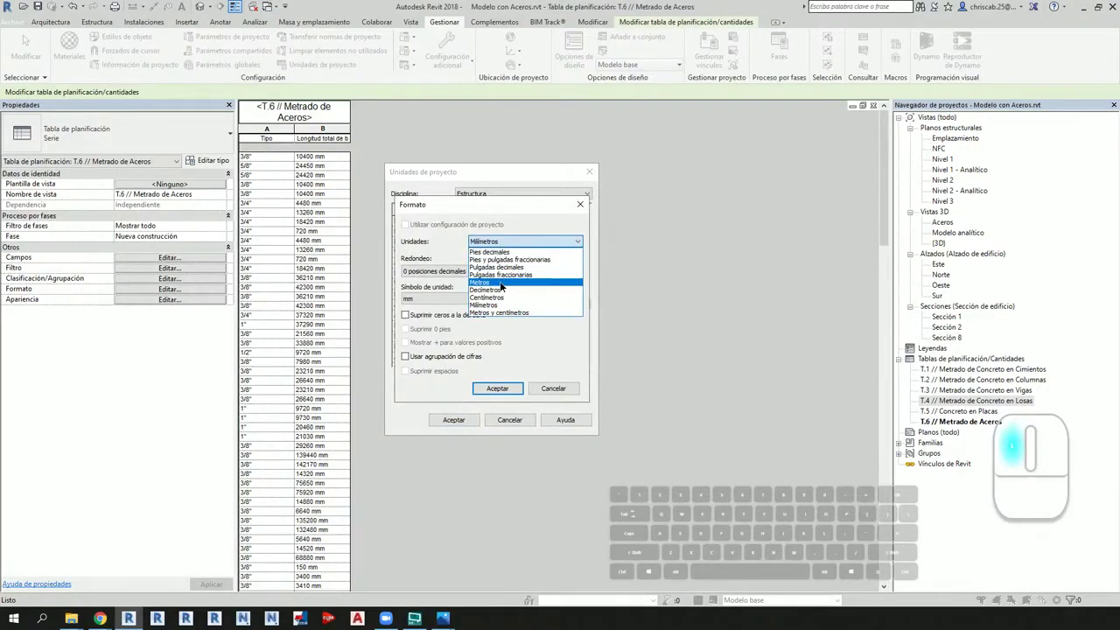
left_click(497, 387)
left_click(455, 420)
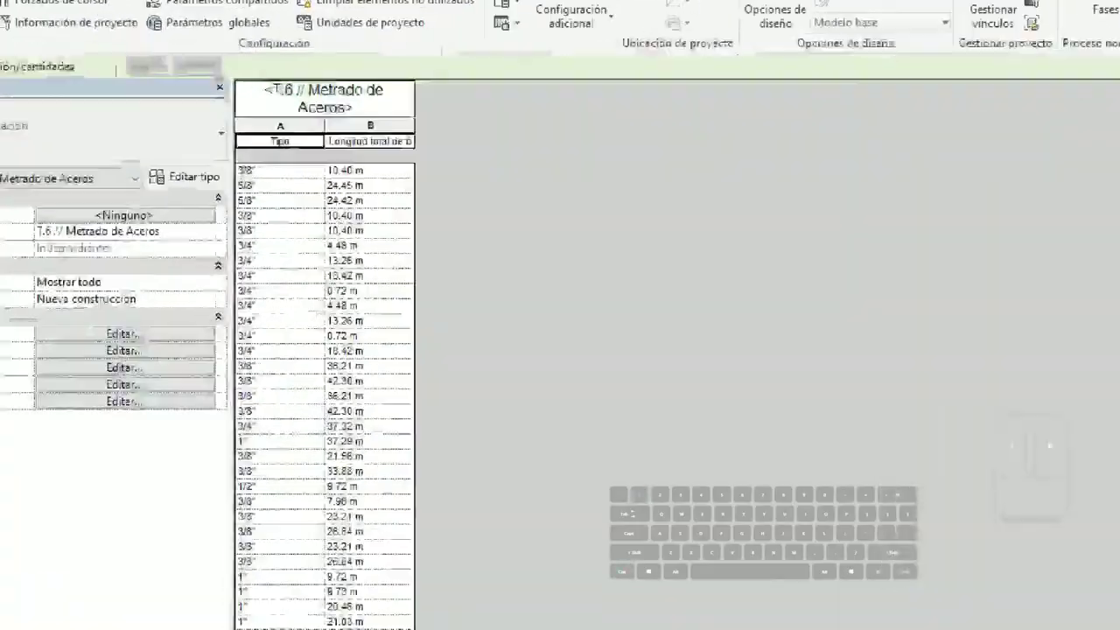
Step: Sort the rebar schedule by Tipo with group footers, enable grand totals, and stop itemizing every instance
left_click(123, 368)
left_click(764, 129)
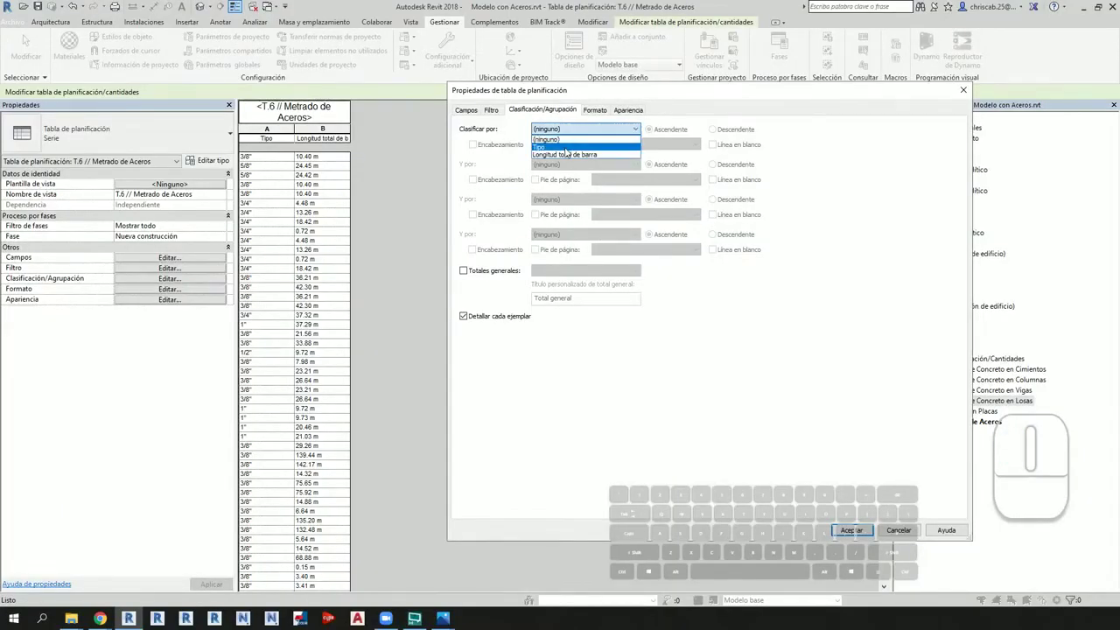
left_click(759, 174)
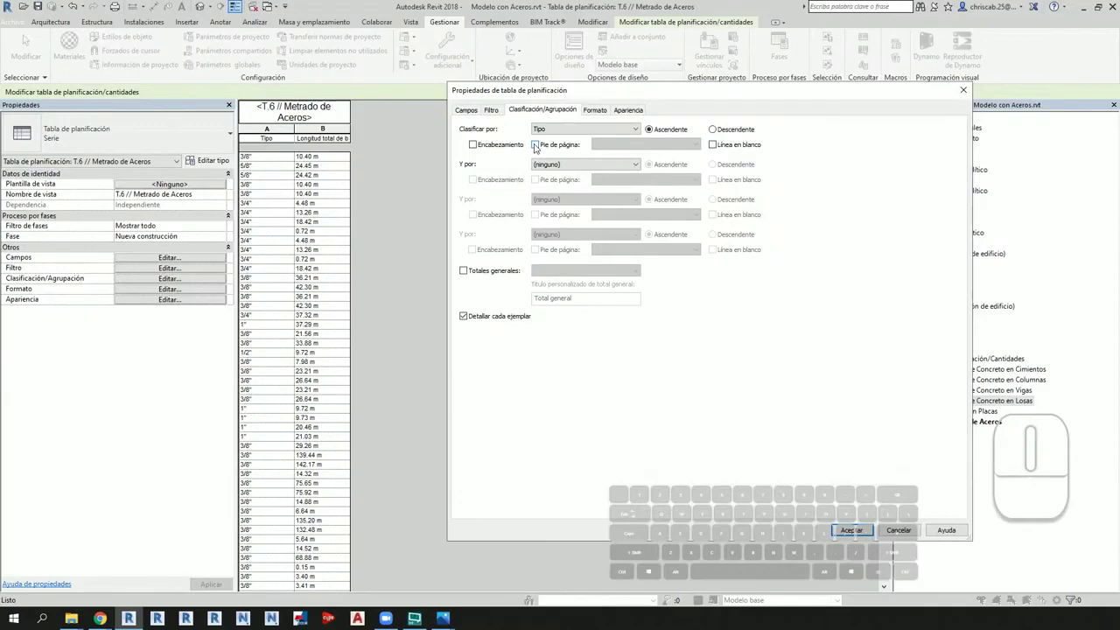
key("Return")
scroll(299, 335, "down", 5)
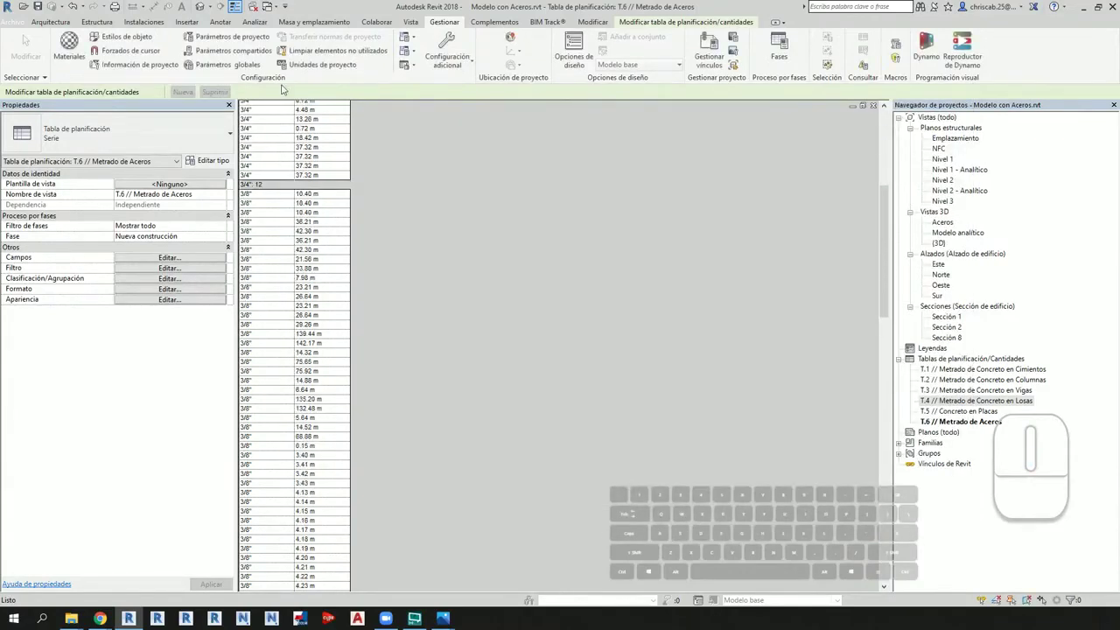
scroll(297, 350, "down", 4)
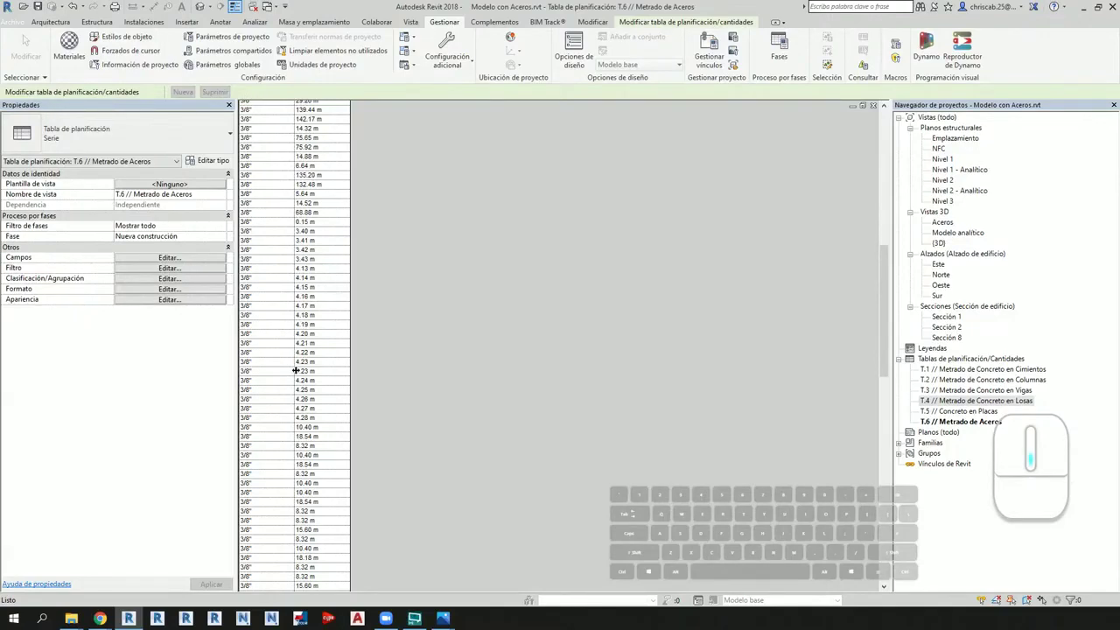
scroll(295, 370, "up", 10)
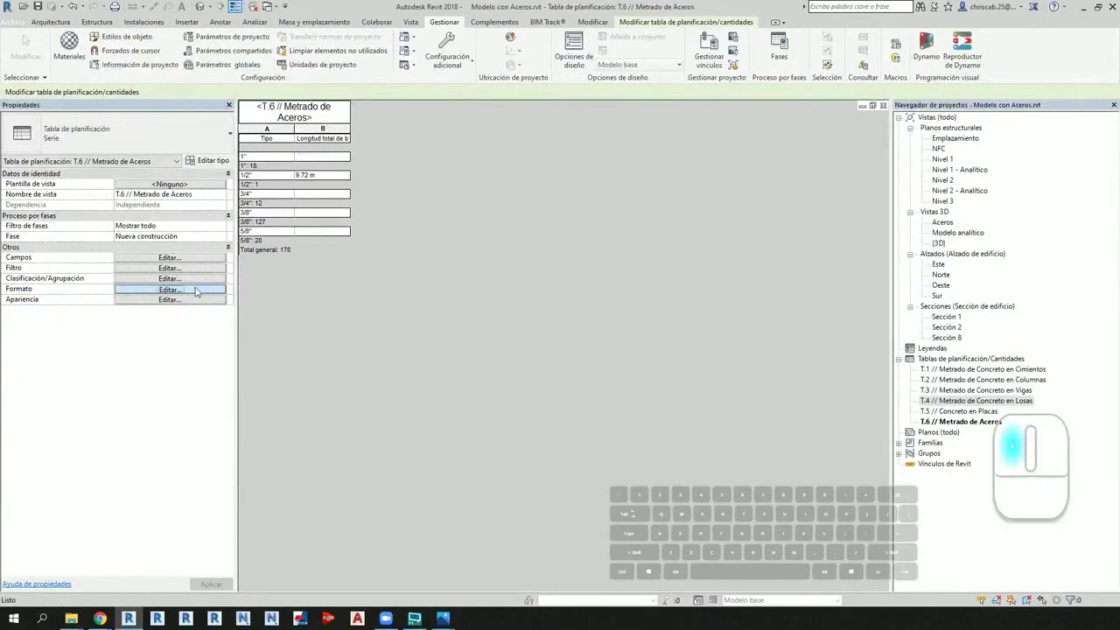
Step: Calculate totals for the Longitud total de barra column and remove the footers from the Tipo groups
left_click(115, 443)
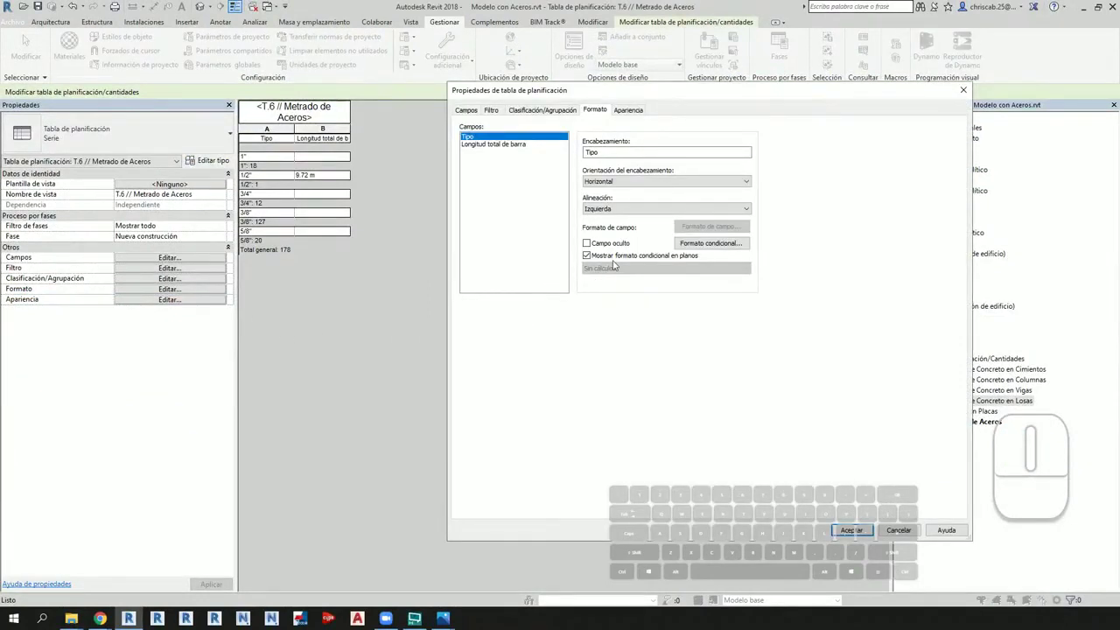
left_click(852, 530)
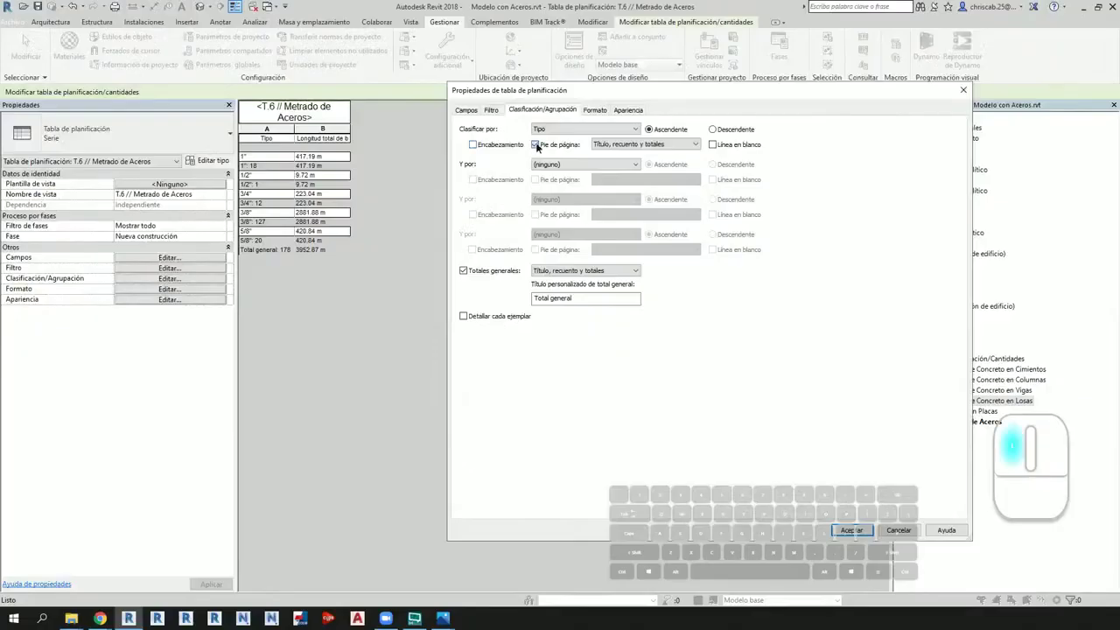
left_click(534, 148)
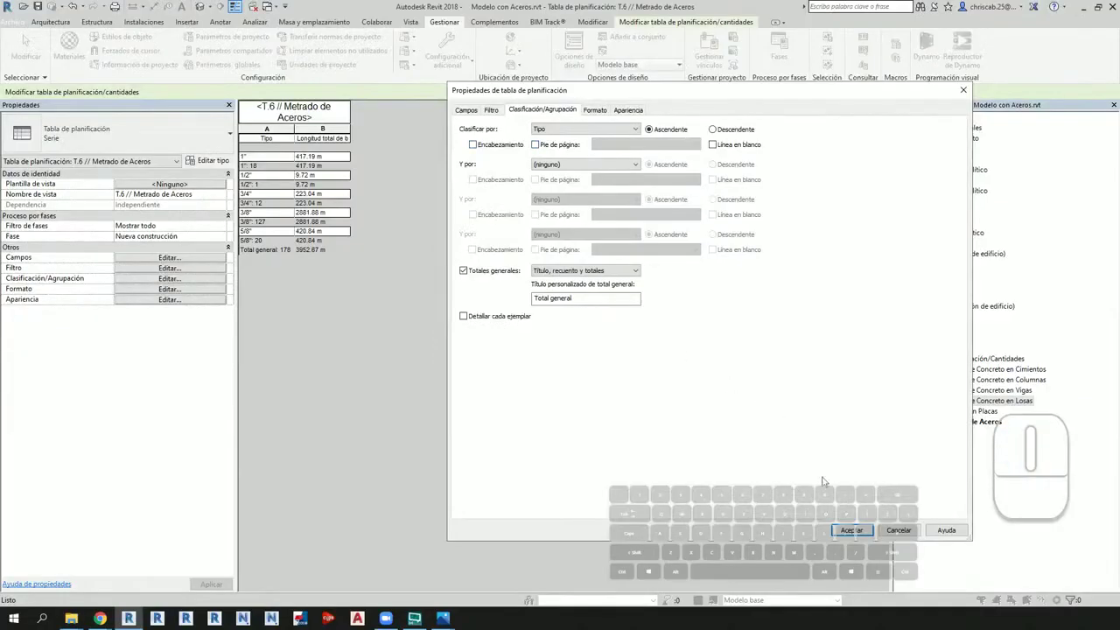
left_click(852, 530)
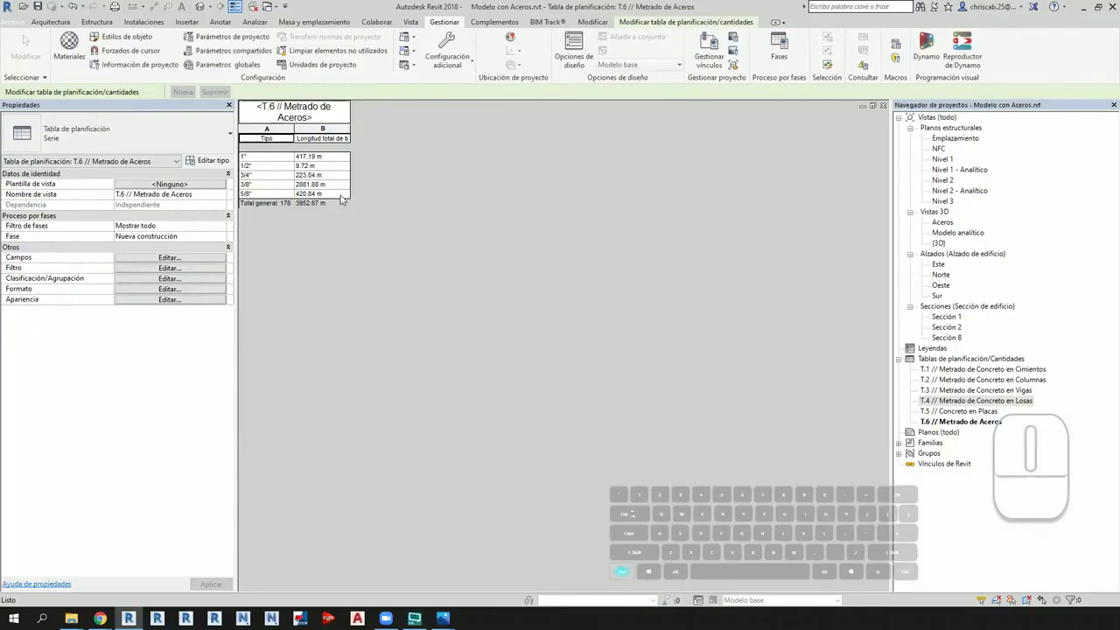
scroll(342, 201, "up", 2, "ctrl")
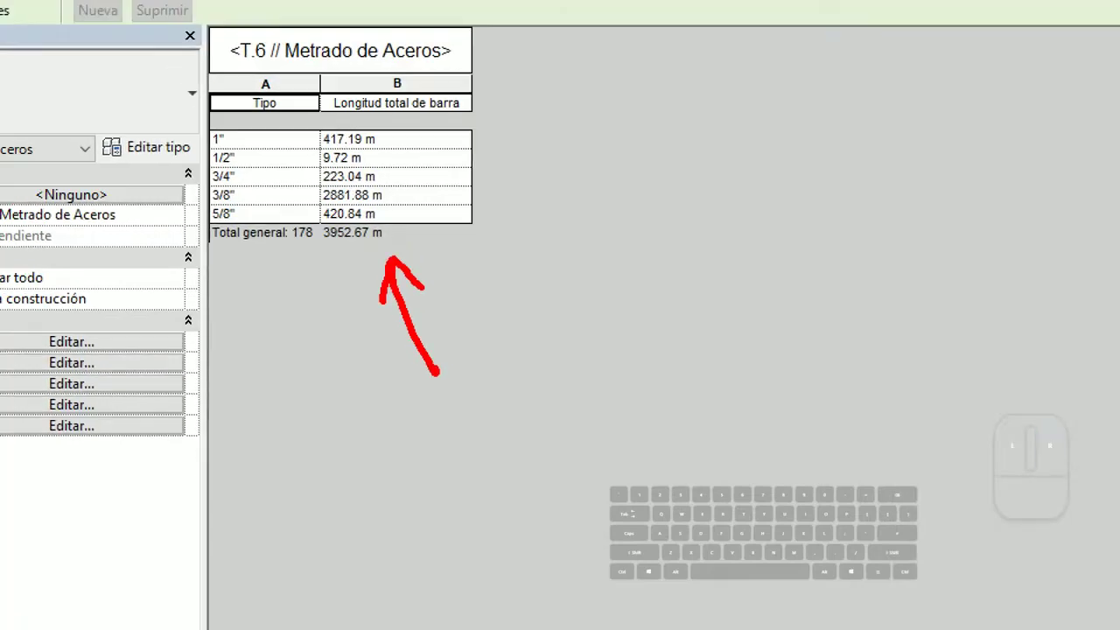
left_click(212, 127)
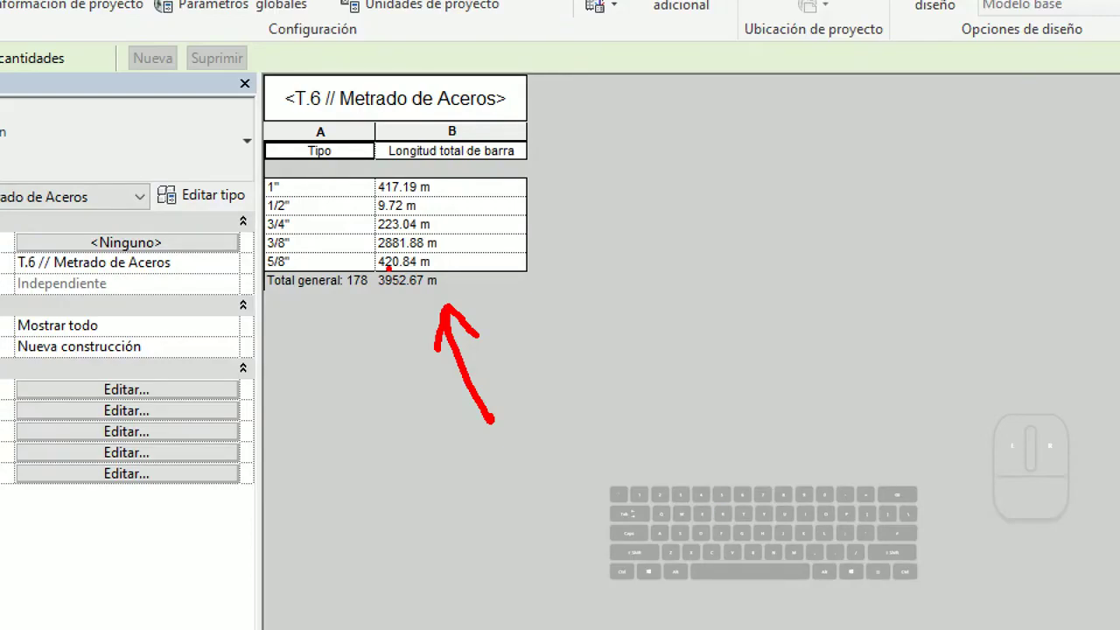
left_click_drag(362, 266, 470, 306, "ctrl")
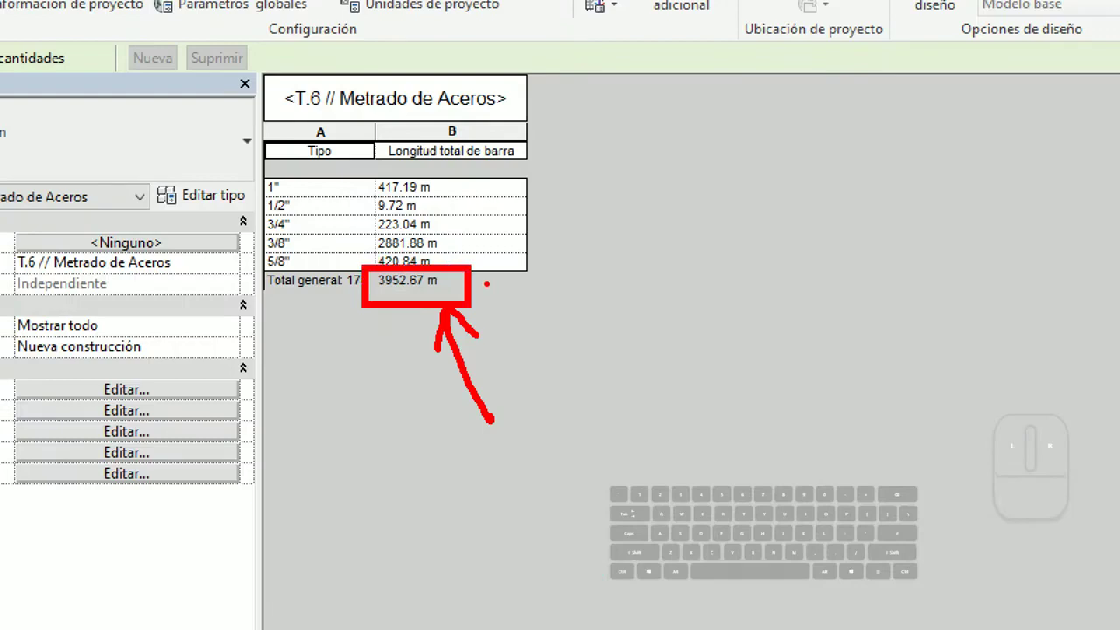
left_click_drag(468, 170, 457, 264)
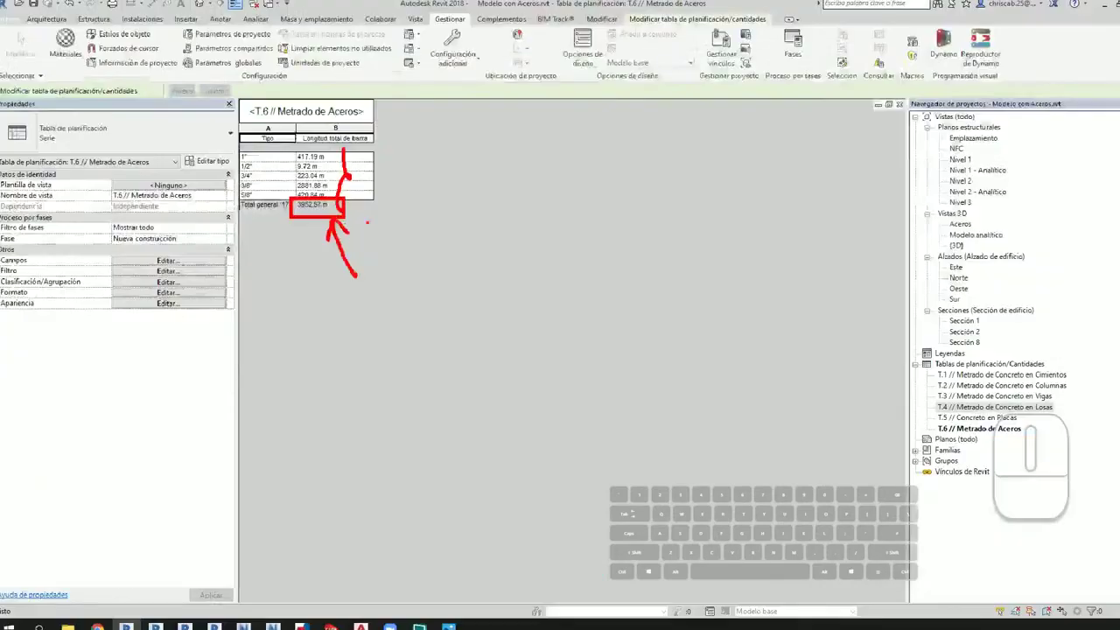
key("Escape")
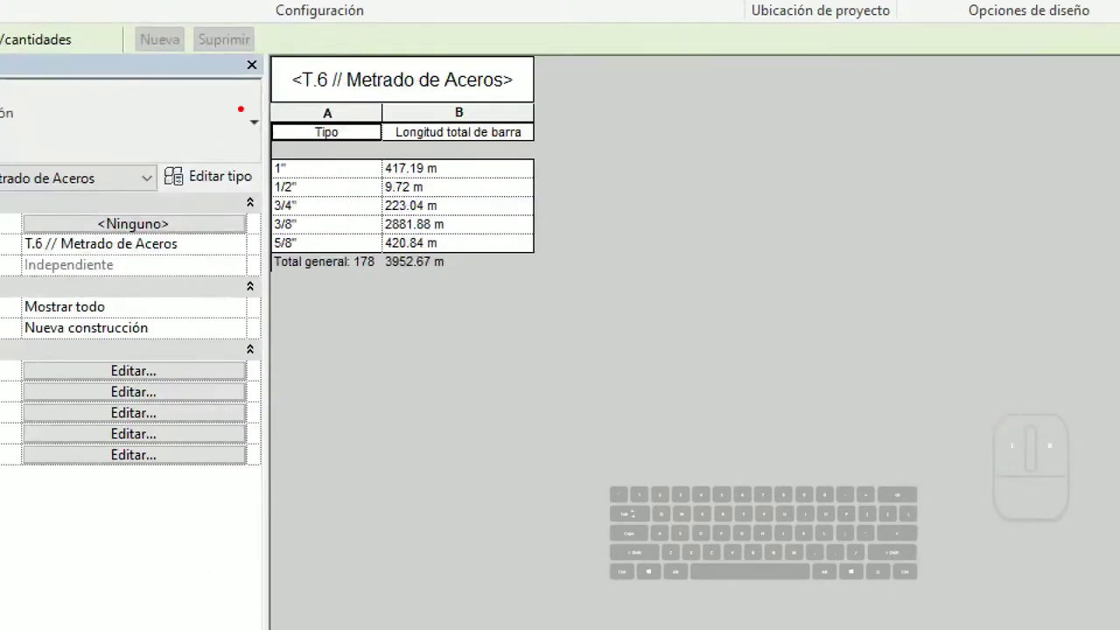
mouse_move(230, 92)
left_mouse_down("ctrl")
mouse_move(312, 183)
mouse_move(381, 234)
left_mouse_up("ctrl")
key("Escape")
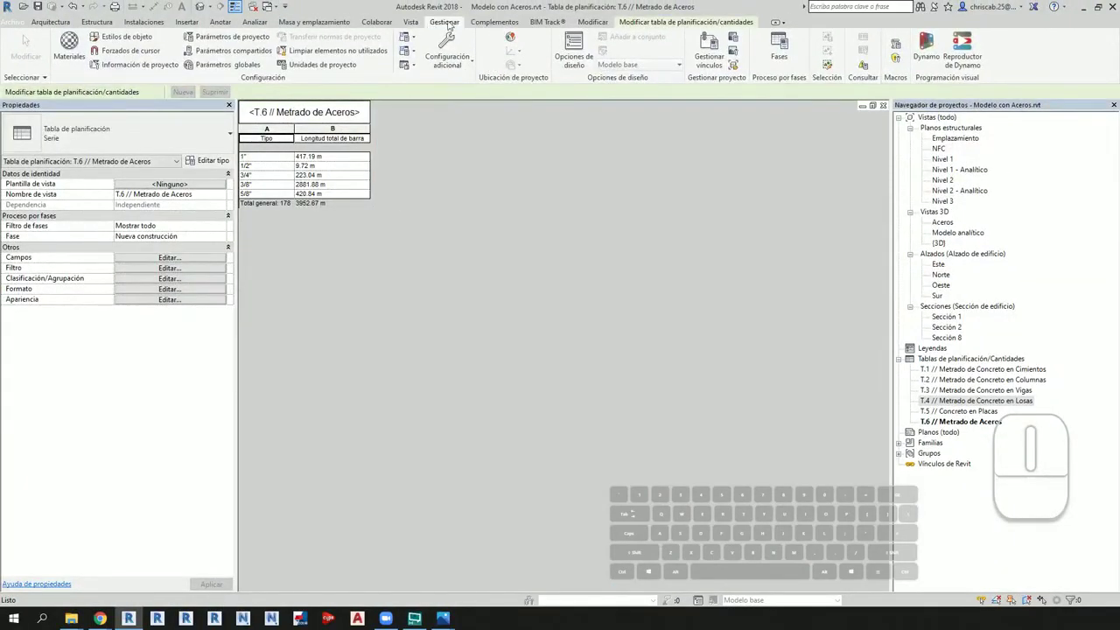
Step: Add a new project parameter named Peso Nominal
key("ctrl+1")
left_click_drag(145, 54, 352, 87, "ctrl")
key("Escape")
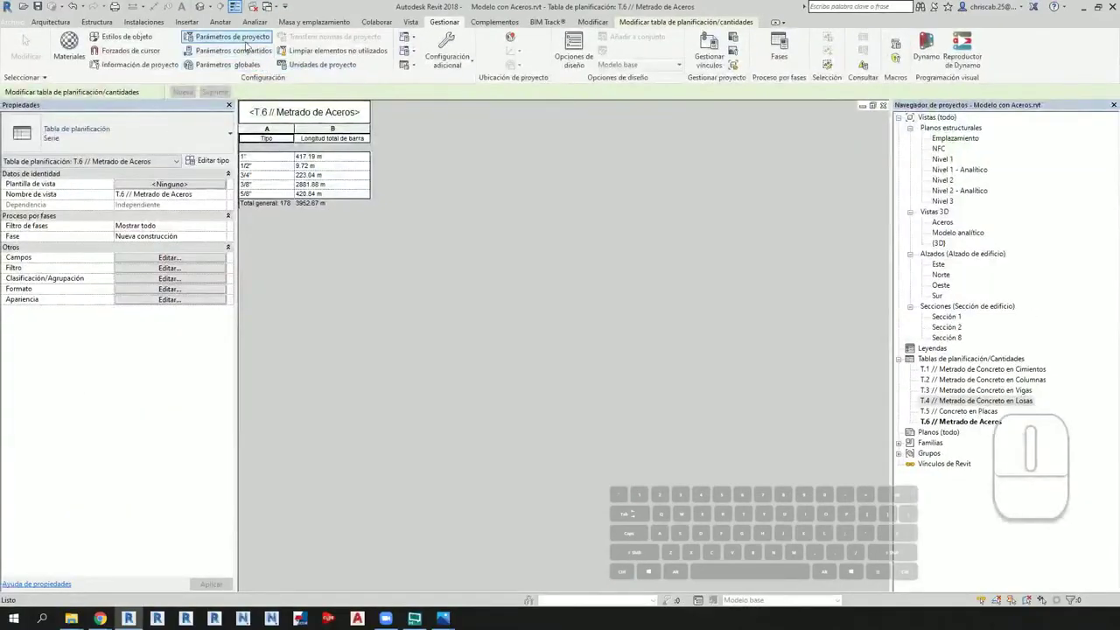
left_click(258, 73)
mouse_move(442, 58)
left_mouse_down()
mouse_move(531, 126)
mouse_move(700, 214)
left_mouse_up()
key("ctrl+1")
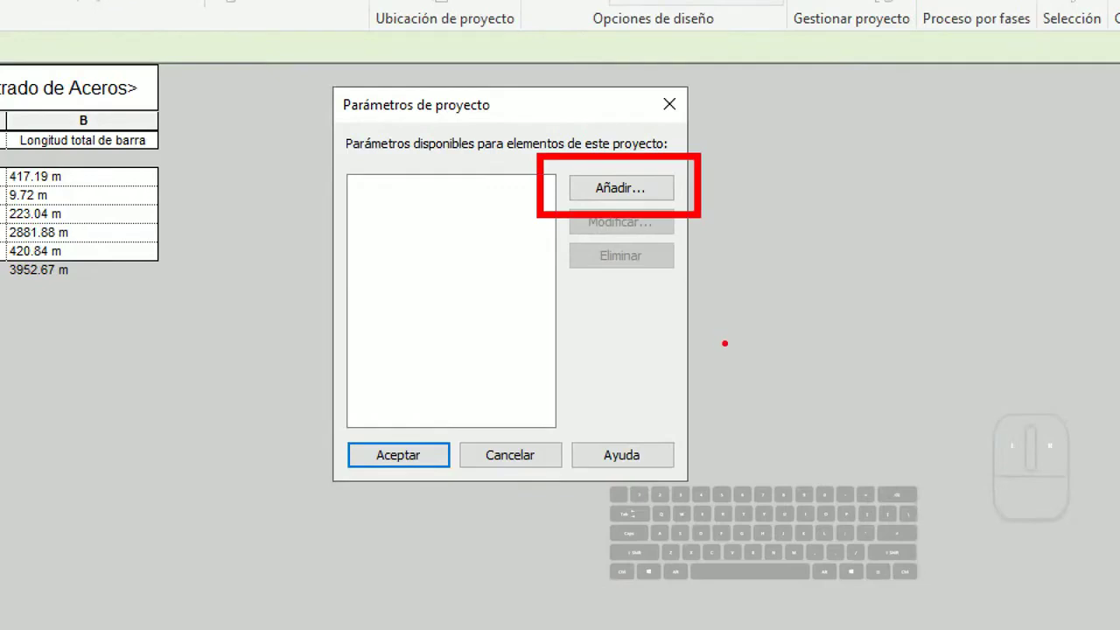
key("Escape")
left_click(620, 187)
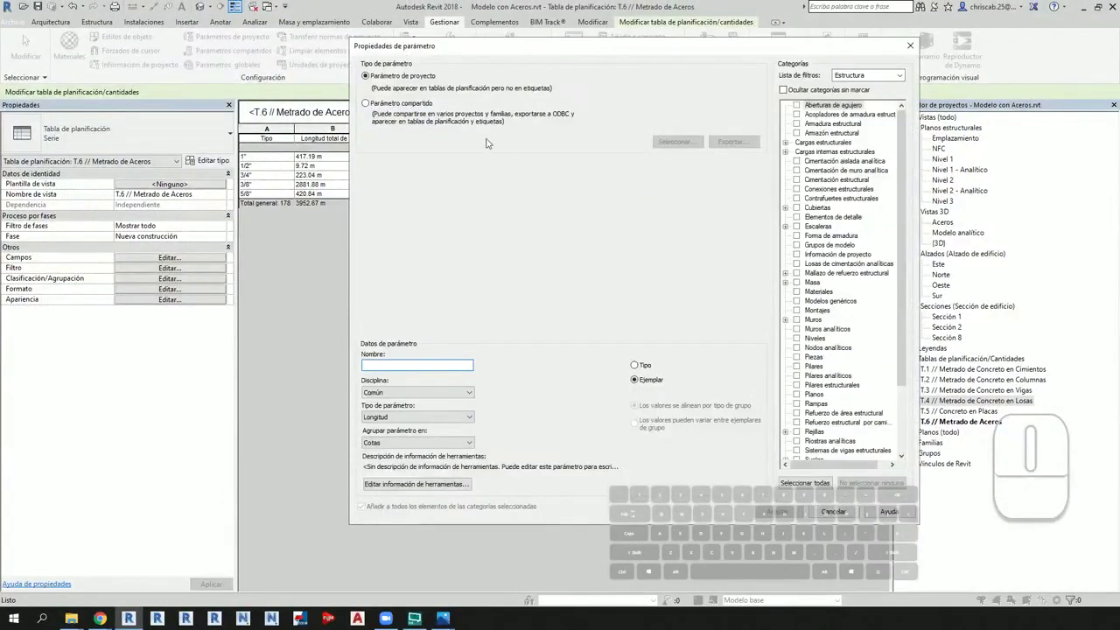
left_click(405, 365)
type("Peso Nomi")
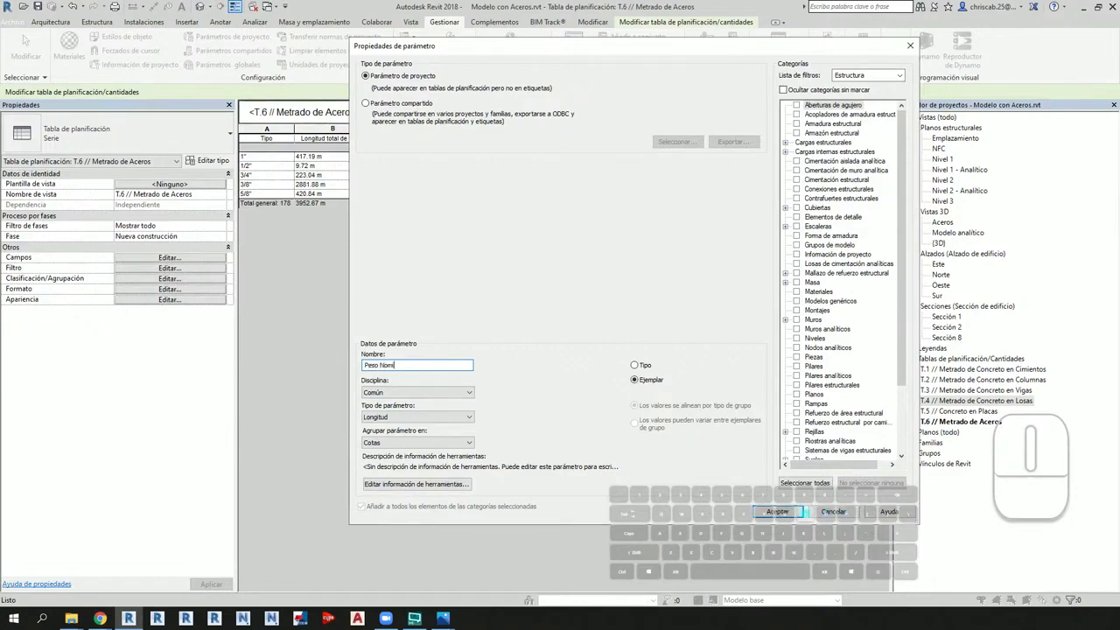
type("nal")
Step: Switch to Chrome, search for "aceros arequipa tabla", and open the image of the PESO (kg/m) SEGÚN DIÁMETRO table
key("alt")
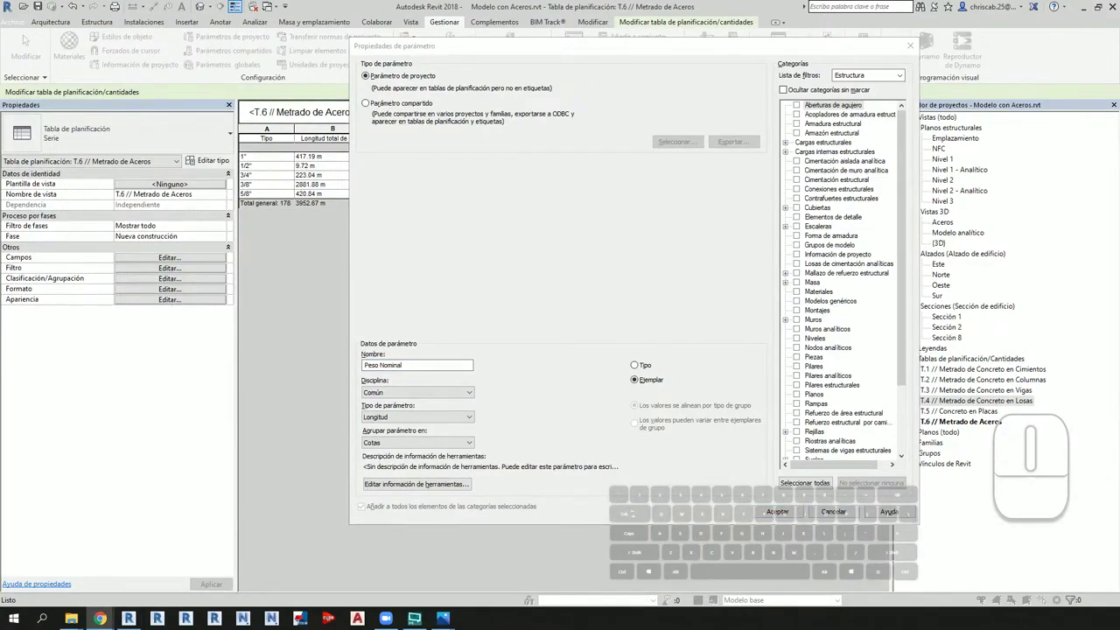
key("alt+Tab")
type("a")
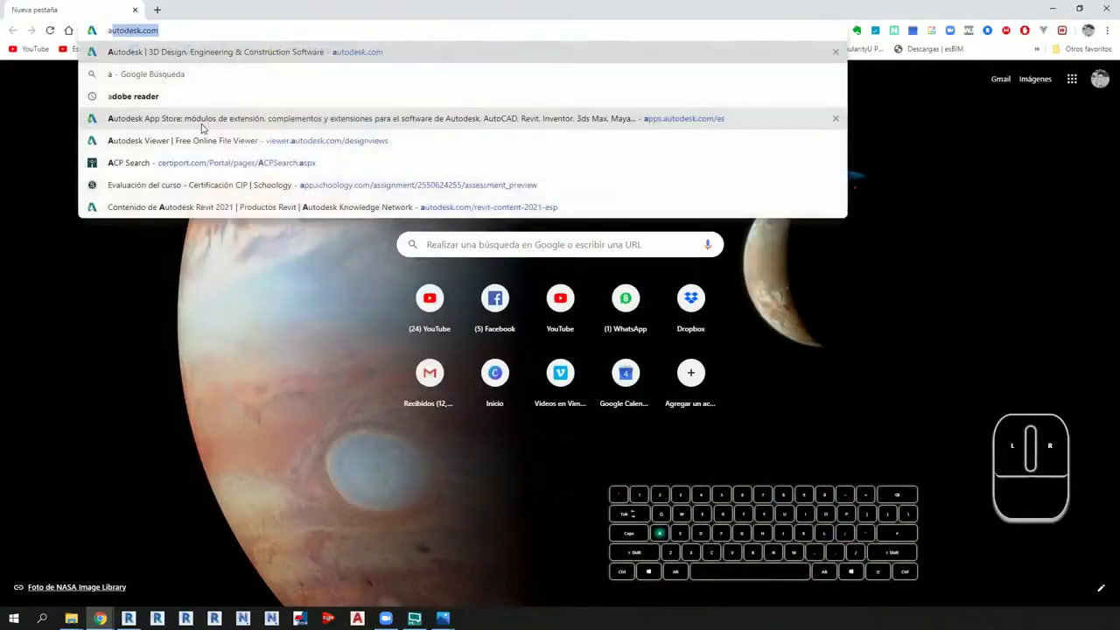
type("ceros")
key("Down")
key("Return")
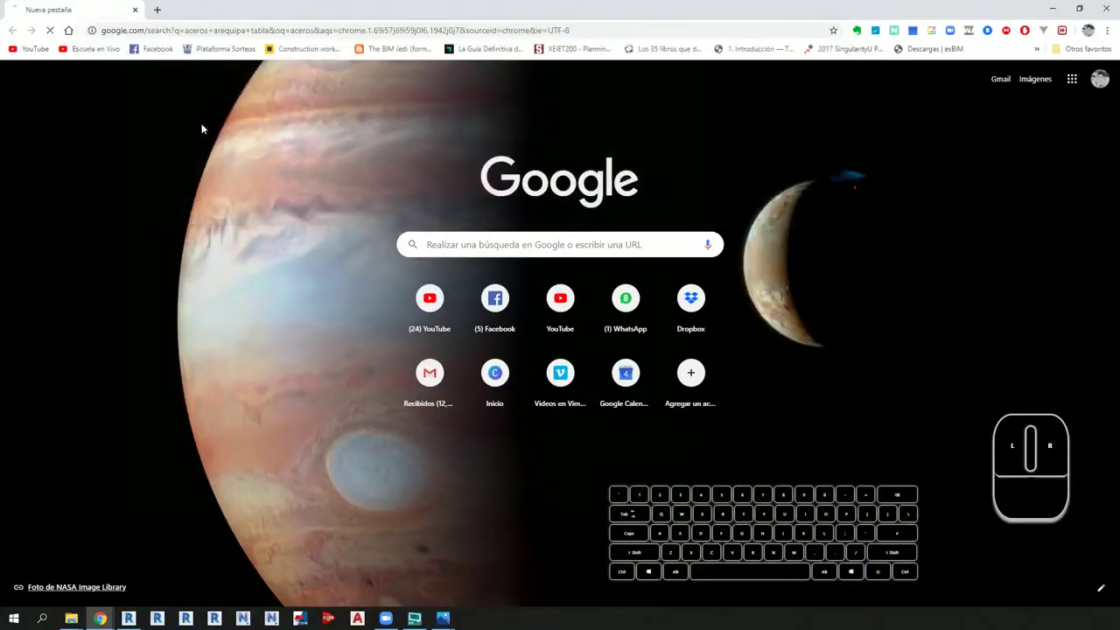
left_click(140, 325)
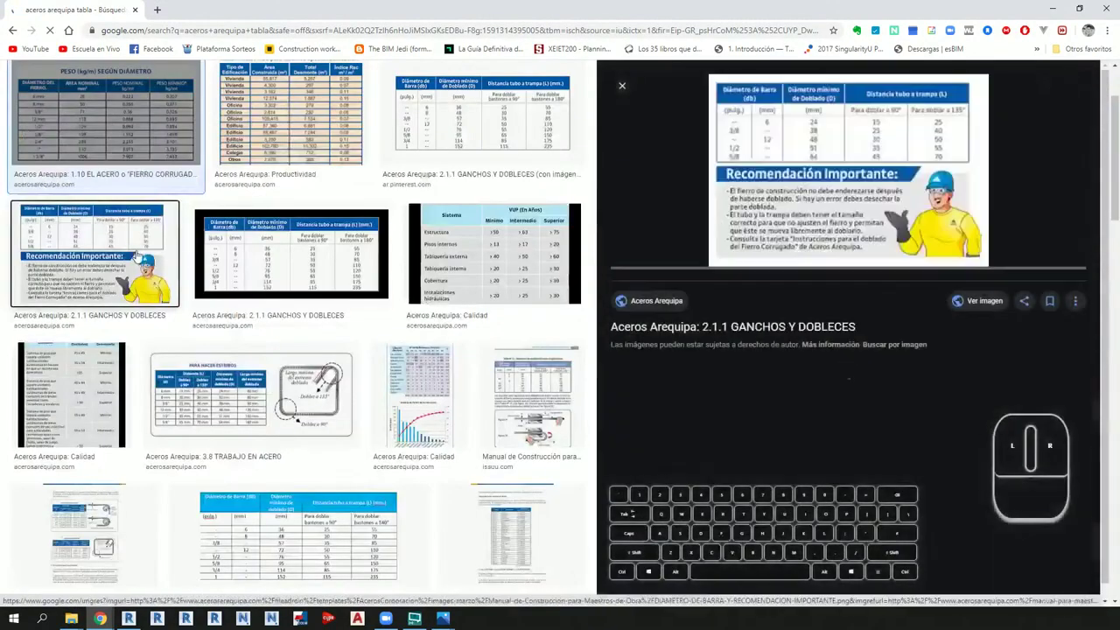
left_click(105, 114)
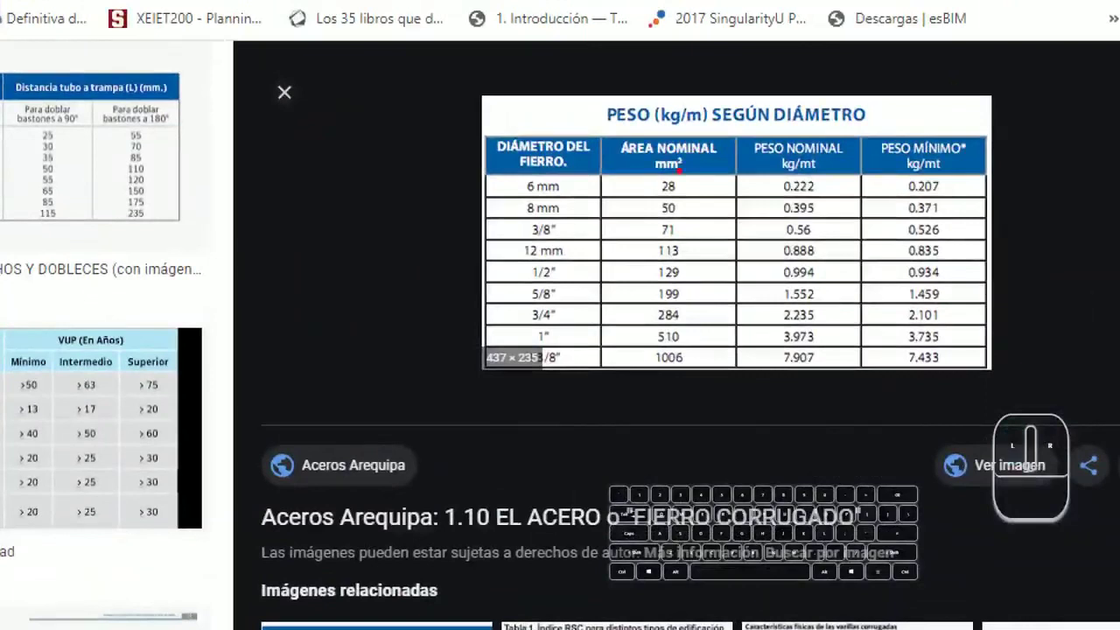
Step: Examine the nominal weight in kg/m for each bar diameter in the table and switch back to Revit
key("ctrl")
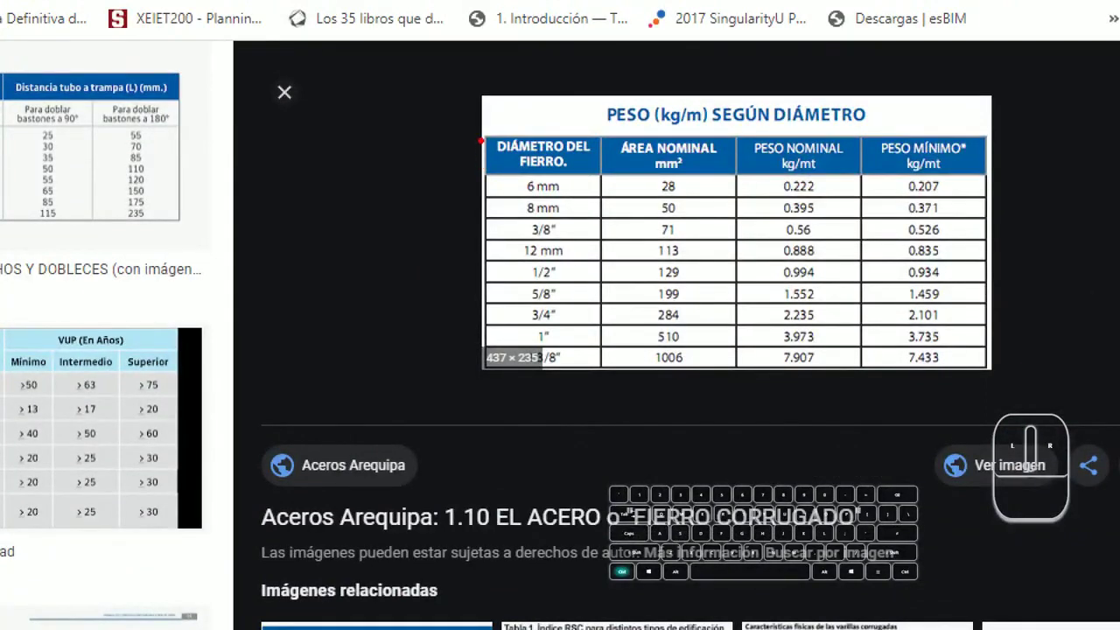
mouse_move(473, 115)
left_mouse_down("ctrl")
mouse_move(795, 338)
mouse_move(878, 369)
left_mouse_up("ctrl")
mouse_move(707, 223)
left_mouse_down()
mouse_move(759, 232)
mouse_move(768, 246)
mouse_move(752, 268)
left_mouse_up()
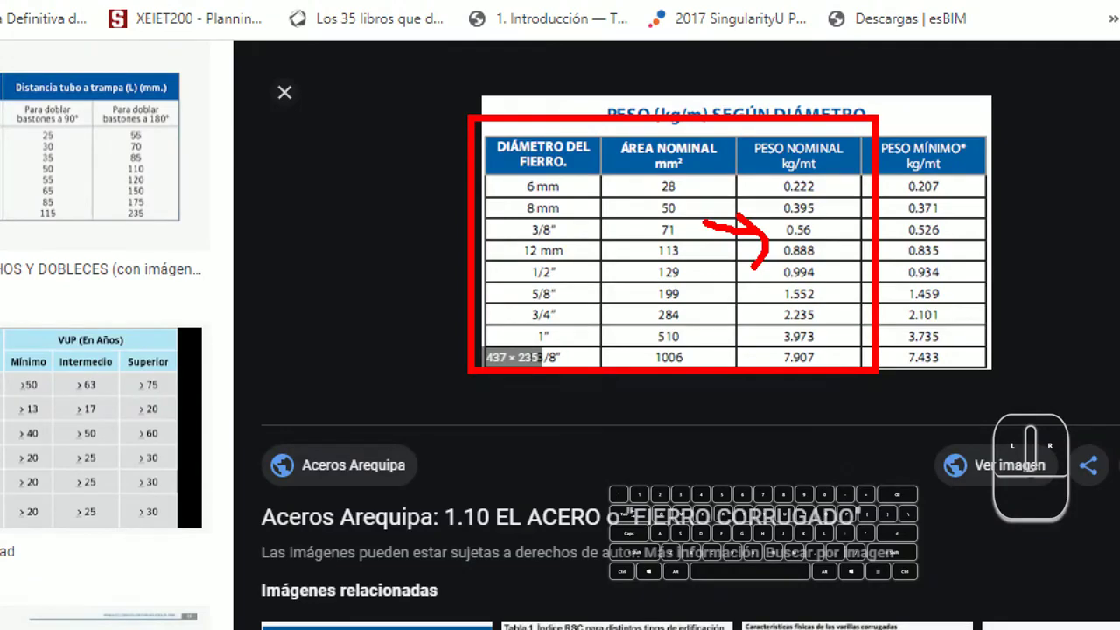
key("Escape")
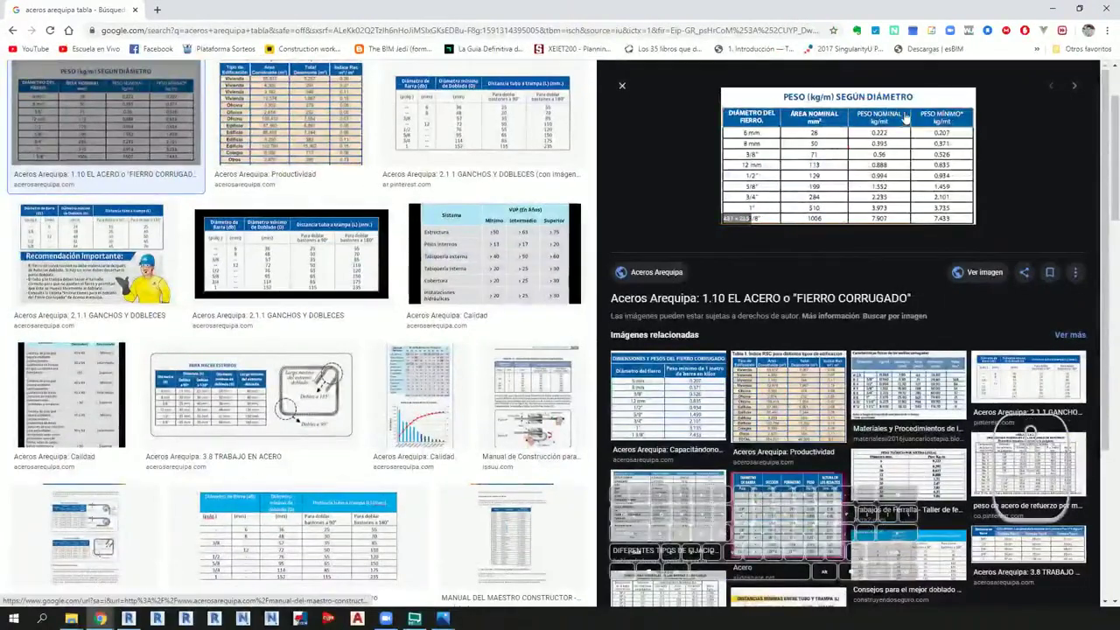
key("ctrl+1")
left_click(893, 107)
left_click_drag(799, 104, 932, 164, "ctrl")
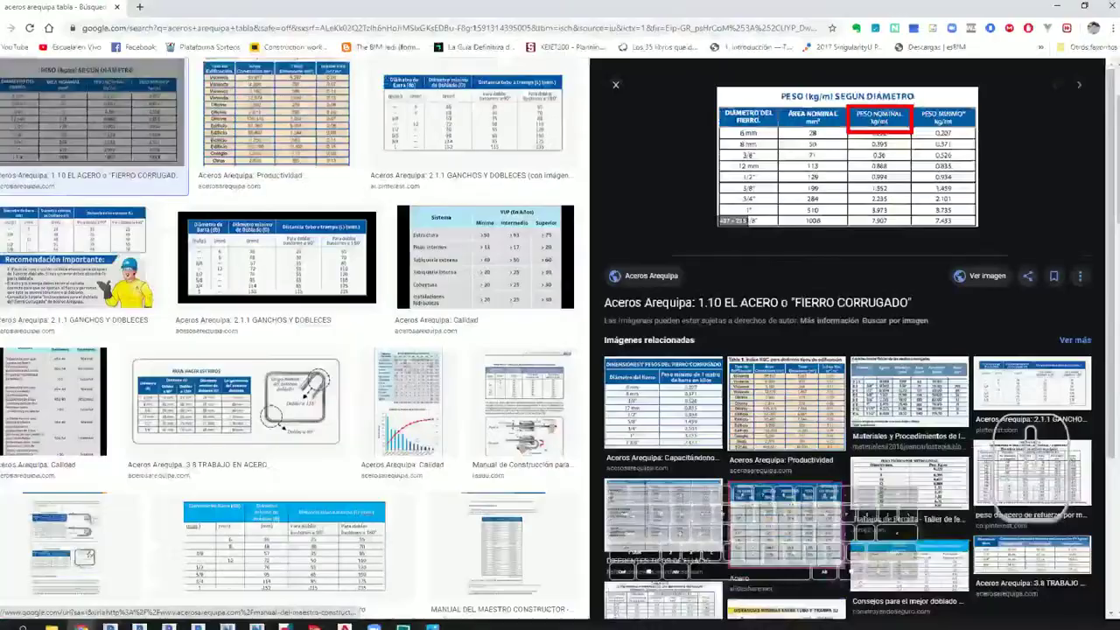
key("Escape")
key("alt+Tab")
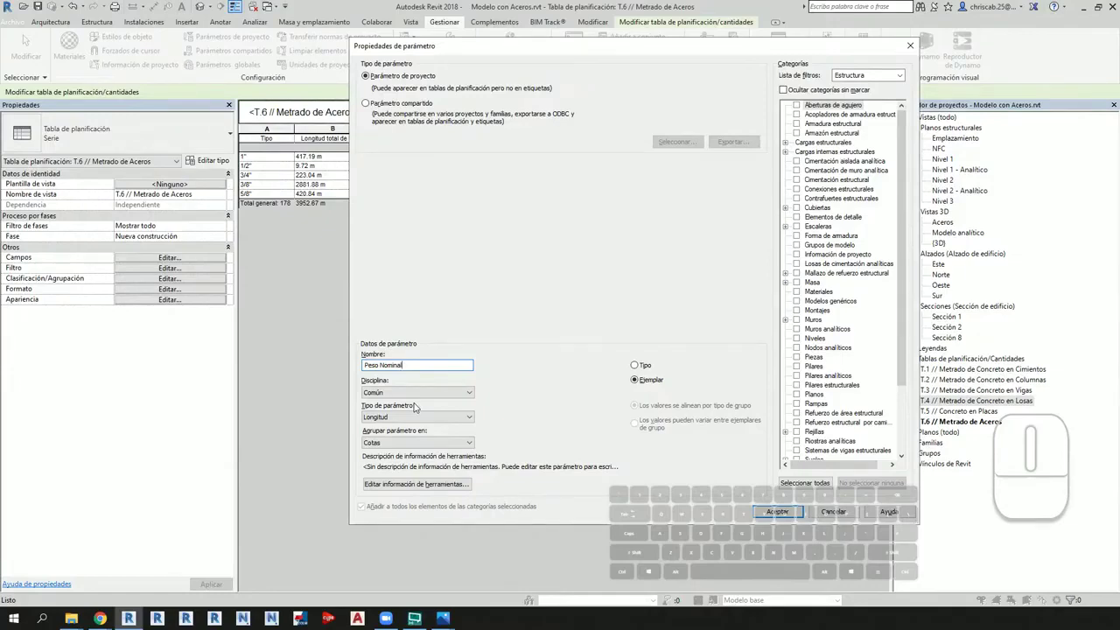
Step: Set the Peso Nominal parameter's discipline to Estructura and look through the available parameter types
key("ctrl+1")
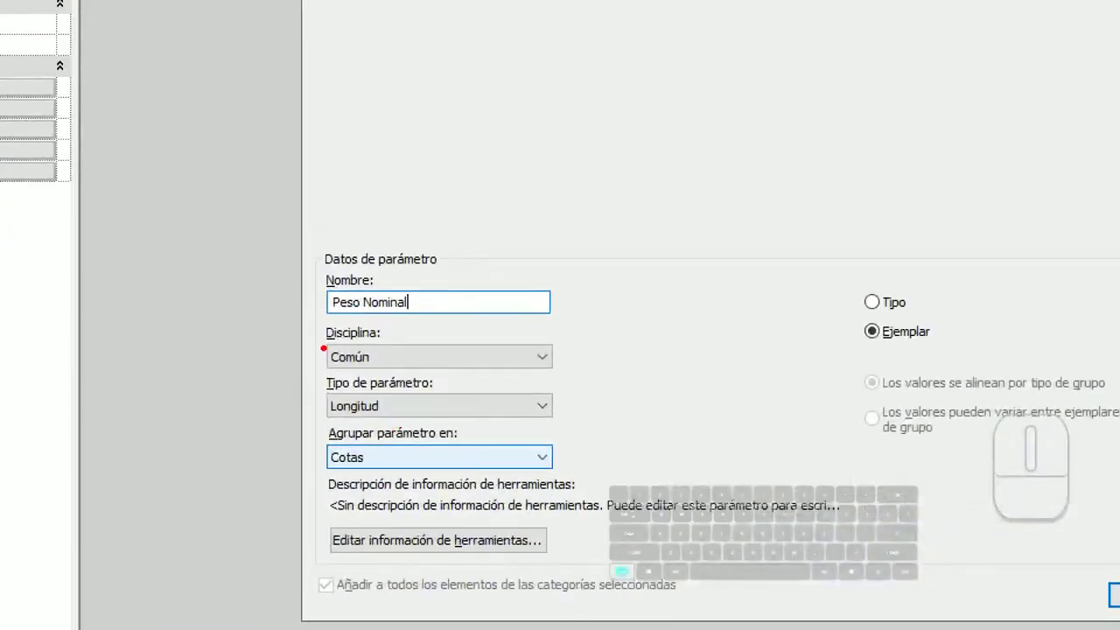
left_click_drag(320, 336, 571, 383, "ctrl")
key("Escape")
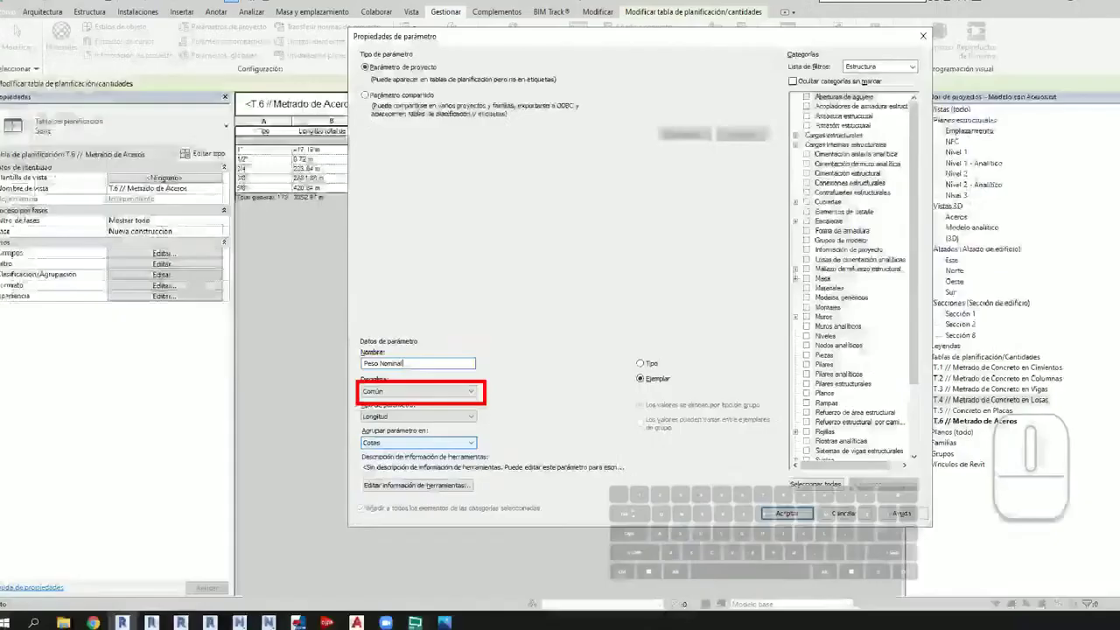
left_click(437, 392)
left_click(431, 412)
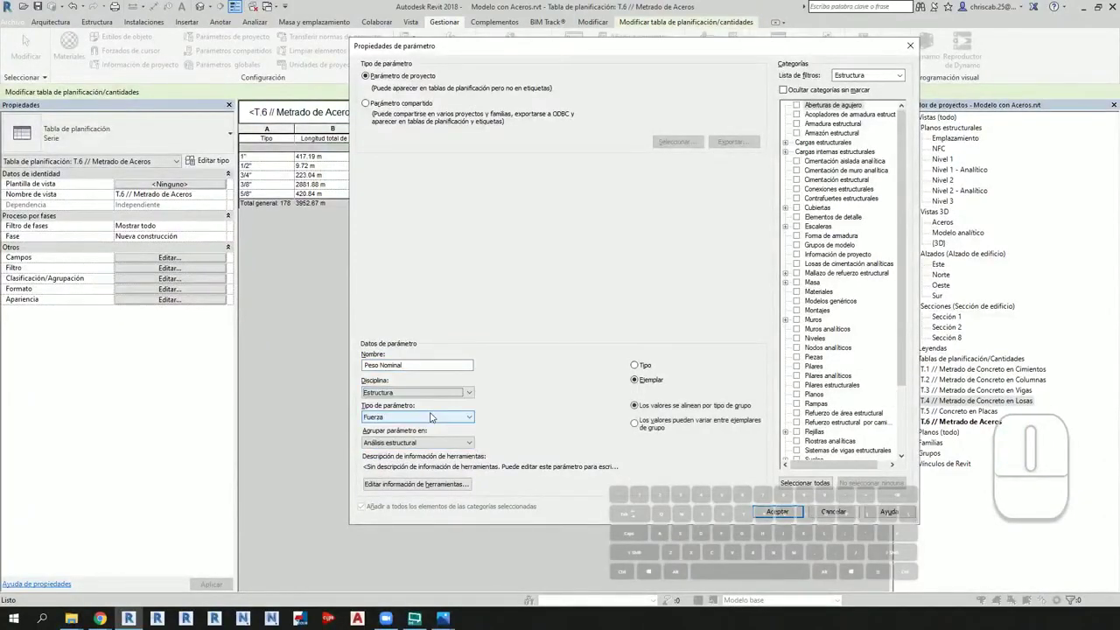
left_click(438, 416)
scroll(472, 331, "down", 3)
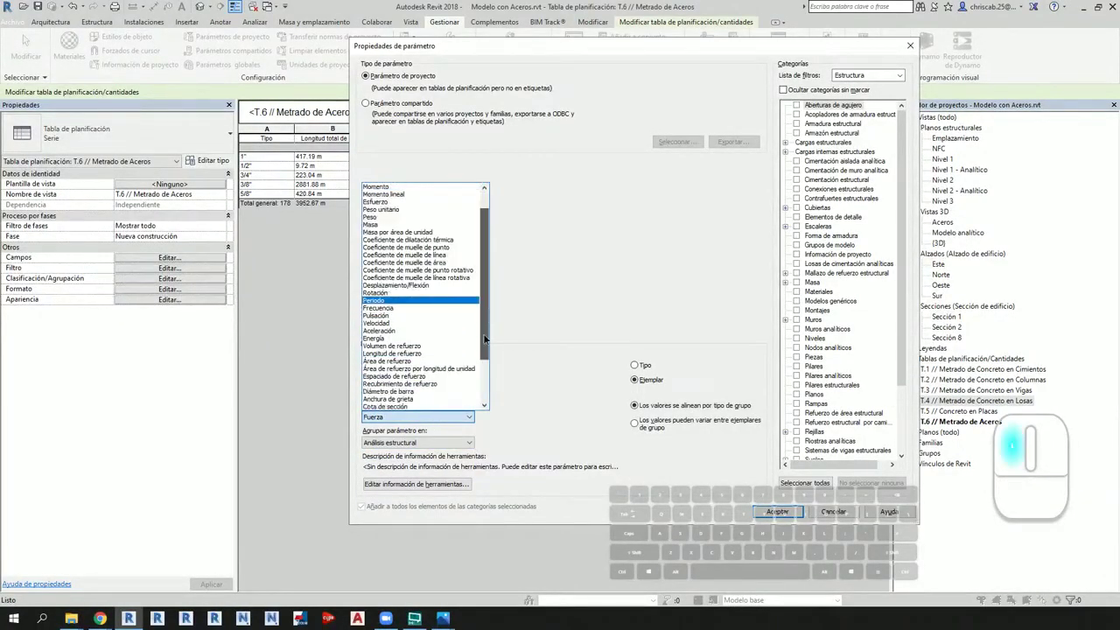
scroll(503, 363, "down", 3)
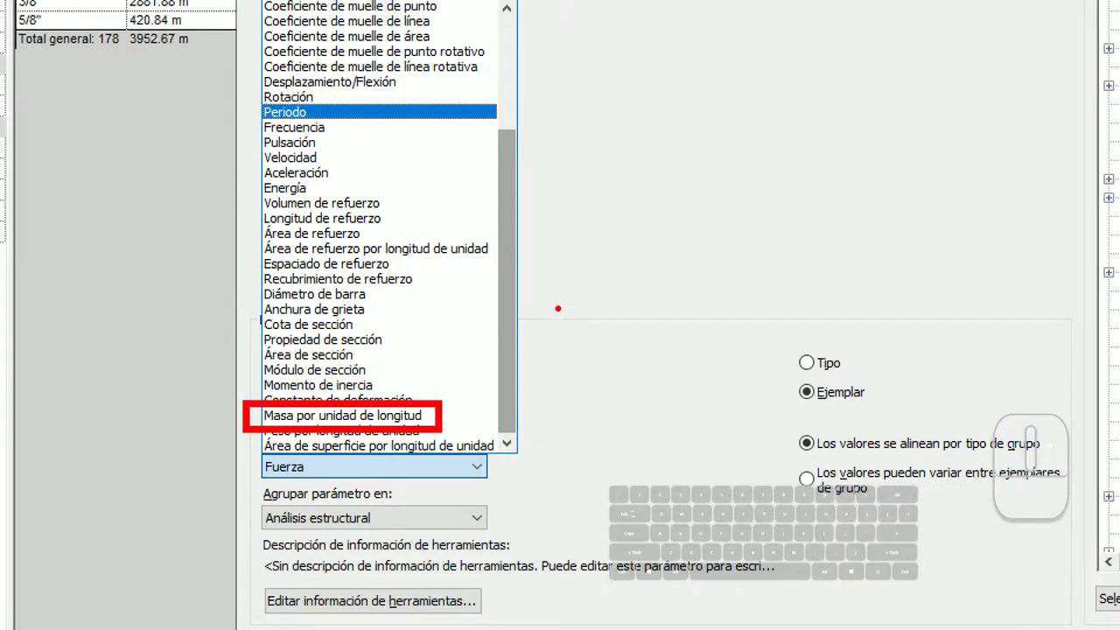
left_click_drag(558, 308, 612, 344)
left_click_drag(672, 271, 673, 350)
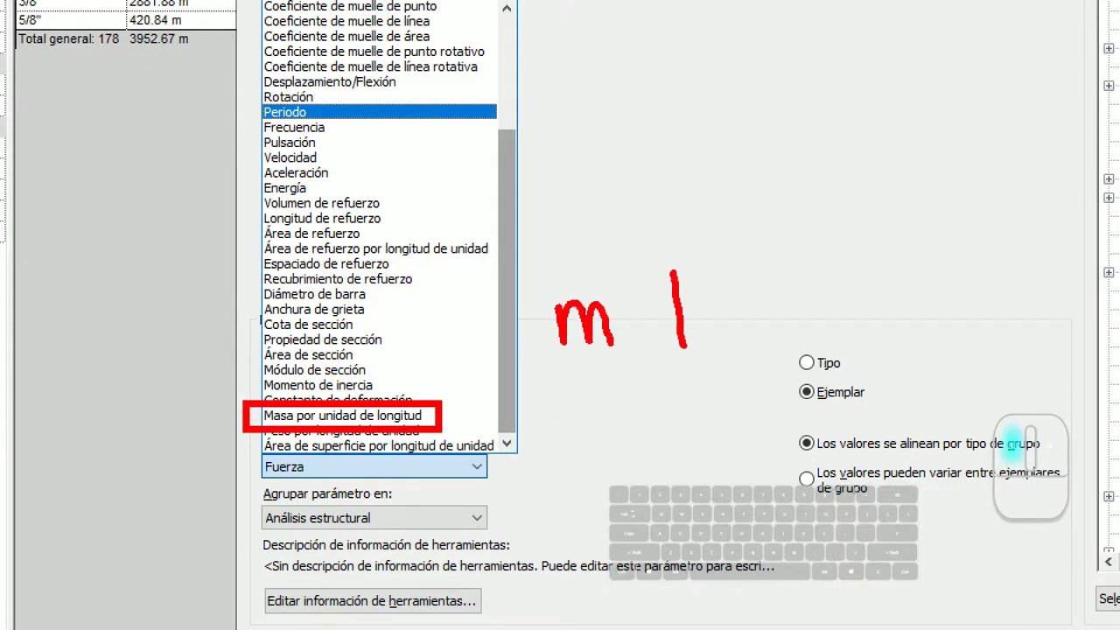
mouse_move(710, 268)
left_mouse_down()
mouse_move(684, 327)
mouse_move(740, 357)
left_mouse_up()
left_click_drag(731, 315, 743, 367)
left_click_drag(677, 388, 815, 404)
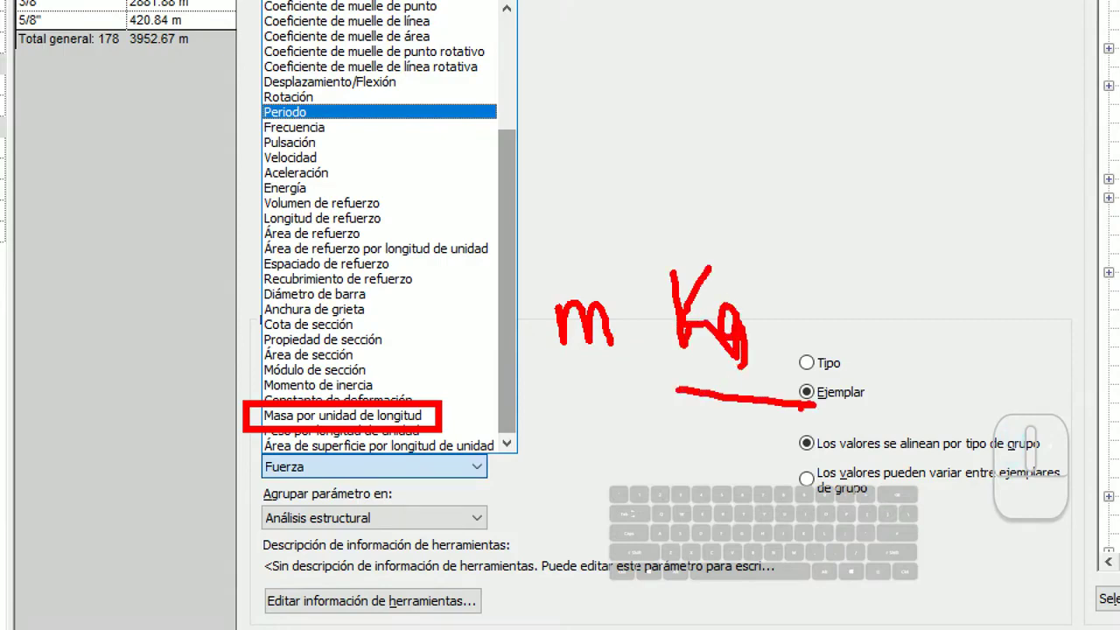
left_click_drag(717, 419, 752, 487)
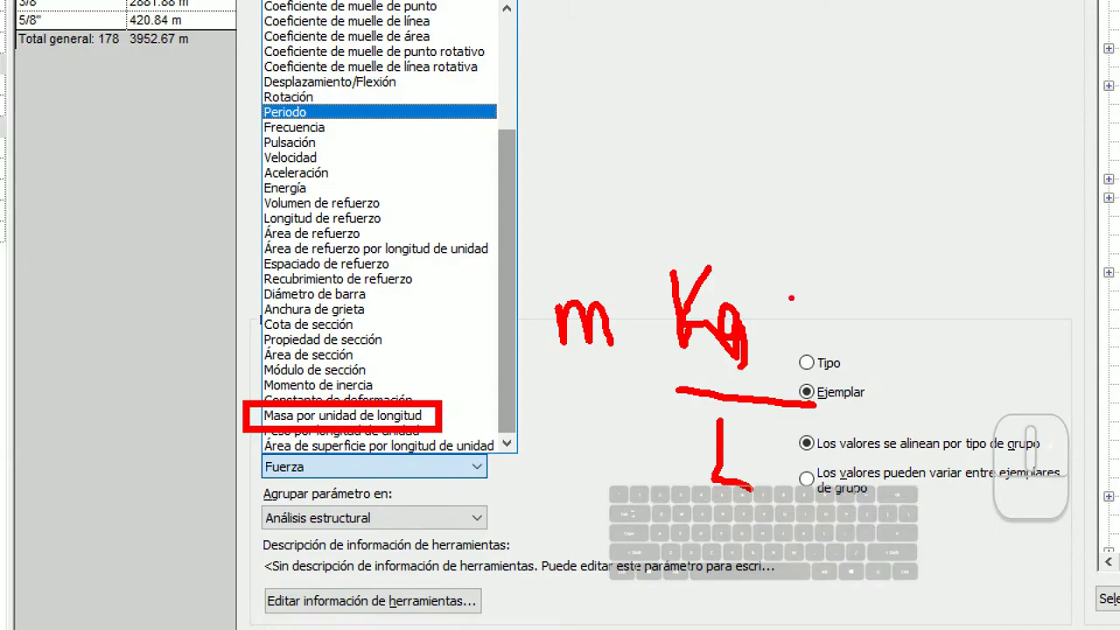
left_click_drag(858, 325, 894, 357)
left_click_drag(896, 321, 873, 357)
mouse_move(913, 276)
left_mouse_down()
mouse_move(927, 334)
mouse_move(962, 334)
left_mouse_up()
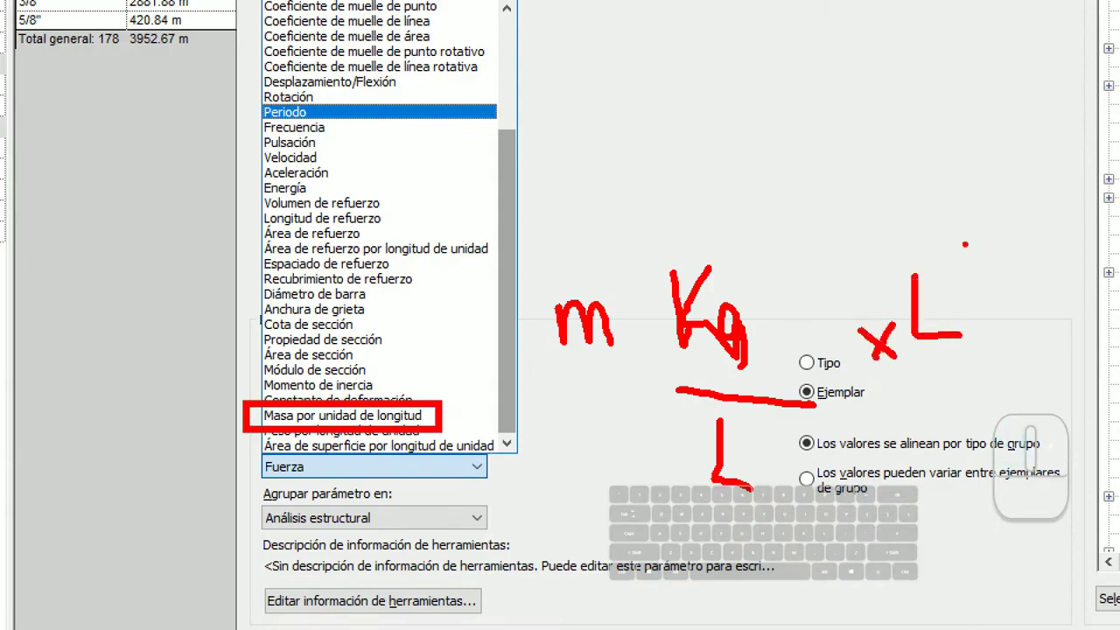
left_click_drag(966, 245, 918, 333)
left_click_drag(775, 411, 719, 474)
key("Escape")
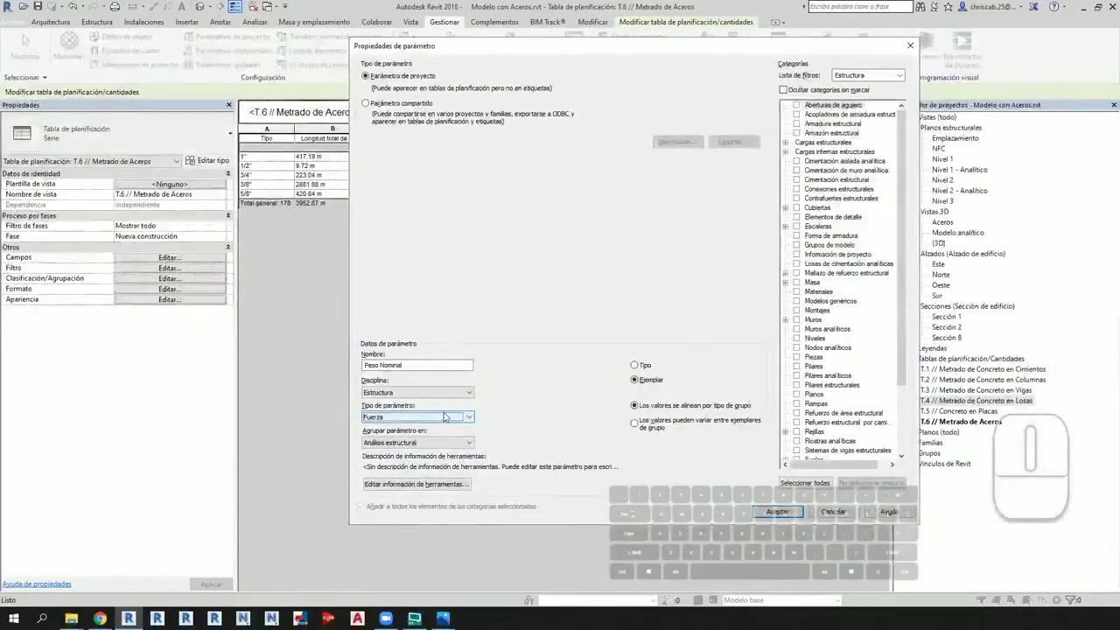
Step: Set the parameter type to Masa por unidad de longitud and group the parameter under Construcción
left_click(446, 418)
scroll(410, 385, "down", 2)
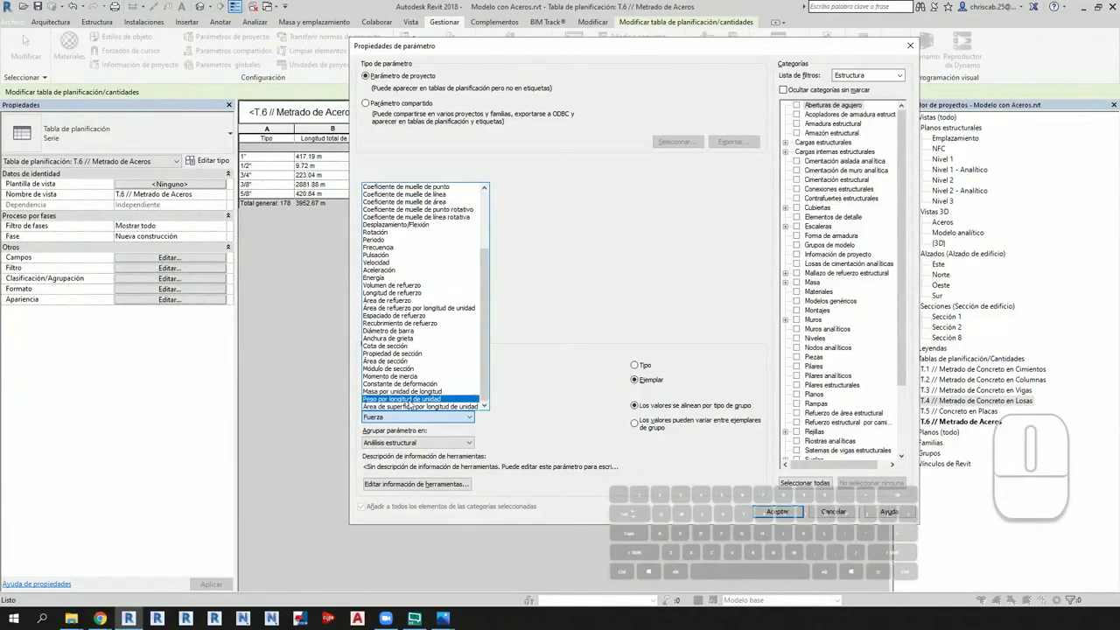
left_click(408, 399)
left_click(411, 442)
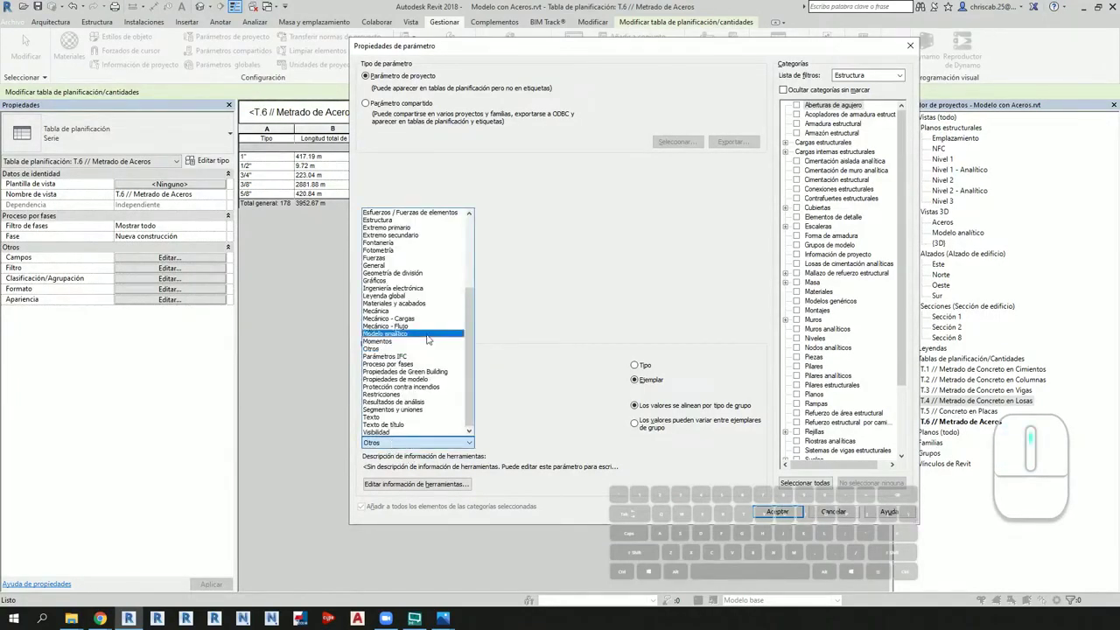
scroll(428, 339, "up", 3)
left_click(389, 265)
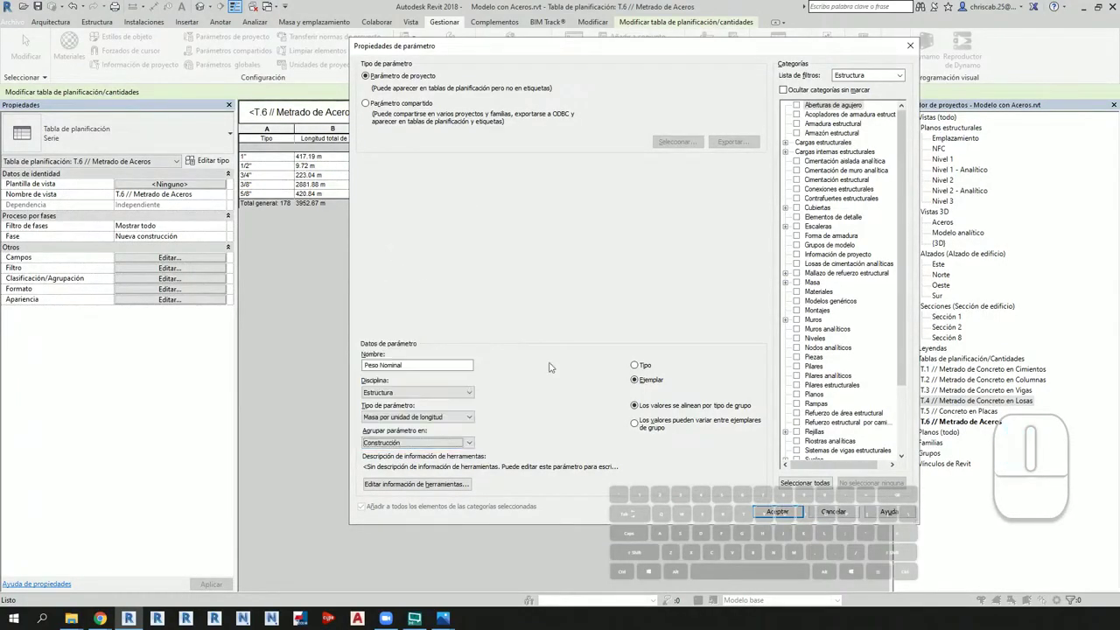
Step: Make Peso Nominal a type parameter for the Armadura estructural category and accept the project parameters
left_click(635, 365)
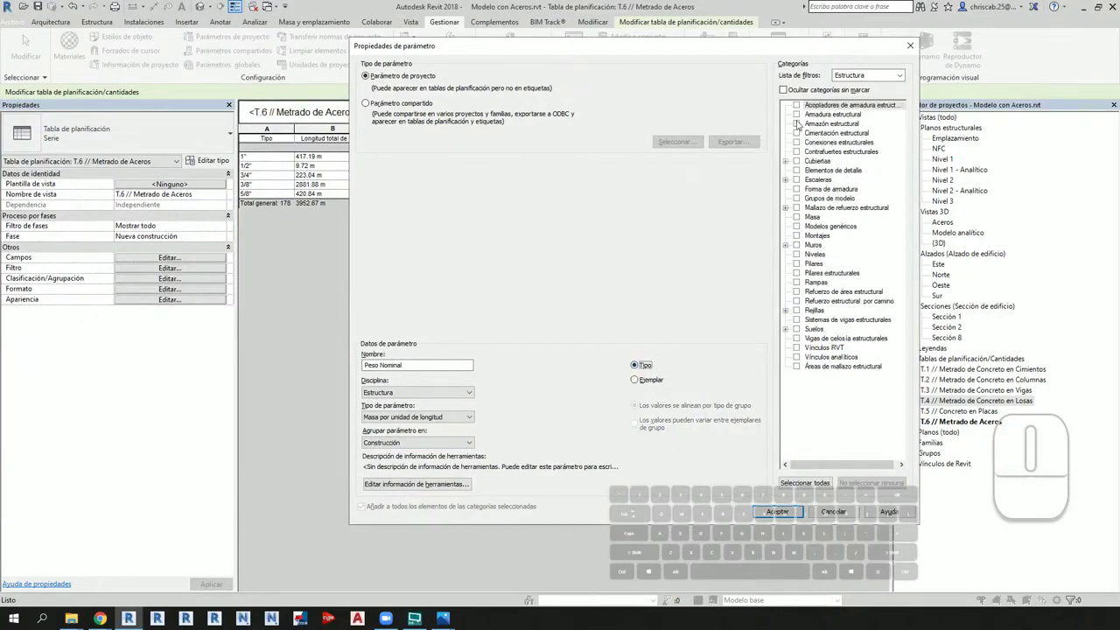
left_click(796, 115)
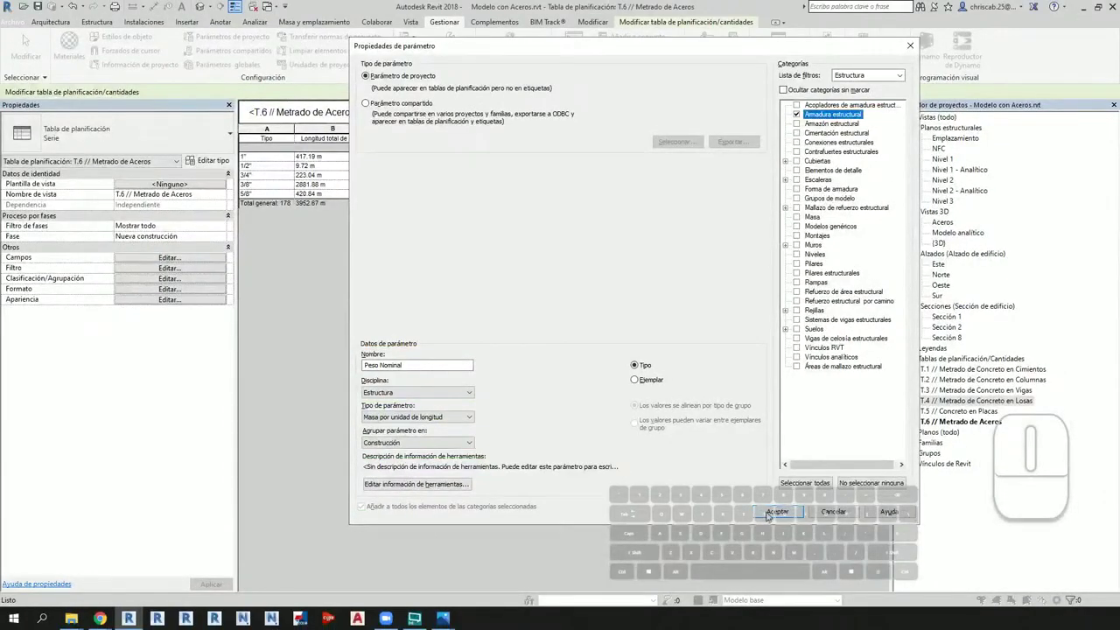
left_click(775, 515)
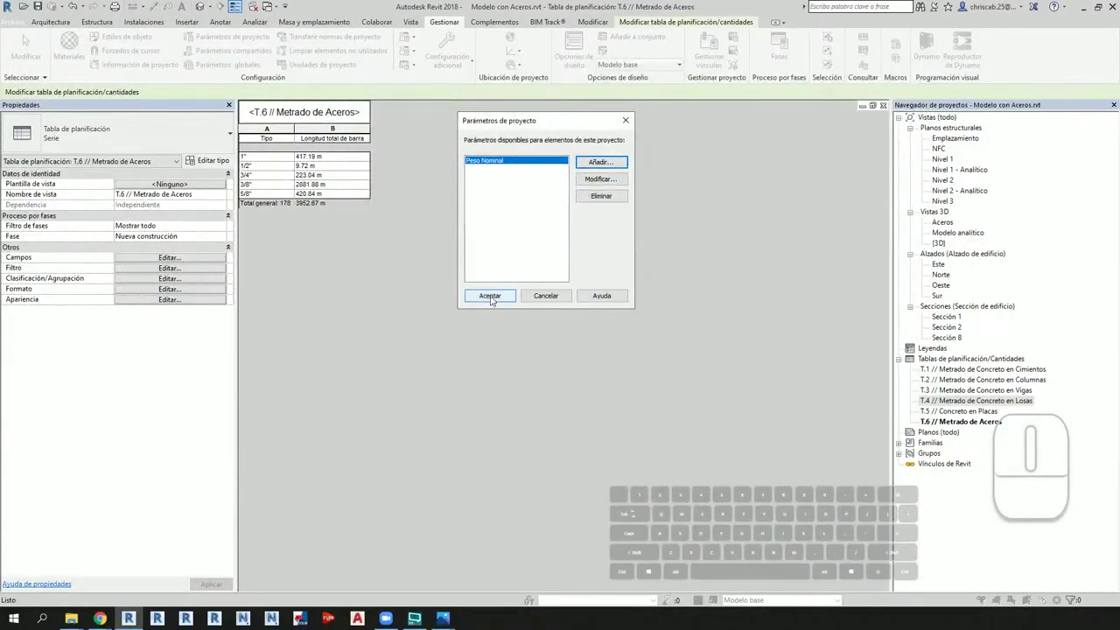
left_click(493, 300)
Step: Open the 3D view and check a 5/8" footing bar's type properties for the Peso Nominal parameter
left_click(200, 6)
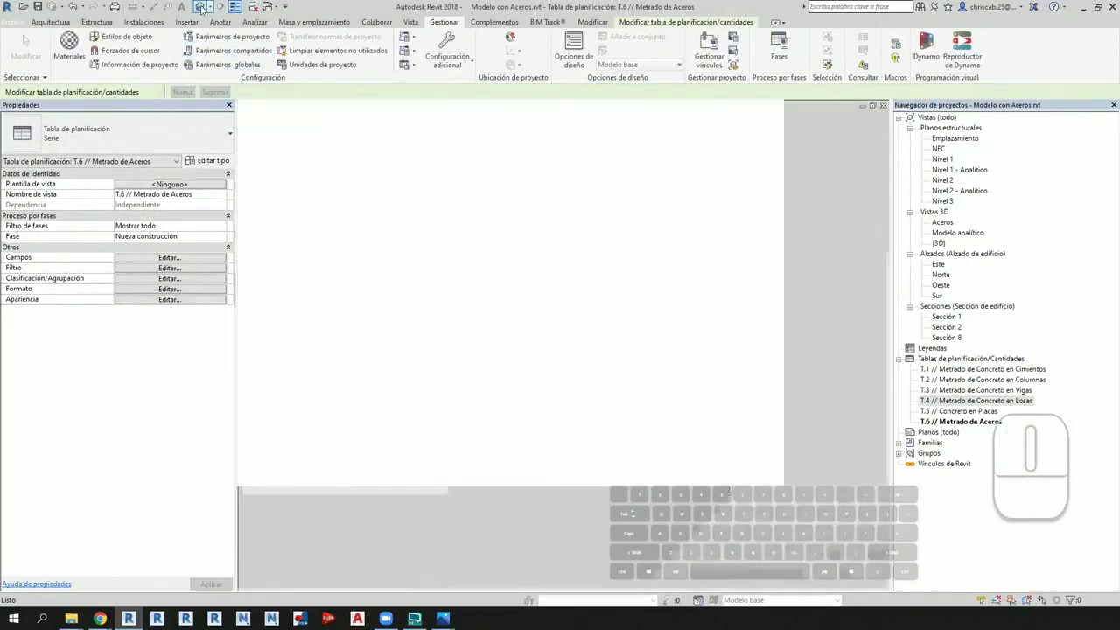
scroll(630, 440, "up", 10)
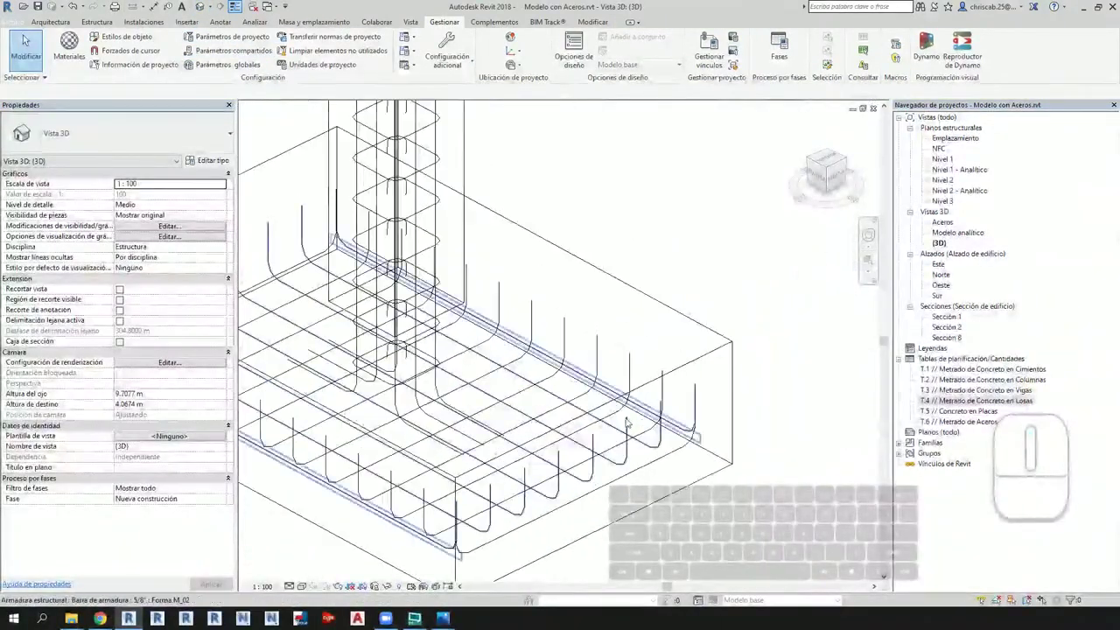
left_click(635, 369)
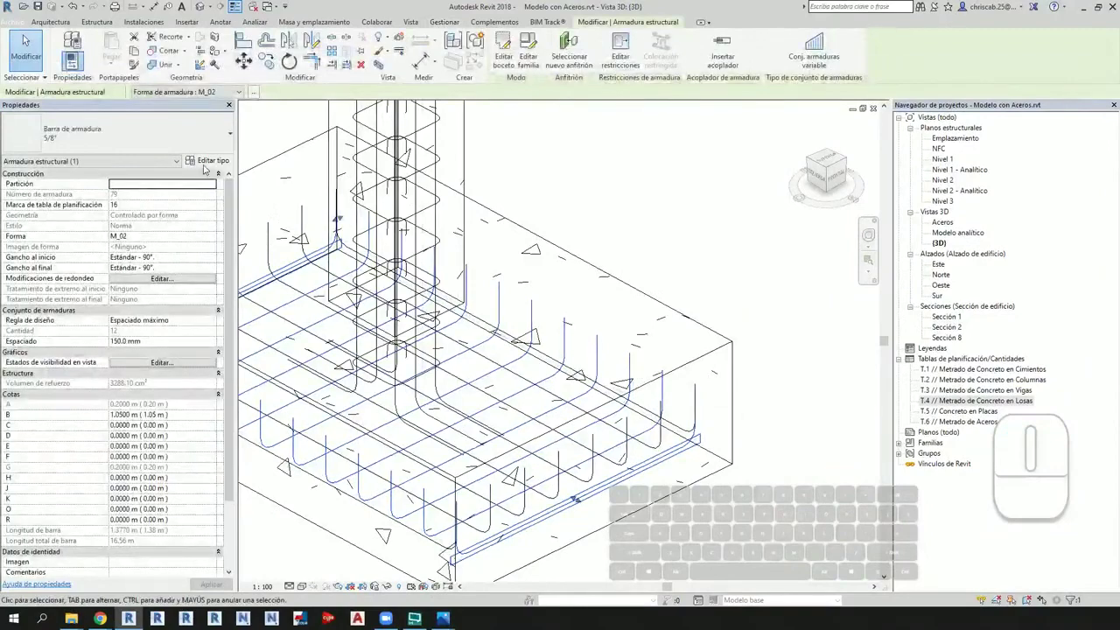
left_click(208, 160)
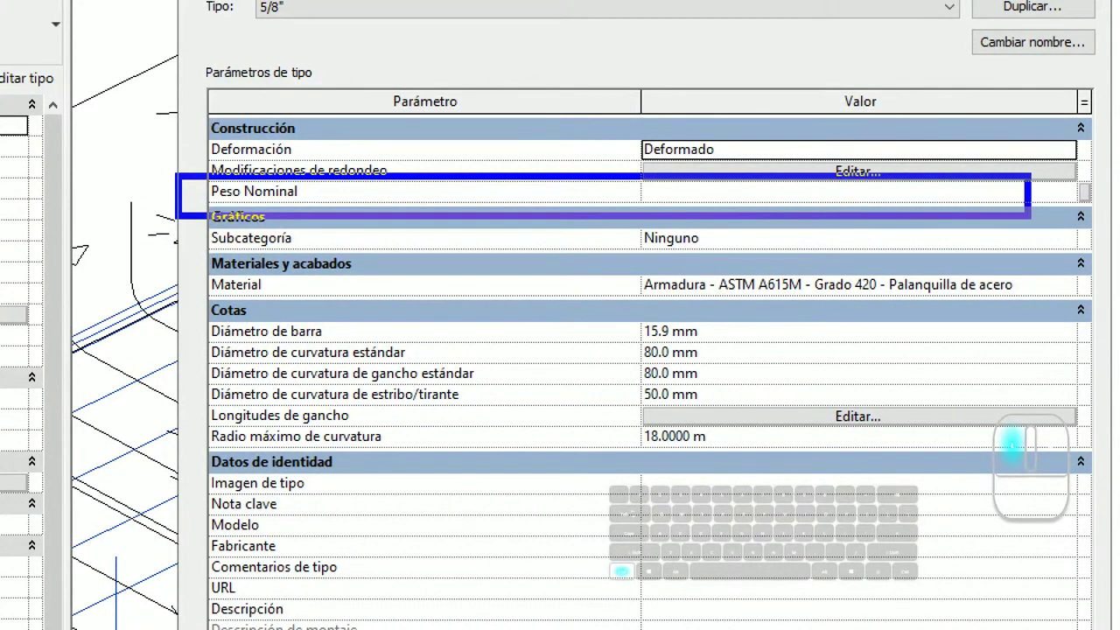
key("Escape")
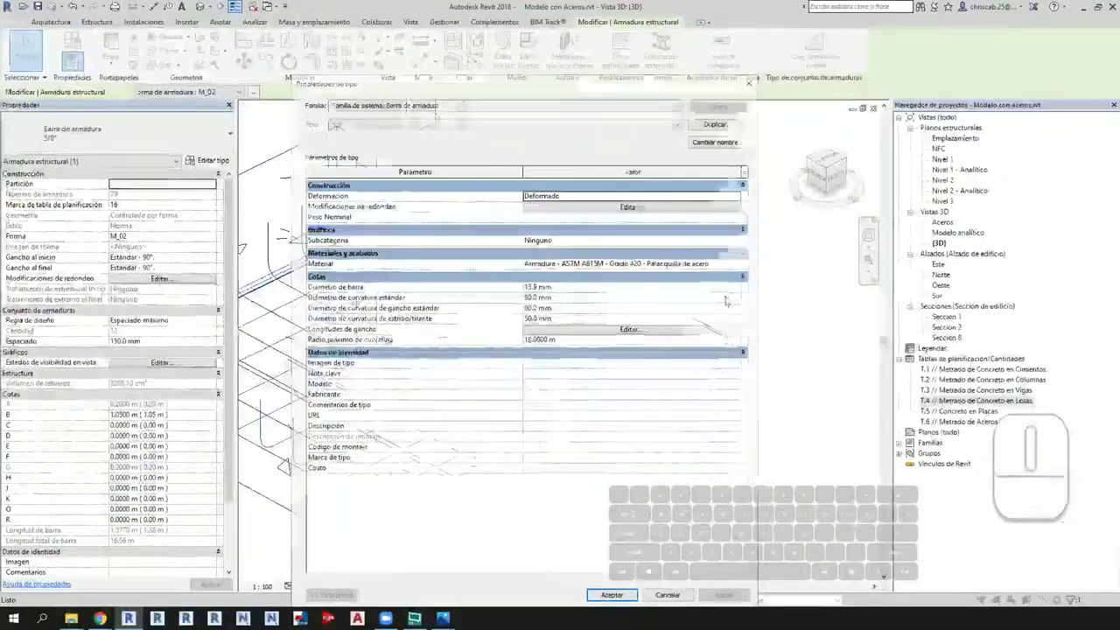
key("Escape")
Step: Open the T.6 // Metrado de Aceros schedule and set it to itemize every instance
scroll(614, 409, "down", 2)
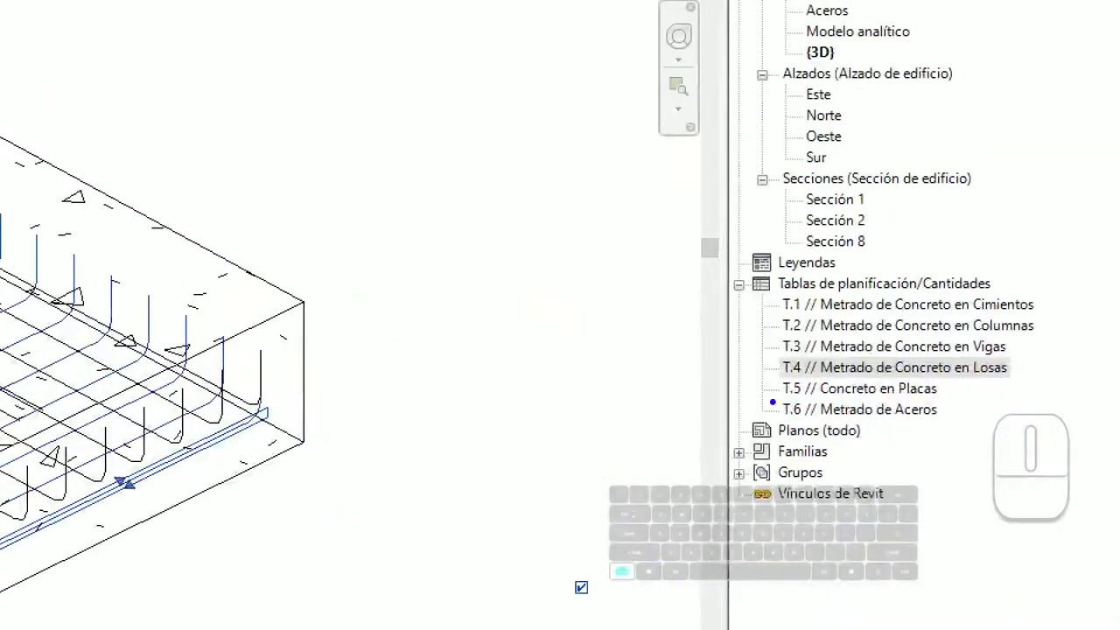
left_click_drag(912, 417, 1015, 433)
mouse_move(686, 255)
left_mouse_down()
mouse_move(674, 372)
mouse_move(703, 480)
left_mouse_up()
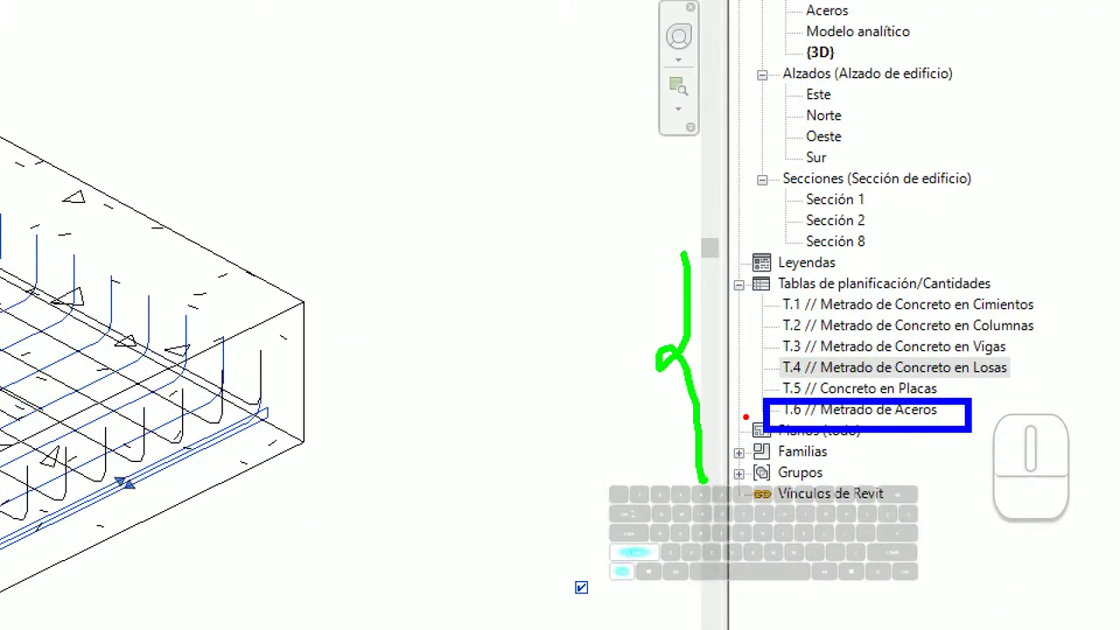
left_click_drag(745, 416, 744, 293, "ctrl+shift")
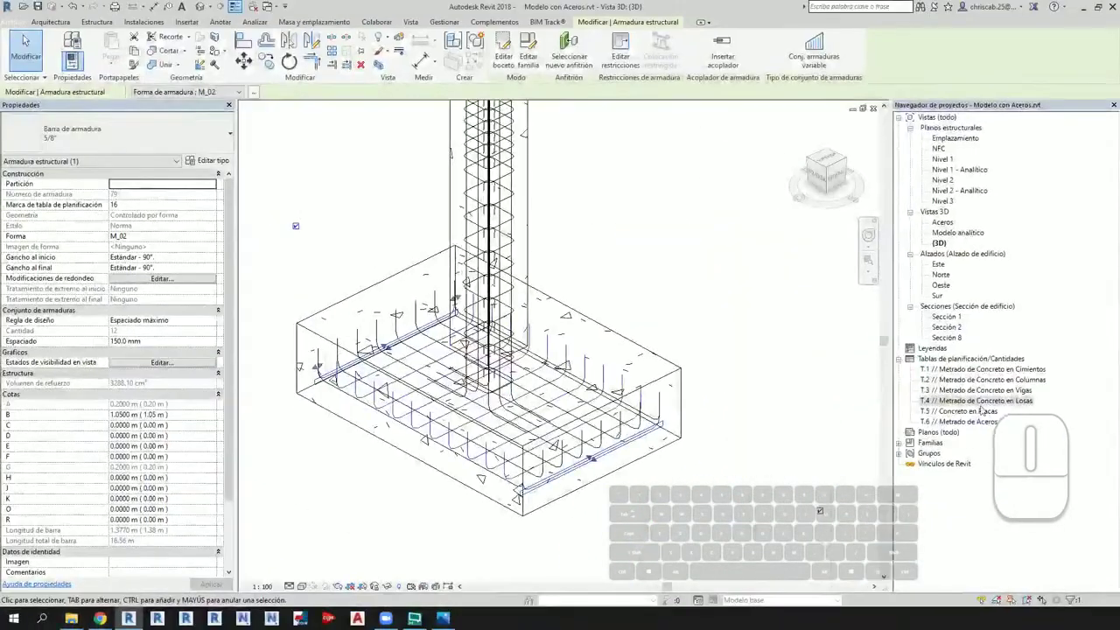
double_click(813, 382)
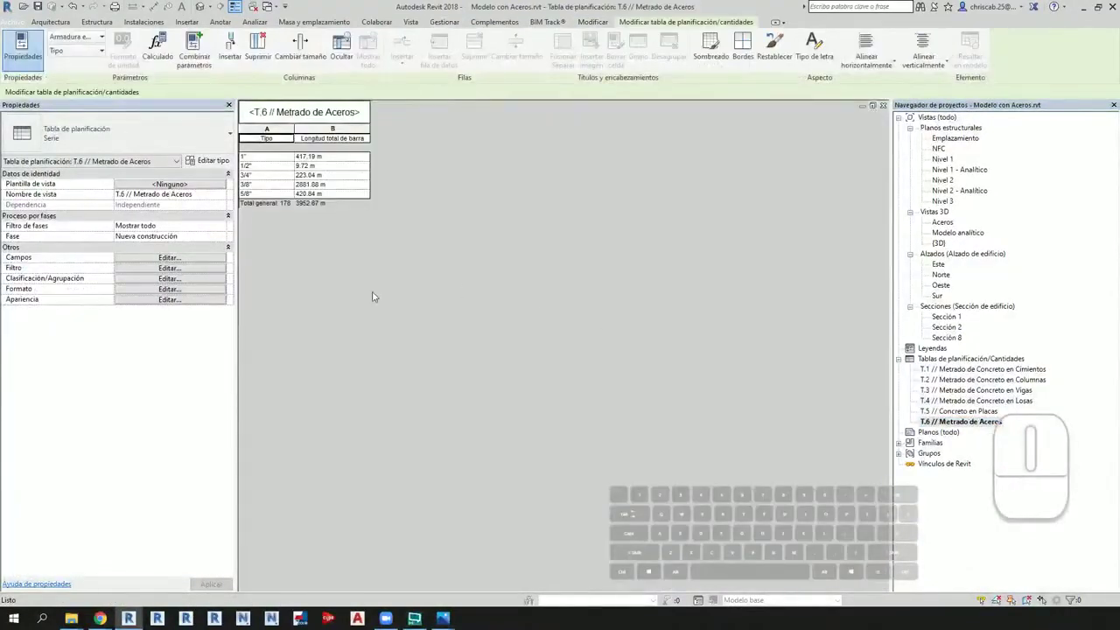
left_click(138, 278)
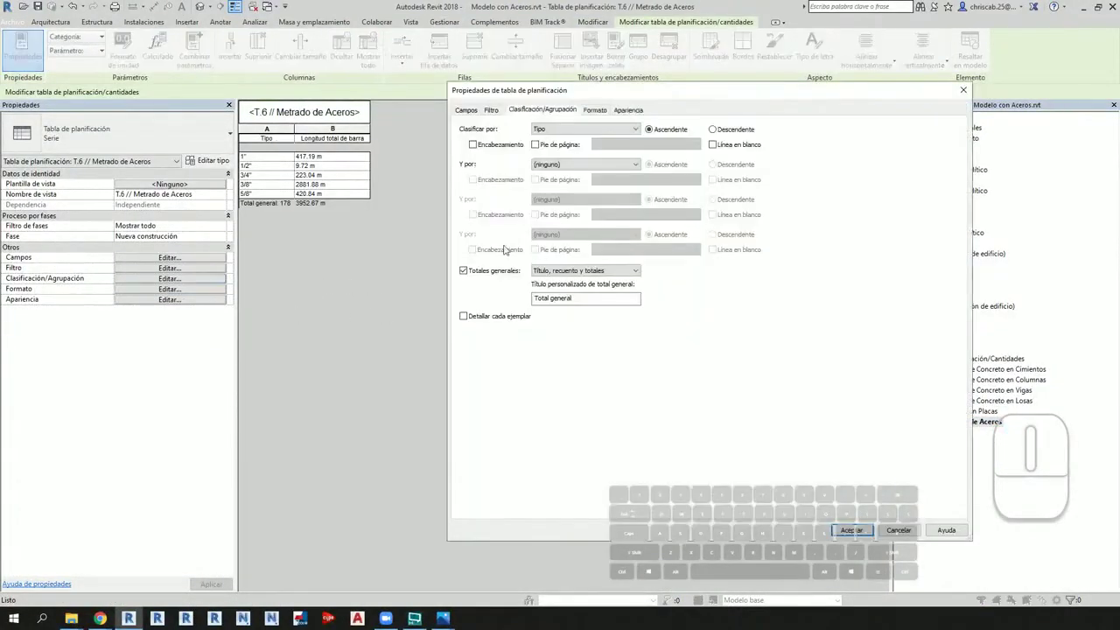
left_click(476, 316)
left_click(851, 530)
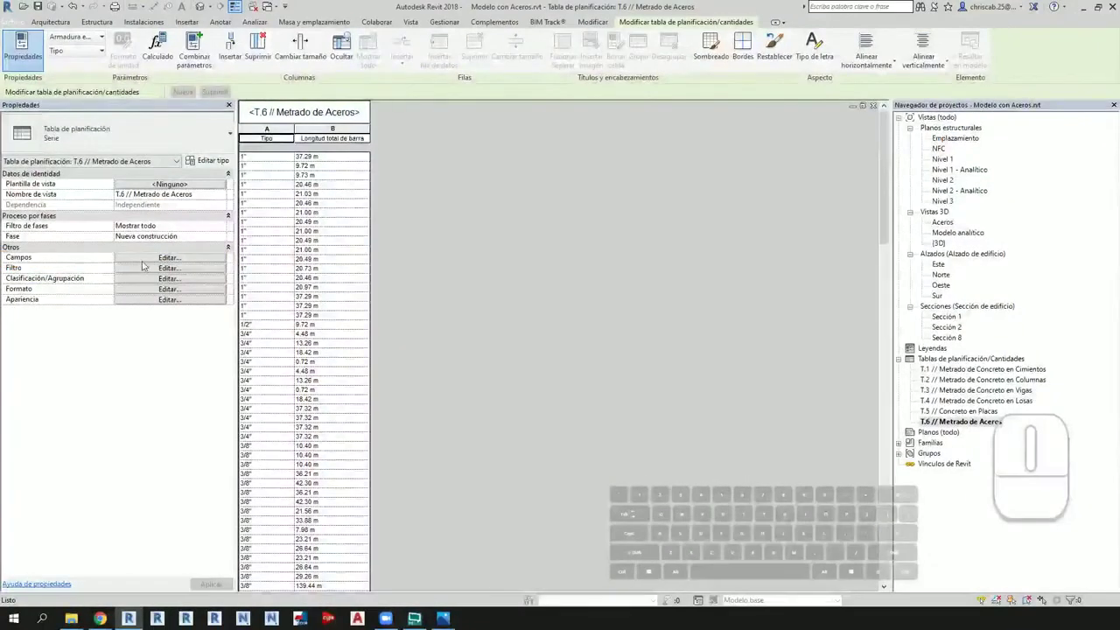
Step: Add the Peso Nominal field to the steel schedule after Longitud total de barra
left_click(340, 256)
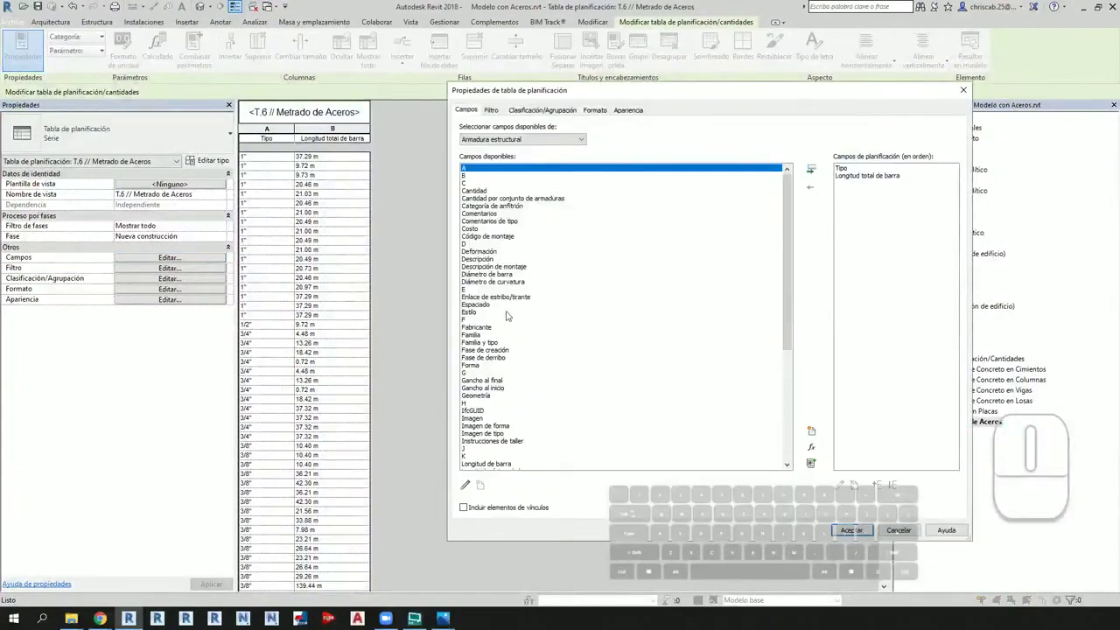
scroll(507, 316, "down", 8)
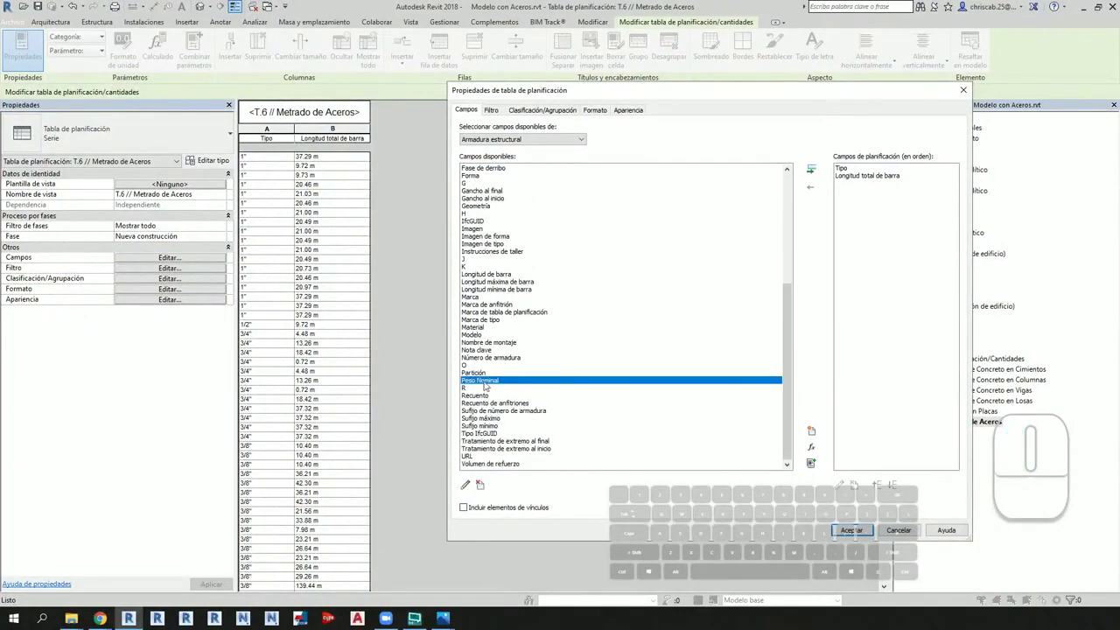
double_click(479, 379)
left_click(852, 530)
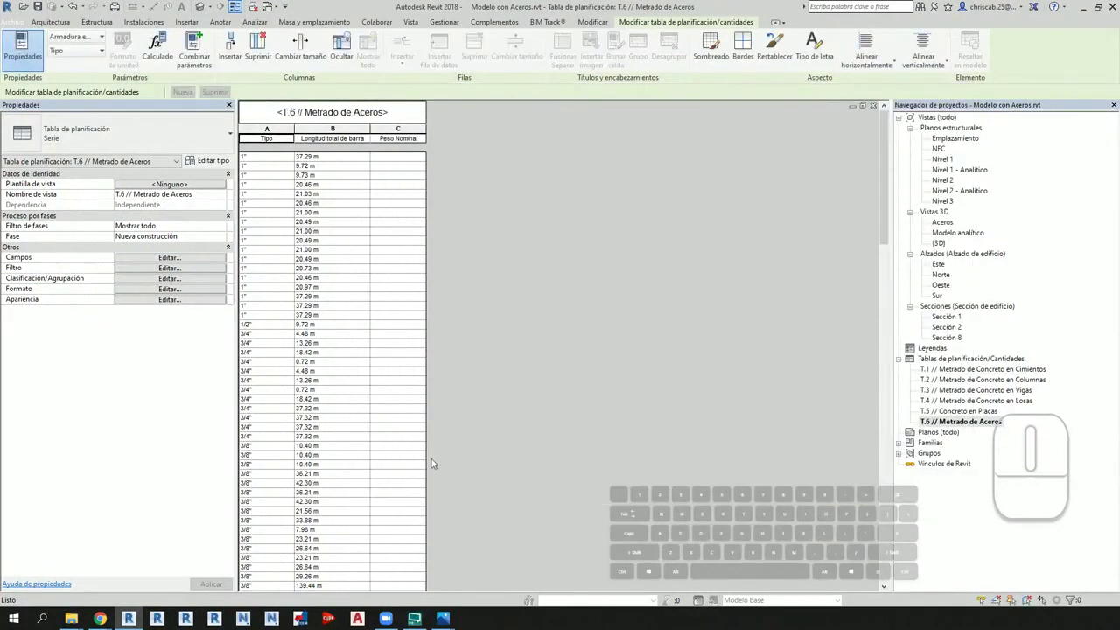
key("ctrl+1")
left_click(244, 167)
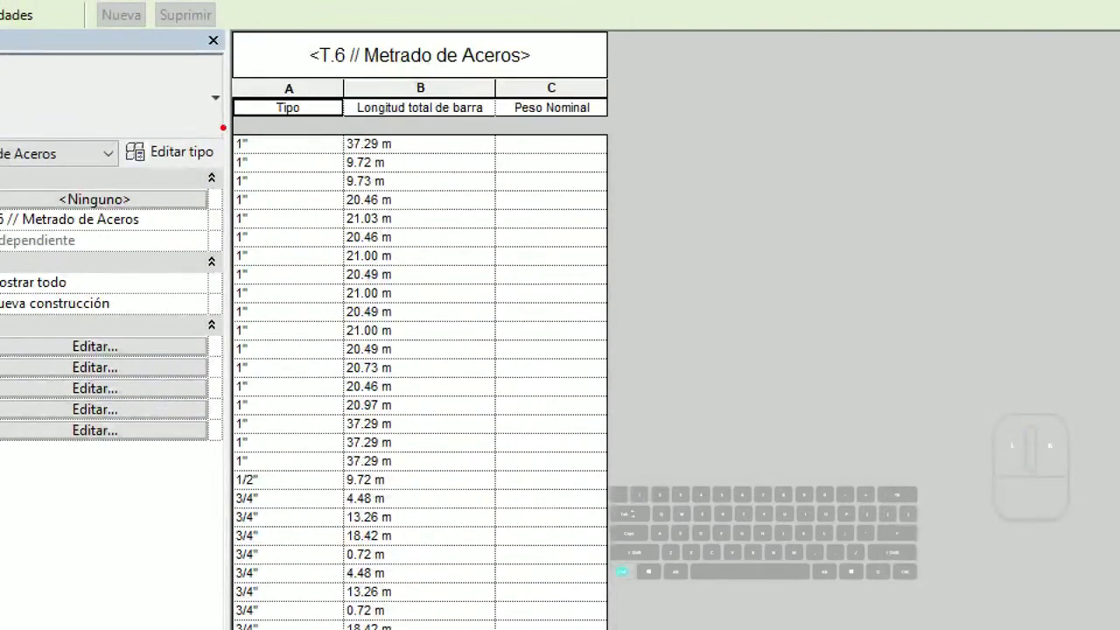
left_click_drag(223, 126, 268, 158, "ctrl")
left_click_drag(489, 131, 616, 157, "ctrl")
key("Escape")
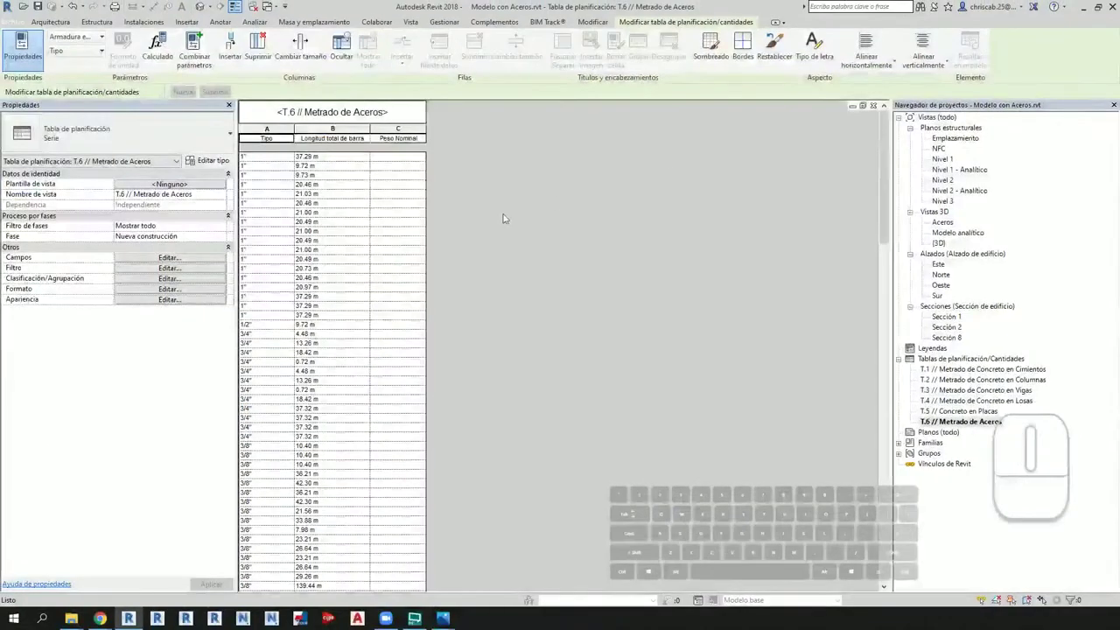
Step: Set the Peso Nominal of the 1" bars to 3.973 and apply it to all elements of that type
left_click(396, 155)
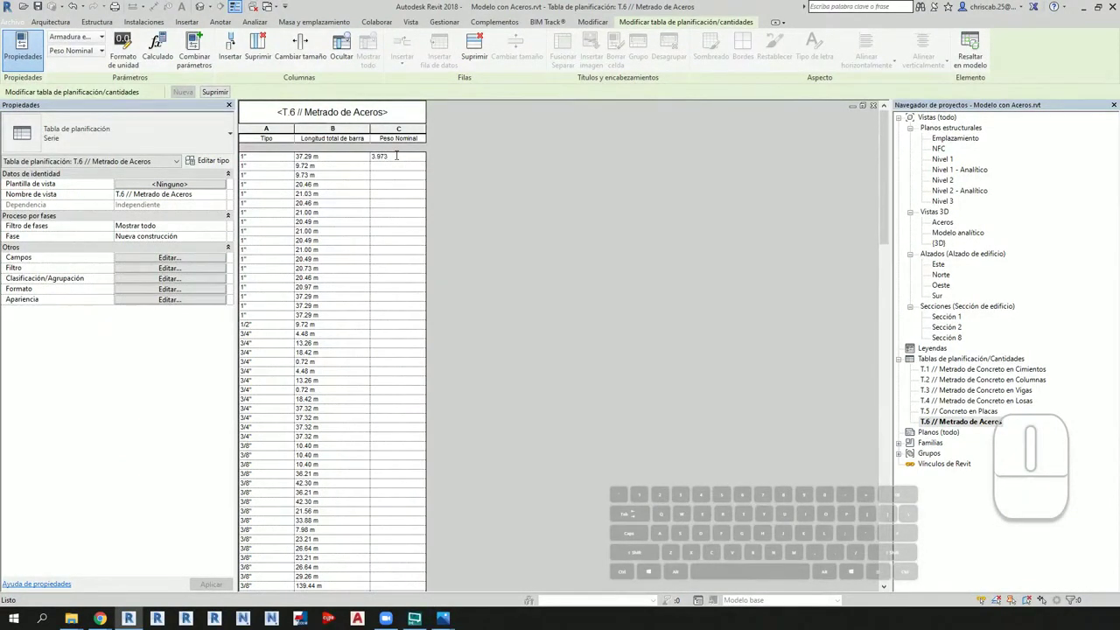
type("3.973")
key("Return")
key("ctrl+1")
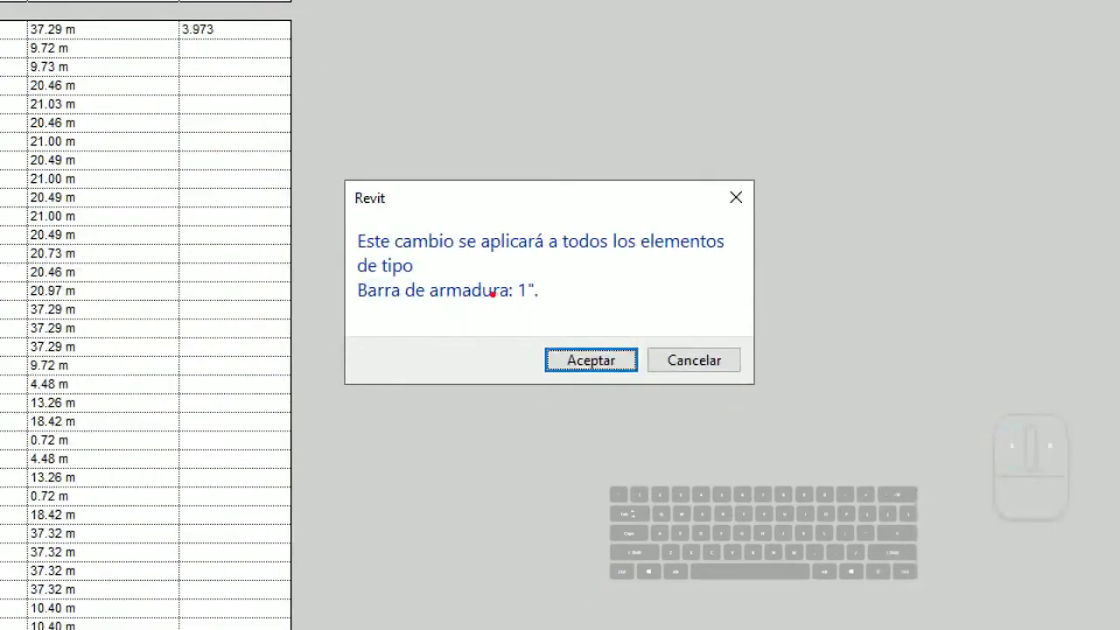
left_click_drag(525, 276, 557, 303, "ctrl")
key("Escape")
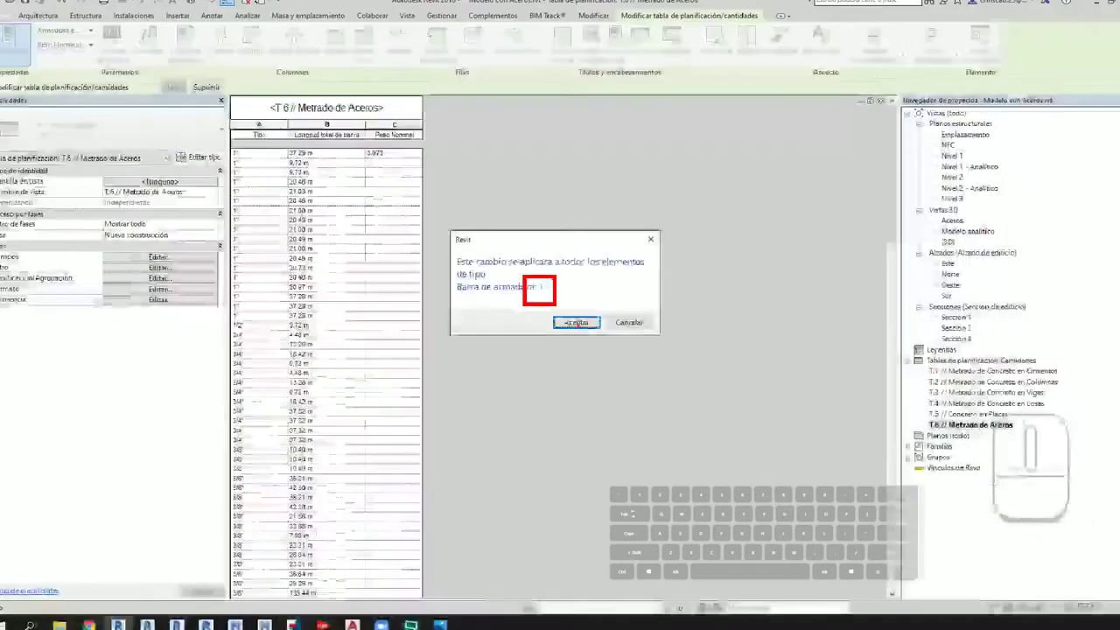
left_click(577, 360)
Step: Look up the 1/2" bar's nominal weight in the browser table and enter 0.994 as its Peso Nominal in Revit
scroll(419, 289, "down", 2)
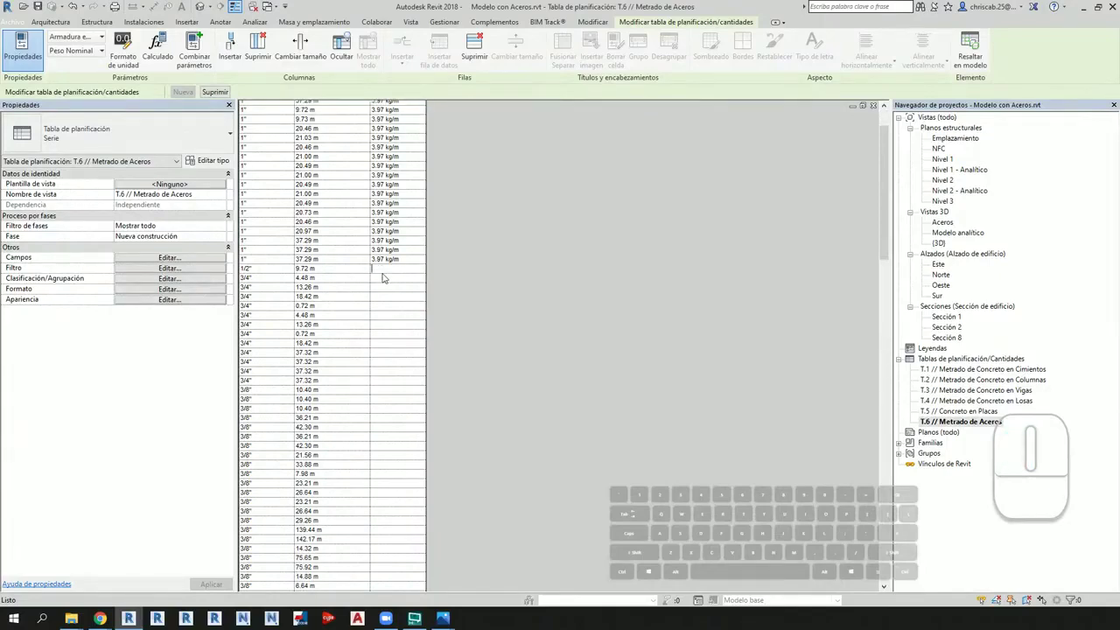
key("alt+Tab")
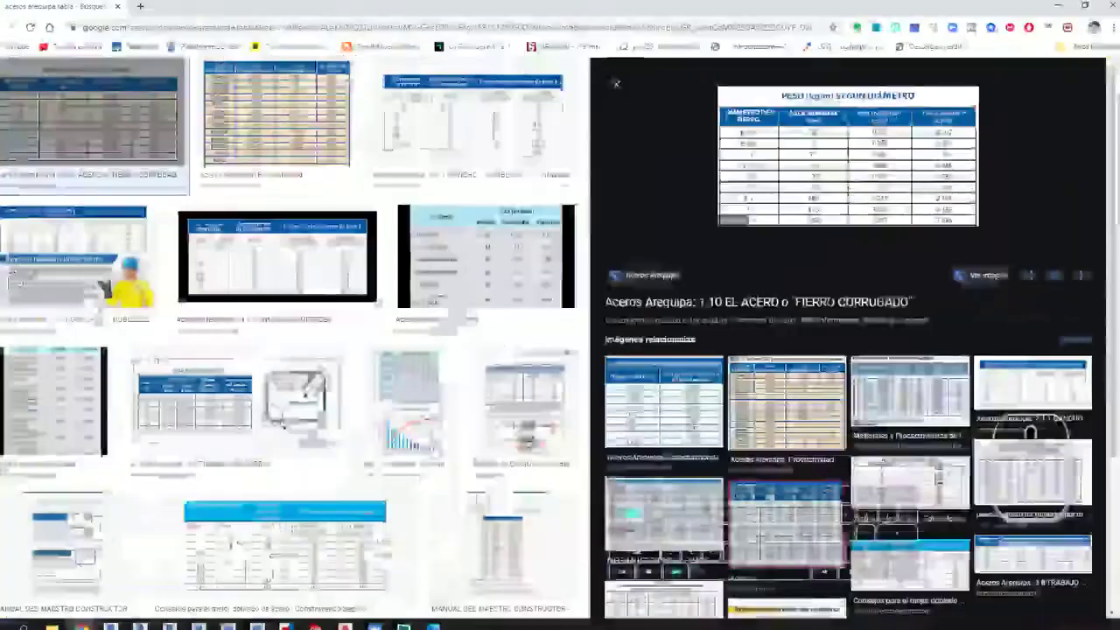
key("alt+Tab")
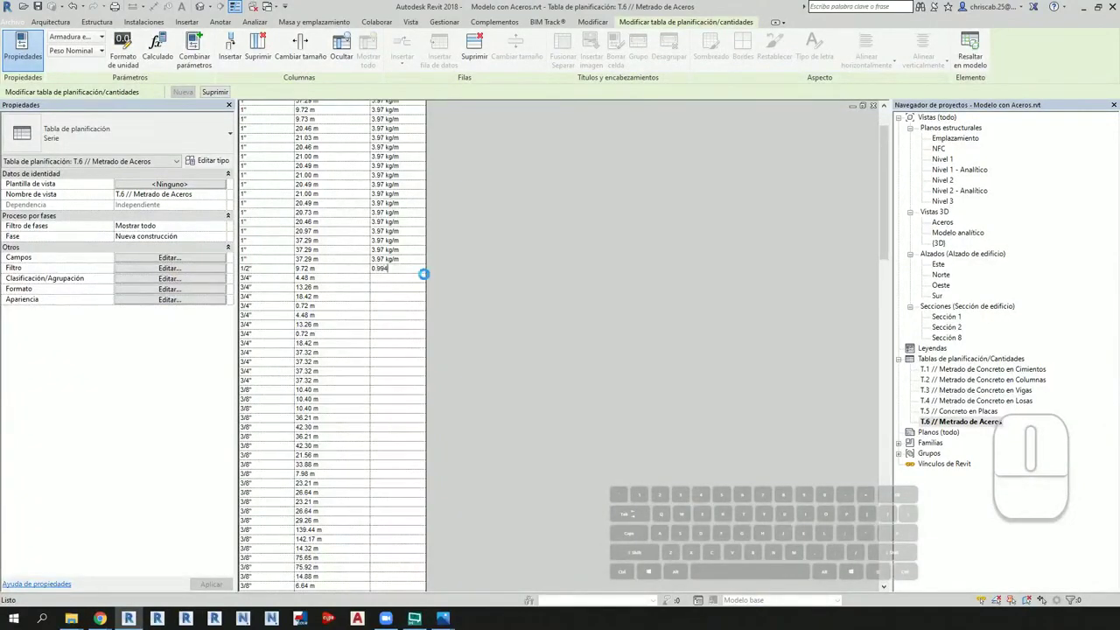
key("Return")
Step: Check the 3/4" bar's weight in the browser table and apply a Peso Nominal of 2.235 to that type in Revit
key("alt+Tab")
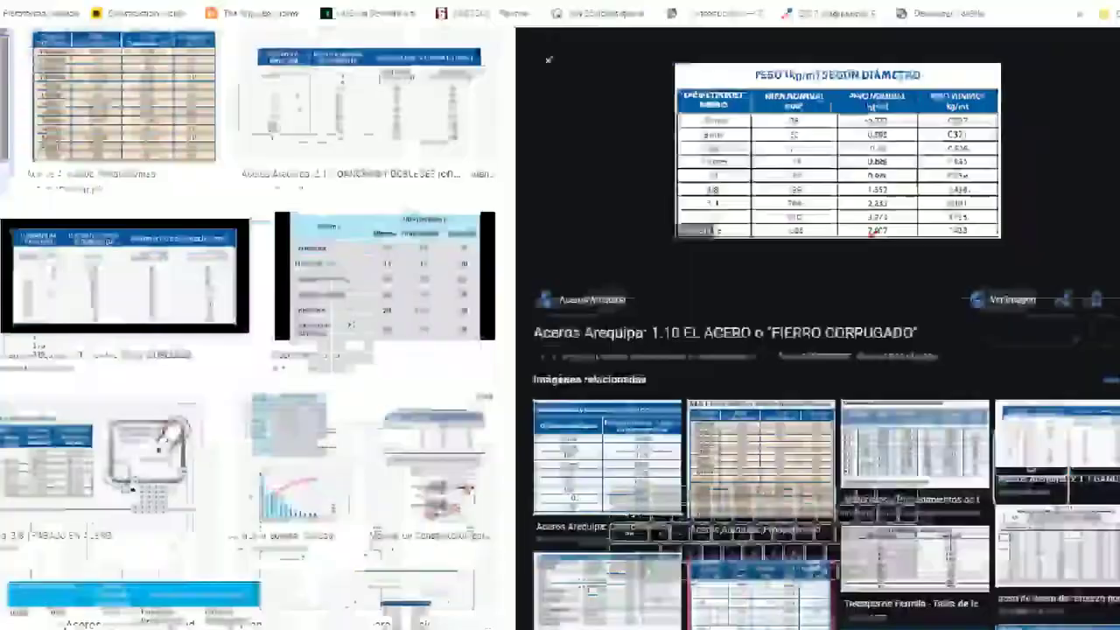
key("alt+Tab")
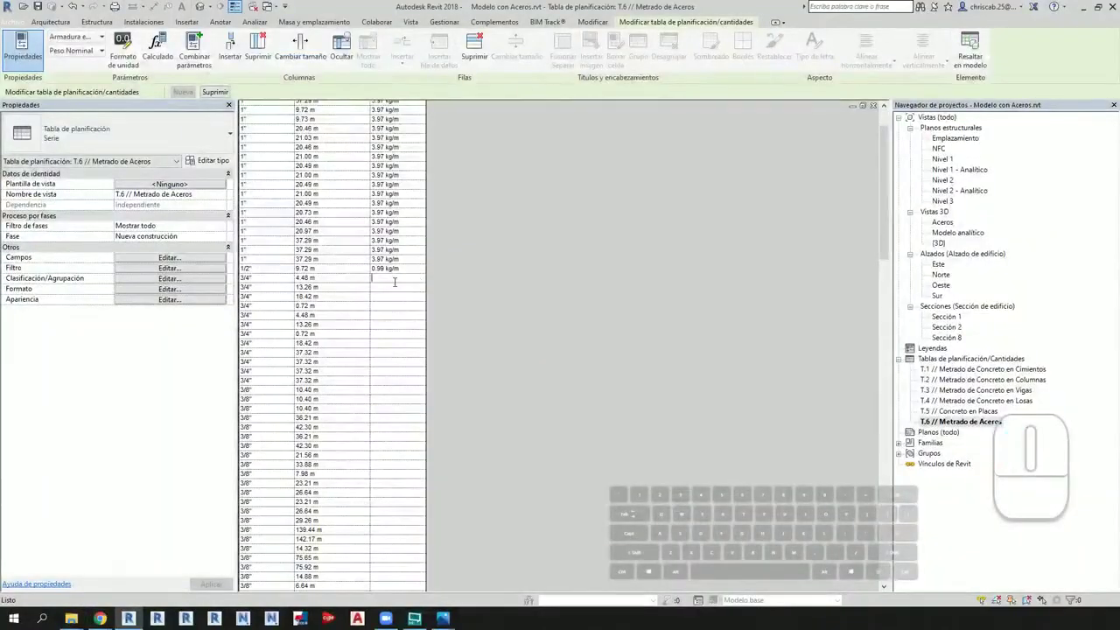
left_click(394, 278)
type("2.235")
key("Return")
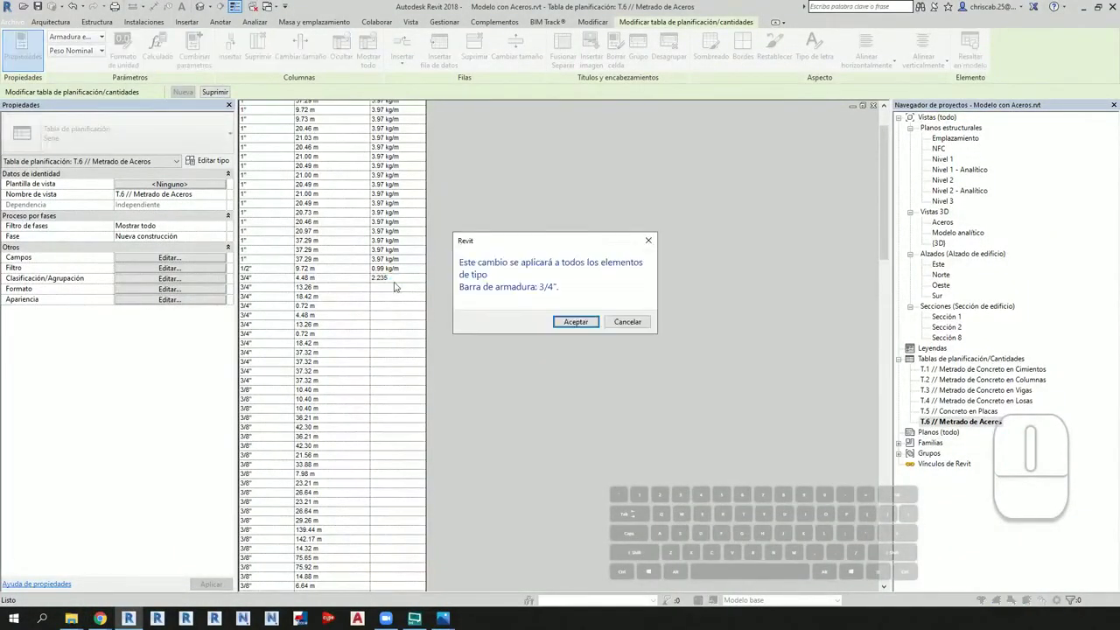
left_click(574, 322)
Step: Look up the 3/8" bar's nominal weight in the browser table and set its Peso Nominal to 0.56 in Revit
scroll(403, 314, "down", 7)
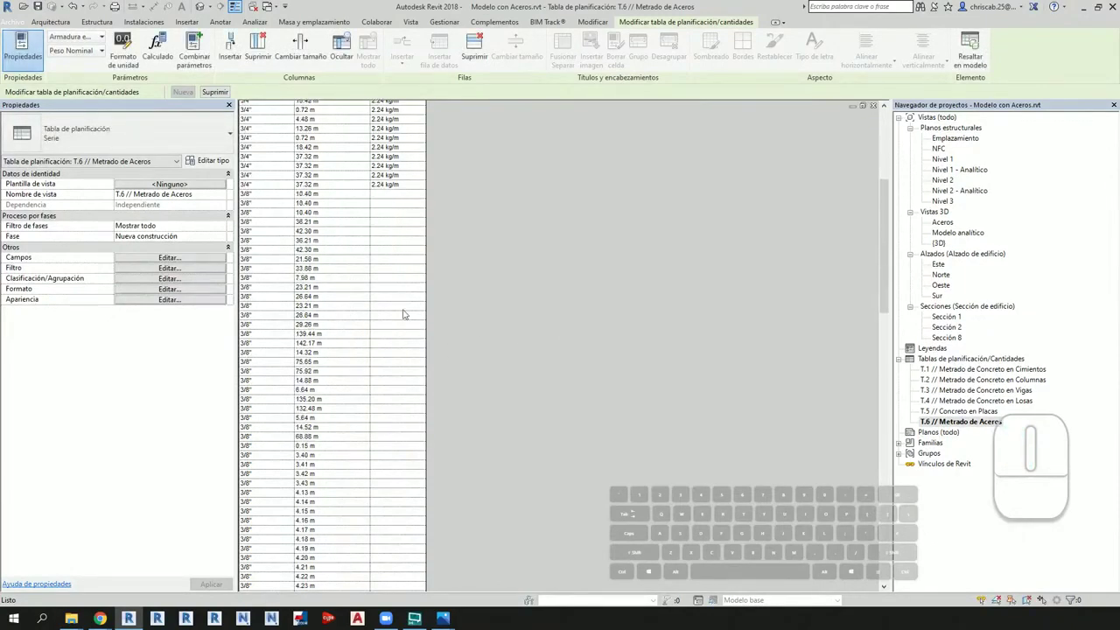
key("alt+Tab")
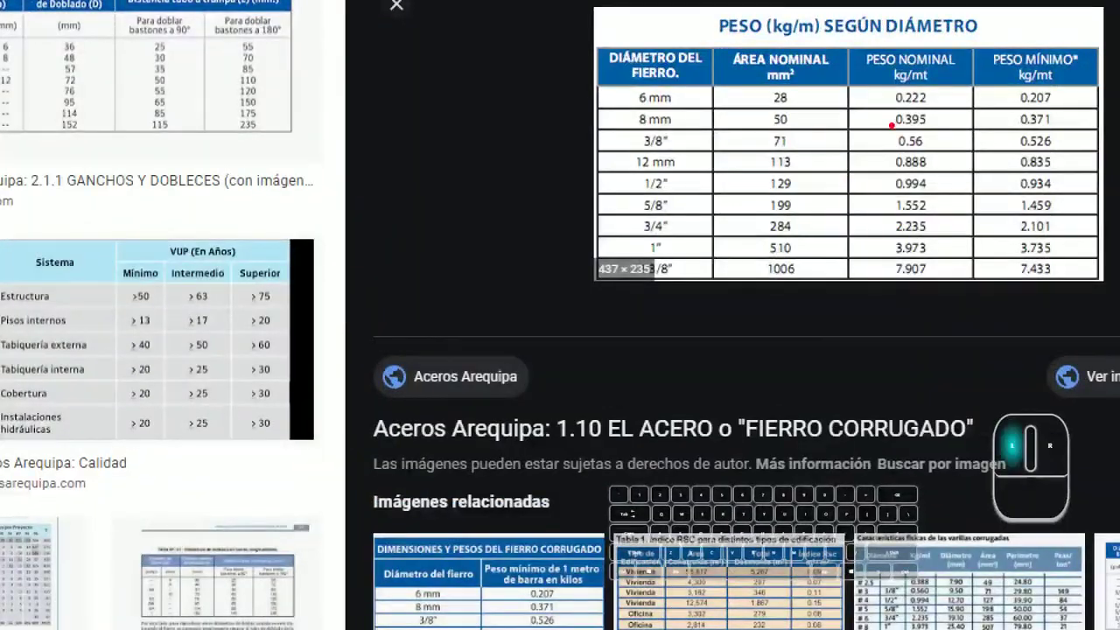
left_click_drag(890, 125, 953, 156)
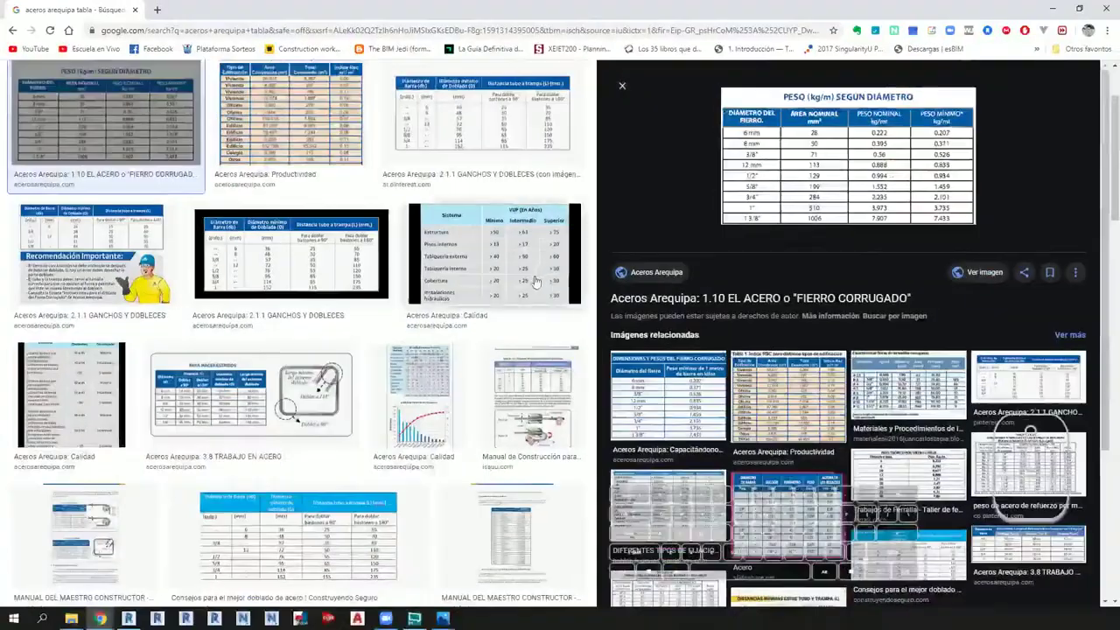
key("alt+Tab")
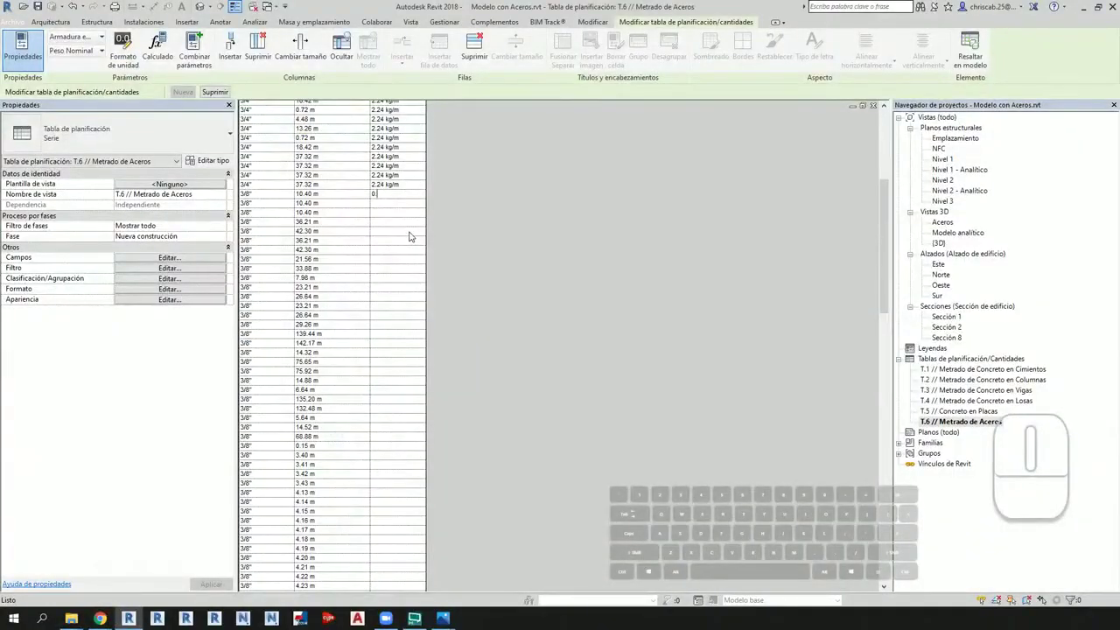
key("Return")
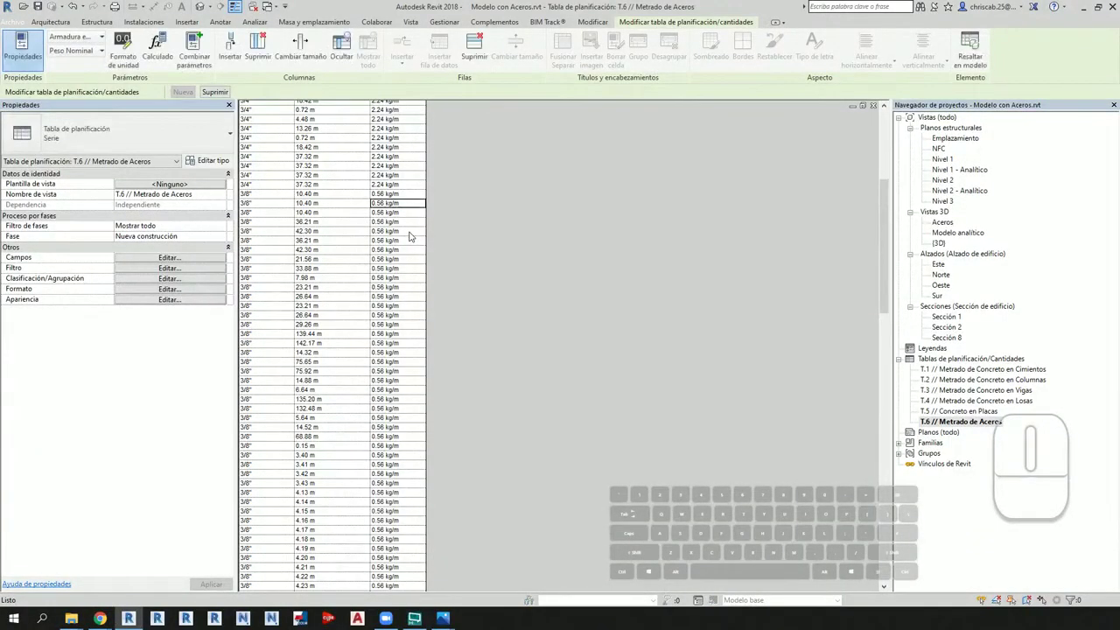
Step: Look up the 5/8" bar's nominal weight in the browser table and apply a Peso Nominal of 1.552 to that type in Revit
scroll(438, 315, "down", 6)
scroll(437, 315, "down", 10)
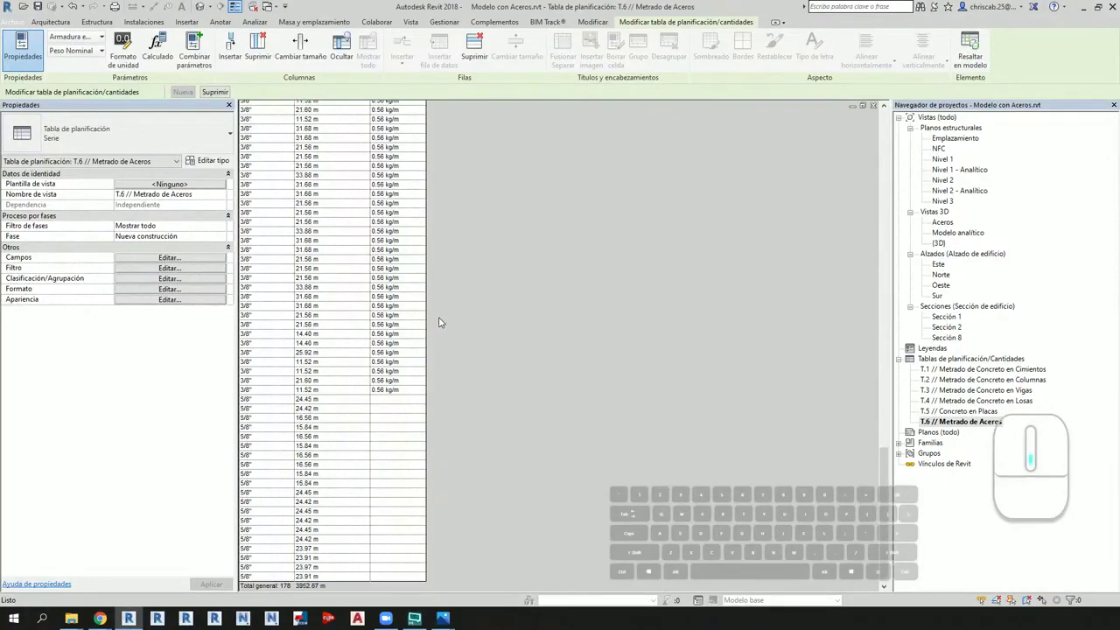
key("alt+Tab")
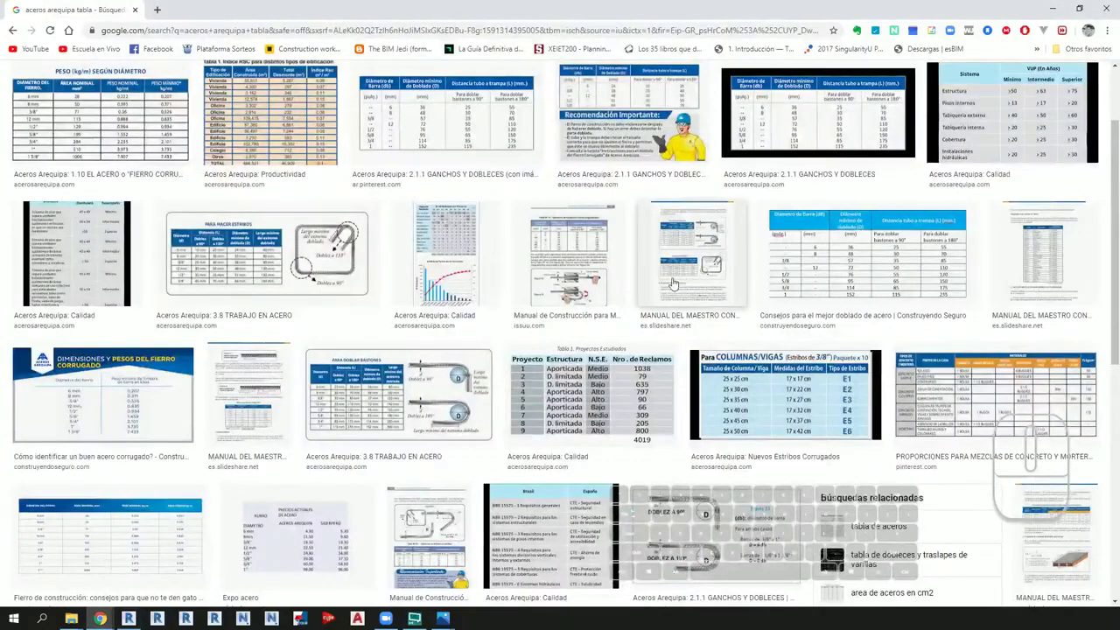
left_click(101, 114)
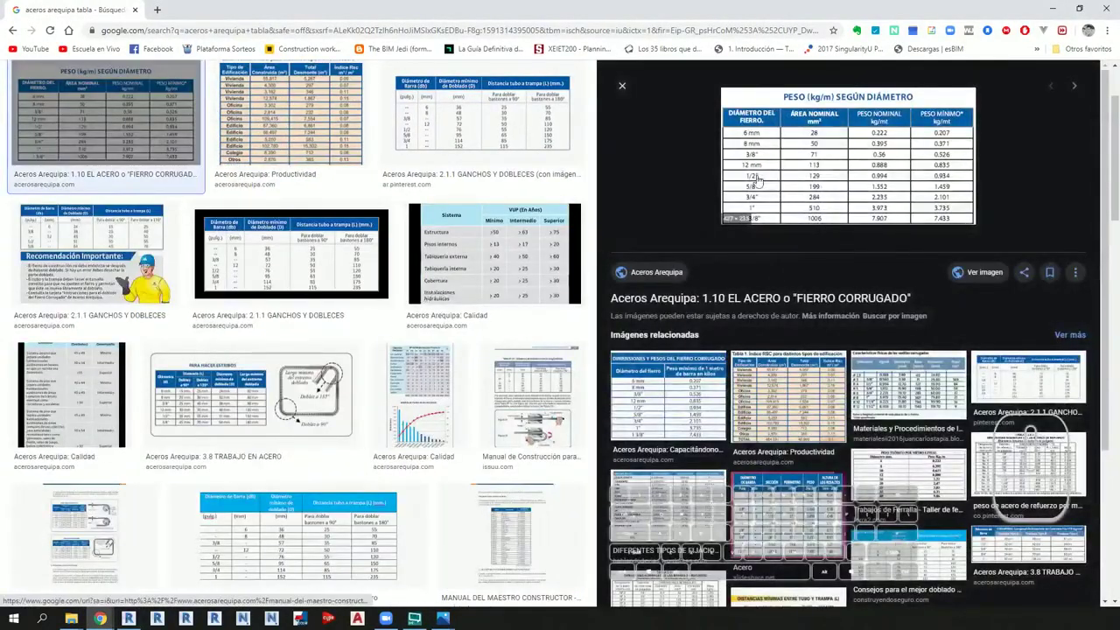
key("alt+Tab")
left_click(389, 402)
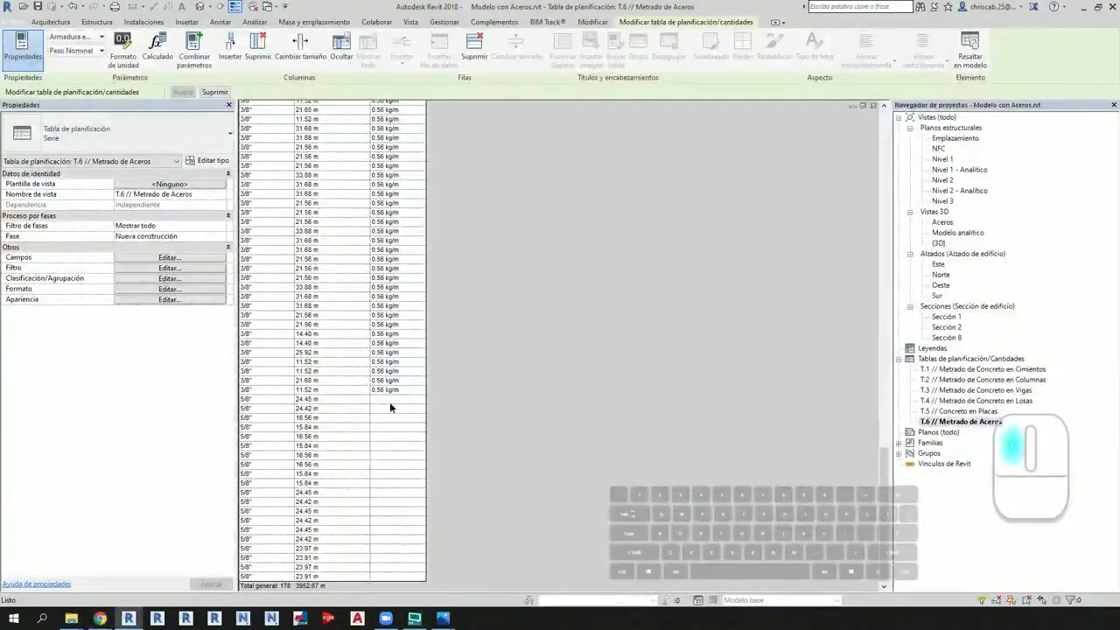
type("1.552")
key("Return")
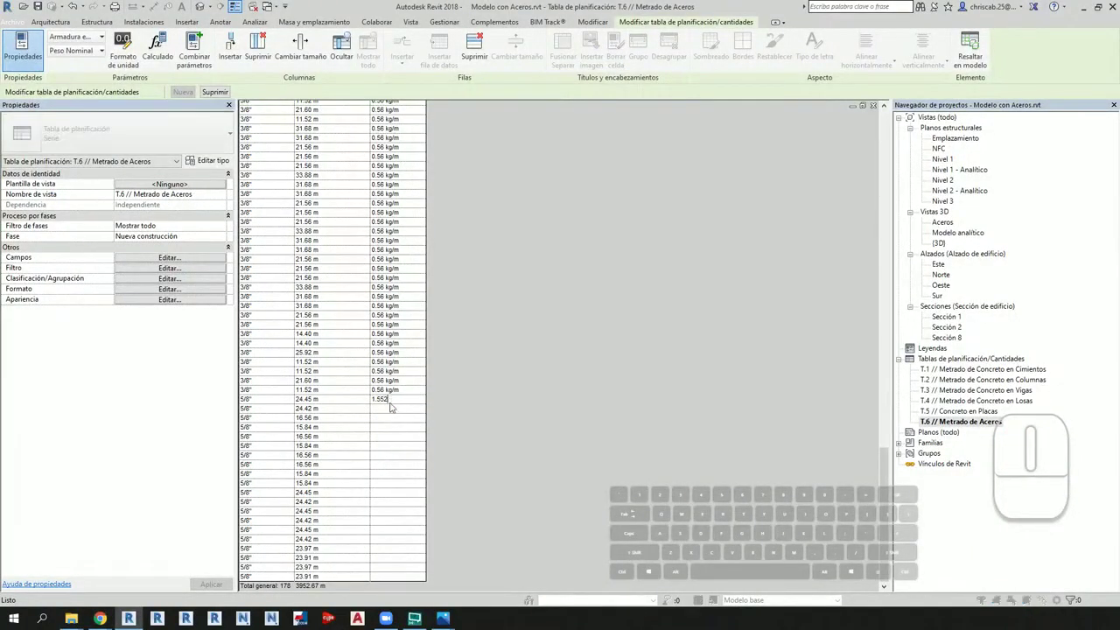
left_click(577, 322)
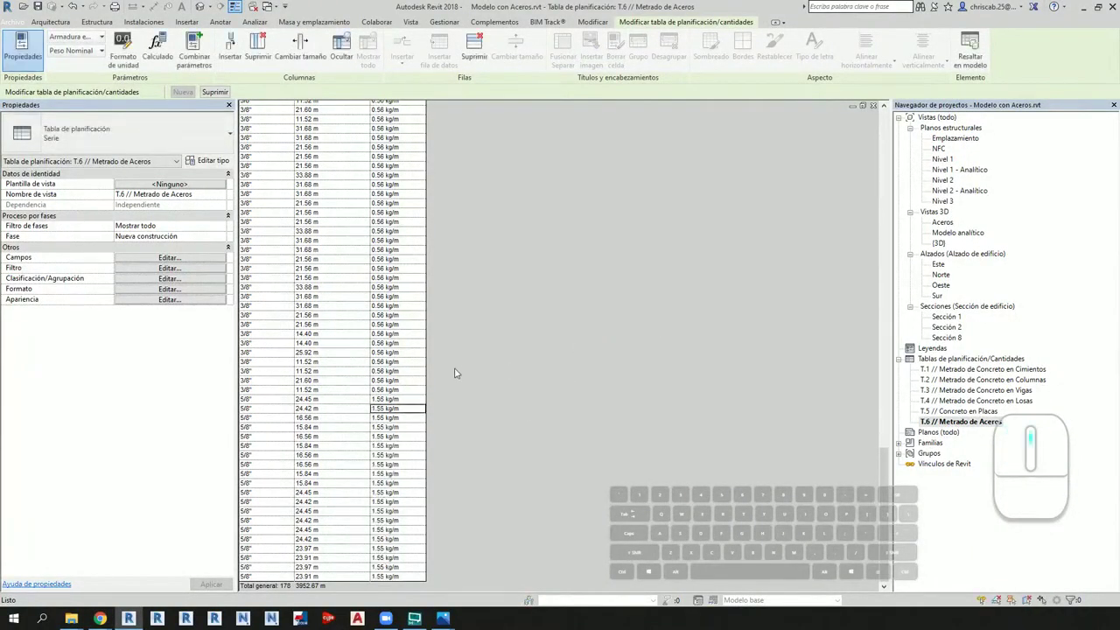
Step: Start a calculated schedule field named Kilaje with the discipline Estructura and the type Masa
scroll(387, 371, "up", 5)
left_click(170, 261)
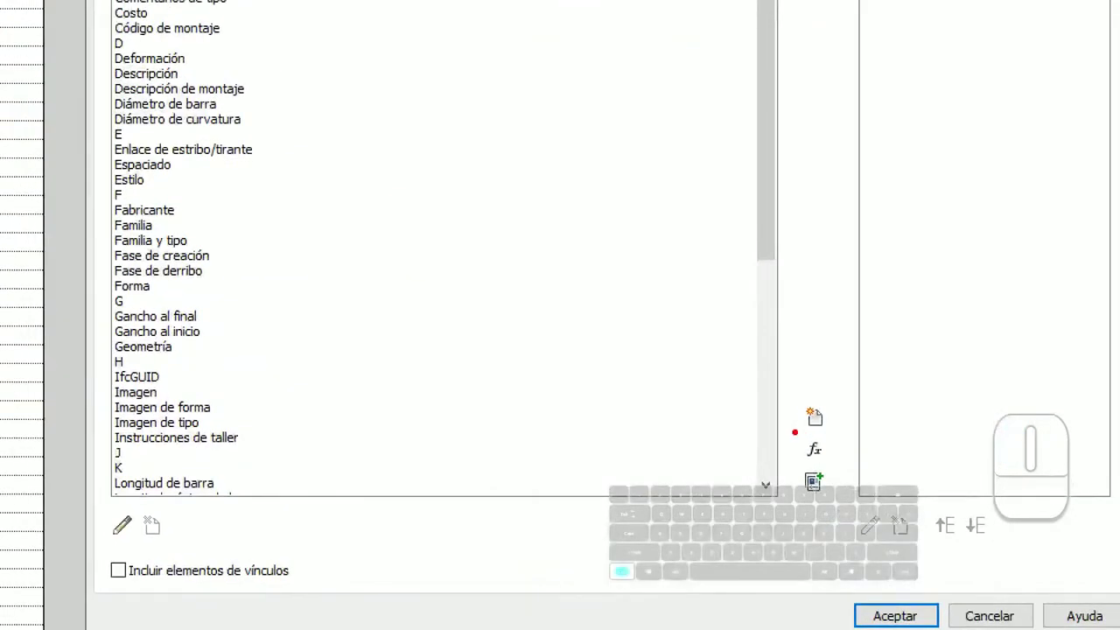
left_click(813, 449)
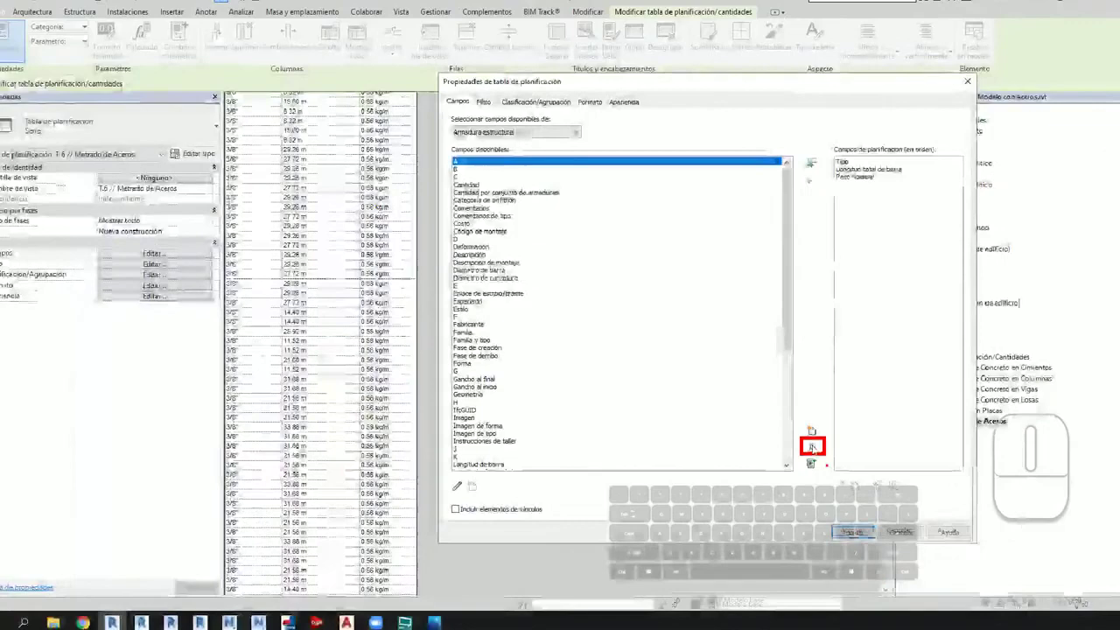
left_click(813, 449)
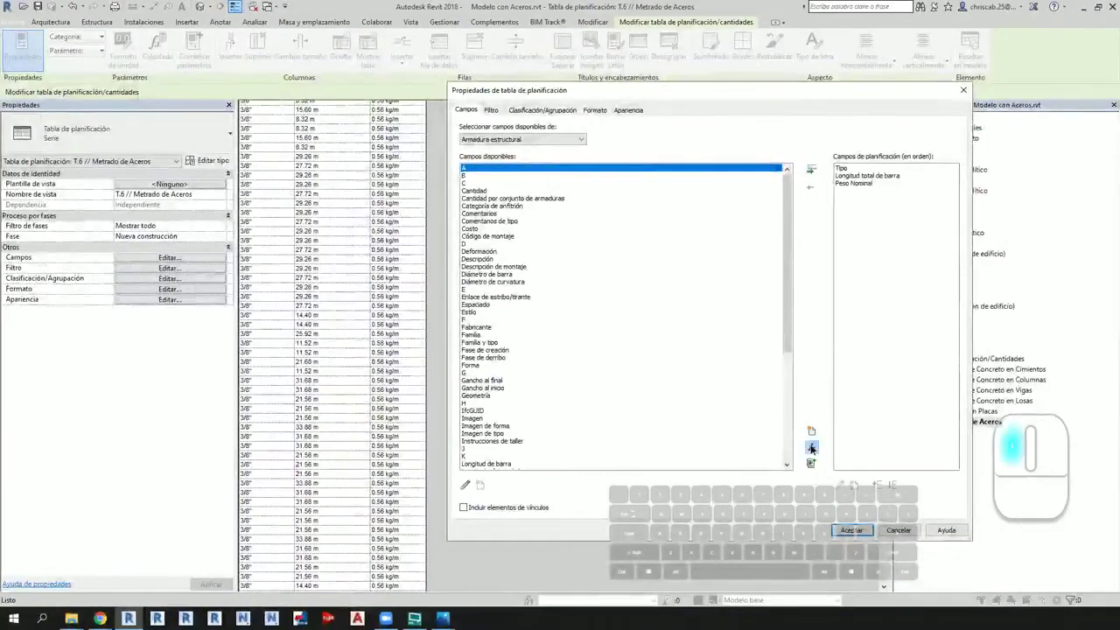
left_click(812, 449)
type("Kilaje")
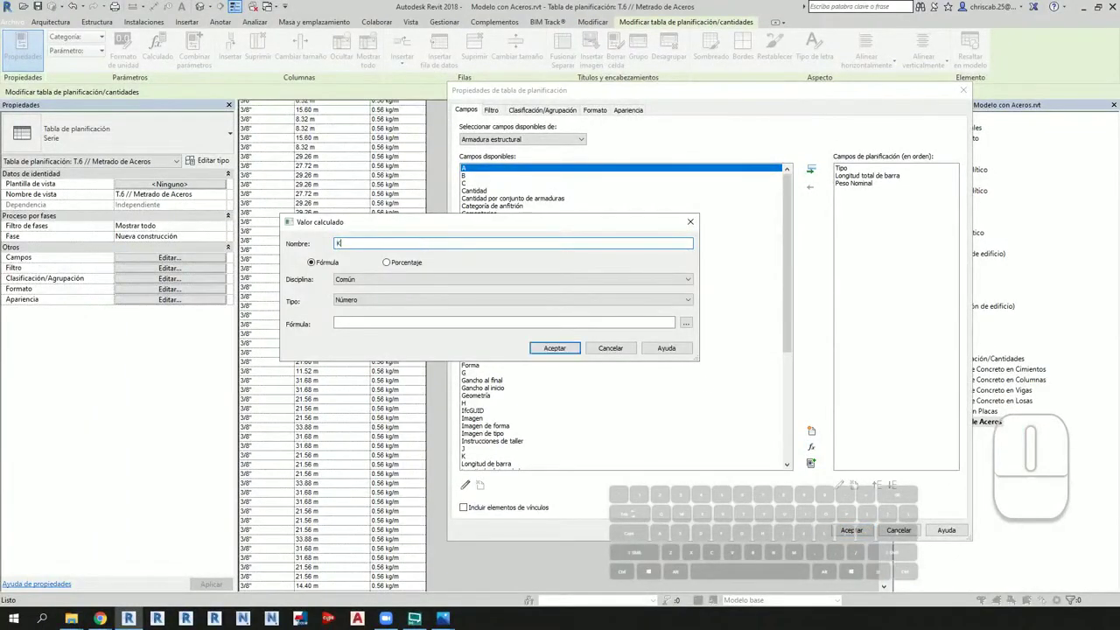
left_click(402, 280)
left_click(398, 298)
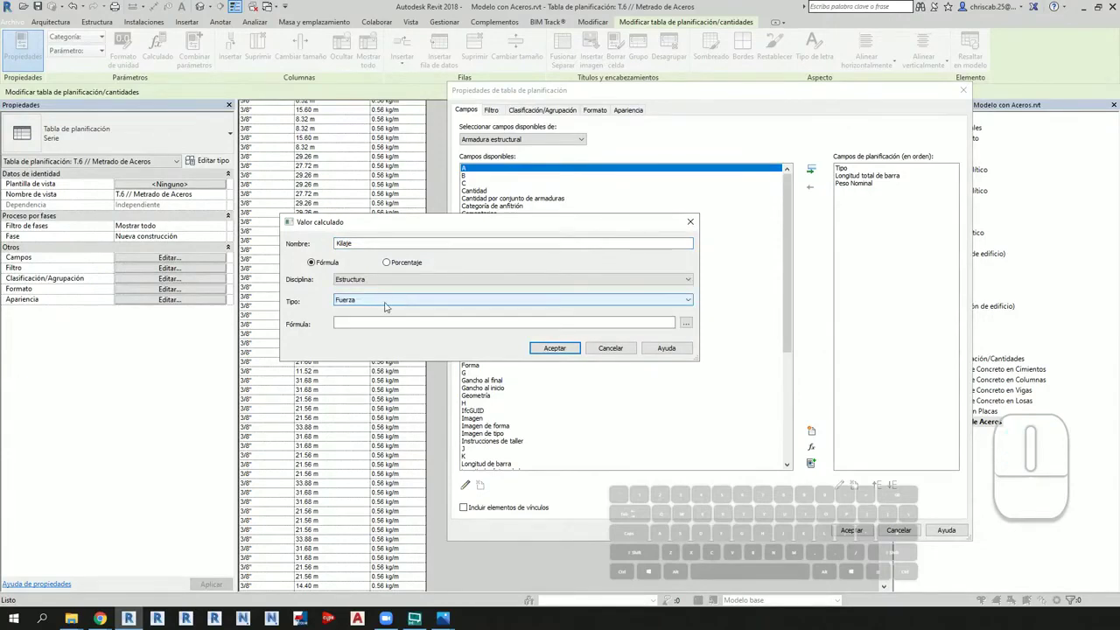
left_click(382, 301)
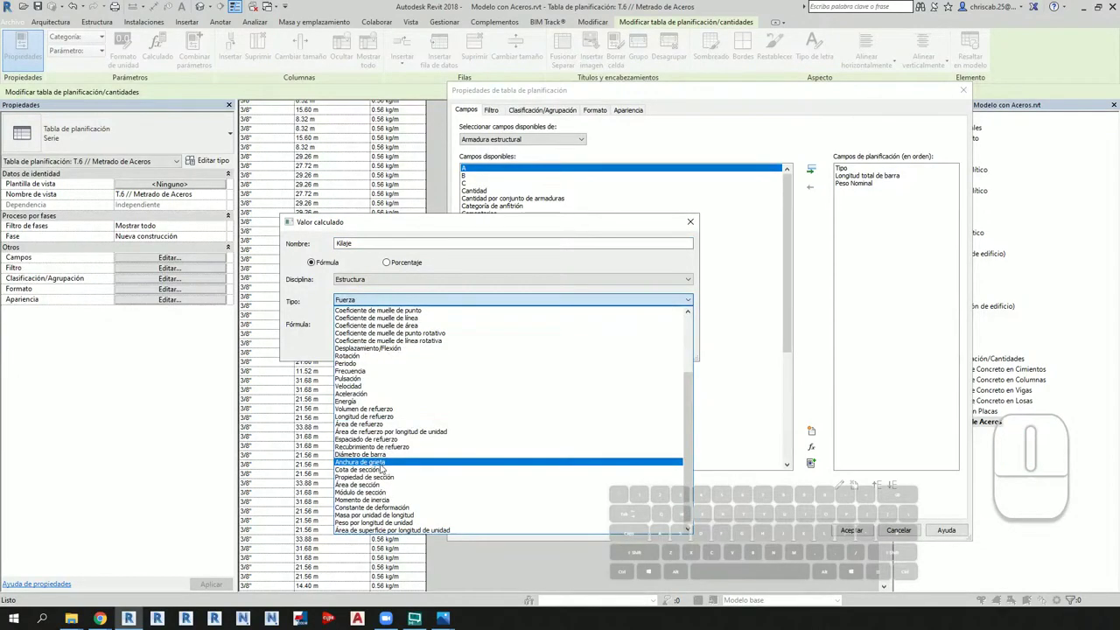
scroll(363, 398, "down", 1)
scroll(364, 397, "up", 1)
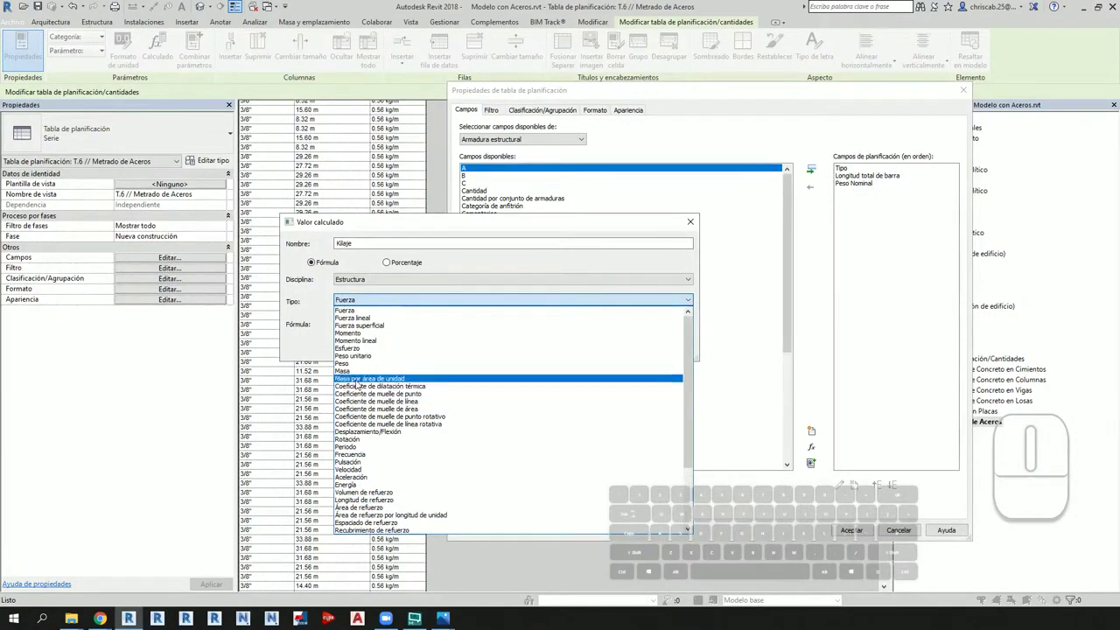
left_click(354, 372)
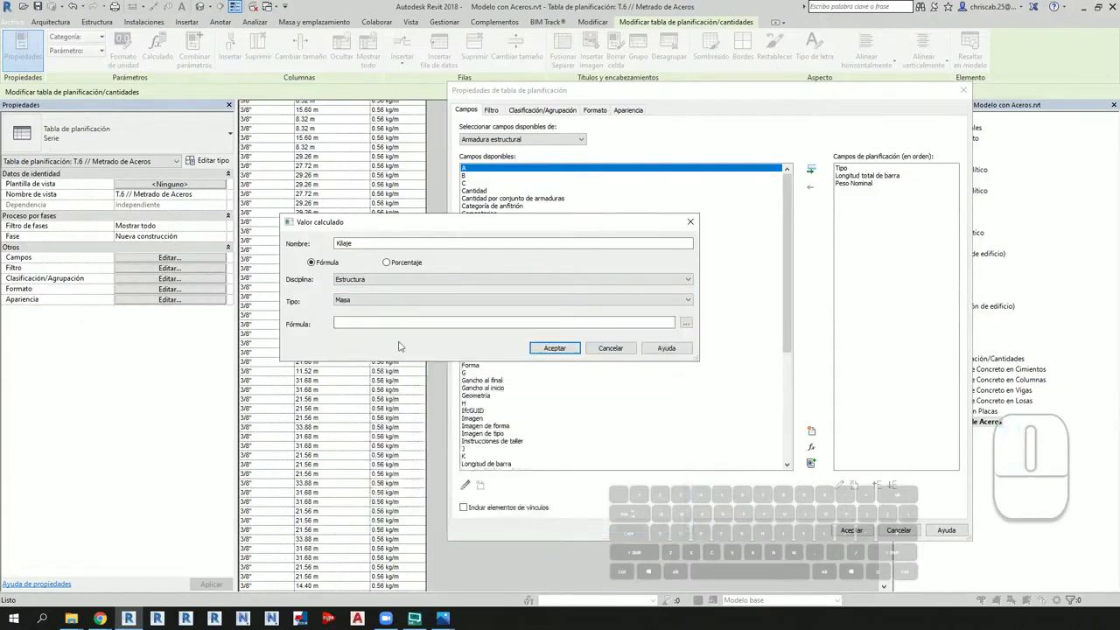
Step: Define Kilaje's formula as Longitud total de barra*Peso Nominal and add the field to the rebar schedule
left_click(685, 323)
double_click(476, 242)
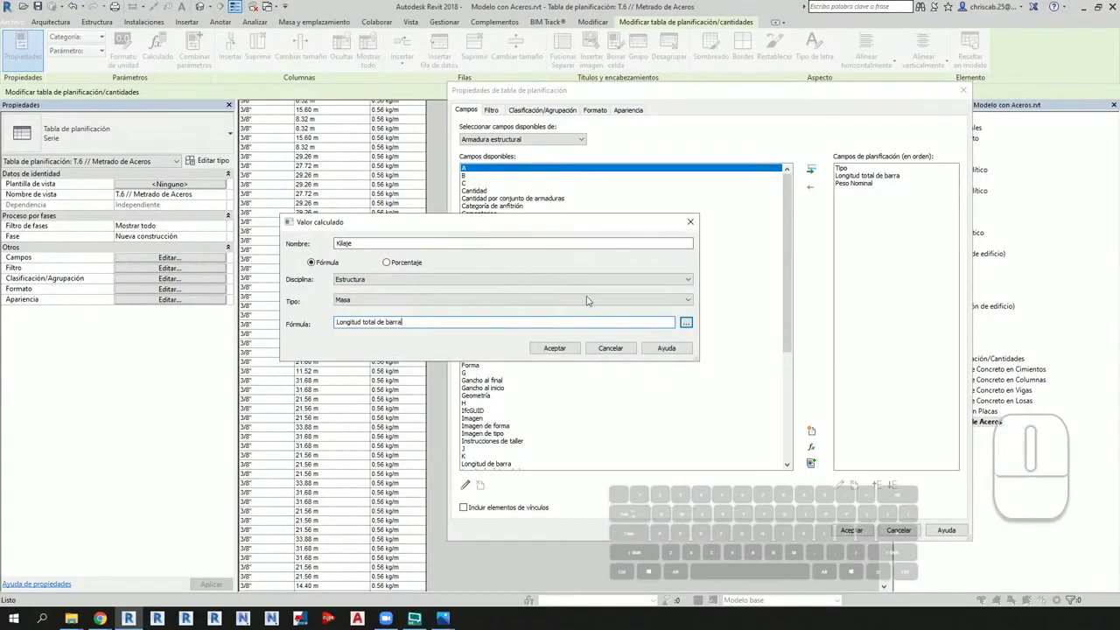
type("*")
left_click(685, 323)
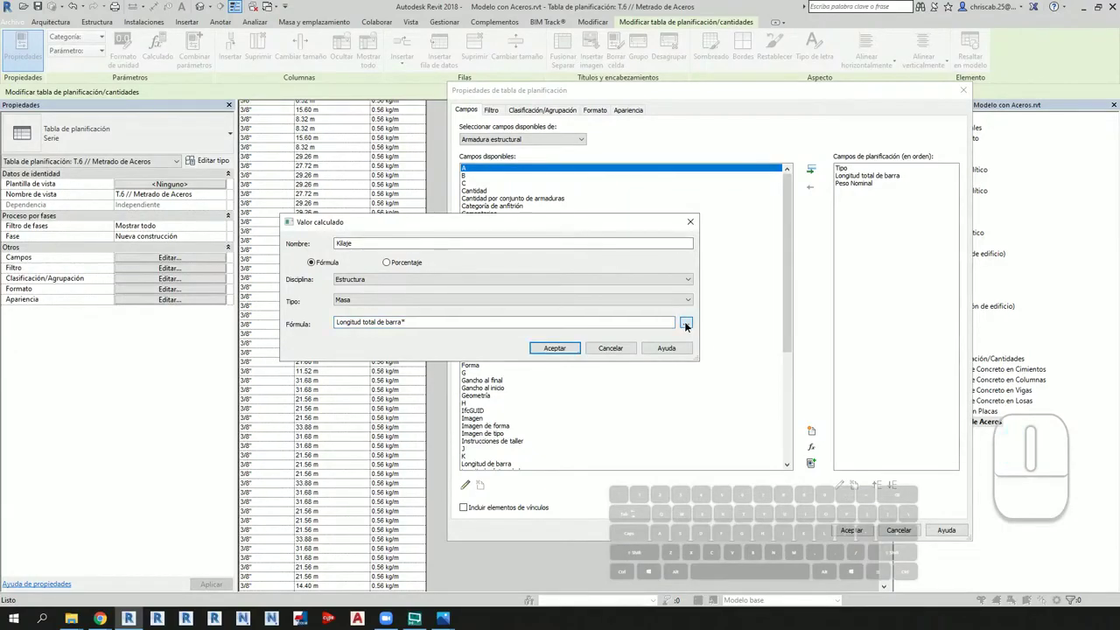
double_click(447, 251)
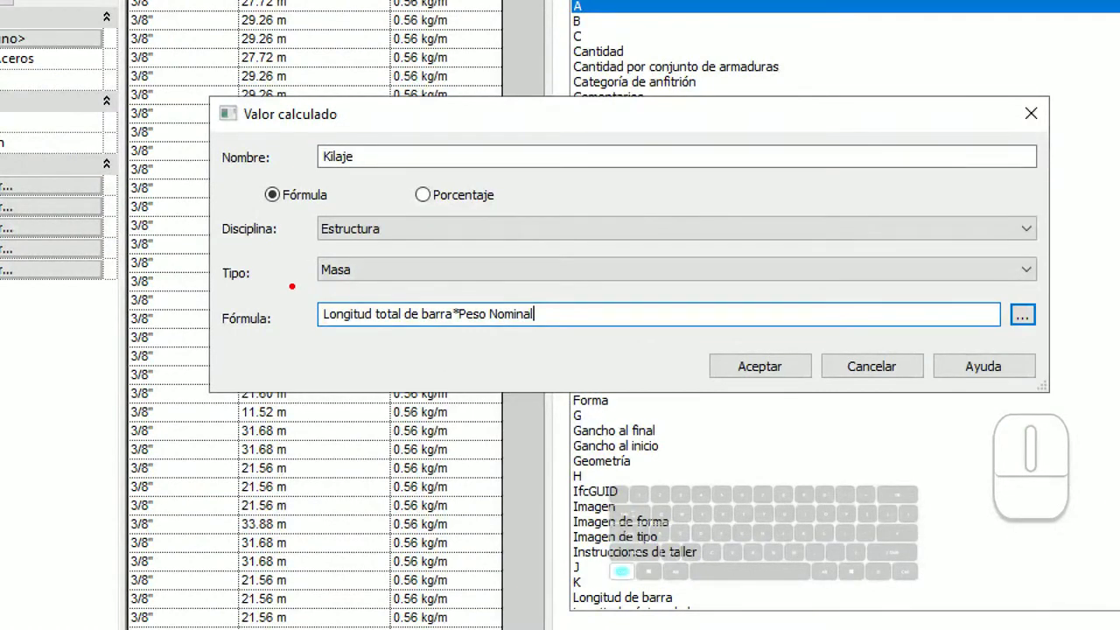
left_click_drag(292, 286, 579, 343)
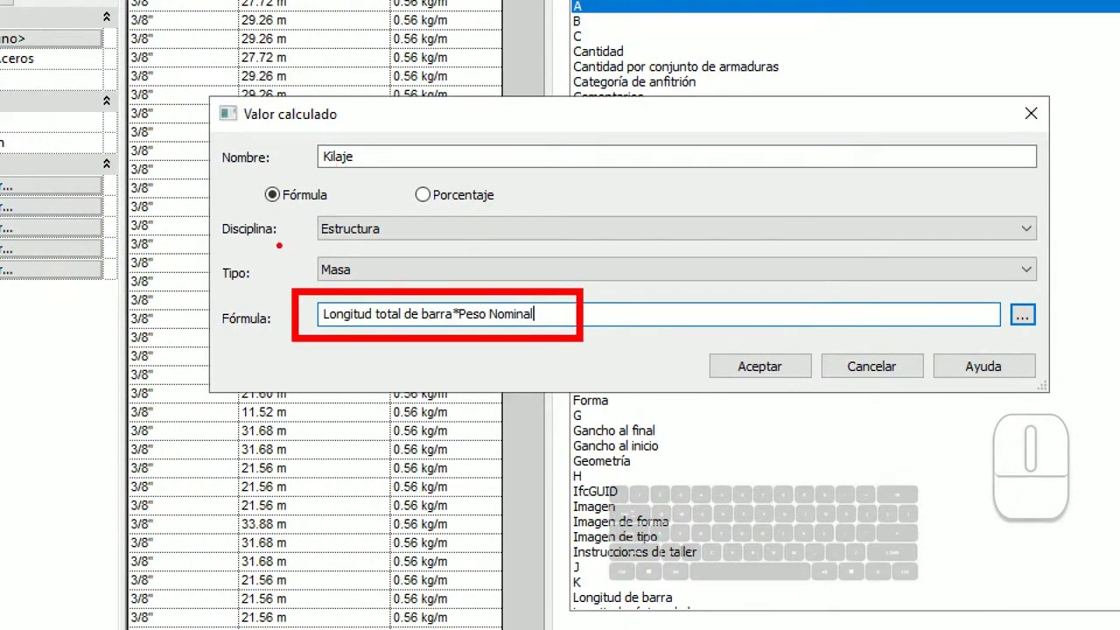
left_click_drag(298, 180, 307, 260)
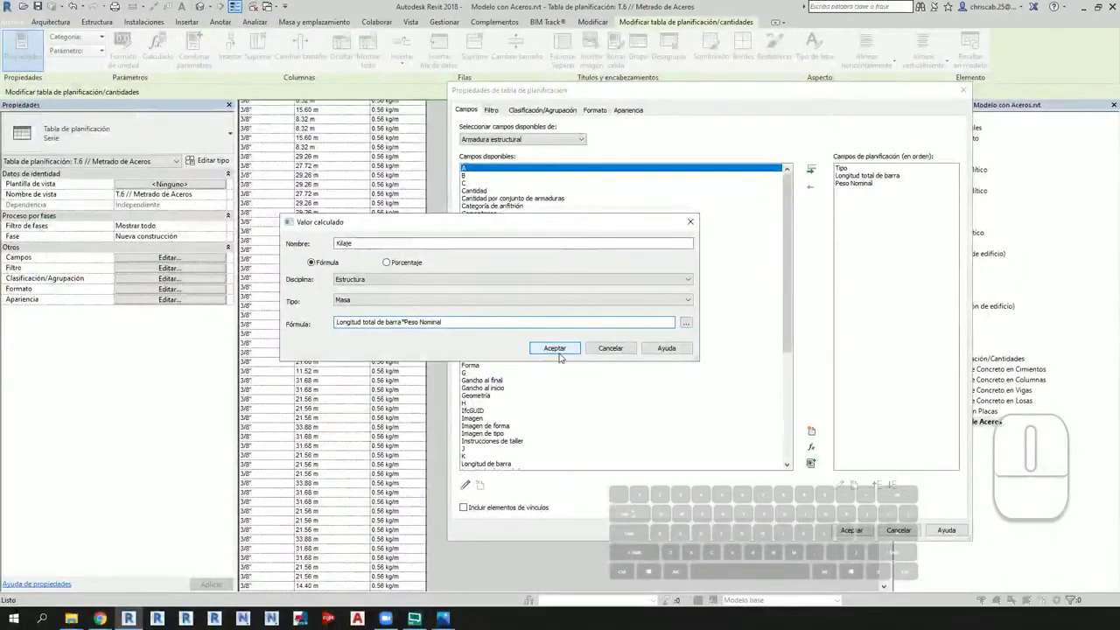
left_click(759, 366)
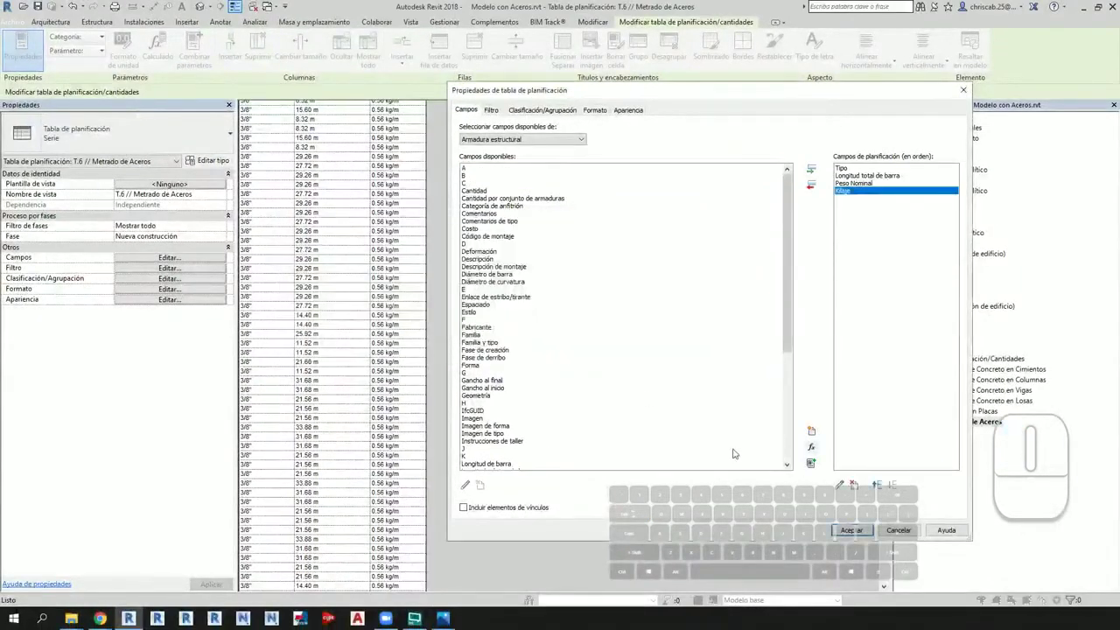
left_click(851, 530)
Step: Turn off Detallar cada ejemplar in the schedule's sorting and grouping so each bar type takes one row
scroll(447, 262, "up", 10)
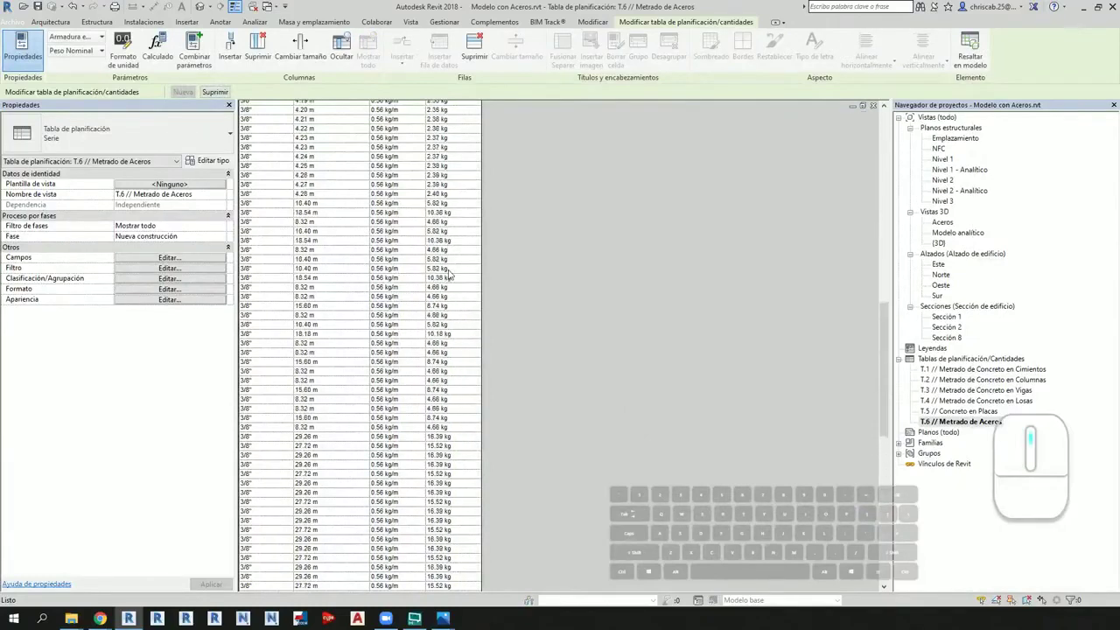
scroll(453, 276, "up", 8)
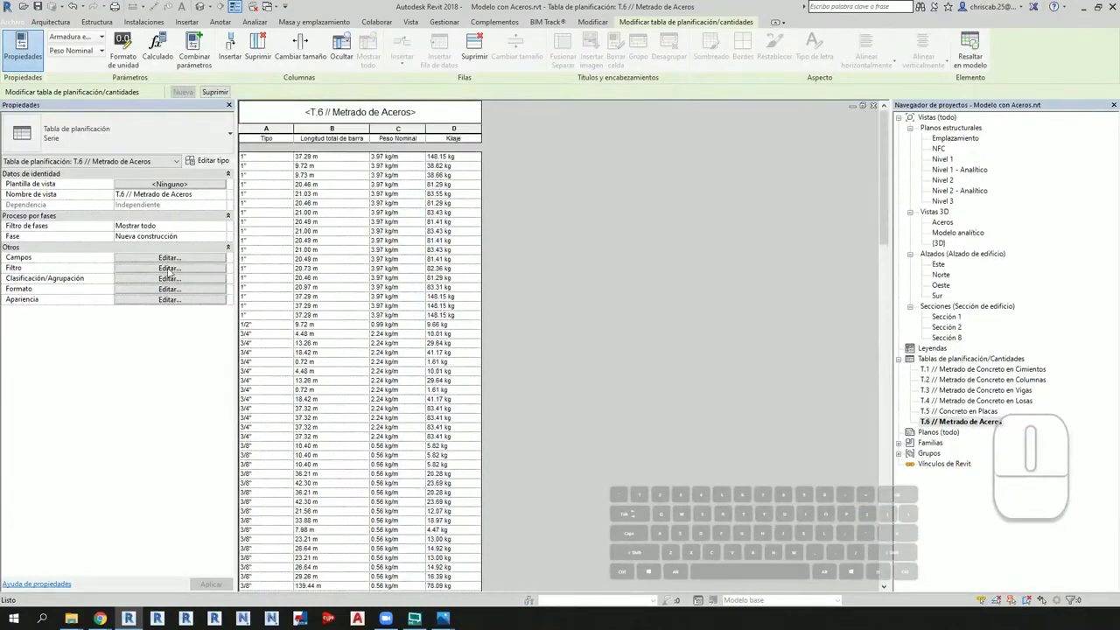
left_click(171, 278)
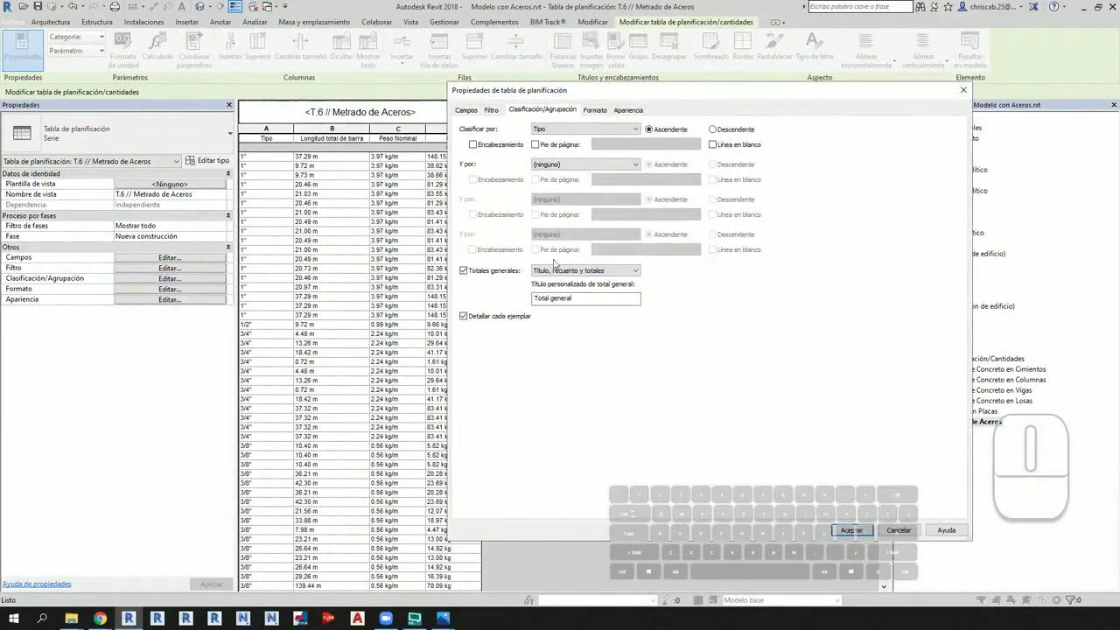
left_click(845, 526)
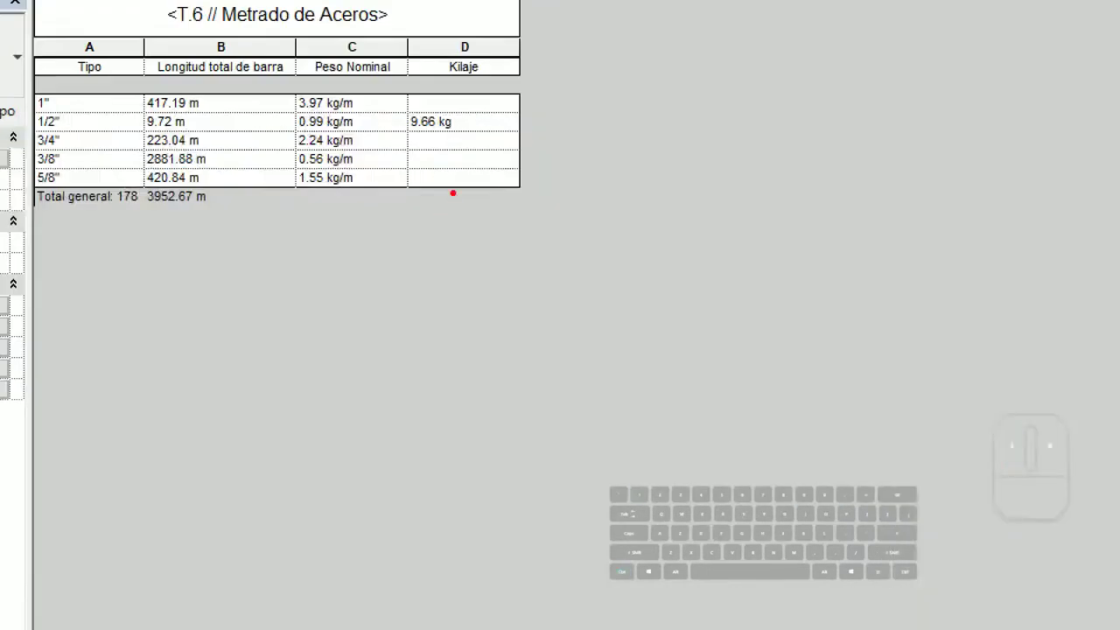
left_click_drag(454, 180, 528, 357)
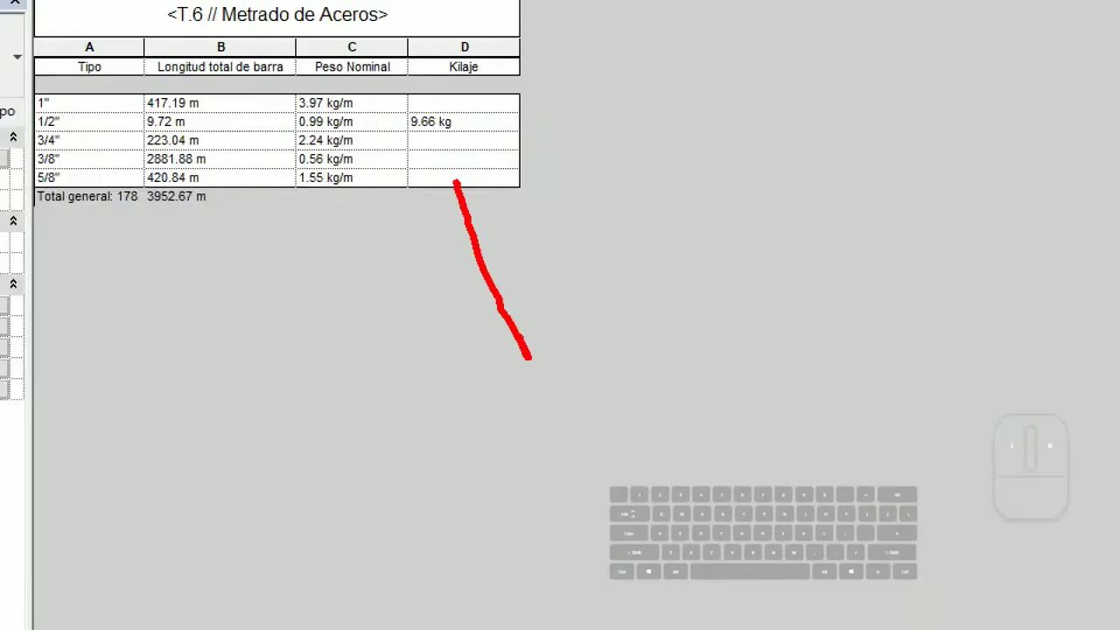
left_click_drag(454, 226, 453, 180)
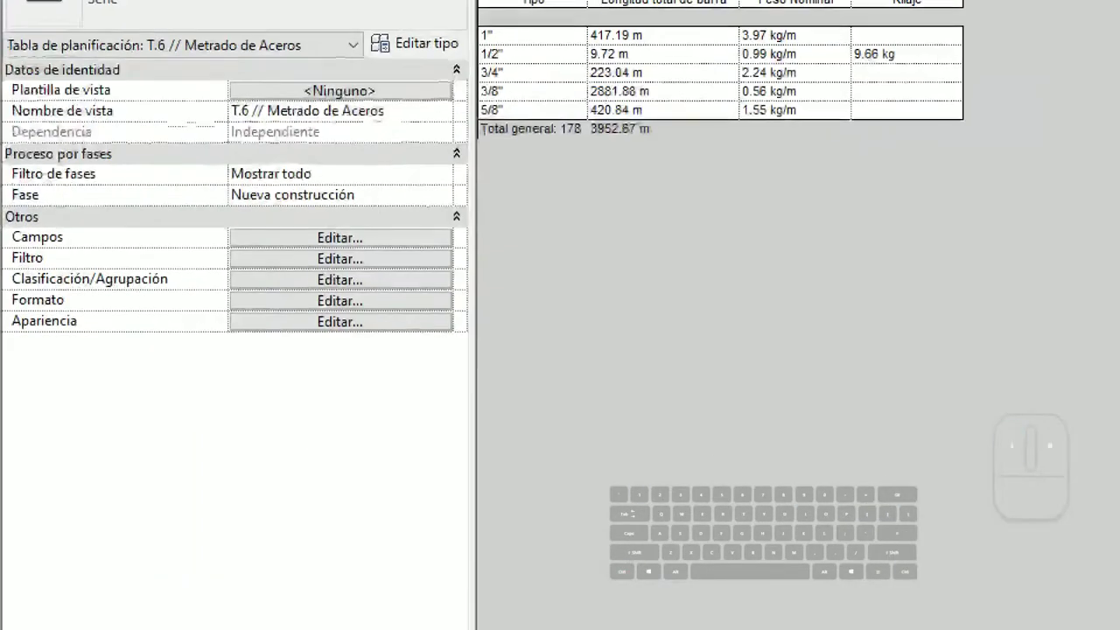
mouse_move(5, 289)
left_mouse_down("ctrl")
mouse_move(376, 289)
mouse_move(482, 330)
left_mouse_up("ctrl")
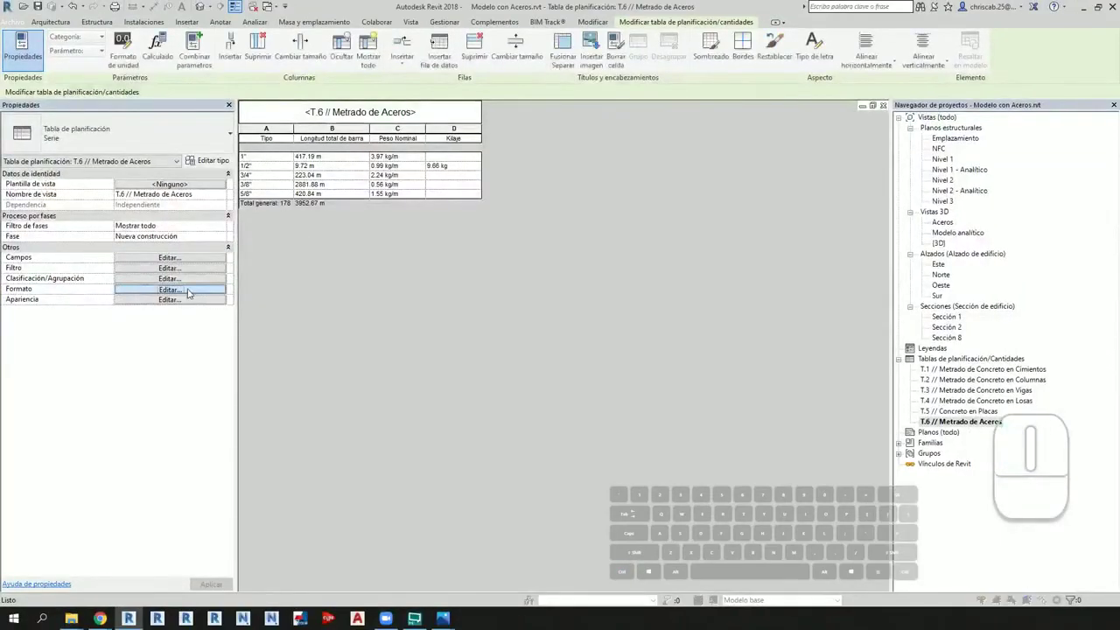
Step: Set the Kilaje field's format to Calcular totales and apply it to the schedule
left_click(187, 292)
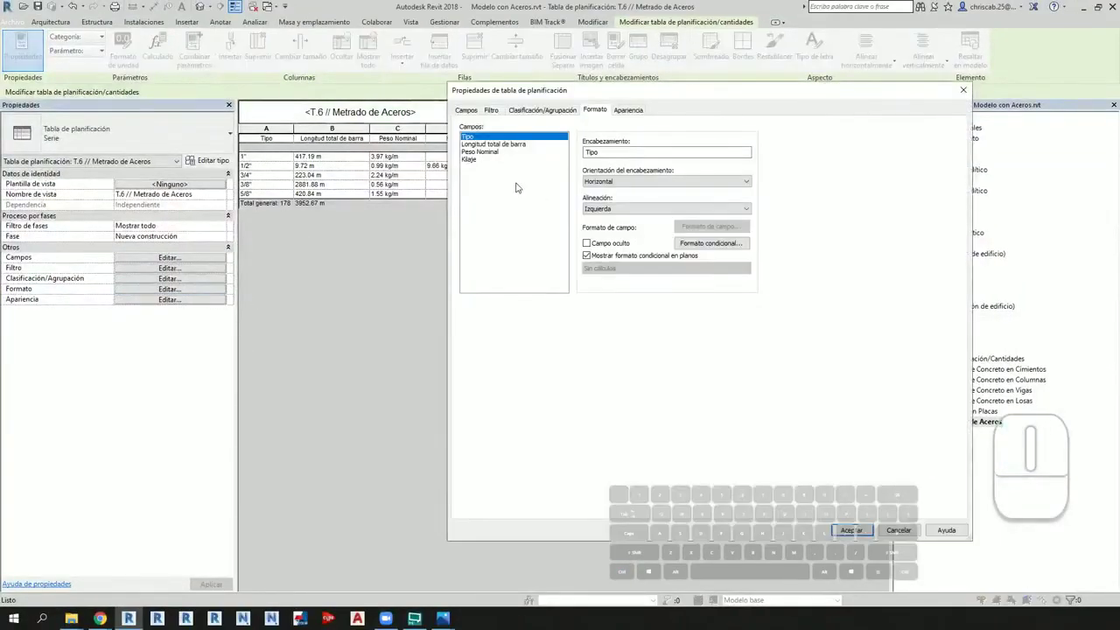
left_click(469, 159)
left_click(629, 269)
left_click(627, 289)
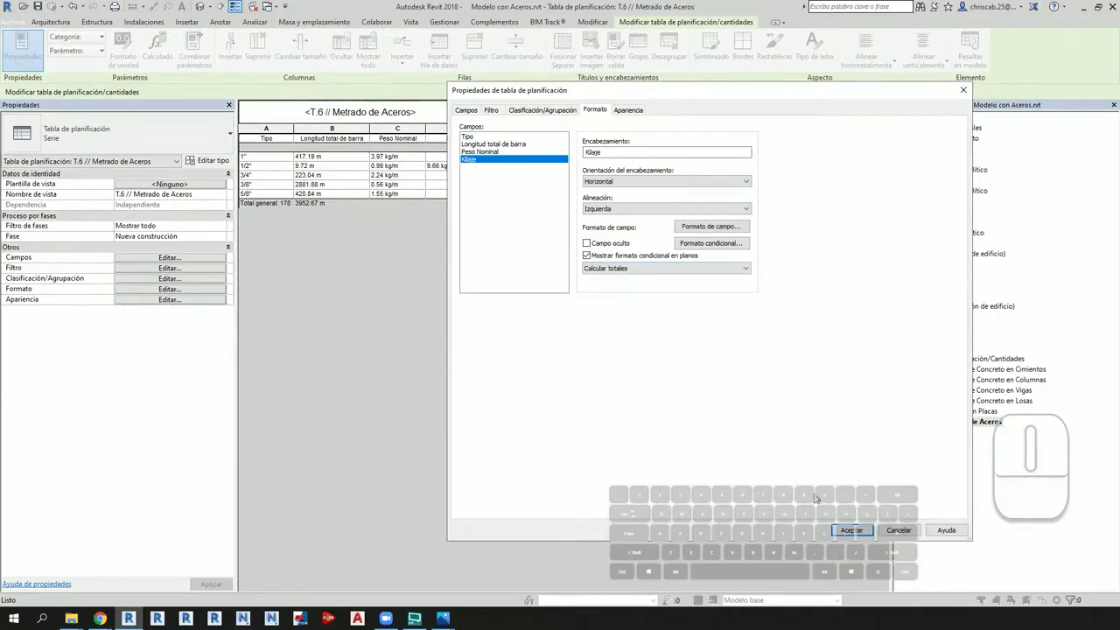
left_click(848, 530)
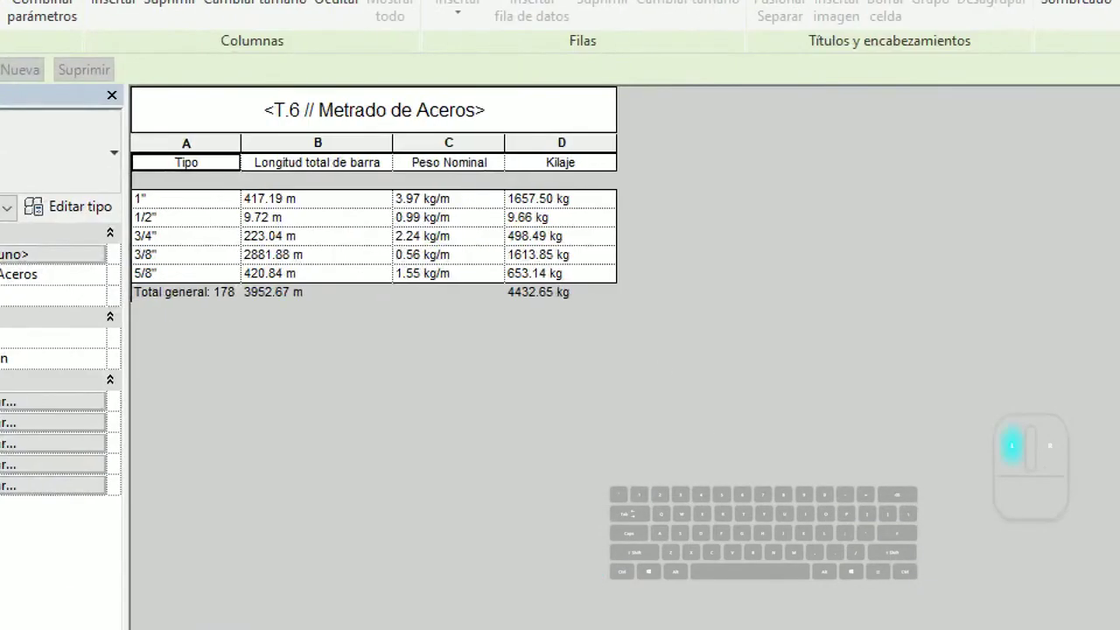
left_click_drag(497, 185, 596, 308, "ctrl")
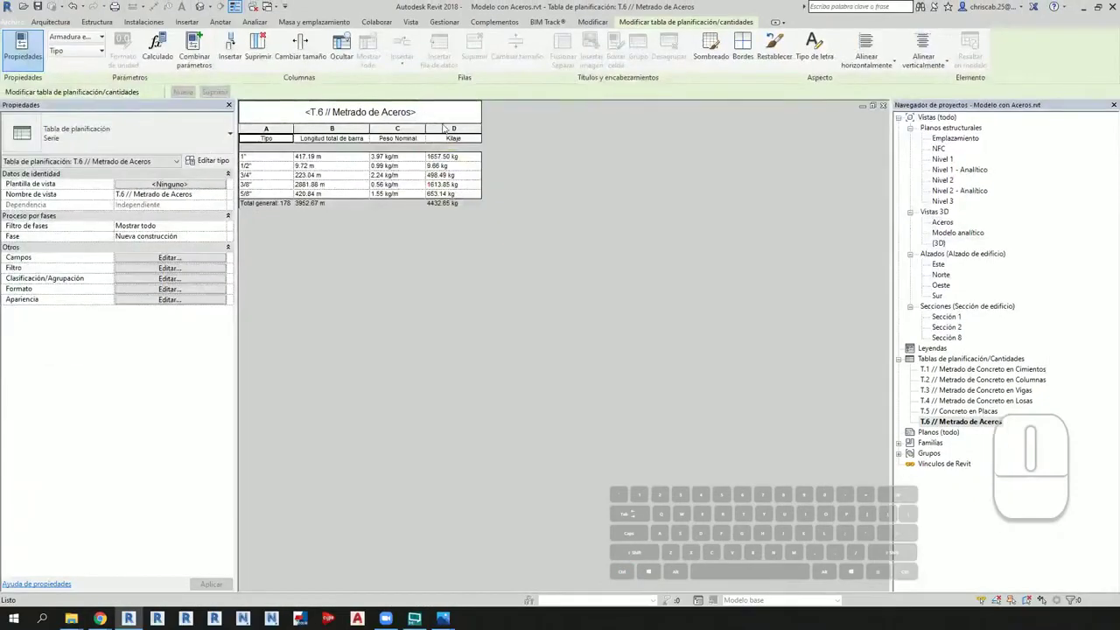
Step: Override the project unit settings for the Kilaje column and set its units to Toneladas
left_click(445, 129)
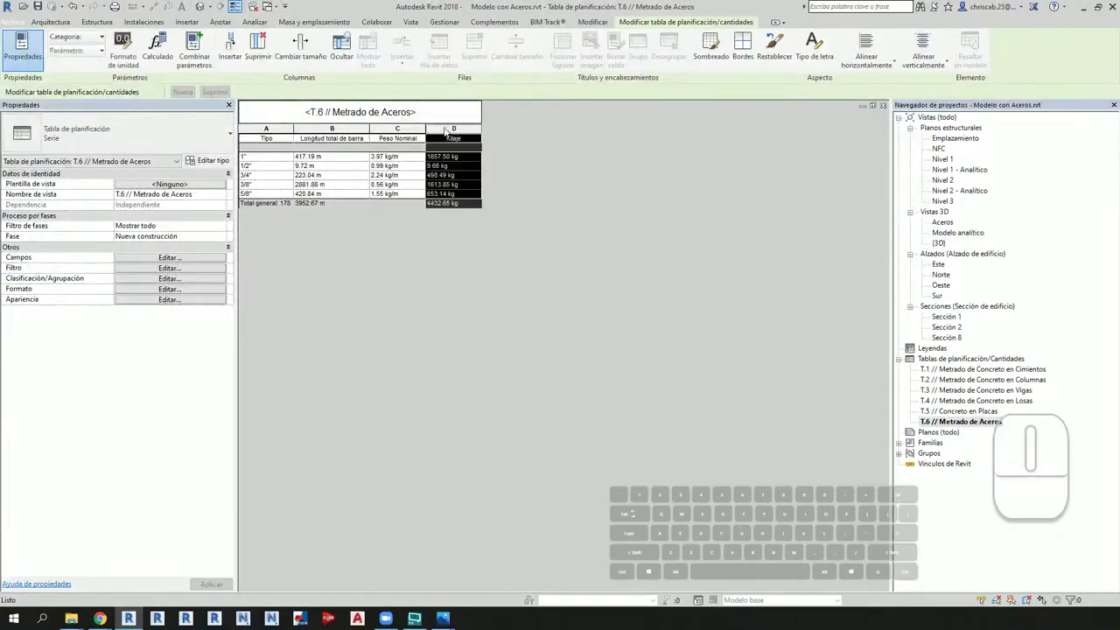
left_click(122, 48)
left_click(538, 231)
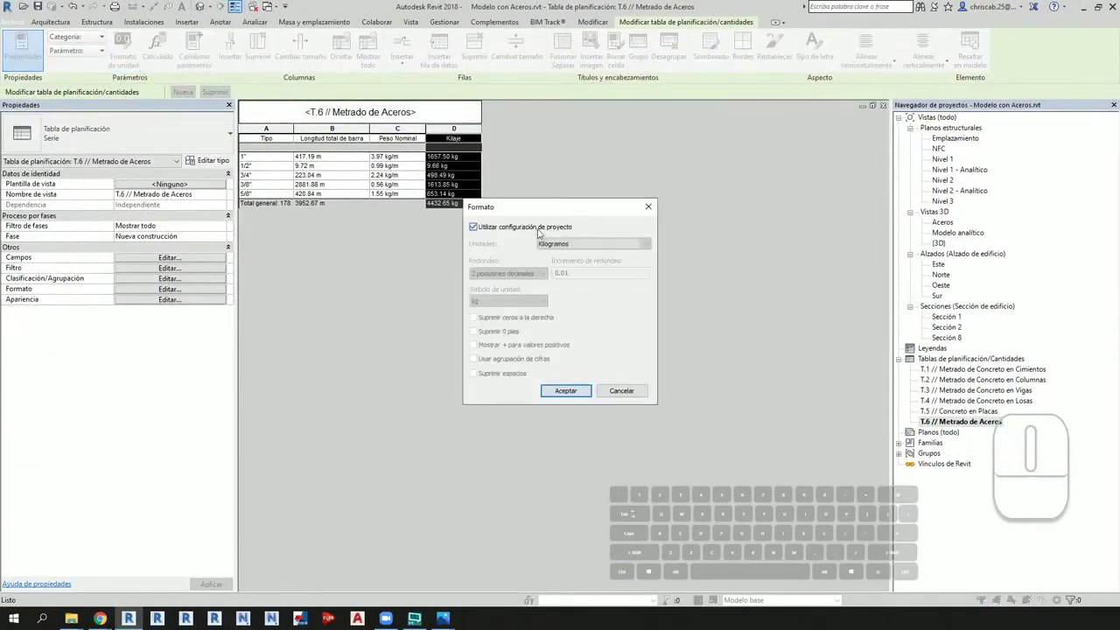
left_click(569, 243)
left_click(560, 260)
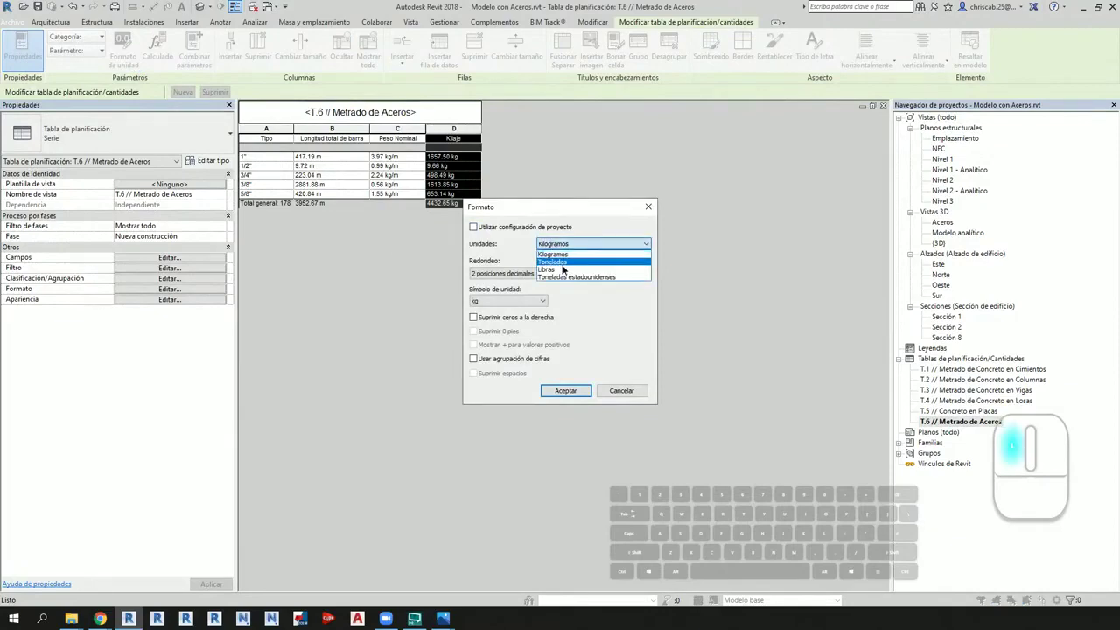
left_click(565, 390)
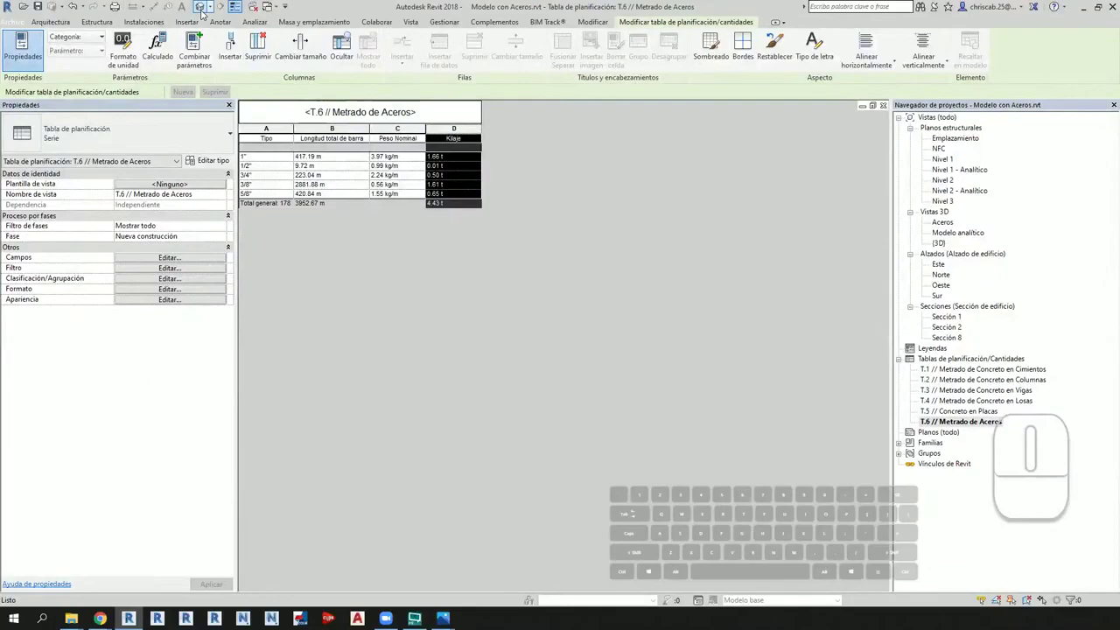
Step: Examine the complete reinforced structure and its isolated footings in the default 3D view
double_click(939, 243)
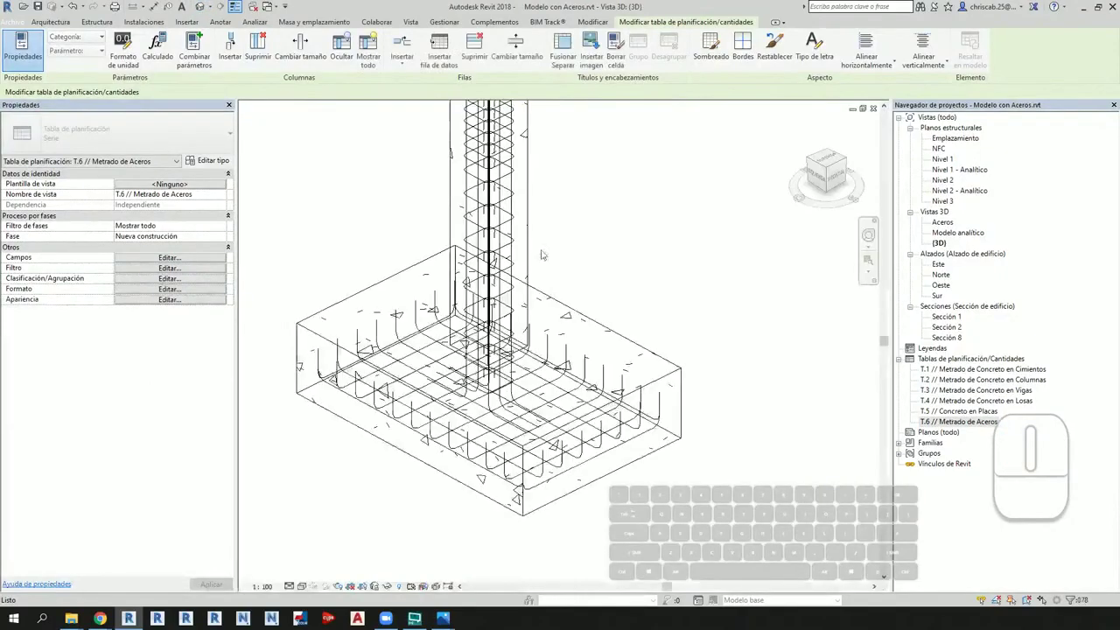
scroll(541, 255, "down", 6)
middle_click_drag(612, 420, 688, 466, "shift")
scroll(623, 434, "up", 5)
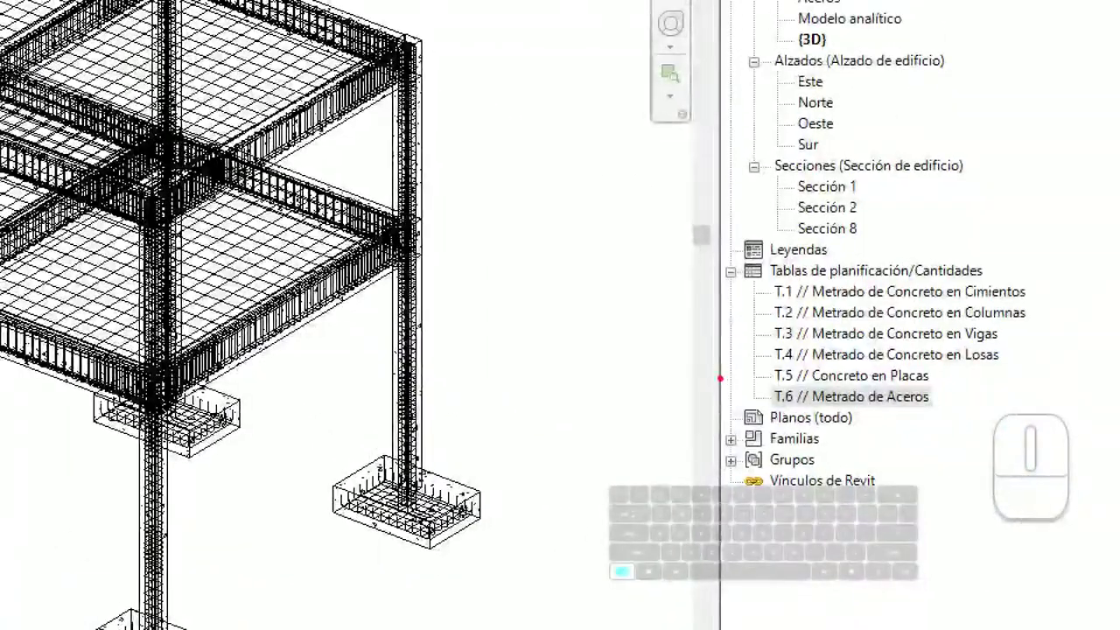
left_click_drag(896, 412, 1002, 436, "ctrl")
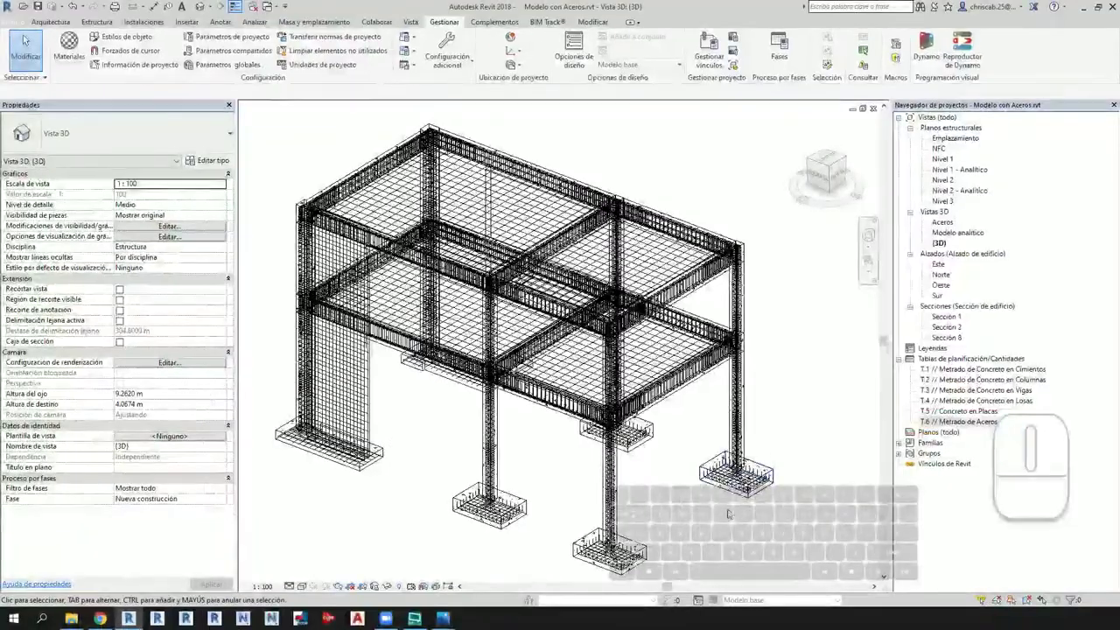
middle_click_drag(759, 492, 766, 497)
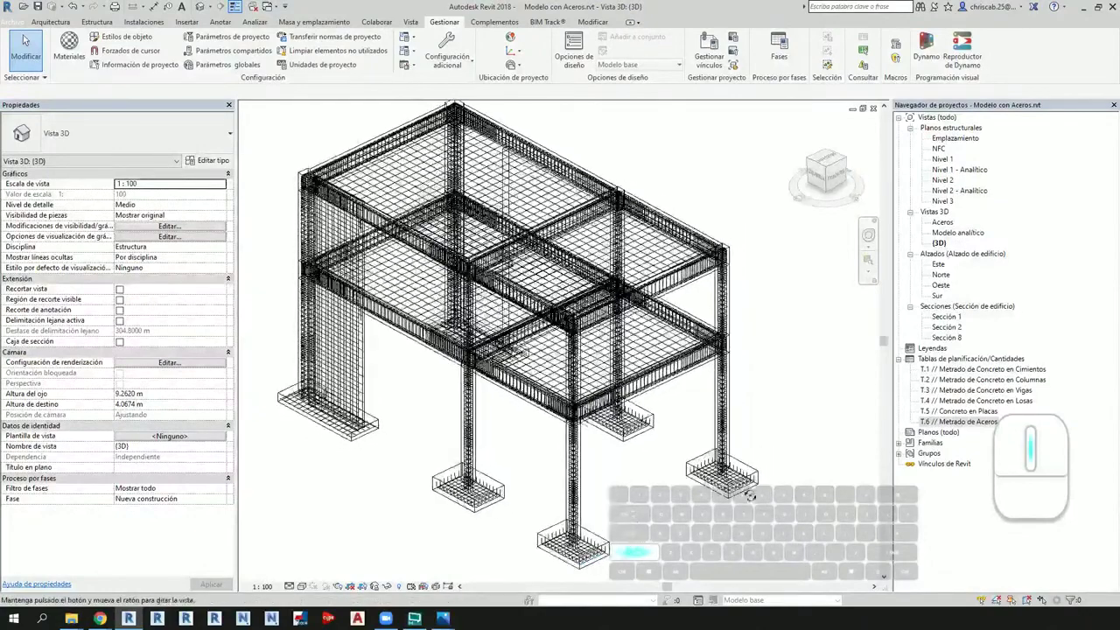
Step: Add the Marca de anfitrión field to the T.6 // Metrado de Aceros schedule and place it as the first column
double_click(954, 422)
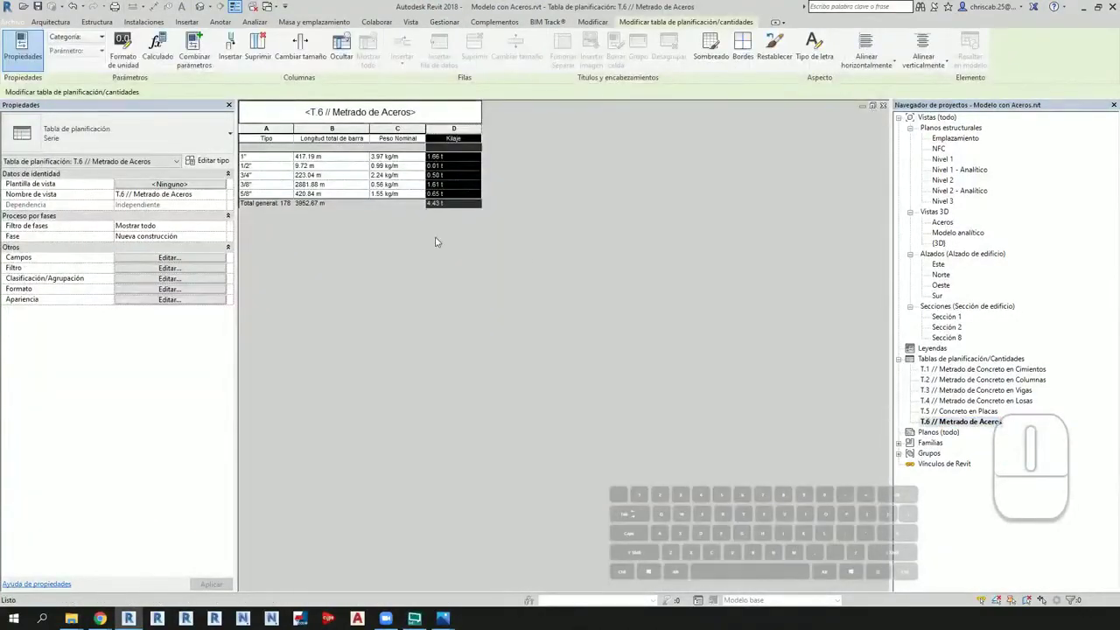
left_click(166, 259)
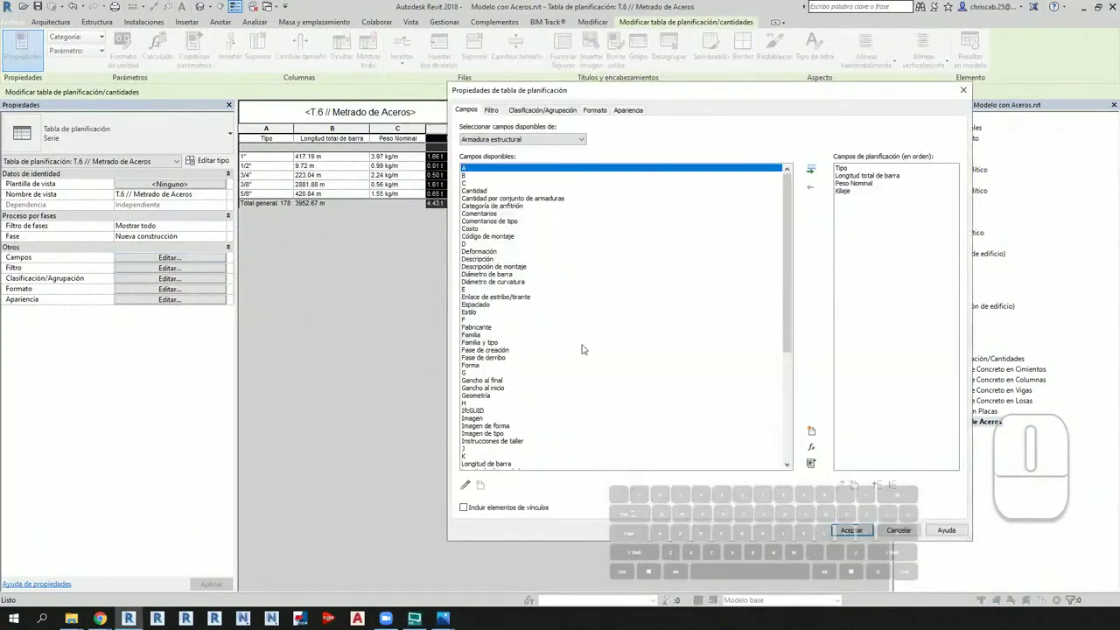
scroll(673, 289, "down", 8)
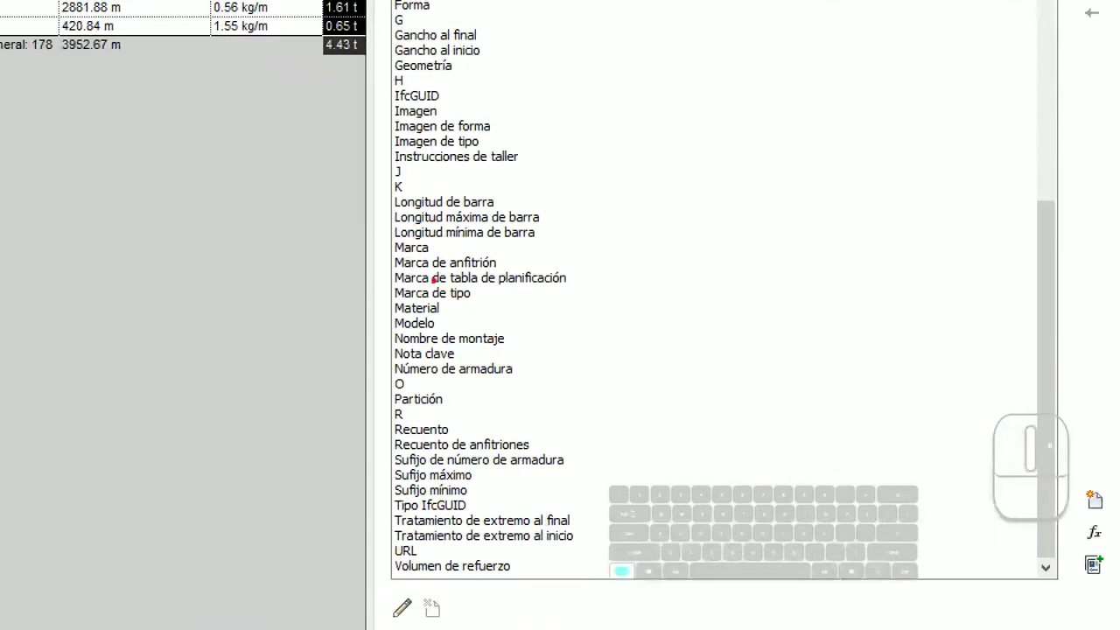
left_click_drag(369, 245, 529, 280, "ctrl")
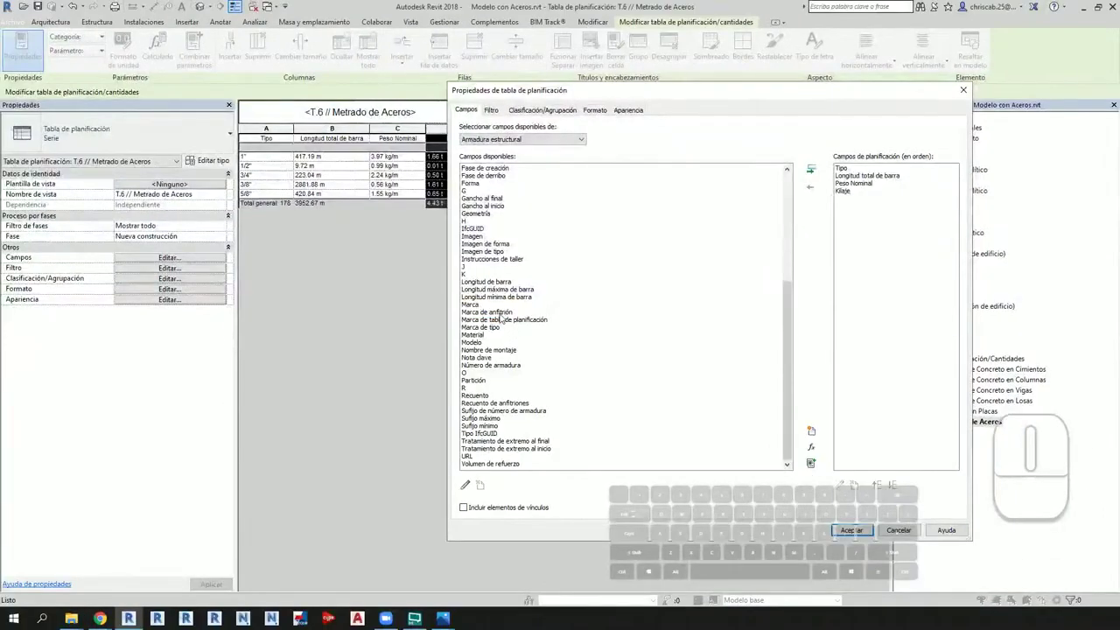
double_click(500, 314)
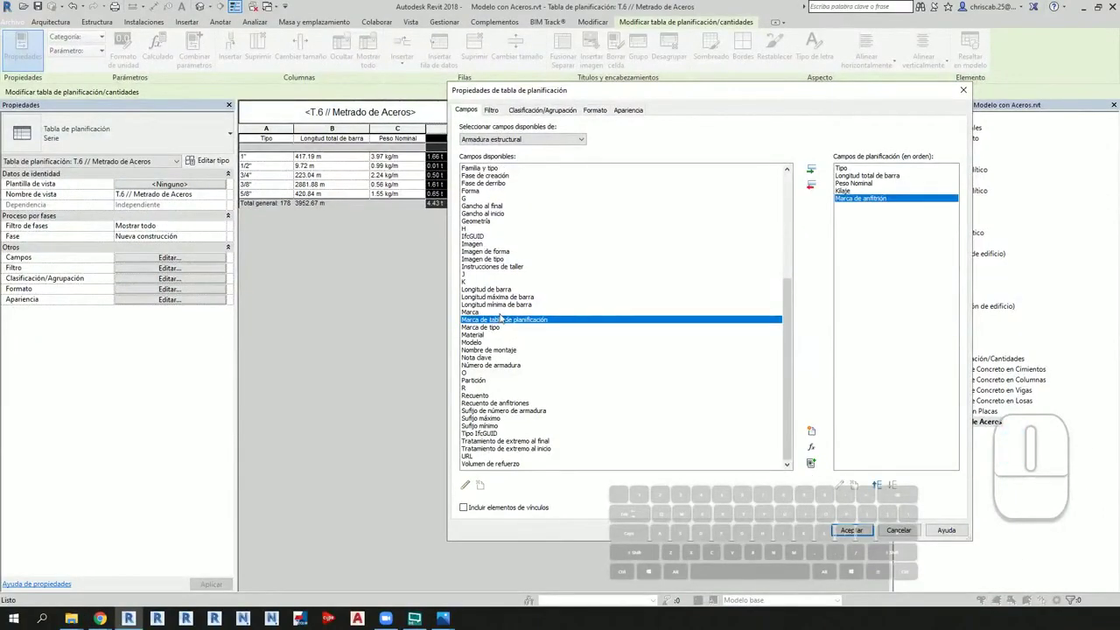
left_click(878, 487)
left_click(878, 486)
left_click(878, 486)
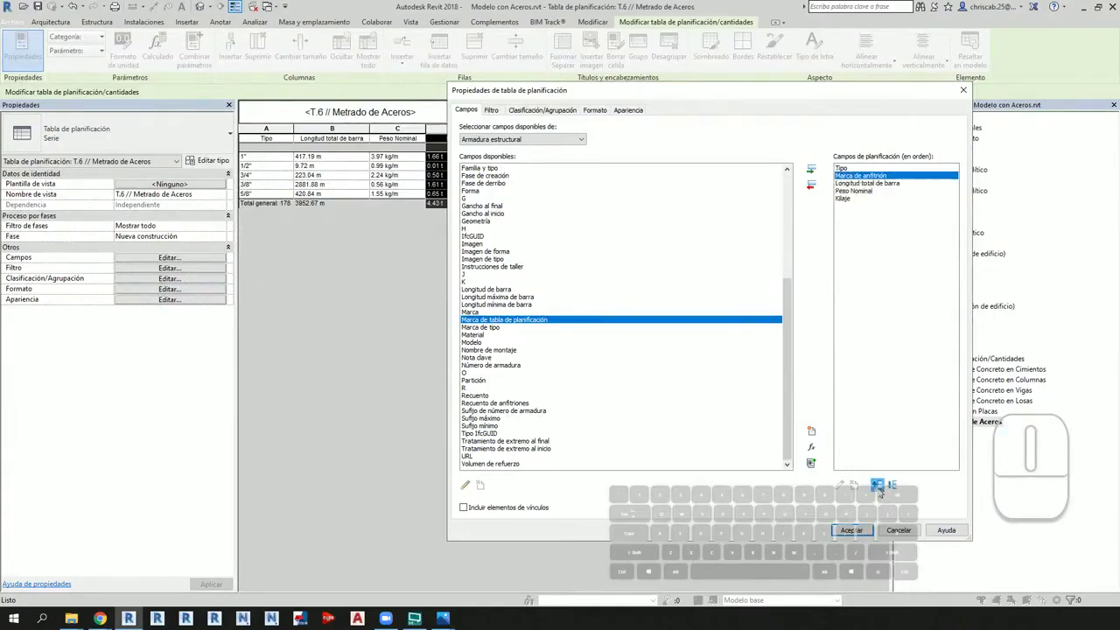
left_click(877, 486)
left_click(858, 529)
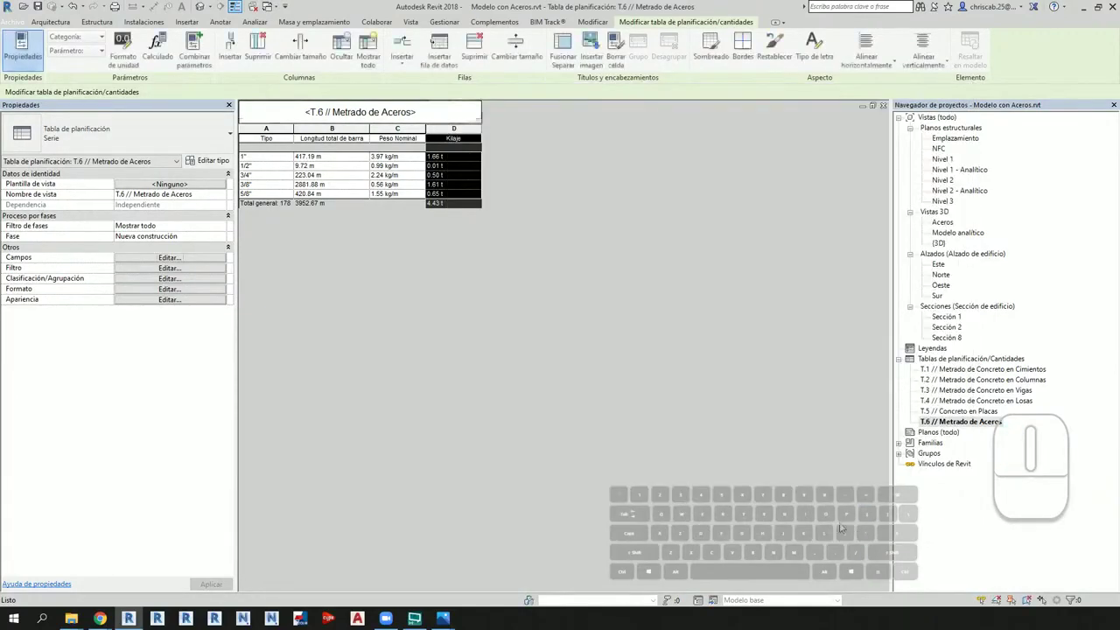
Step: Turn on Detallar cada ejemplar in the steel schedule's sorting and grouping so every bar set gets its own row
left_click(169, 278)
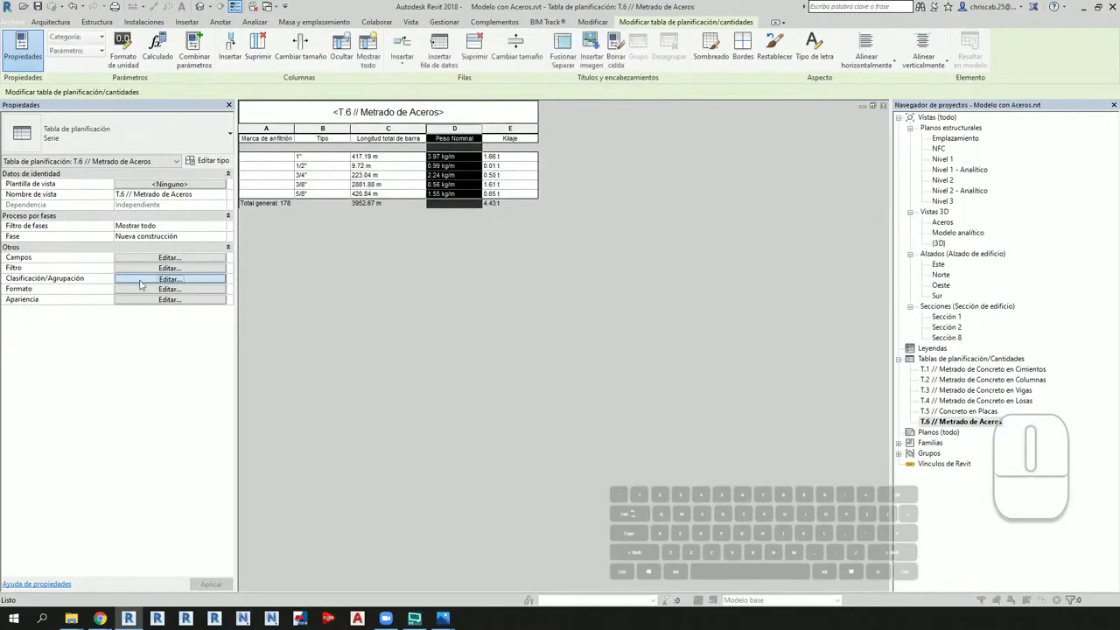
left_click(464, 316)
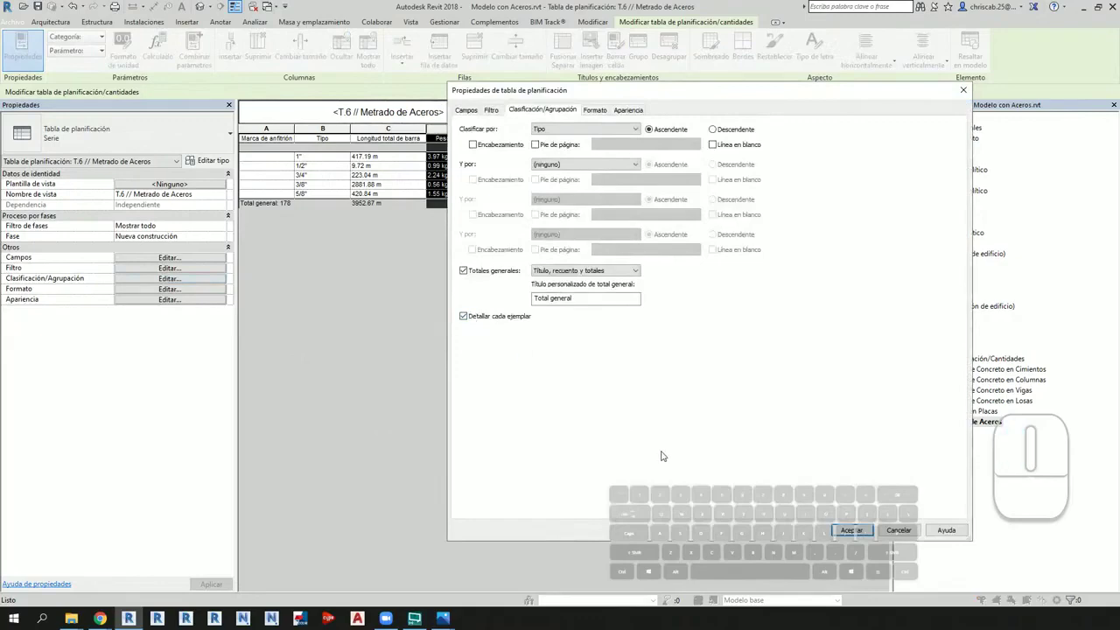
left_click(848, 530)
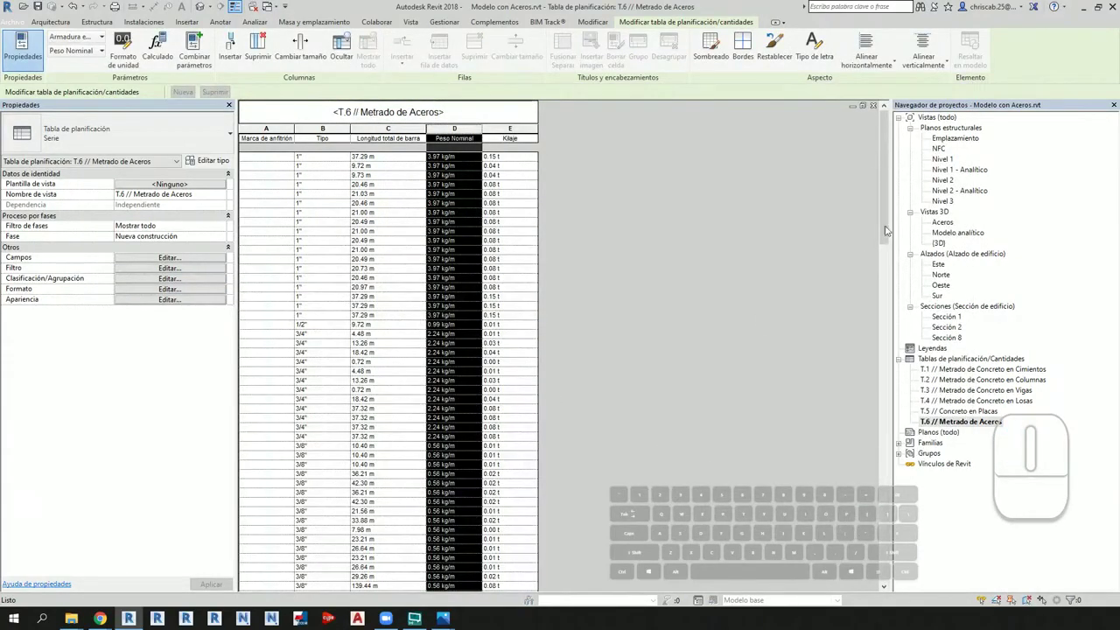
left_click_drag(885, 207, 656, 190)
scroll(297, 302, "down", 5)
scroll(293, 300, "down", 10)
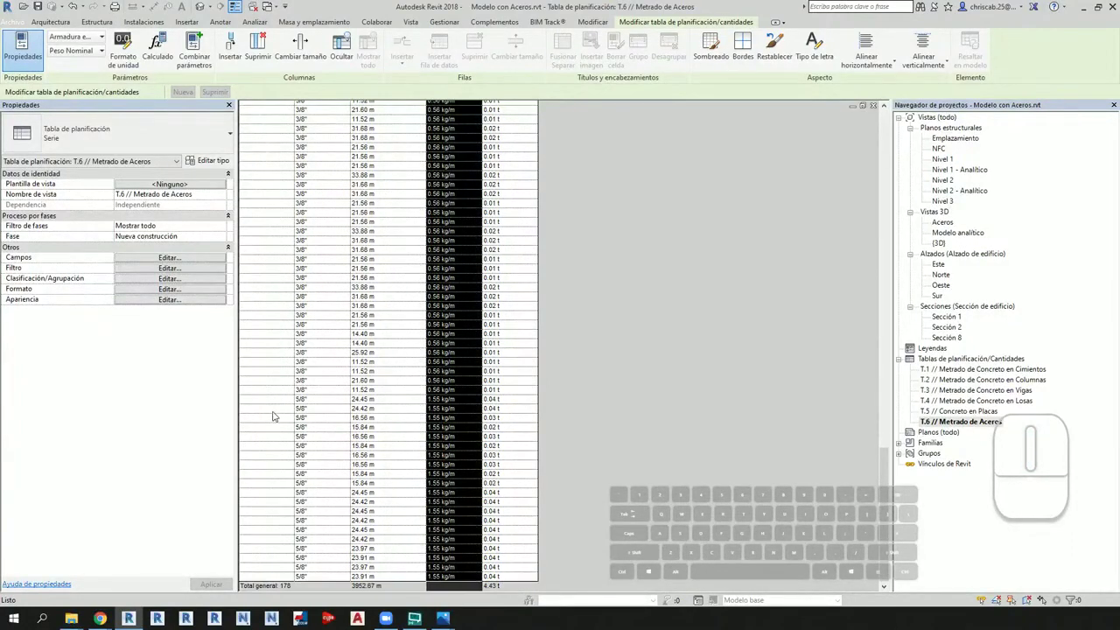
scroll(275, 398, "up", 5)
Step: Set the Marca of the front corner footing in the 3D view to Z1
left_click(200, 6)
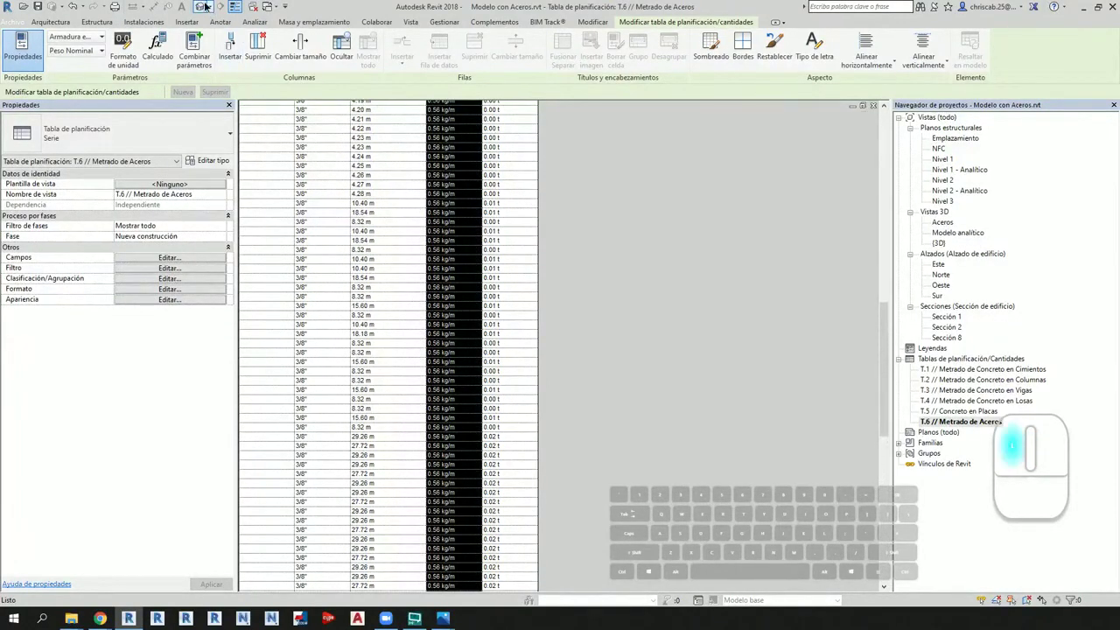
scroll(615, 443, "down", 2)
scroll(614, 443, "up", 5)
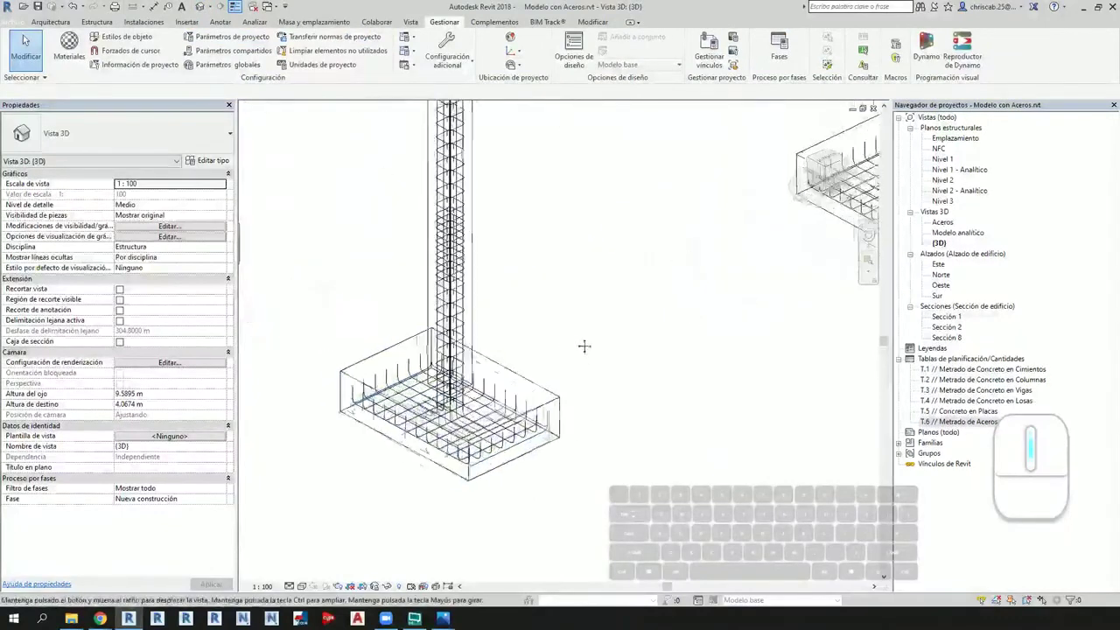
left_click(596, 371)
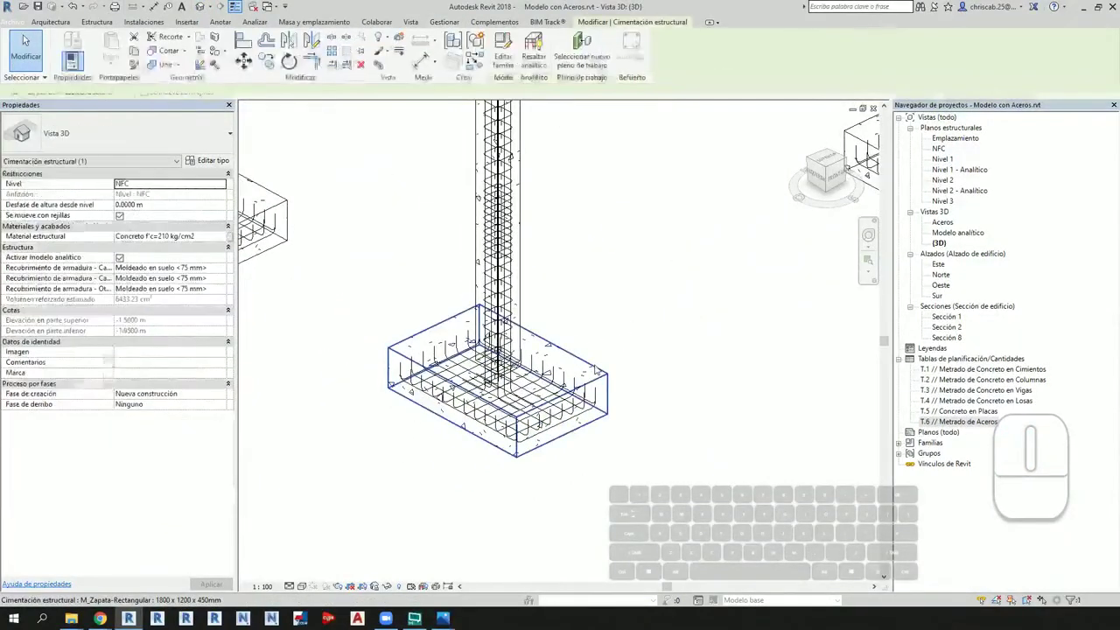
left_click(133, 373)
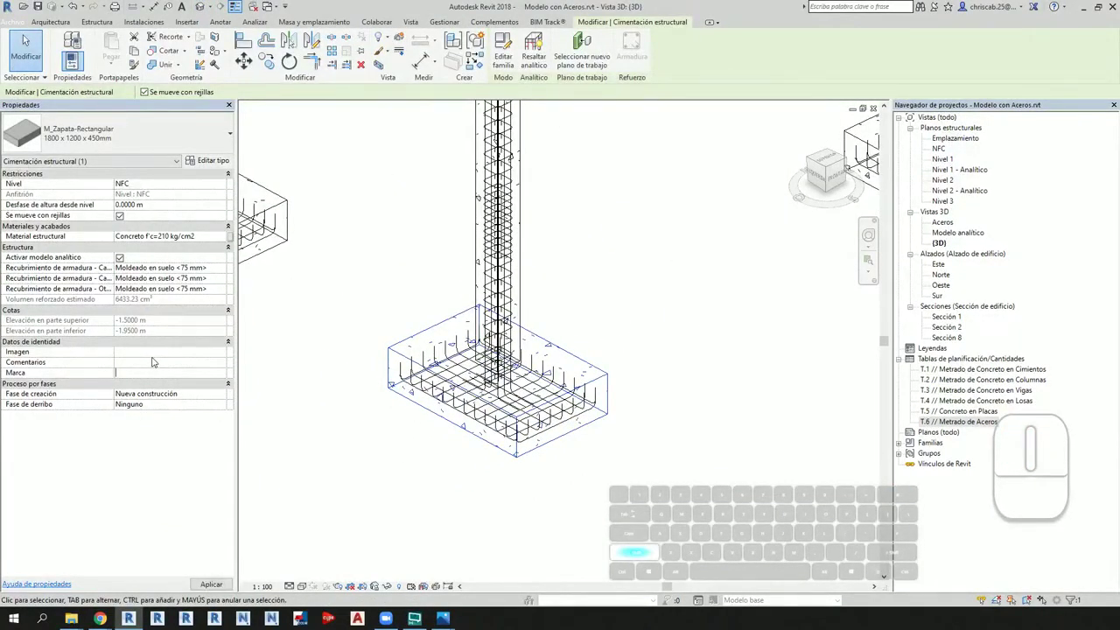
left_click(584, 586)
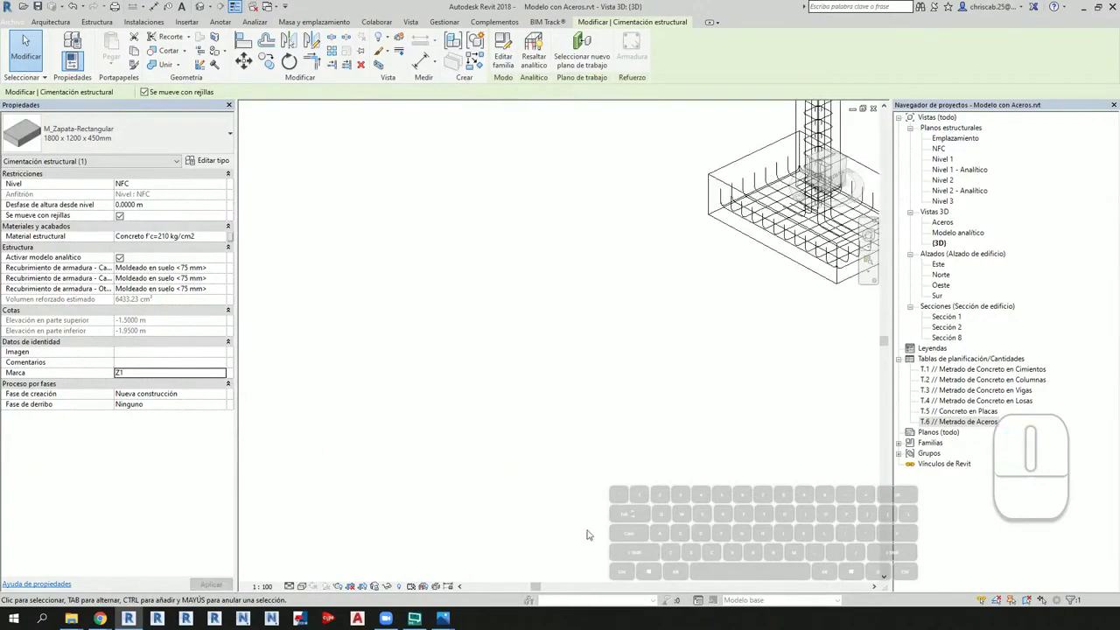
scroll(588, 475, "down", 5)
middle_click_drag(613, 466, 429, 479)
left_click(770, 484)
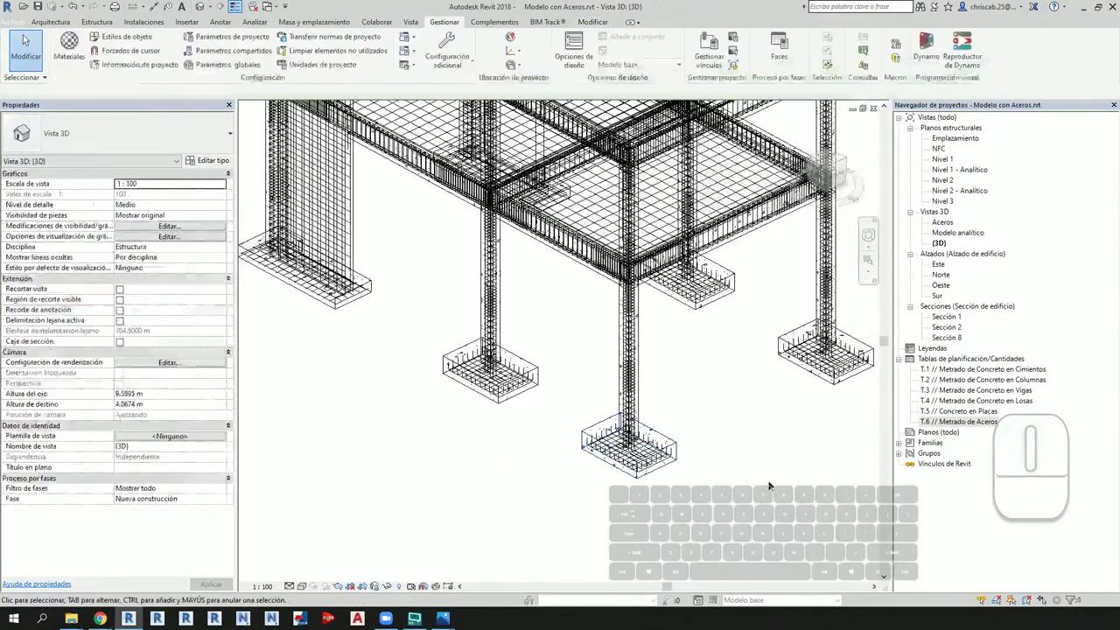
Step: Set the Marca of the neighbouring footing, to the right of the front corner one, to Z2
middle_click_drag(768, 483, 590, 506)
scroll(589, 506, "up", 1)
left_click(656, 368)
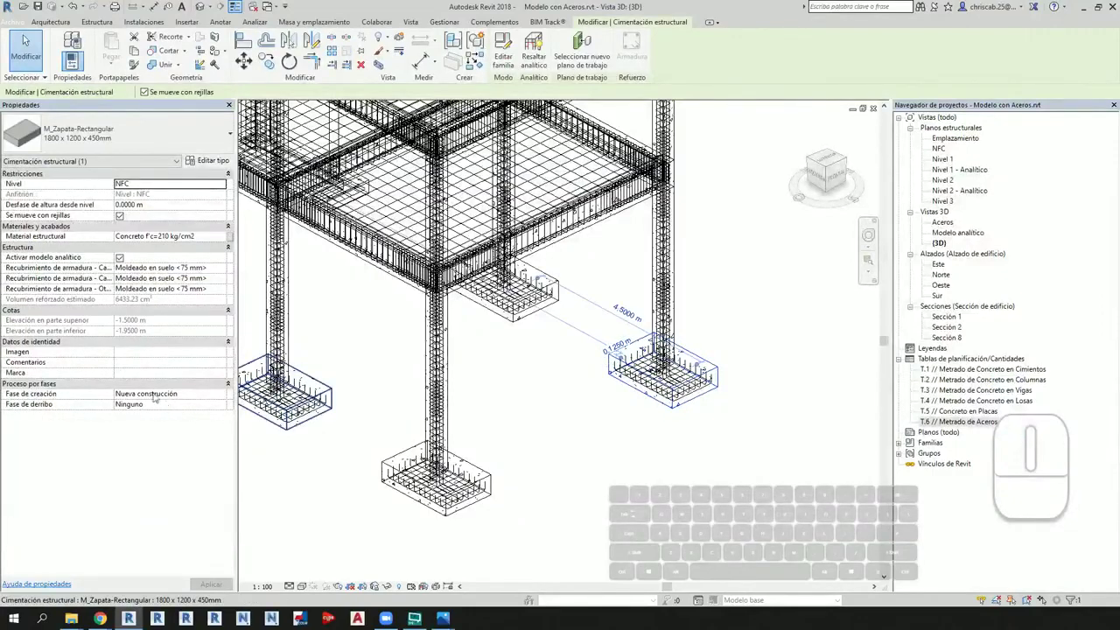
left_click(144, 375)
type("Z2")
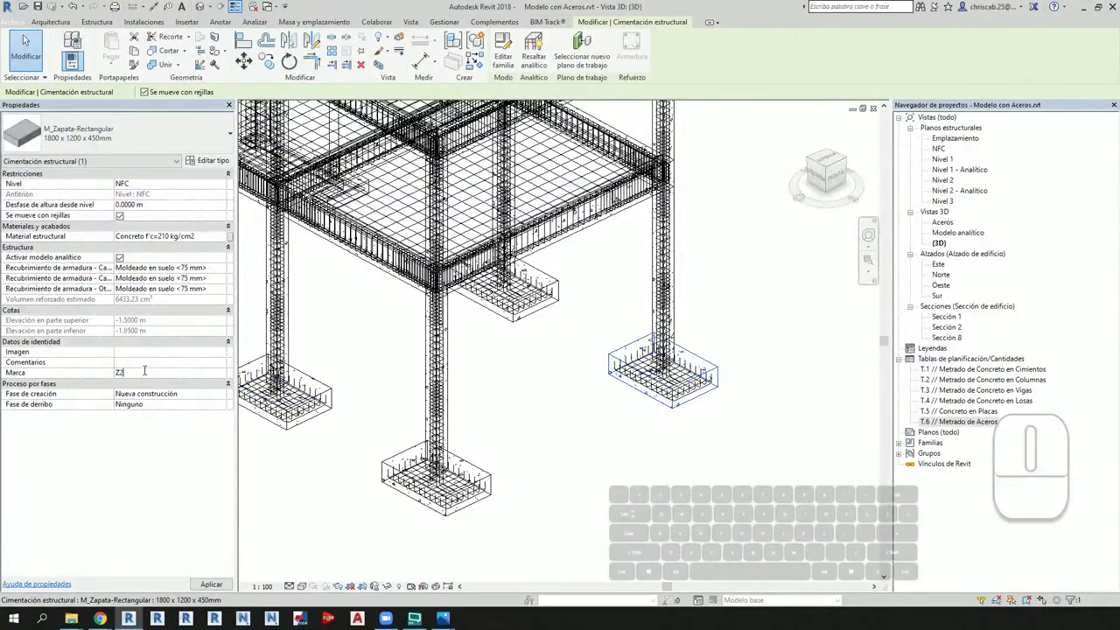
key("Return")
left_click(587, 493)
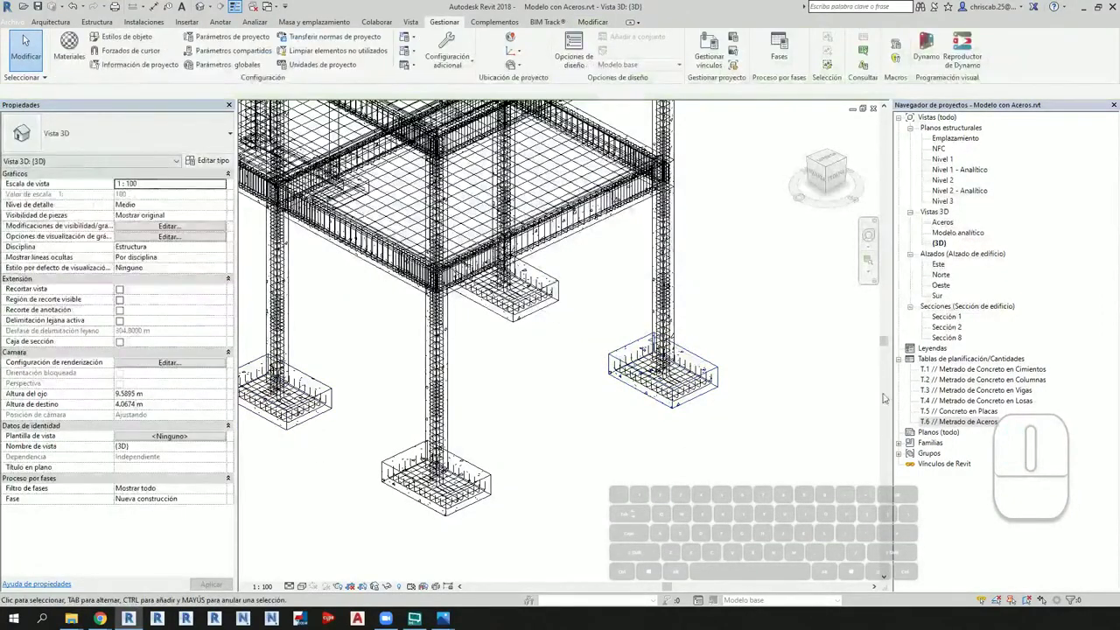
Step: Check the Marca de anfitrión values of the 5/8" bar rows in the T.6 // Metrado de Aceros schedule
double_click(995, 425)
scroll(343, 251, "up", 10)
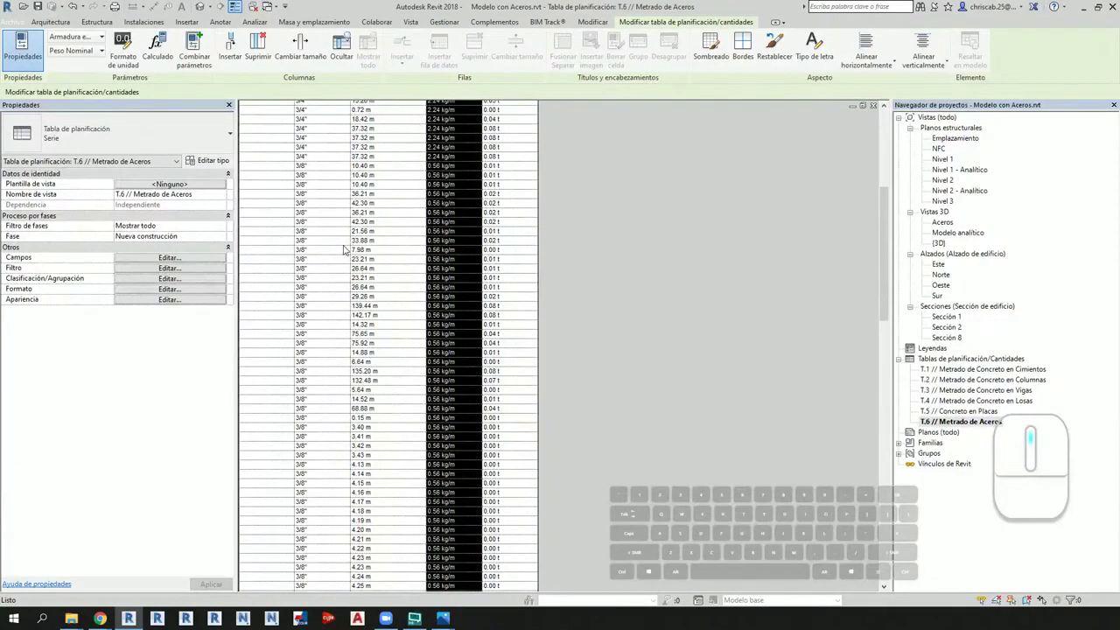
scroll(344, 250, "up", 5)
left_click_drag(884, 181, 883, 525)
key("ctrl+1")
left_click(318, 481)
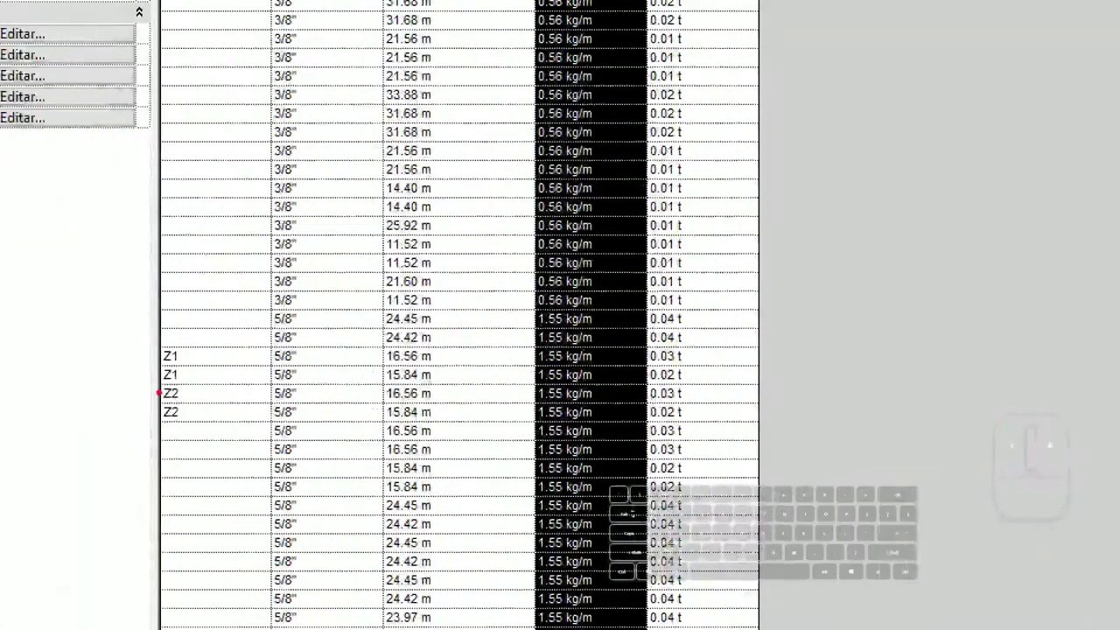
mouse_move(143, 339)
left_mouse_down("ctrl")
mouse_move(325, 413)
mouse_move(792, 428)
left_mouse_up("ctrl")
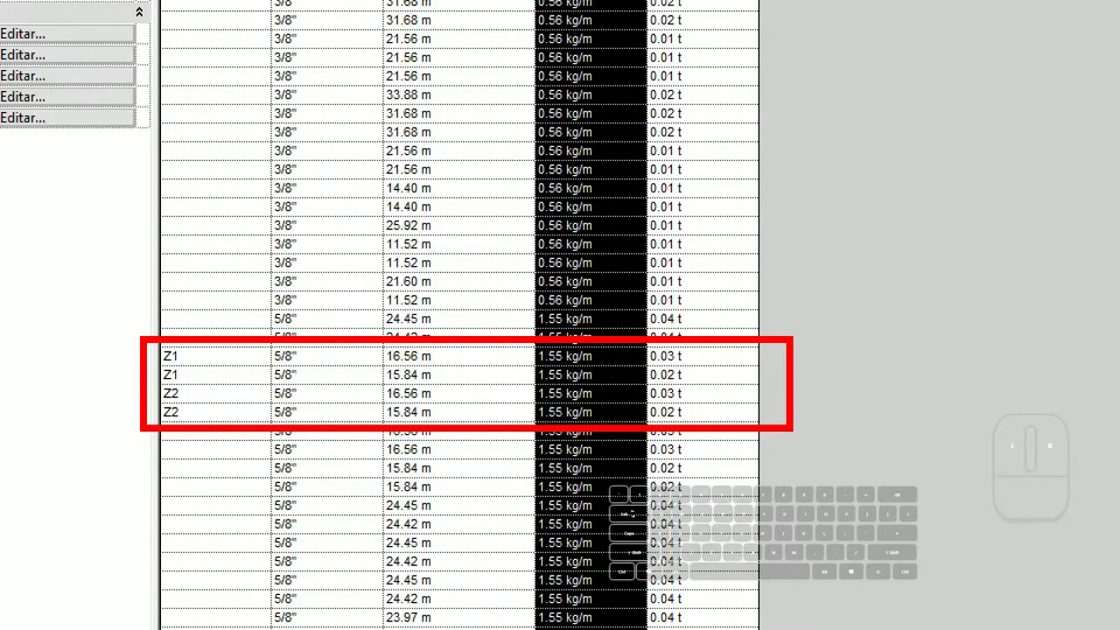
key("Escape")
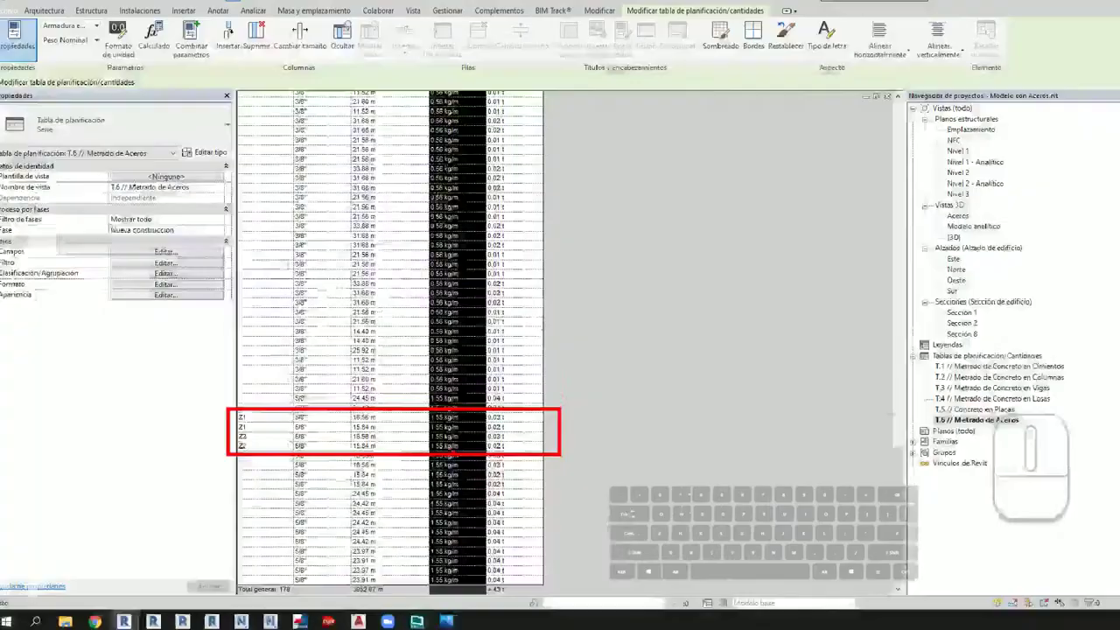
key("ctrl+1")
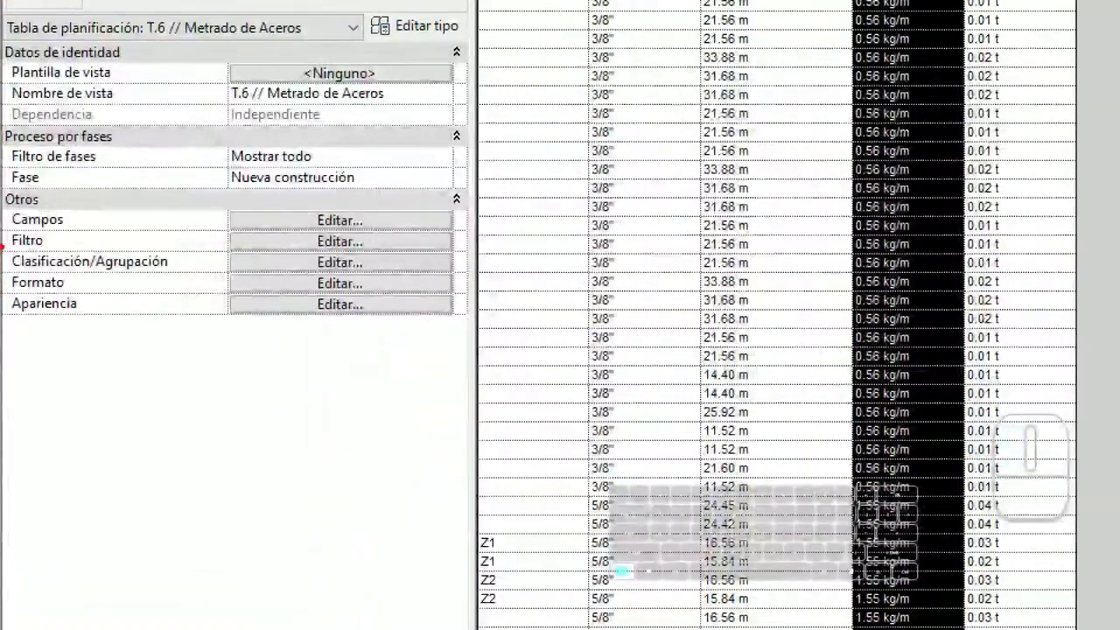
left_click_drag(5, 245, 455, 282, "ctrl")
key("Escape")
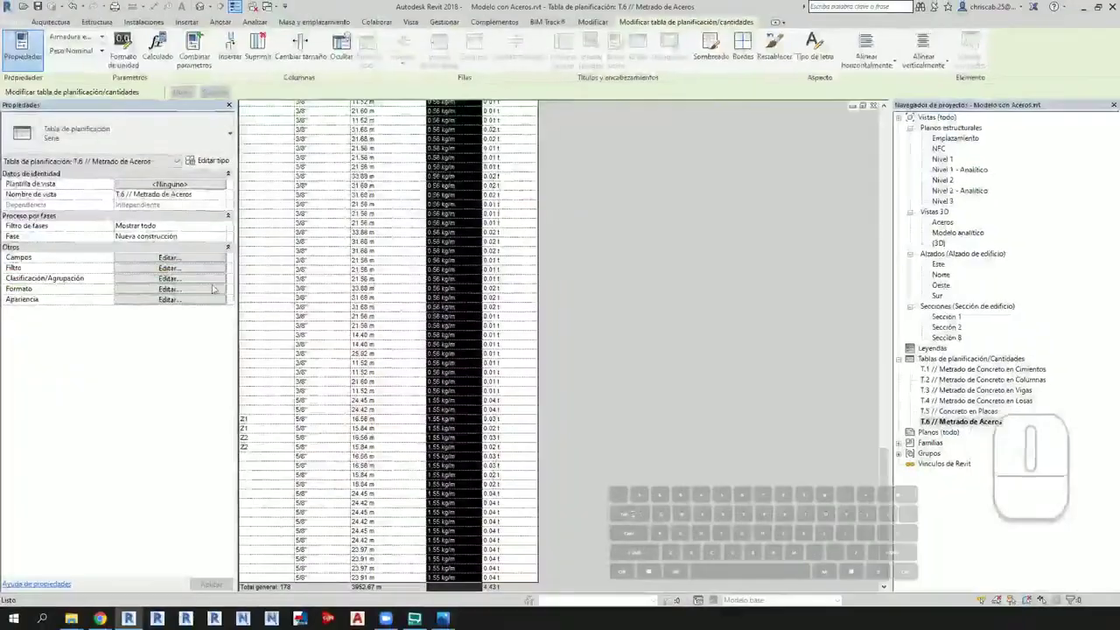
Step: Sort the steel schedule by Marca de anfitrión with a Título, recuento y totales footer, and secondarily by Tipo
left_click(169, 278)
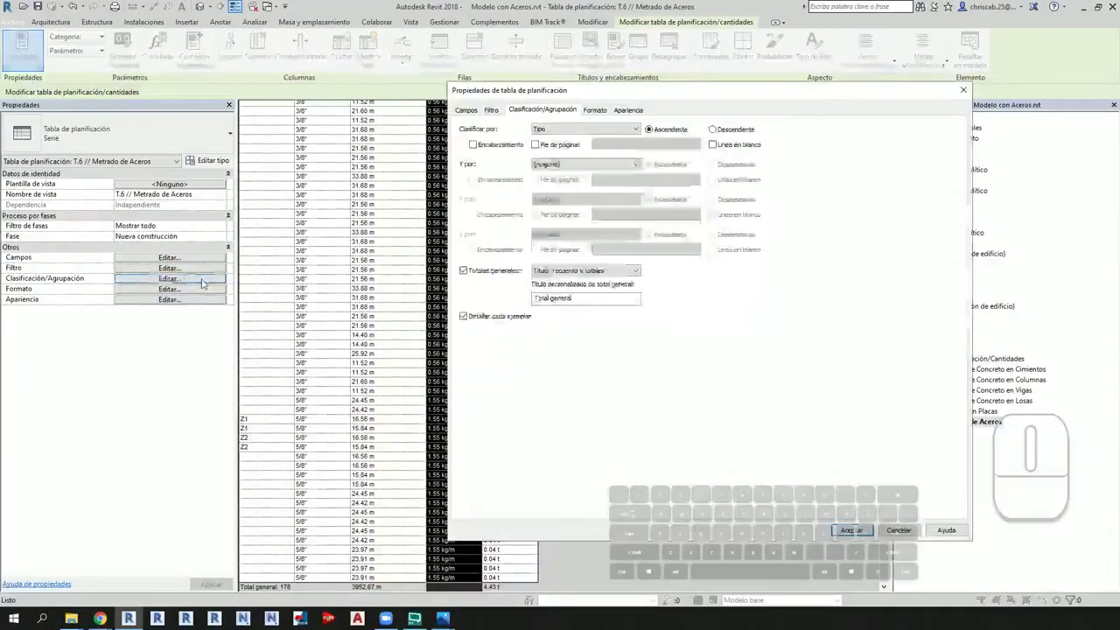
left_click(579, 129)
left_click(581, 147)
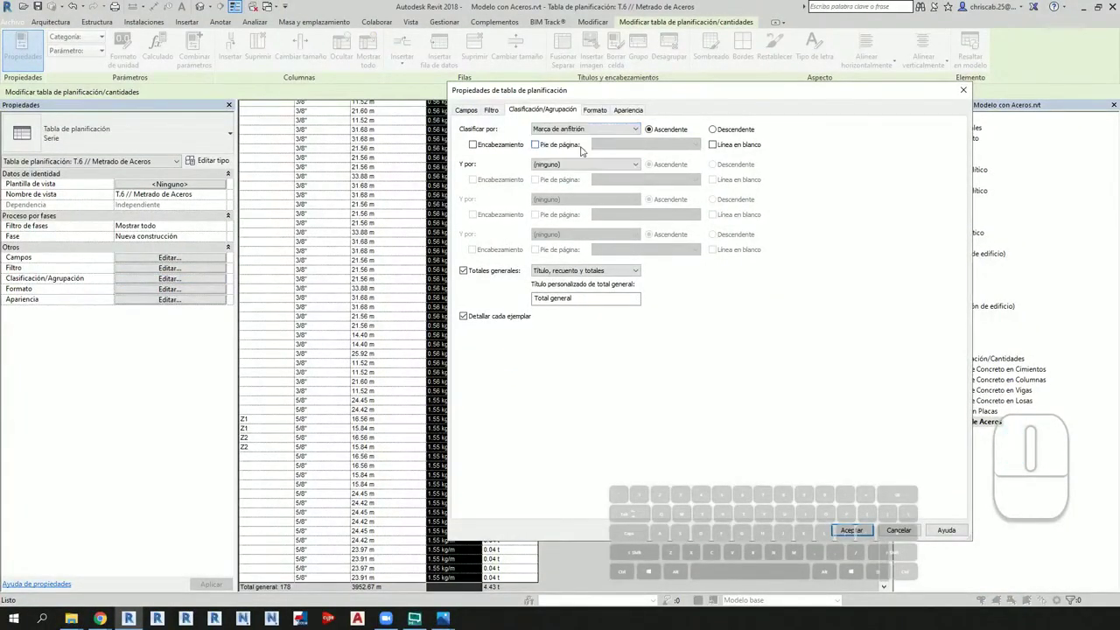
left_click(535, 144)
left_click(577, 164)
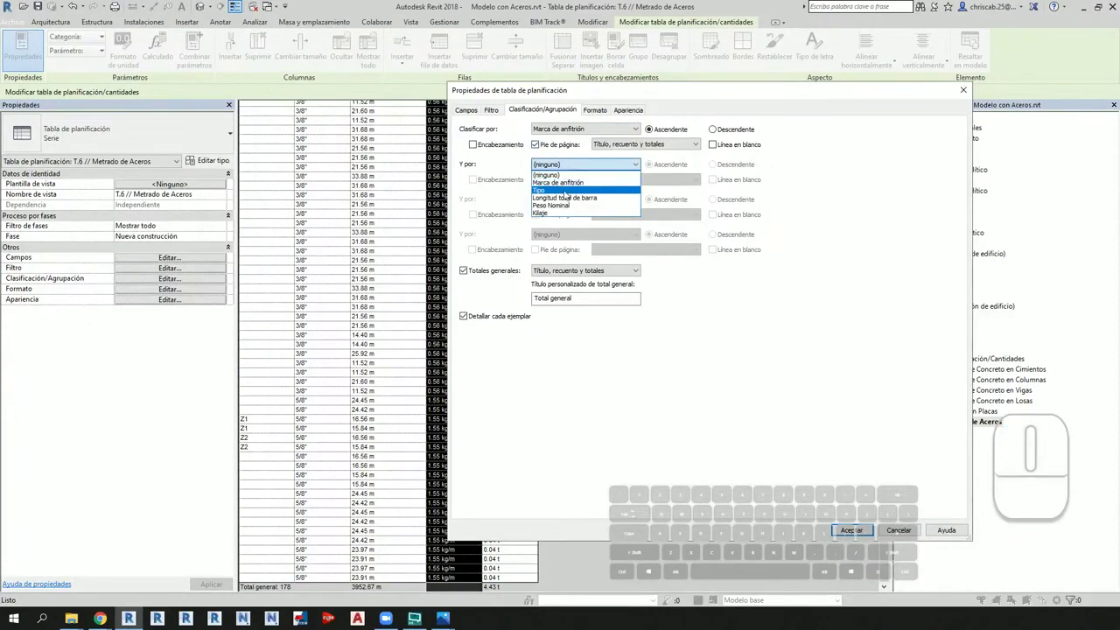
left_click(566, 196)
left_click(852, 530)
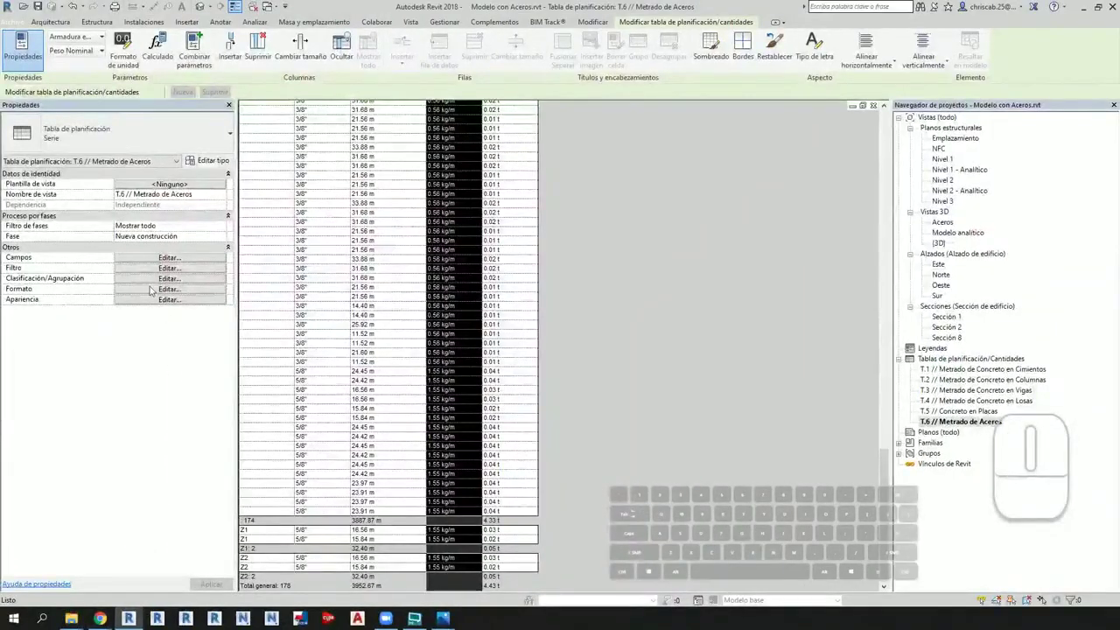
scroll(475, 221, "up", 10)
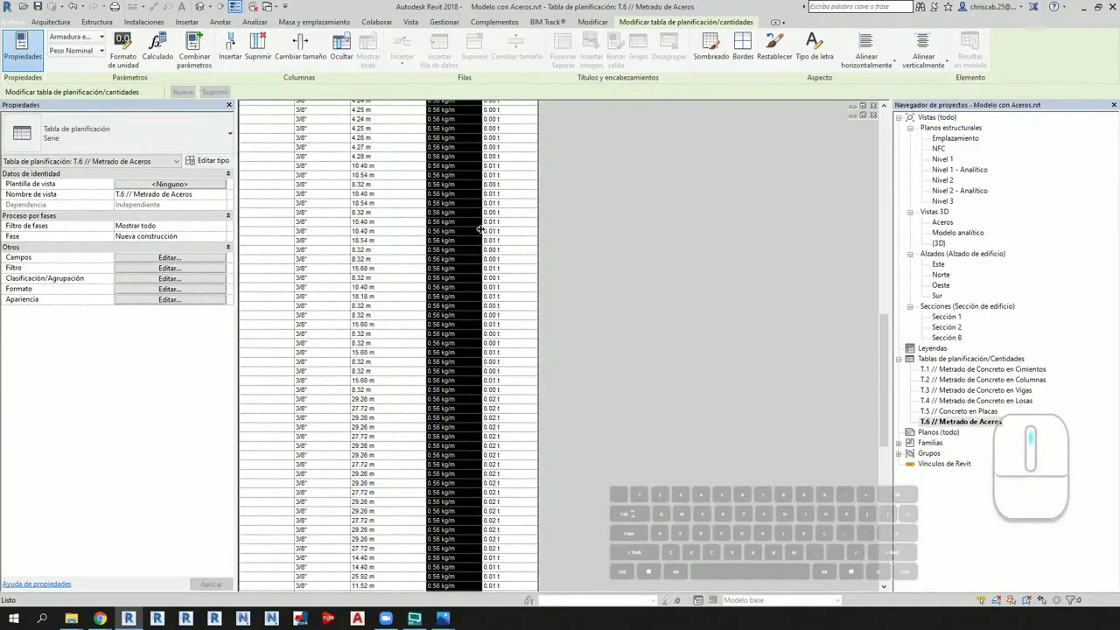
Step: Format the Kilaje column of the steel schedule to use the project unit settings (Utilizar configuración de proyecto)
scroll(475, 228, "up", 3)
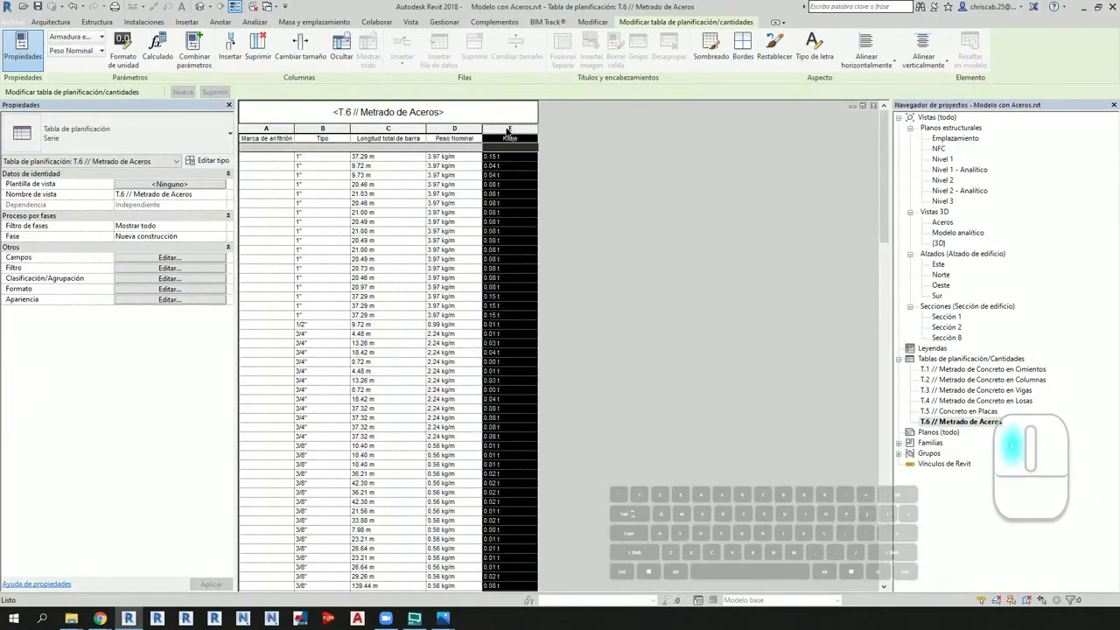
left_click(510, 138)
left_click(115, 58)
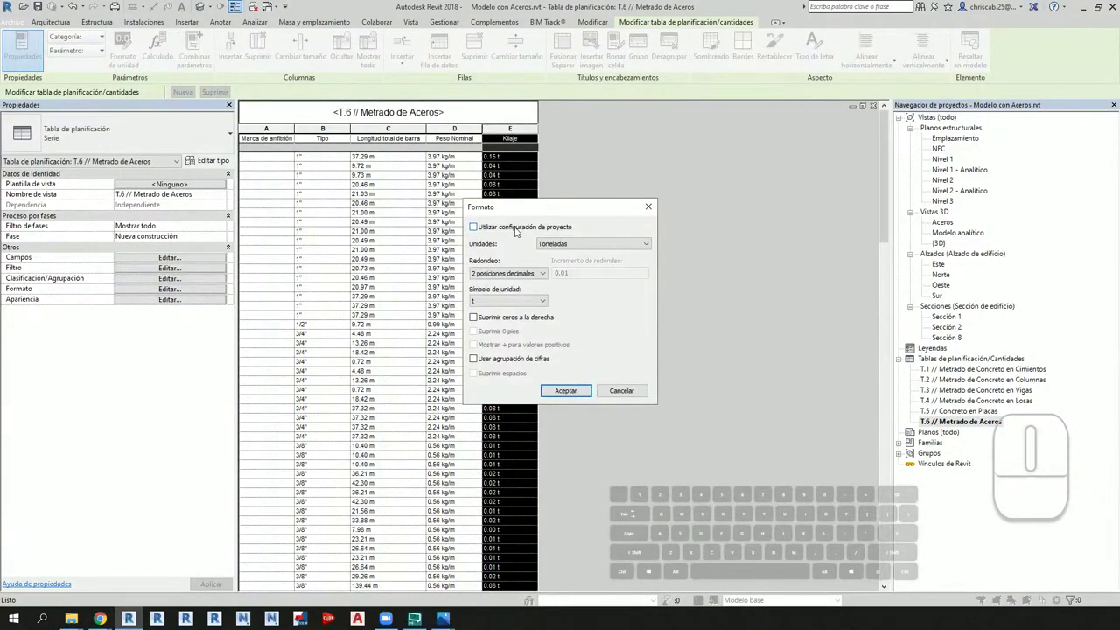
left_click(474, 227)
left_click(567, 393)
scroll(567, 376, "down", 15)
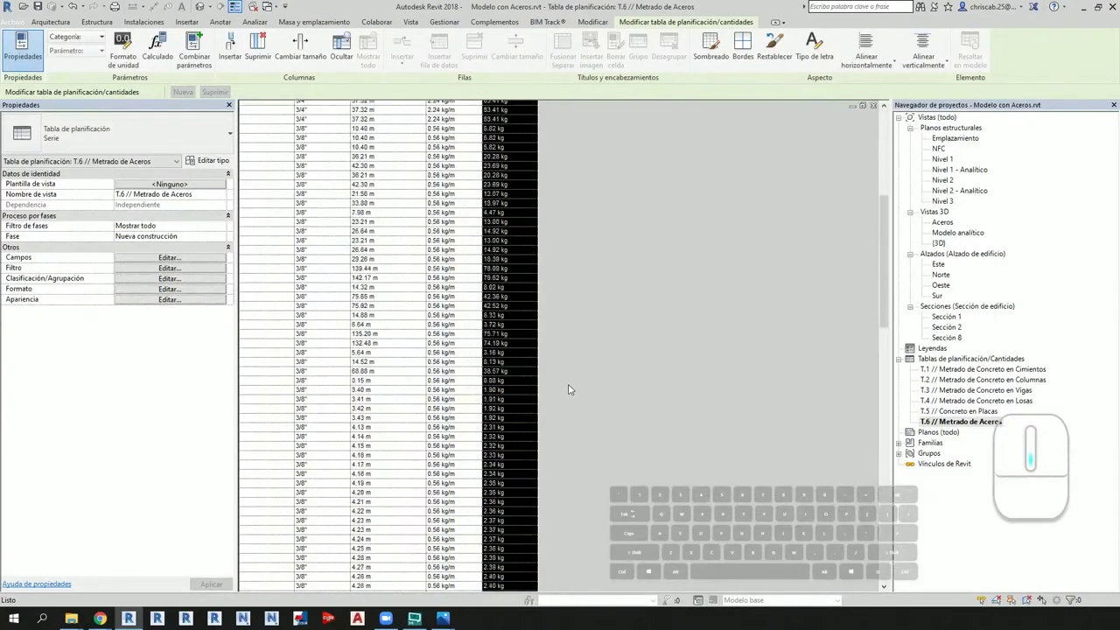
scroll(568, 371, "down", 3)
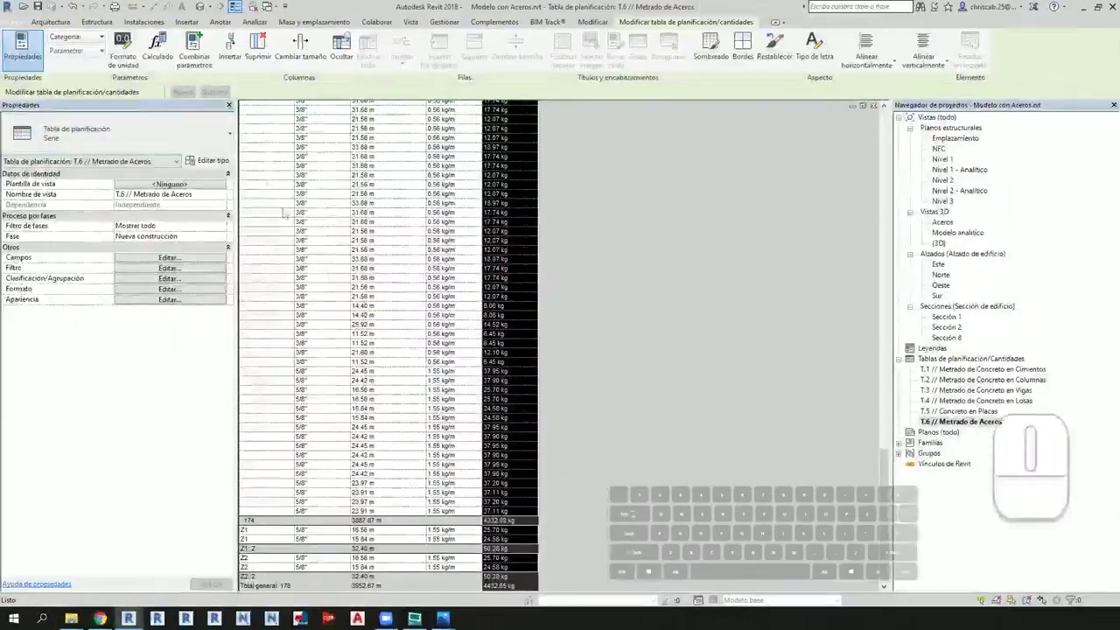
Step: Show the 3D view shaded and set the Marca of the lower Placa e=0.25m wall above the foundation slab to P-1
left_click(199, 6)
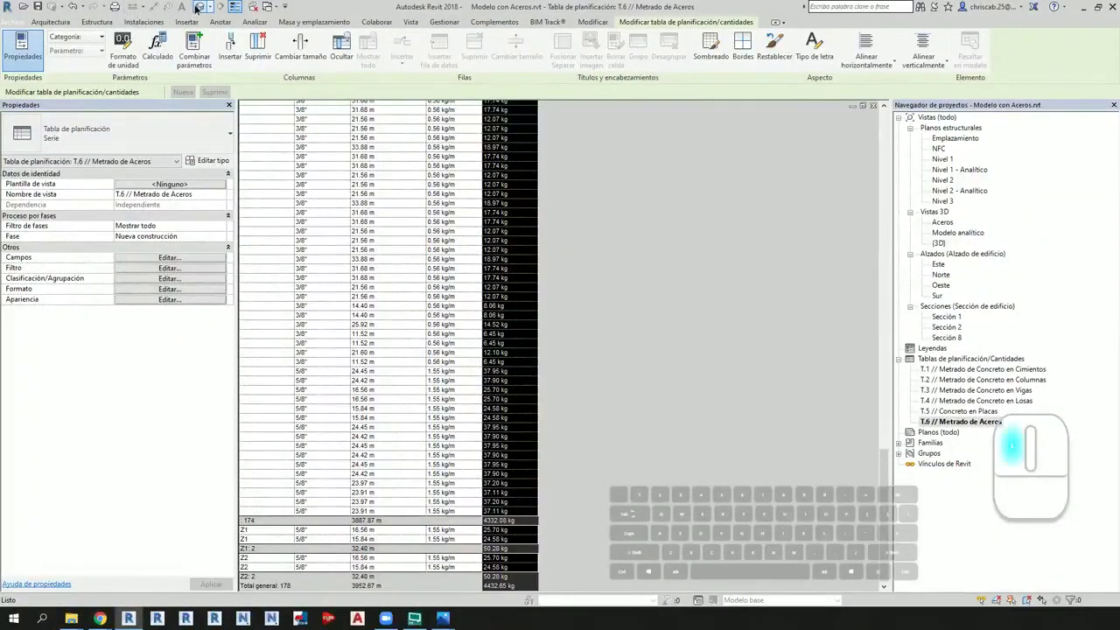
left_click(512, 408)
scroll(543, 402, "up", 10)
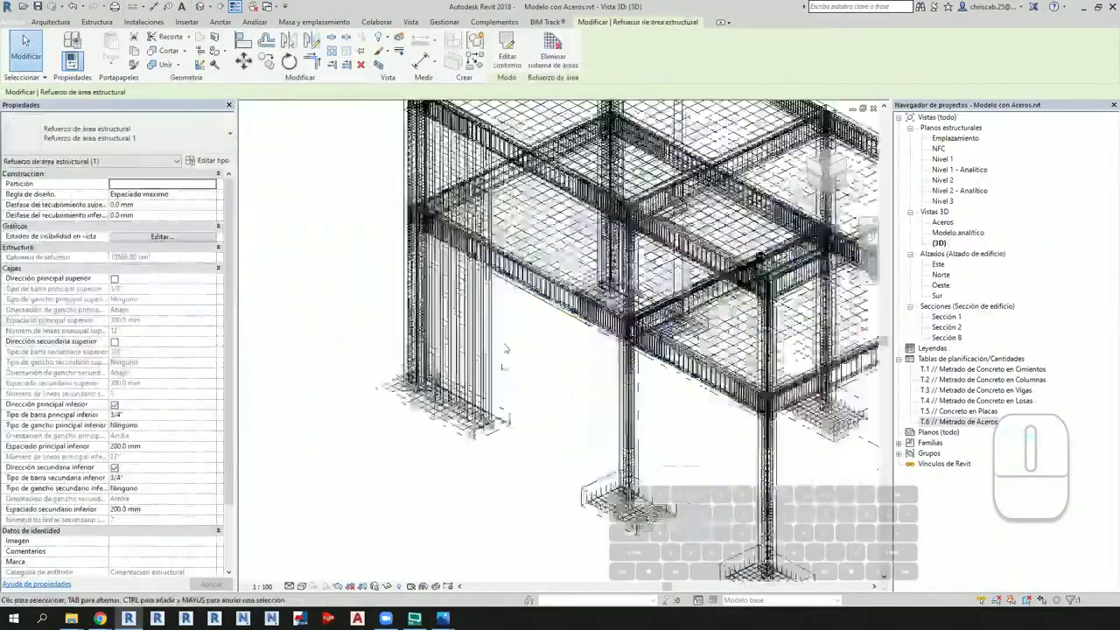
scroll(555, 397, "down", 5)
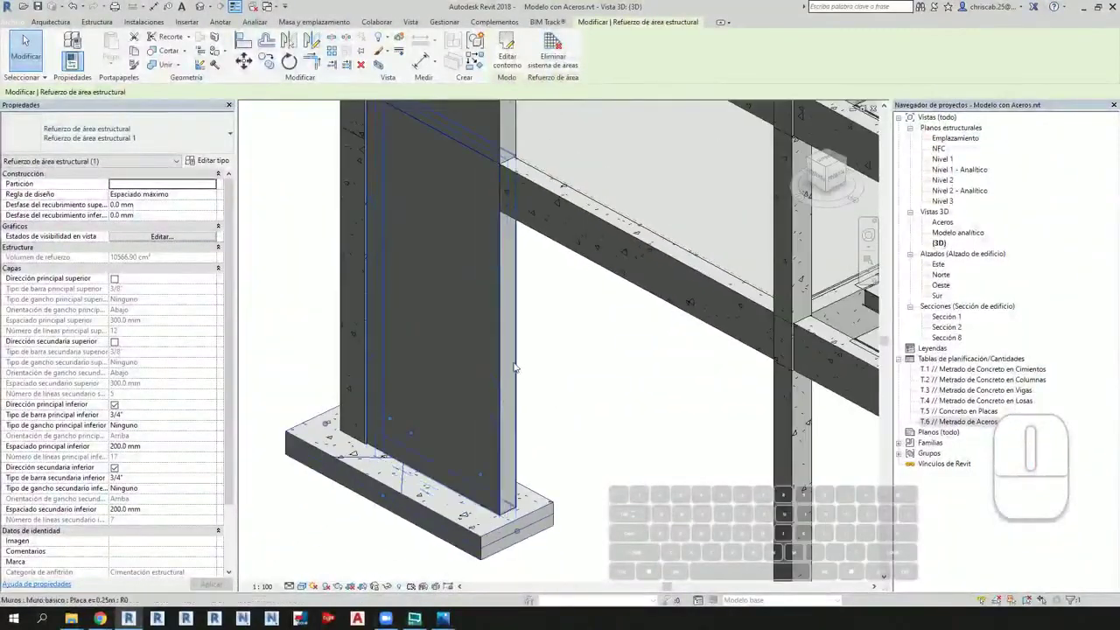
left_click(505, 347)
left_click(555, 405)
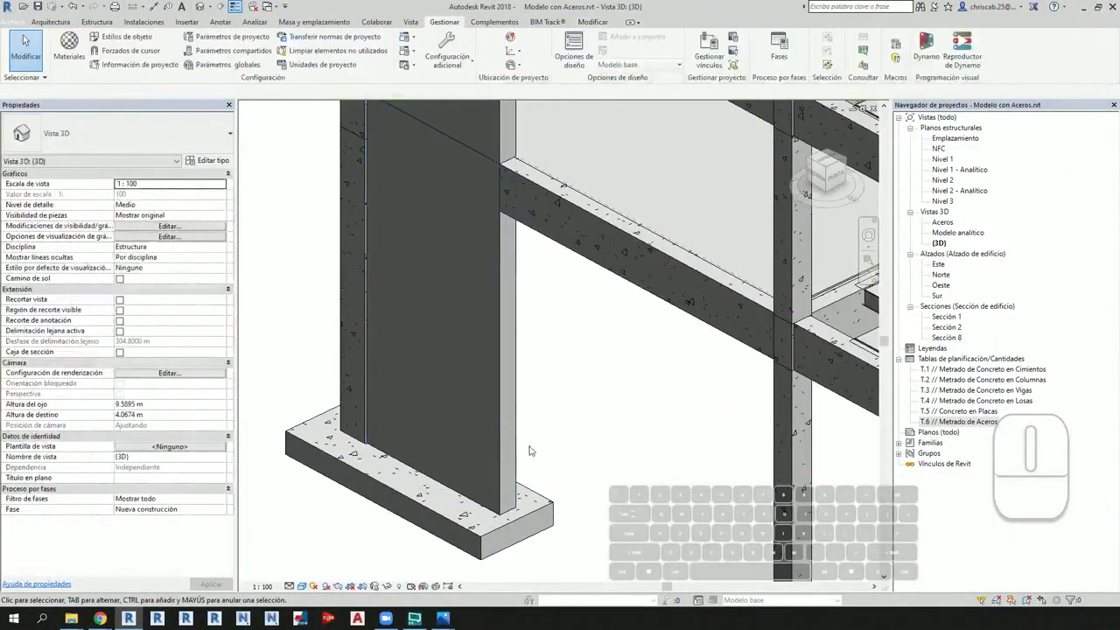
left_click(512, 442)
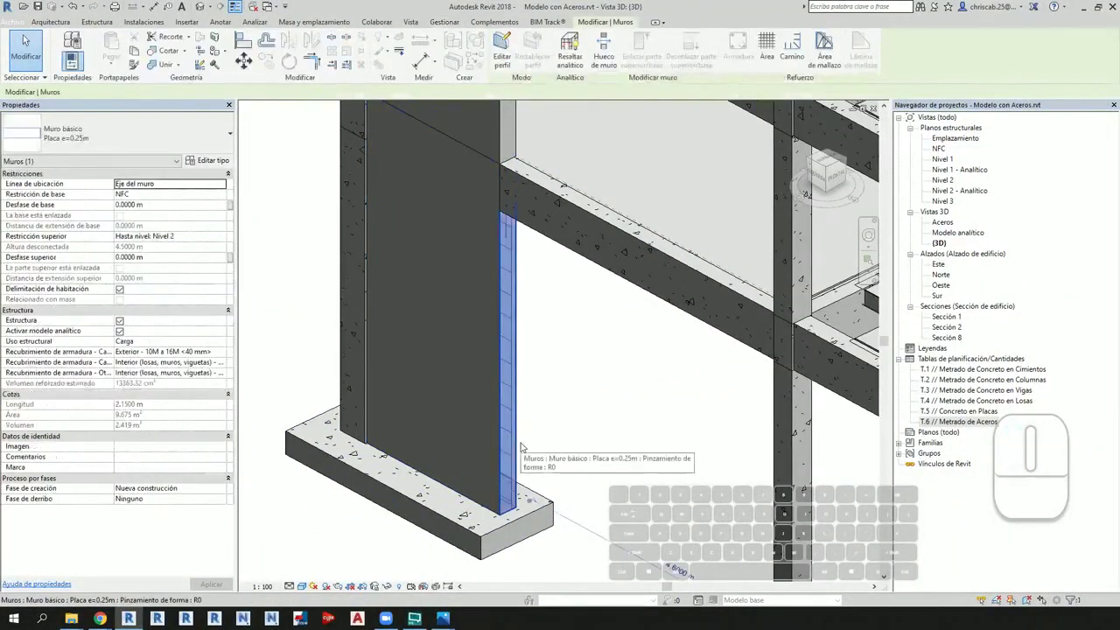
key("Escape")
left_click(508, 435)
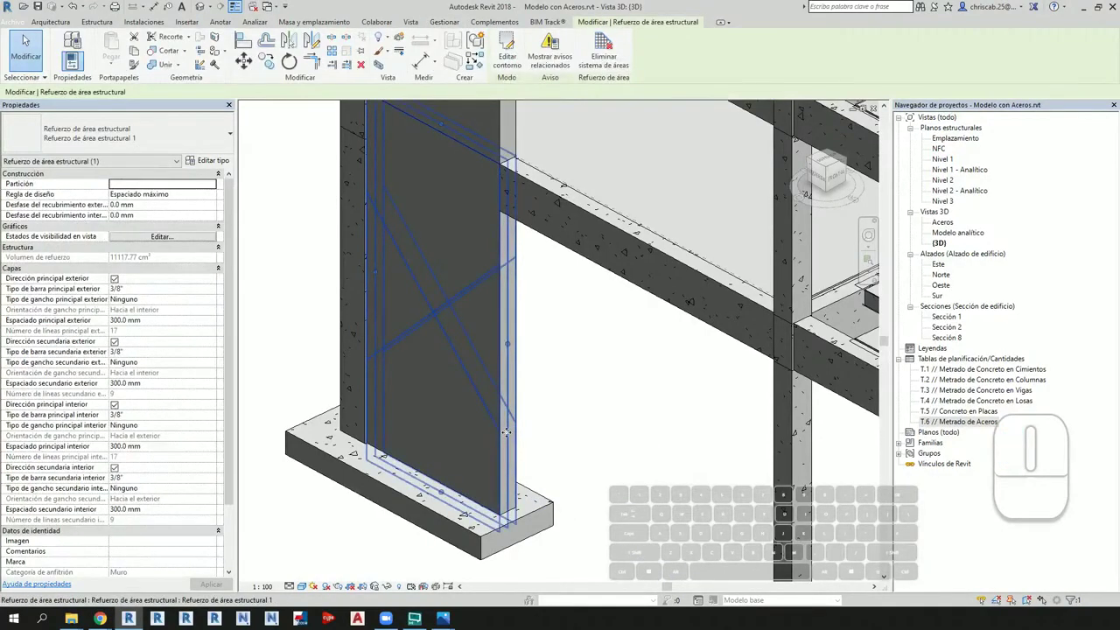
key("Escape")
left_click(501, 447)
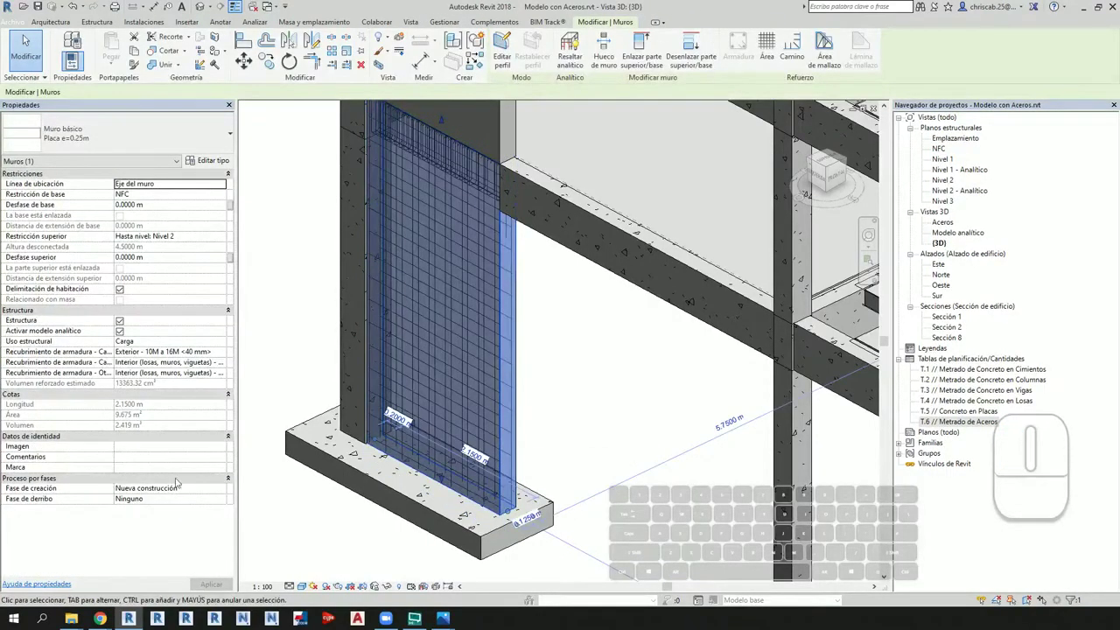
left_click(149, 468)
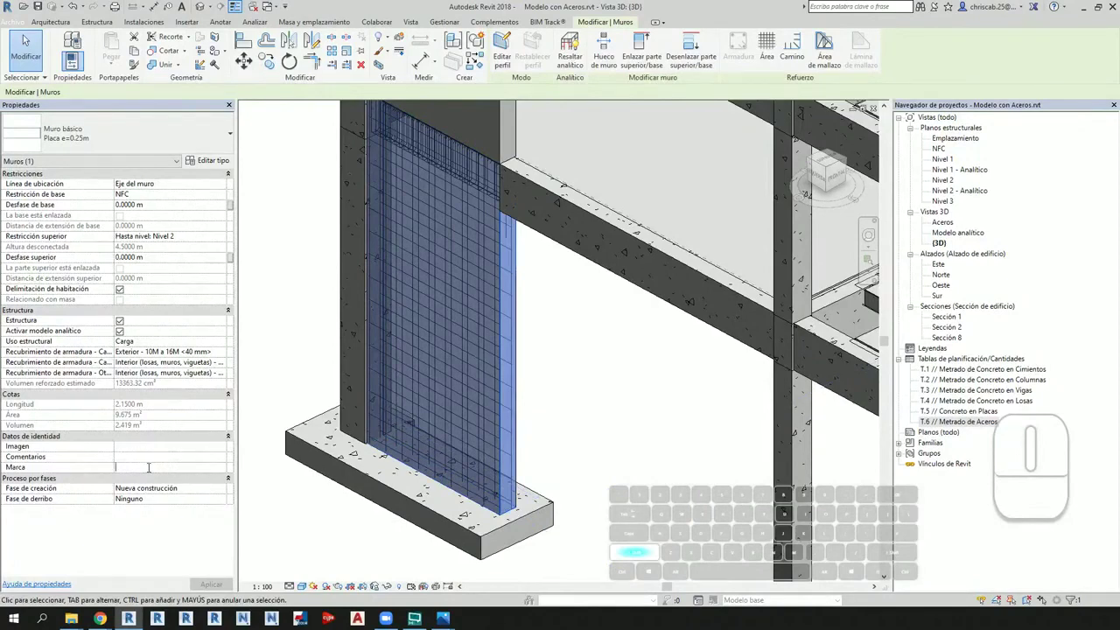
type("P-1")
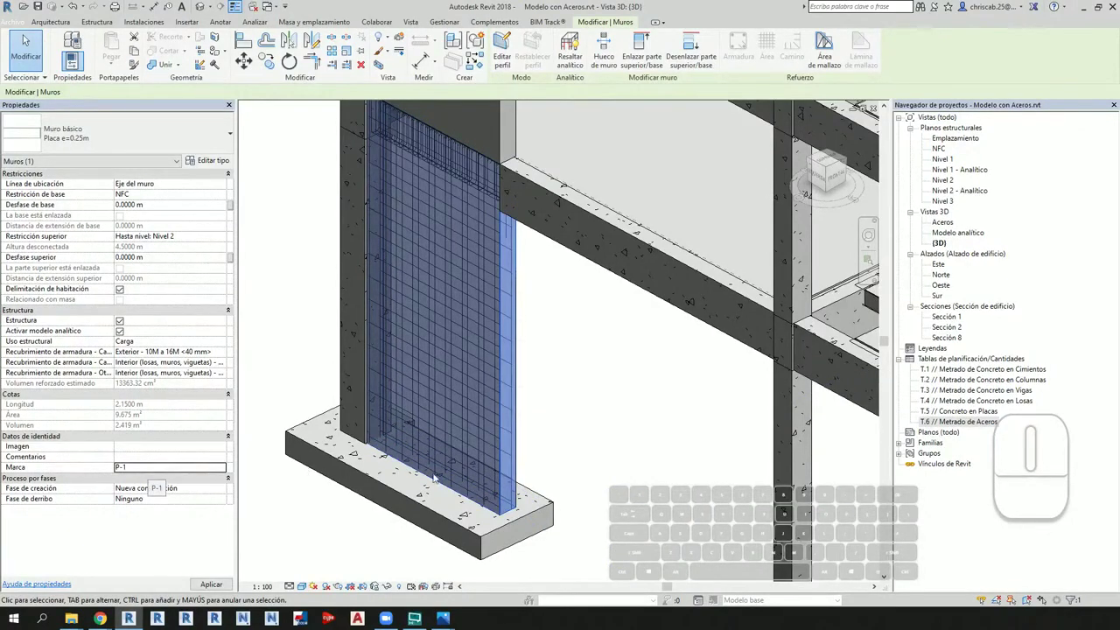
key("Escape")
Step: Set the Marca of the 300 mm foundation slab under the wall to LC-1
left_click(518, 547)
left_click(521, 557)
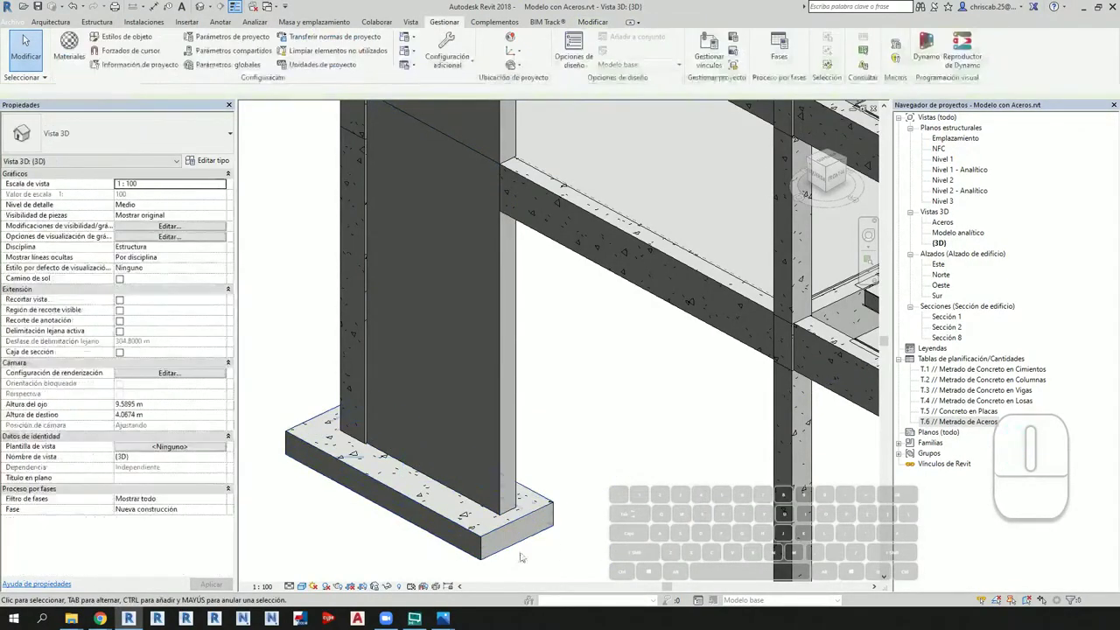
left_click(394, 498)
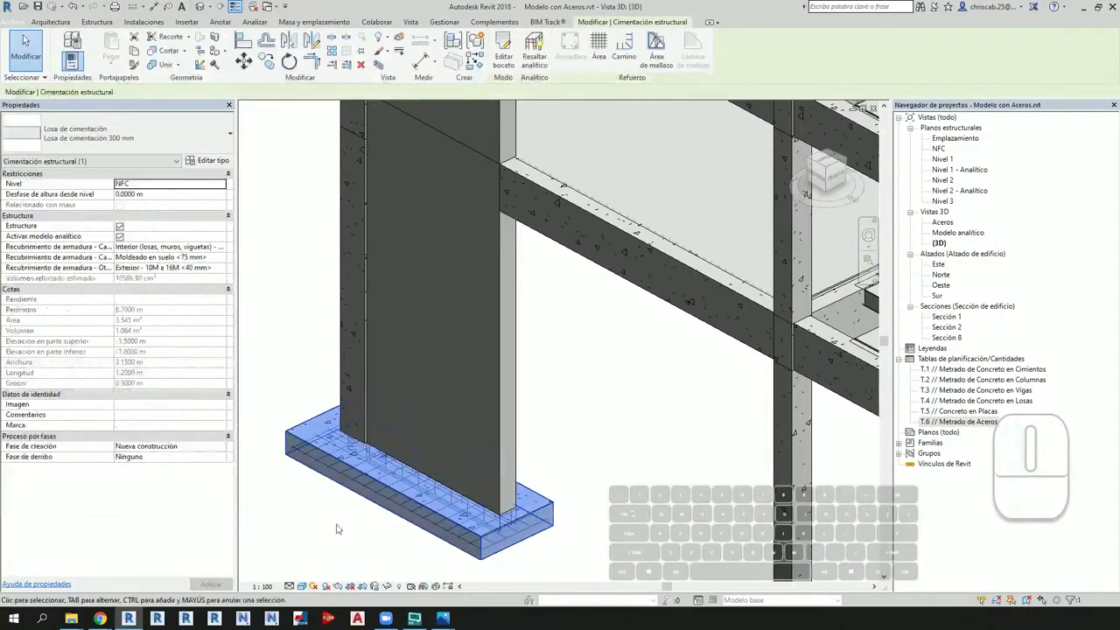
left_click(128, 427)
type("LC-1")
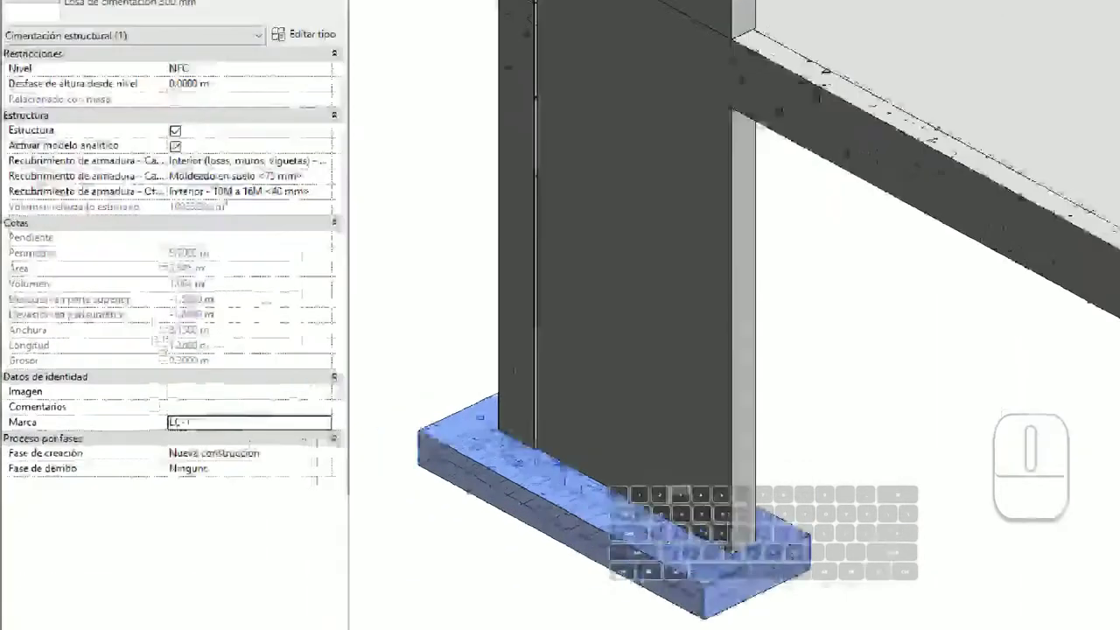
left_click(22, 426)
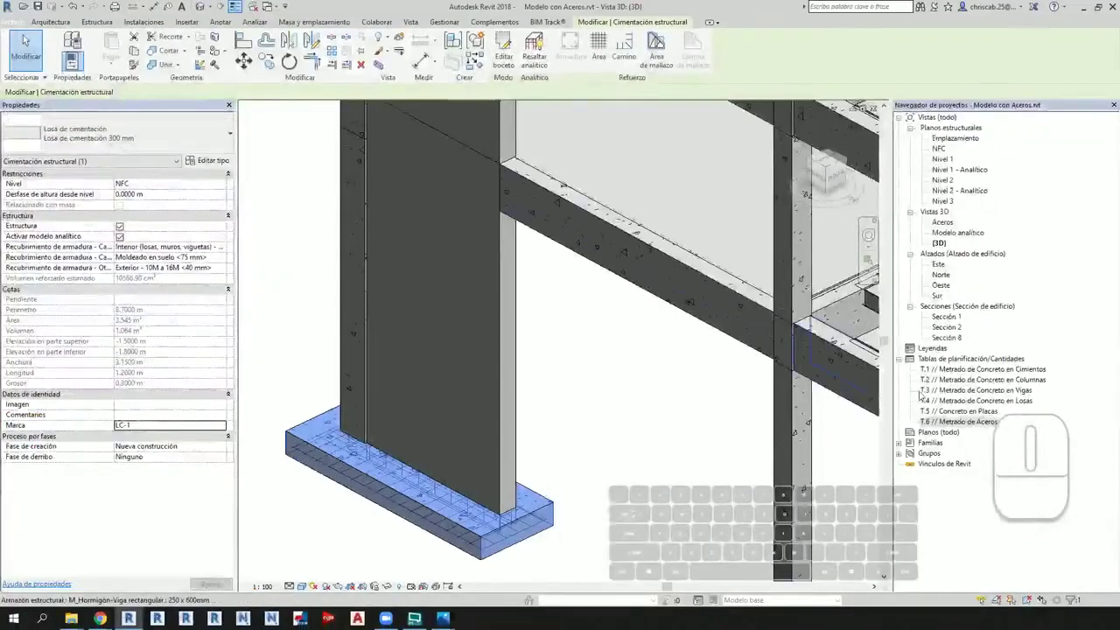
Step: Check the Kilaje subtotals of the LC-1, P-1, Z1 and Z2 groups in the T.6 // Metrado de Aceros schedule
double_click(948, 421)
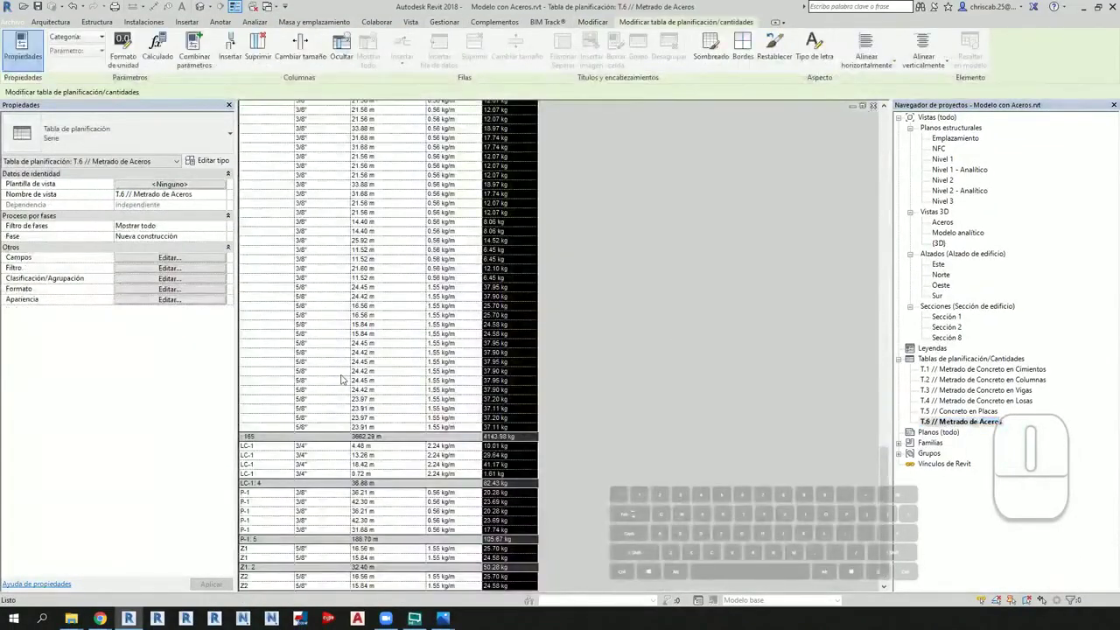
scroll(341, 379, "down", 2)
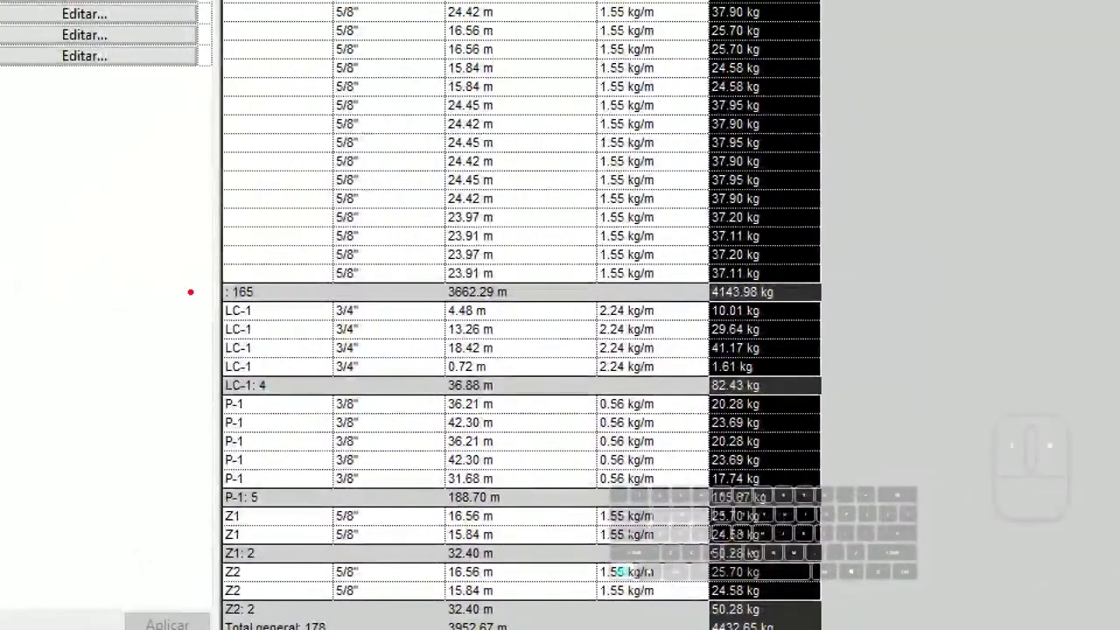
mouse_move(182, 286)
left_mouse_down()
mouse_move(670, 625)
mouse_move(856, 623)
left_mouse_up()
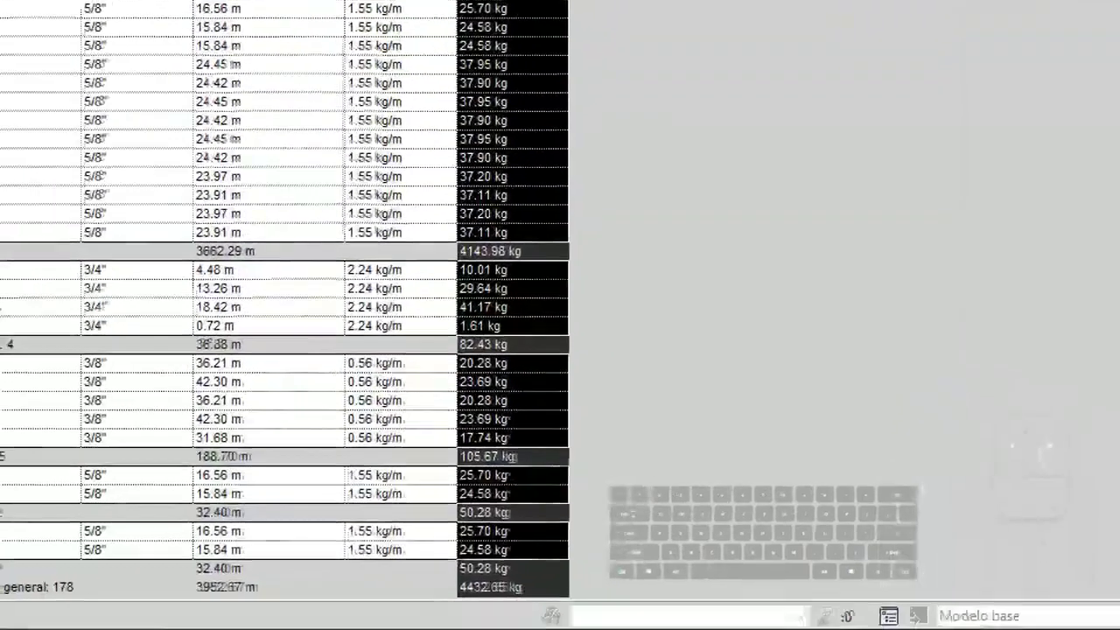
left_click(571, 602)
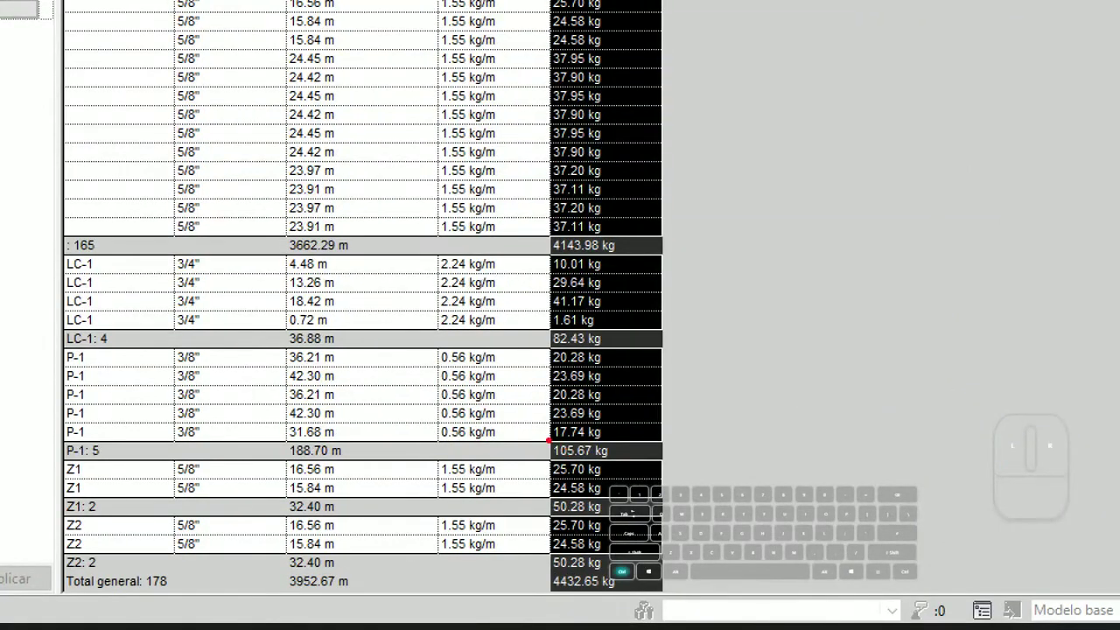
left_click_drag(532, 440, 633, 465)
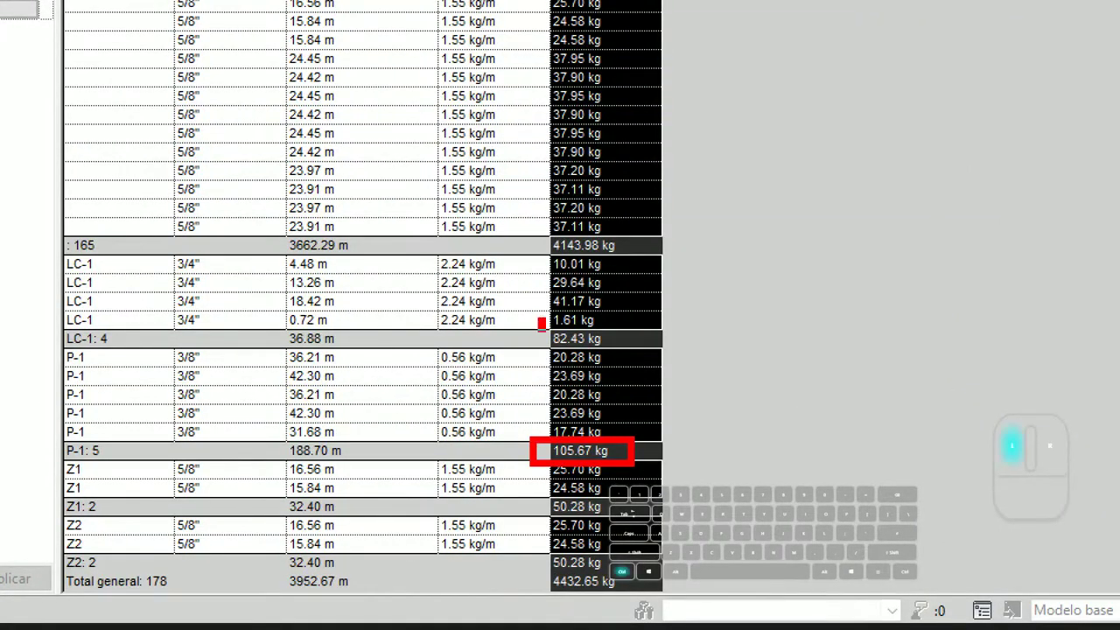
left_click_drag(541, 322, 613, 354)
left_click_drag(529, 549, 625, 575)
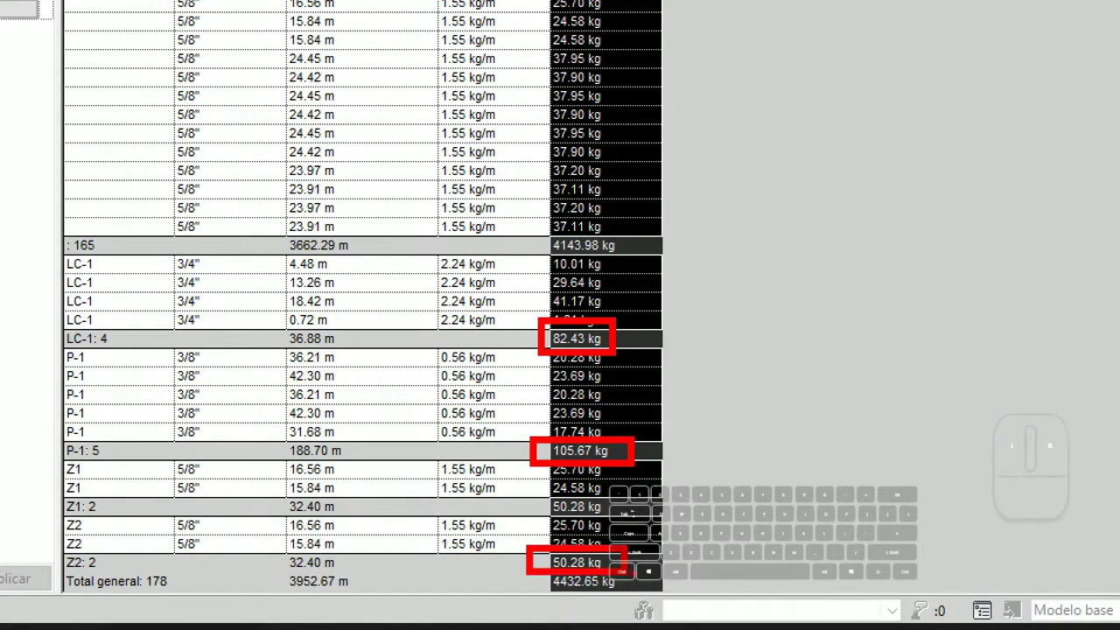
key("Escape")
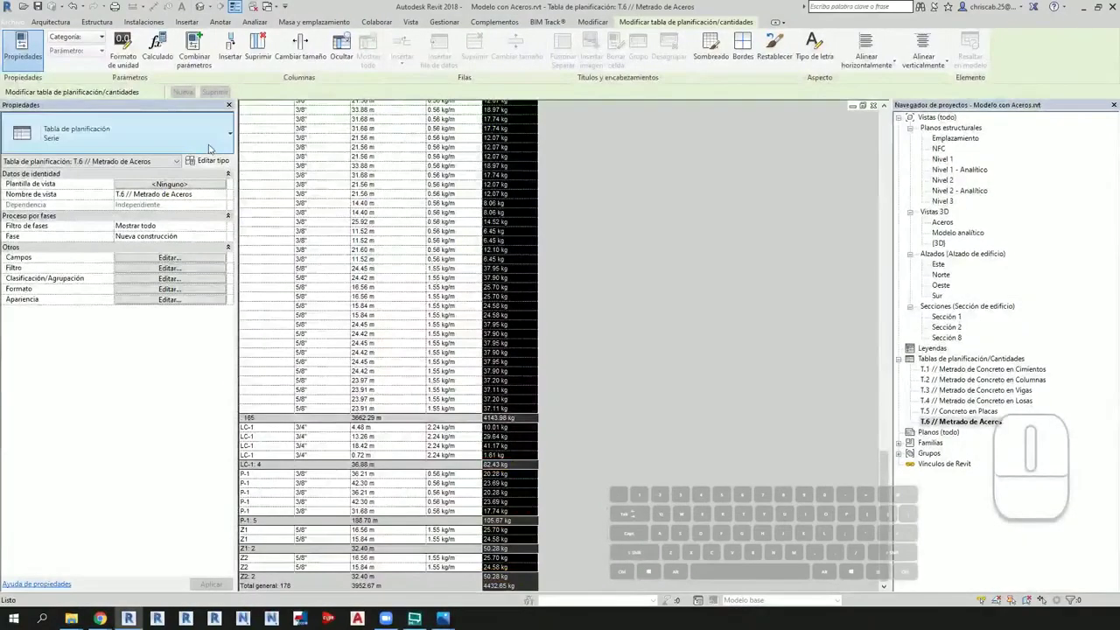
Step: Display the 3D view of the structure in wireframe so the rebar inside the elements shows
left_click(203, 14)
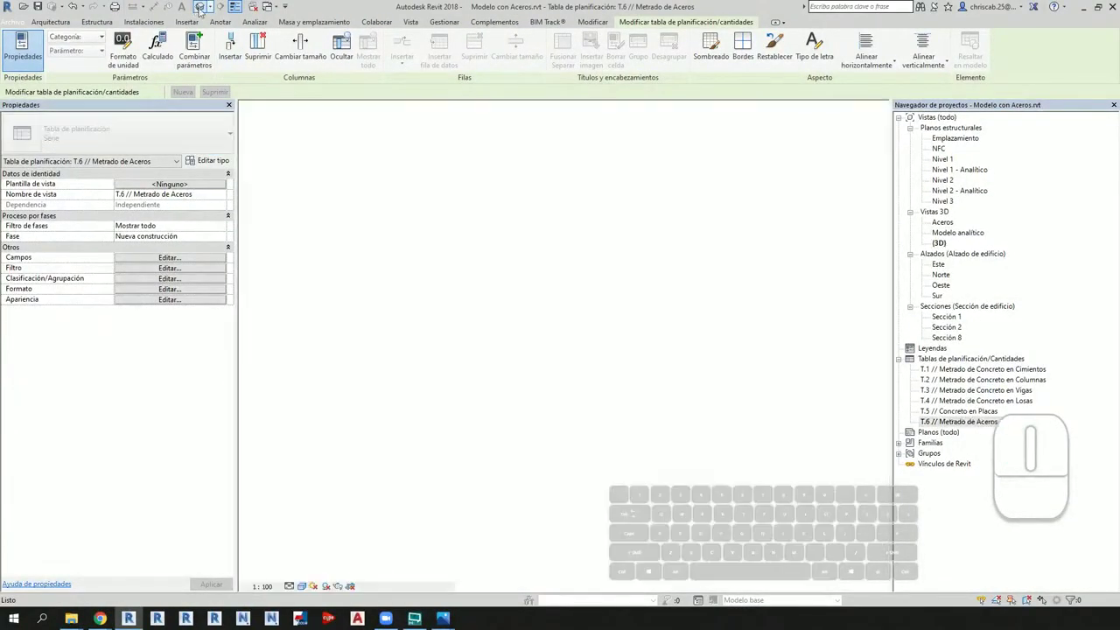
middle_click_drag(429, 282, 683, 533, "shift")
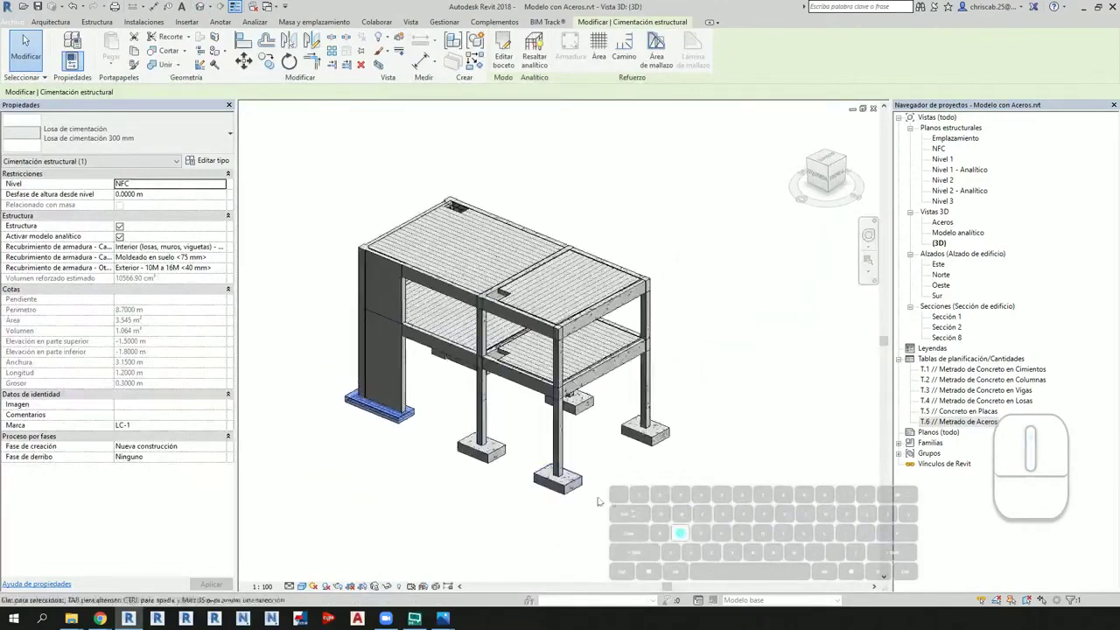
key("w")
key("f")
middle_click_drag(708, 417, 732, 432)
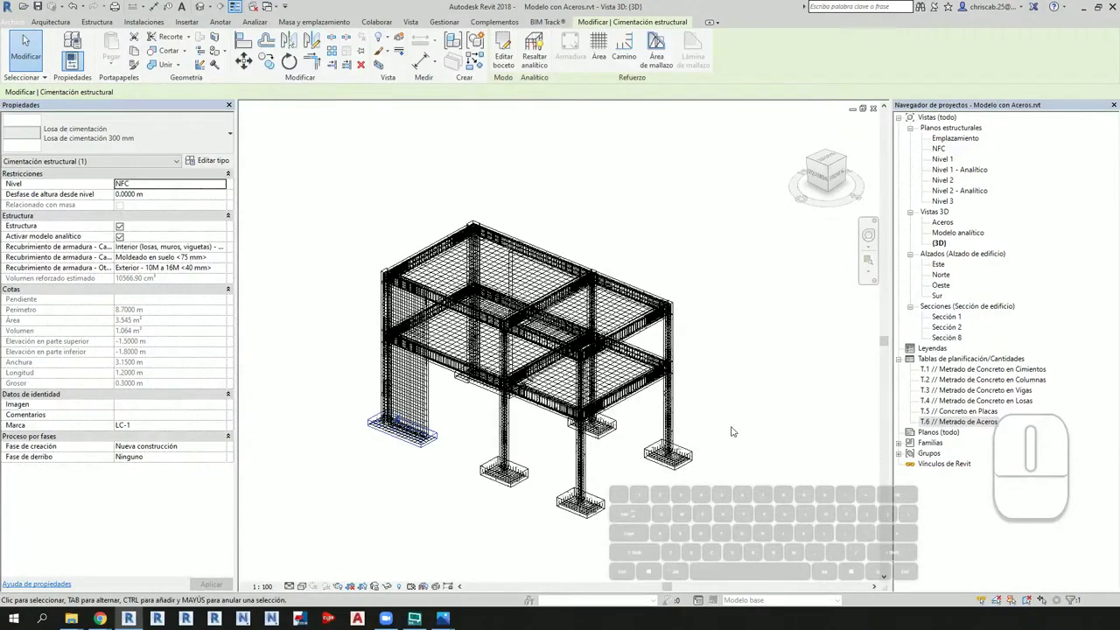
scroll(698, 443, "up", 10)
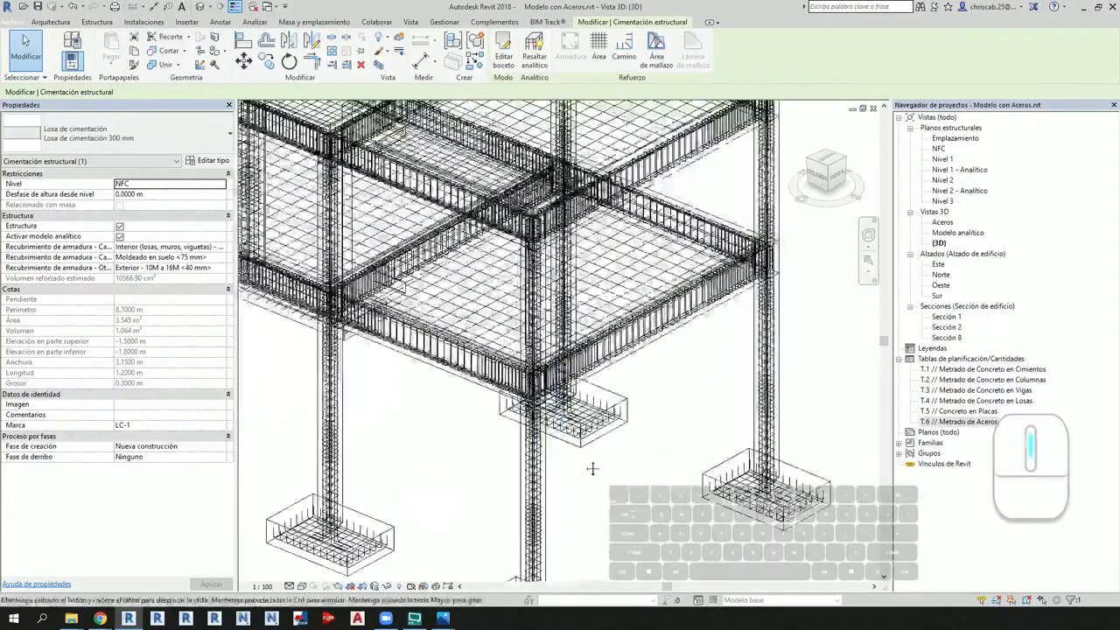
Step: Examine the Longitud total de barra and Kilaje values of the 1" bars in the T.6 // Metrado de Aceros schedule
double_click(971, 423)
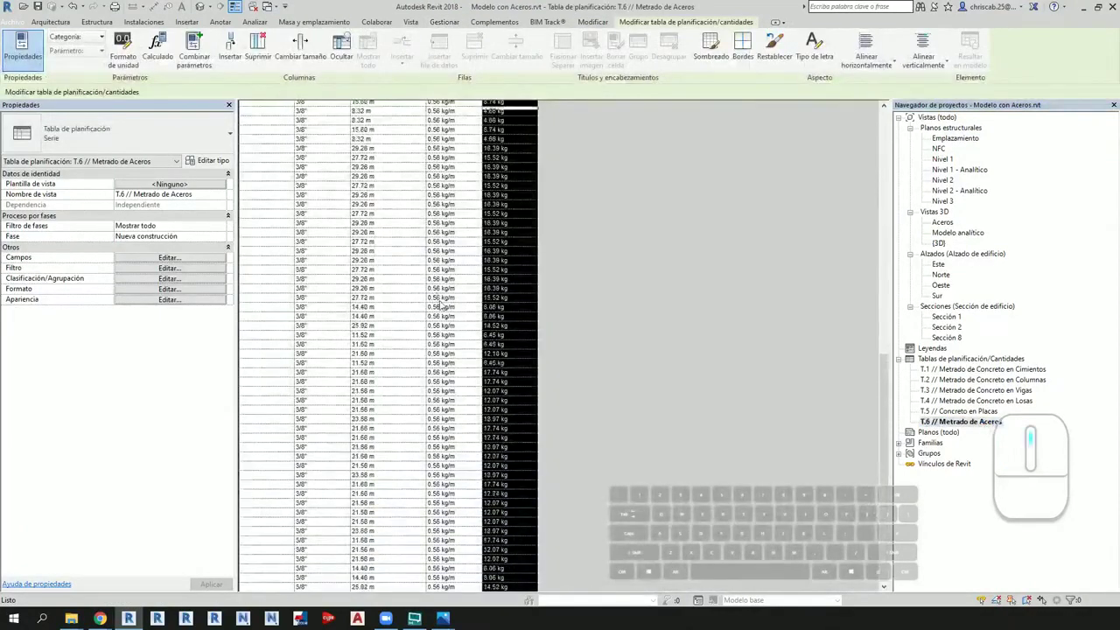
scroll(442, 306, "up", 15)
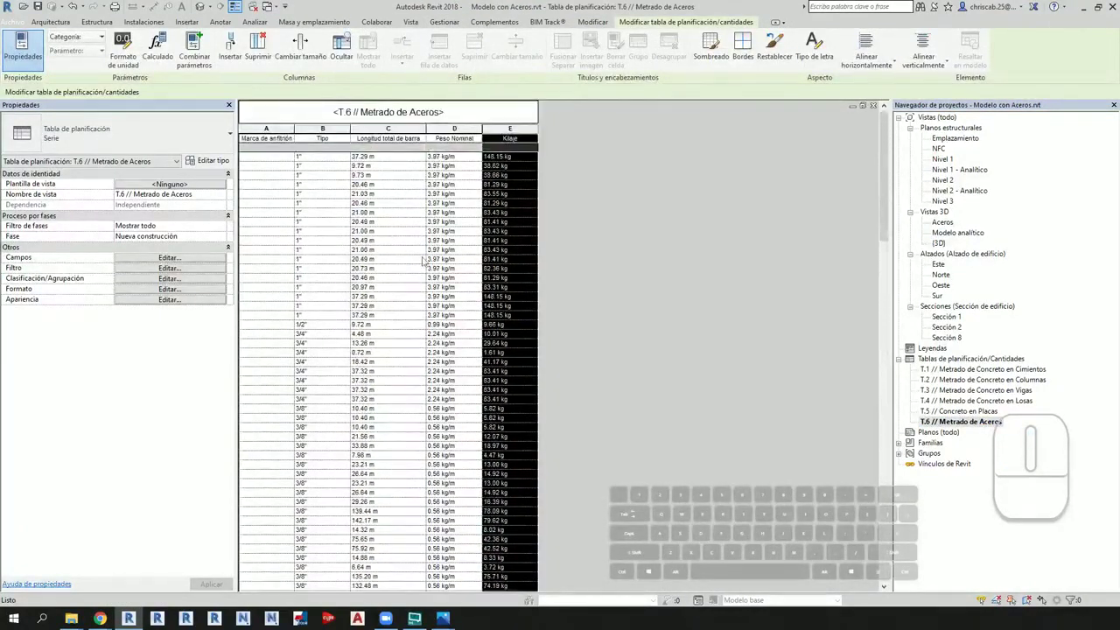
key("ctrl+1")
left_click_drag(343, 149, 394, 289, "ctrl")
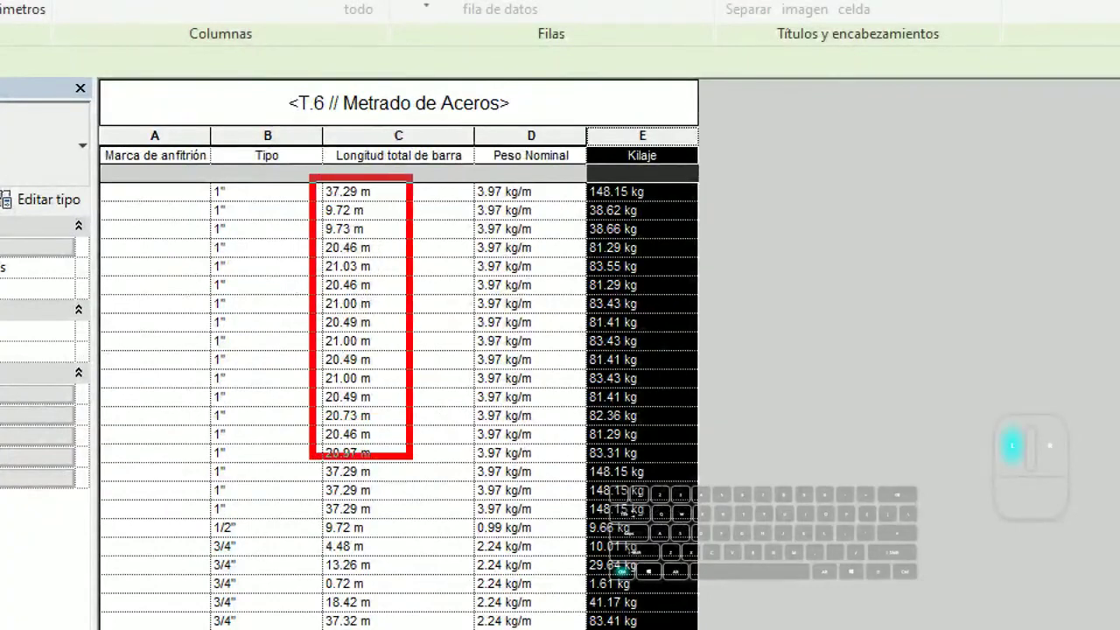
left_click_drag(410, 455, 407, 469, "ctrl")
mouse_move(768, 404)
left_mouse_down()
mouse_move(822, 320)
mouse_move(952, 345)
mouse_move(968, 284)
left_mouse_up()
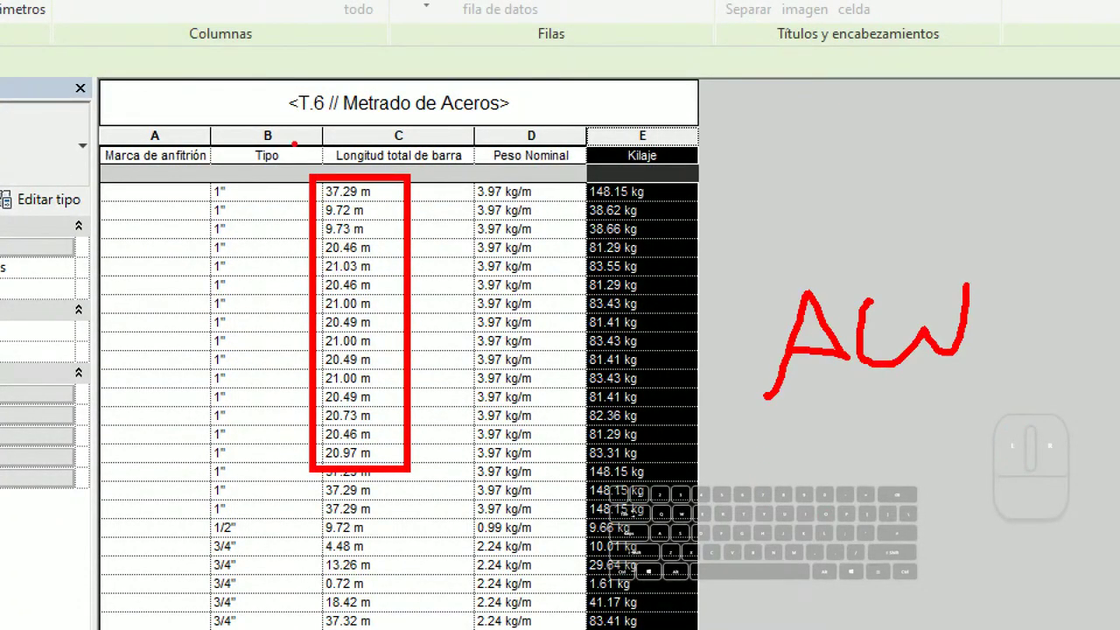
left_click_drag(777, 455, 777, 500)
left_click(808, 491)
left_click_drag(834, 457, 868, 496)
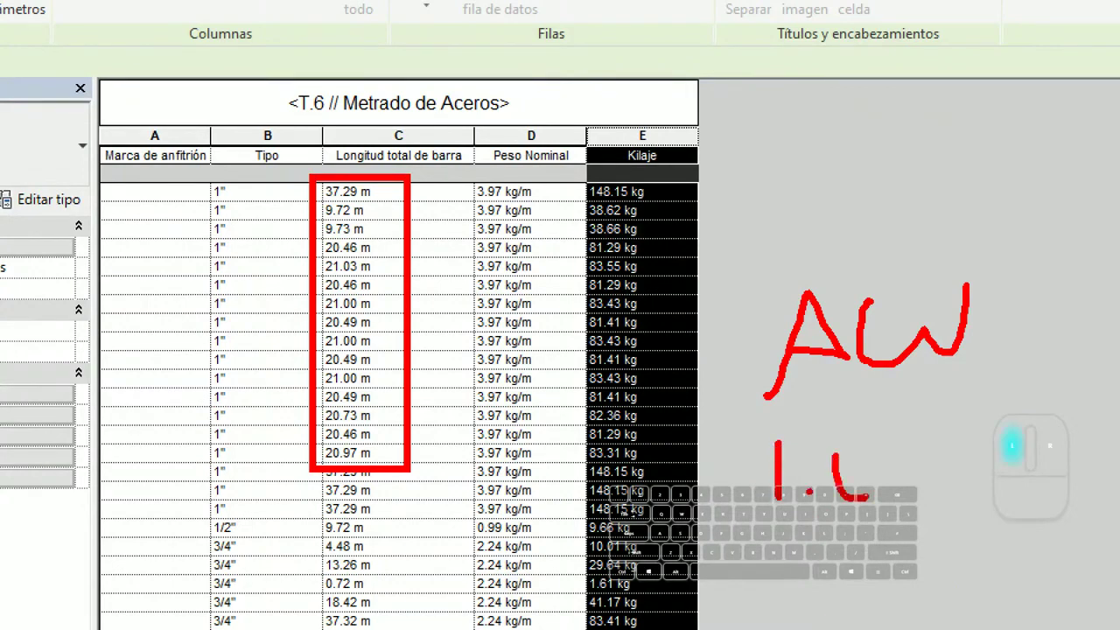
mouse_move(907, 440)
left_mouse_down()
mouse_move(919, 460)
mouse_move(906, 490)
left_mouse_up()
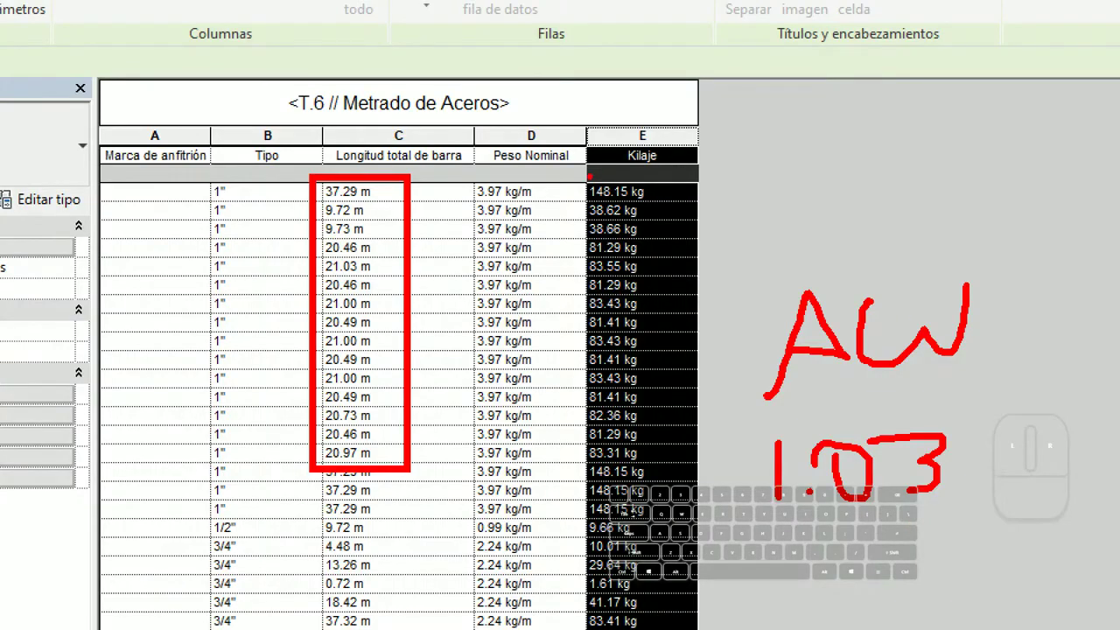
mouse_move(649, 131)
left_mouse_down()
mouse_move(704, 254)
mouse_move(678, 151)
left_mouse_up()
left_click_drag(455, 99, 548, 109)
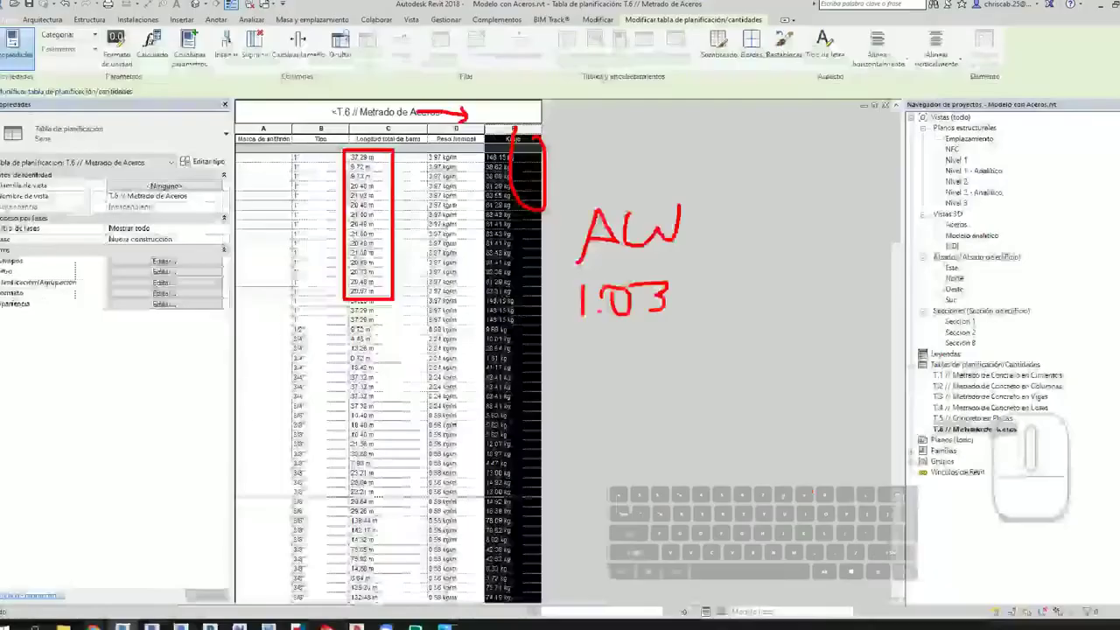
Step: Create parts from all elements of the building structure in the 3D view
key("ctrl+Tab")
scroll(366, 199, "down", 8)
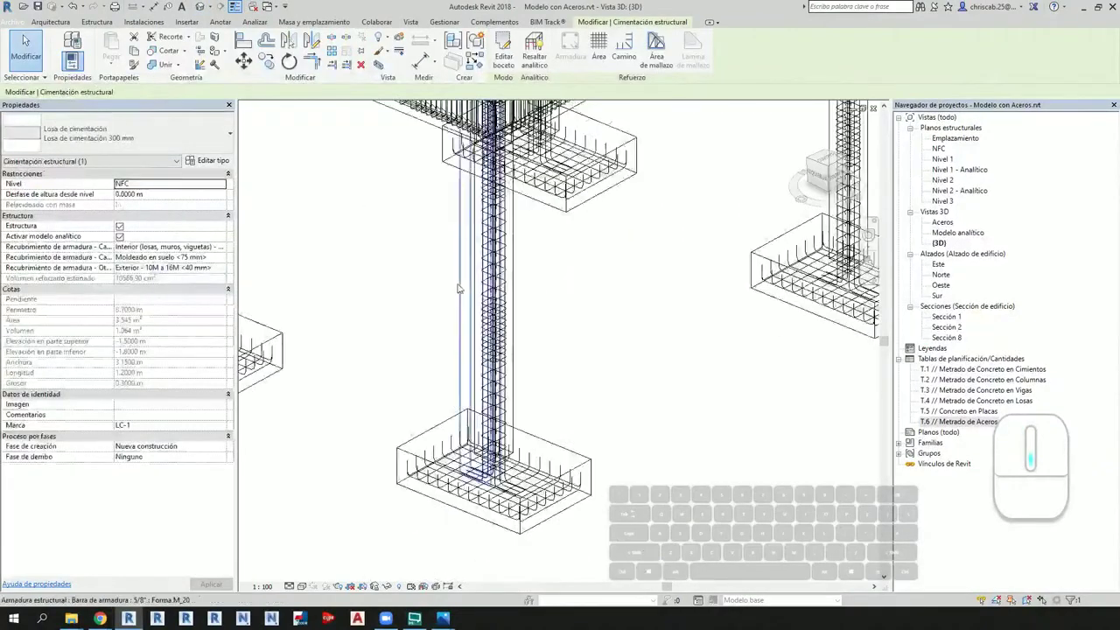
middle_click_drag(654, 465, 615, 460, "shift")
left_click(665, 493)
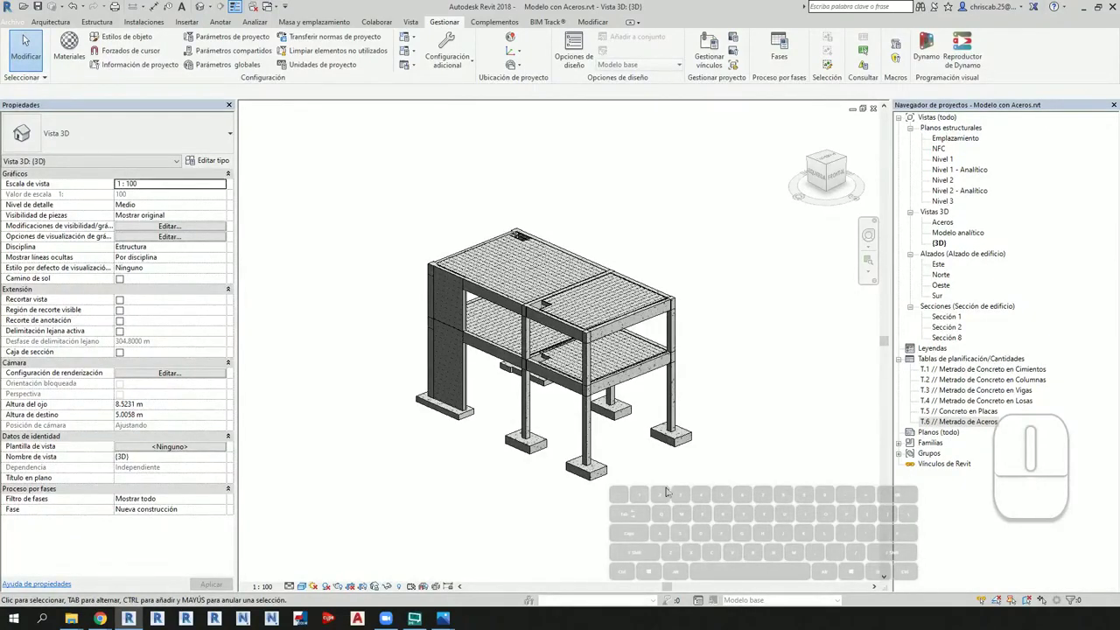
middle_click_drag(746, 340, 700, 356)
left_click(701, 424)
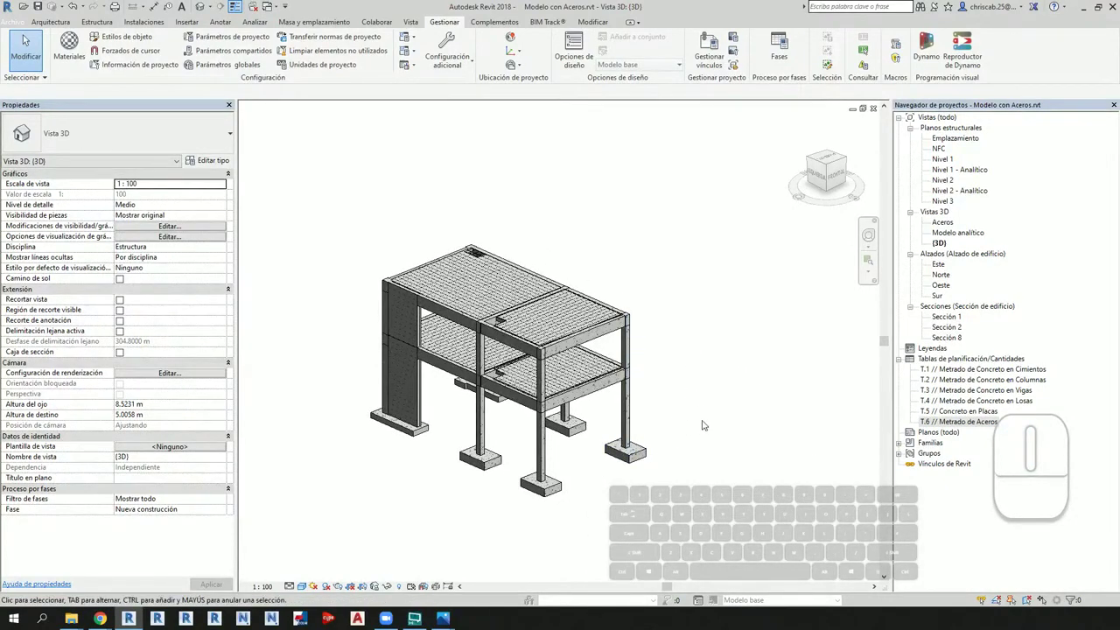
middle_click_drag(630, 448, 600, 415, "shift")
left_click_drag(308, 178, 665, 494)
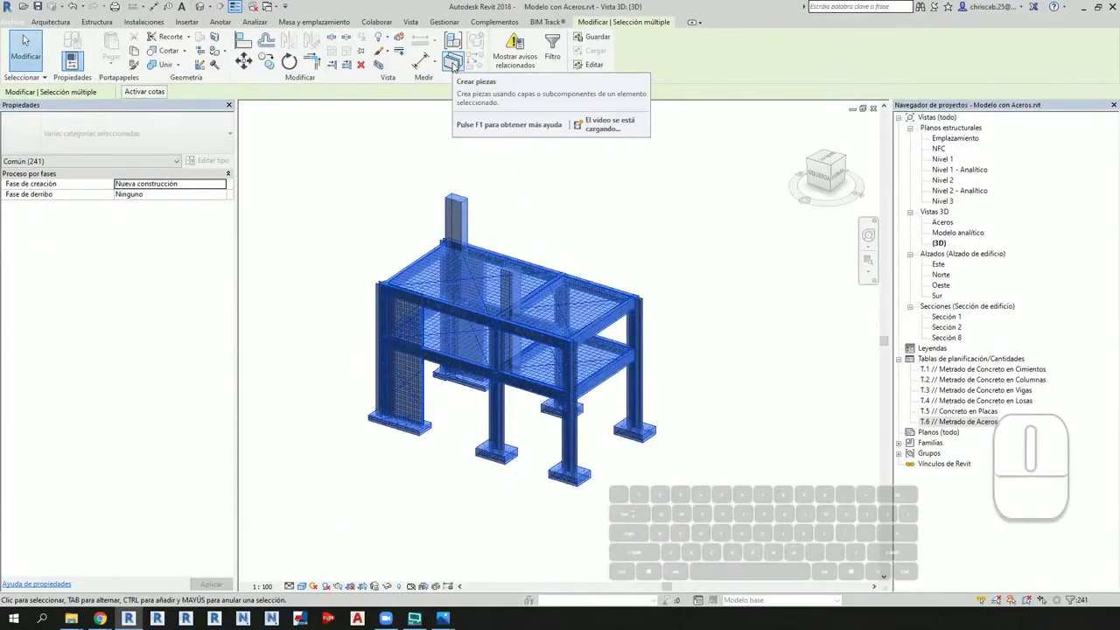
left_click(453, 64)
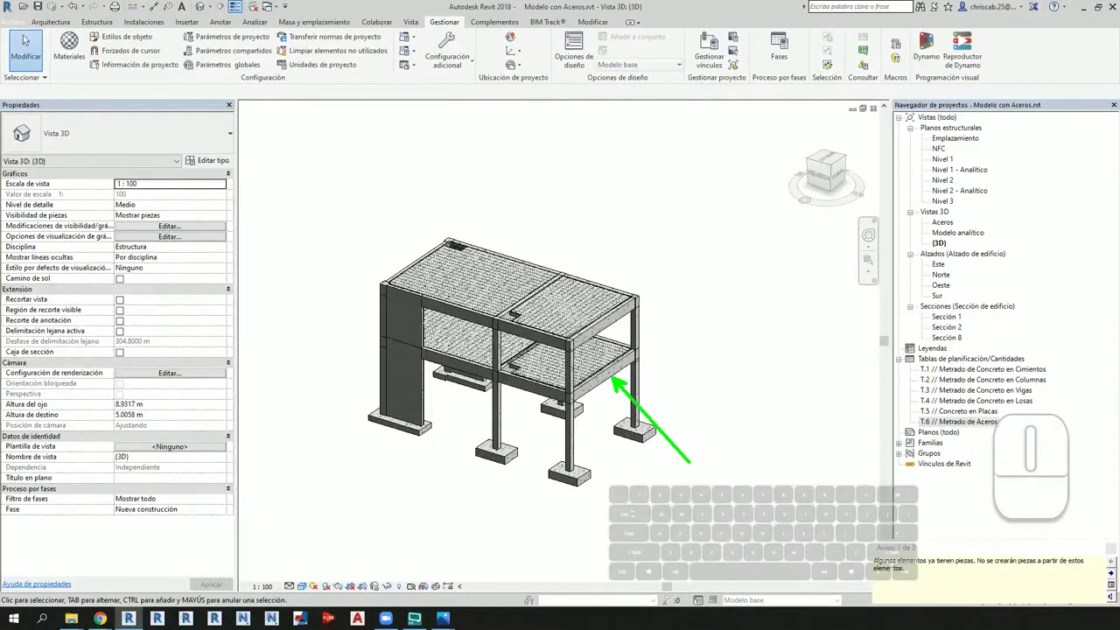
Step: Inspect the part properties of a Nivel 2 beam, a corner footing and the column above it
scroll(560, 398, "up", 6)
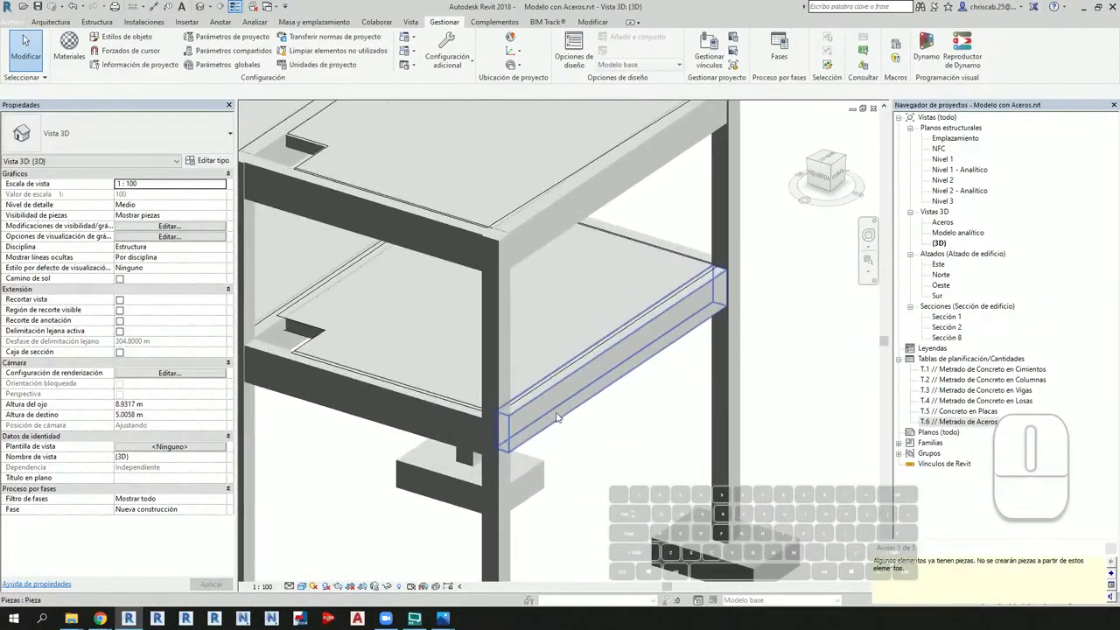
left_click(556, 418)
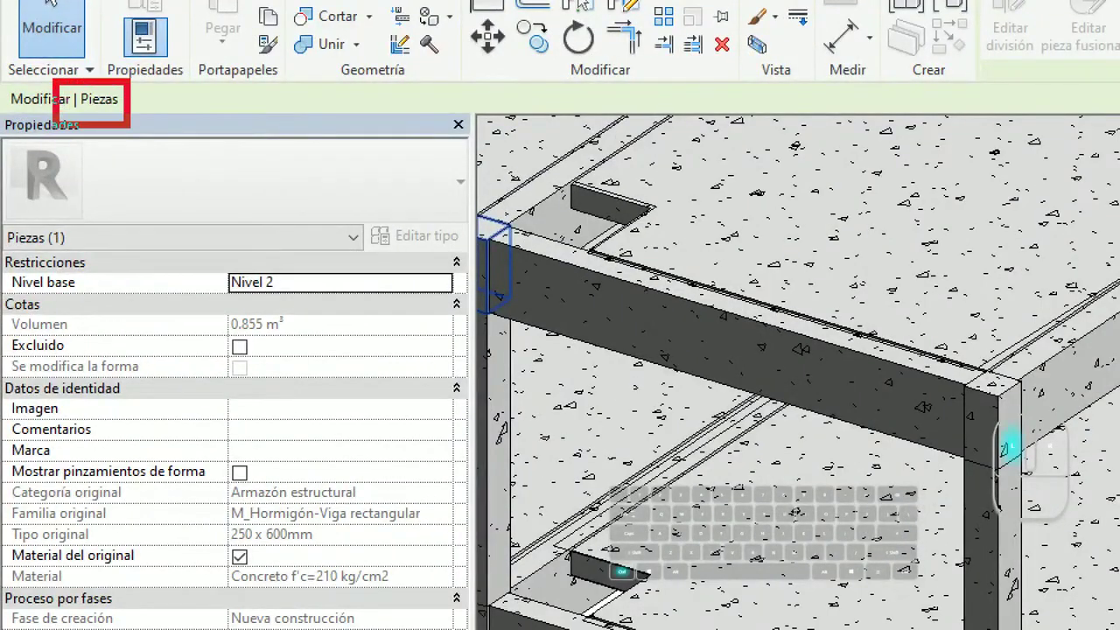
scroll(716, 472, "down", 5)
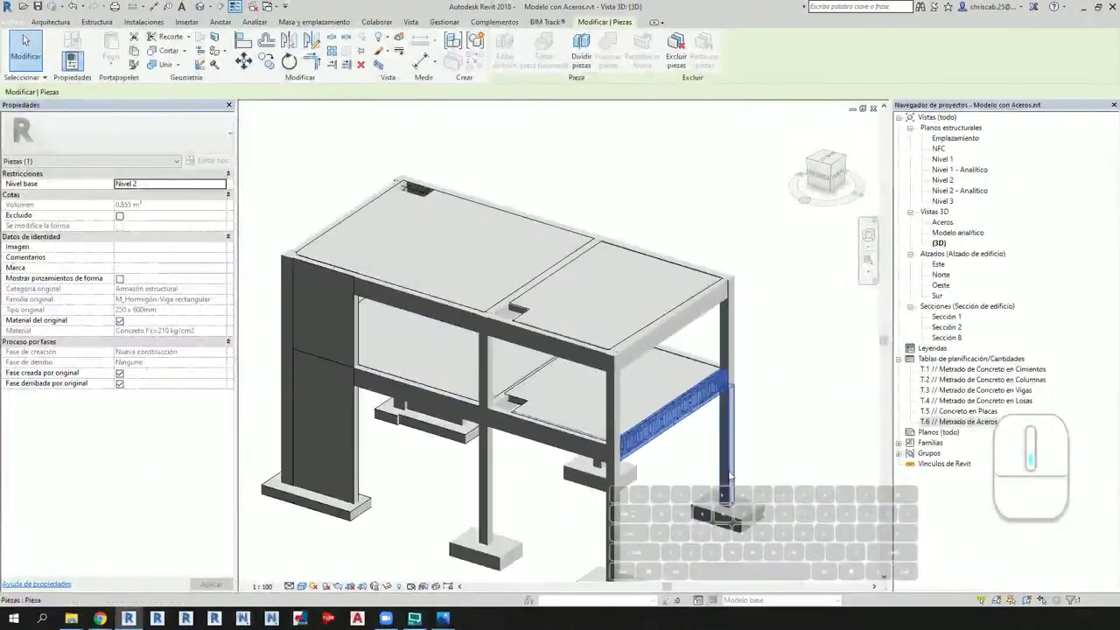
left_click(820, 400)
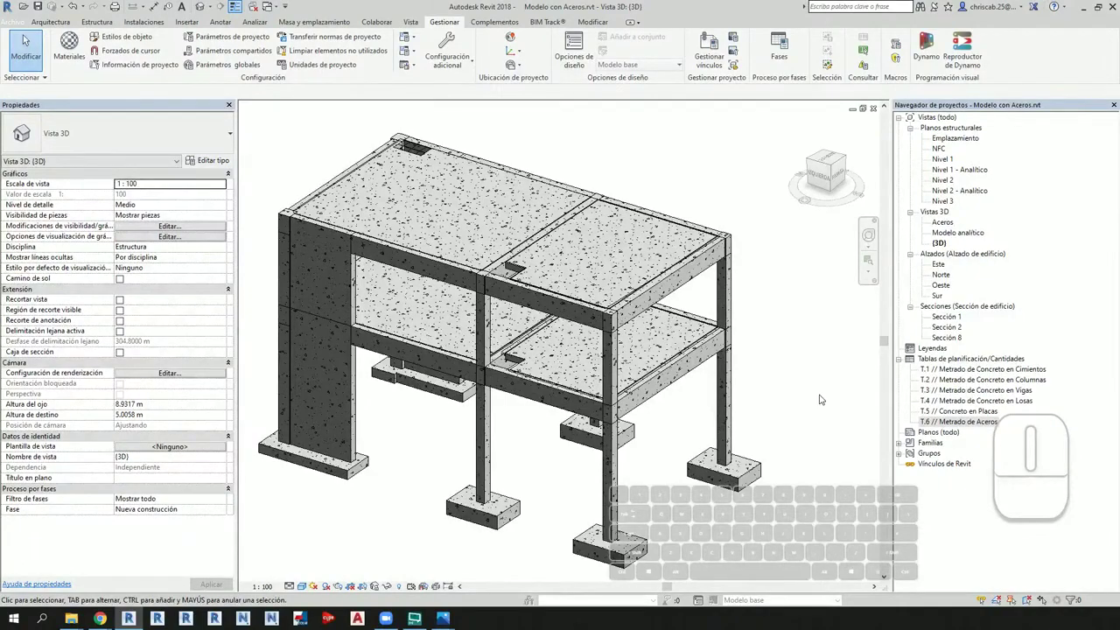
left_click(745, 477)
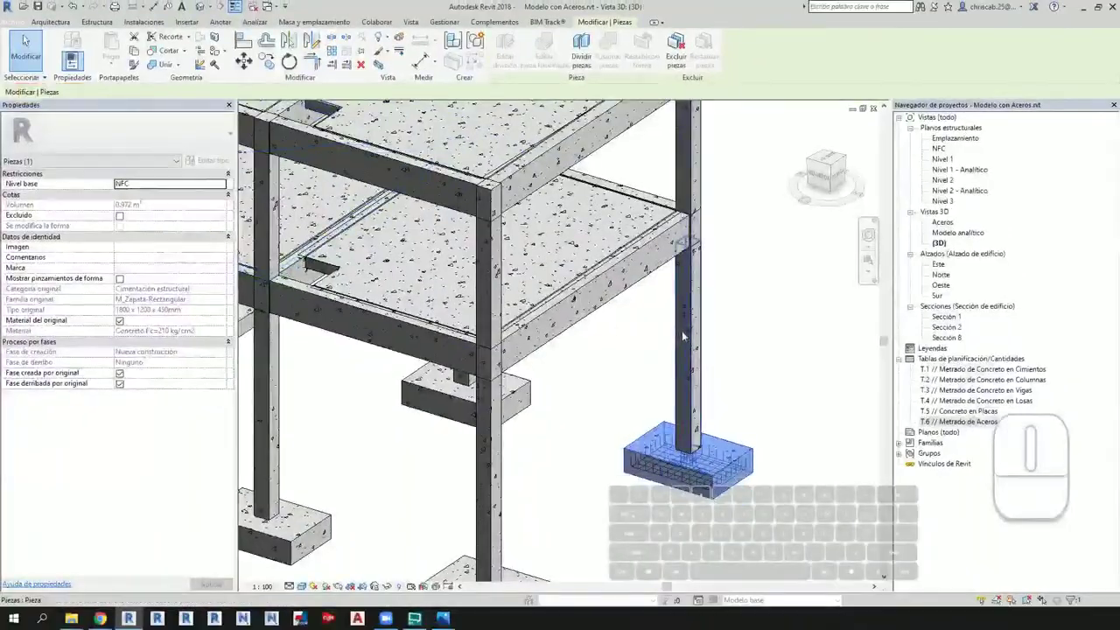
left_click(683, 335)
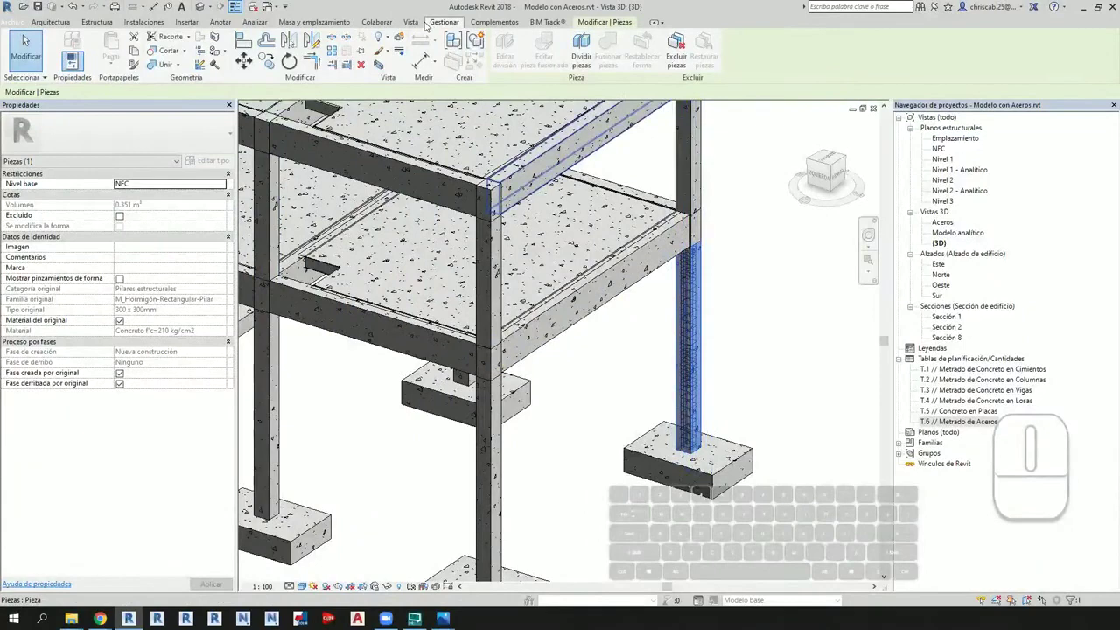
Step: Create a new schedule for the Piezas category named "T.7 // Metrado General"
left_click(410, 21)
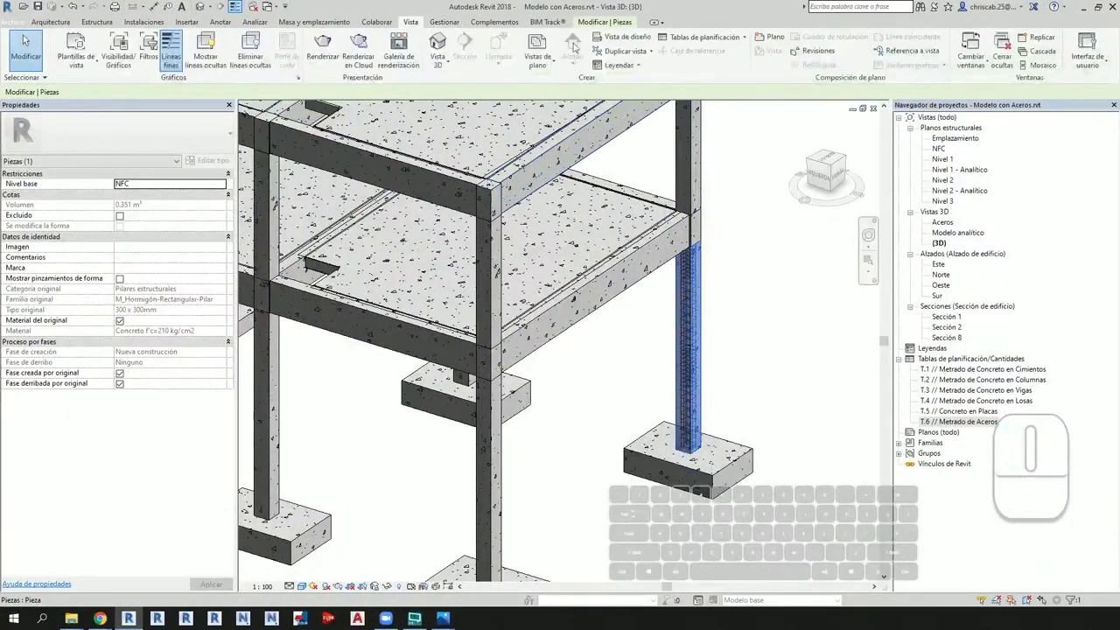
left_click(700, 36)
left_click(727, 56)
scroll(557, 279, "down", 1)
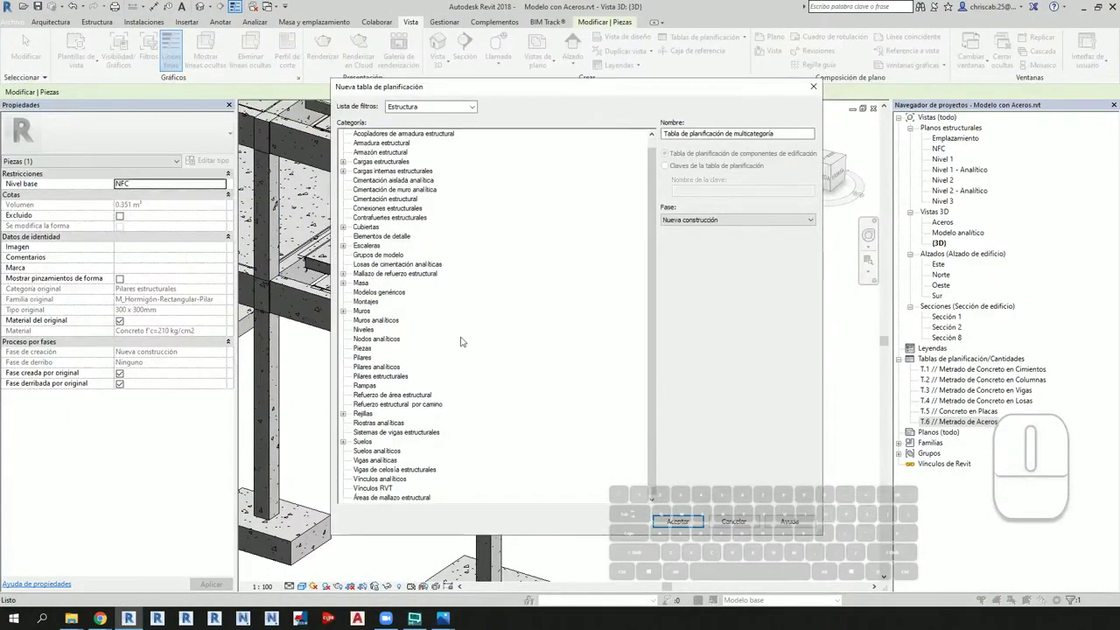
left_click(362, 348)
left_click_drag(783, 135, 662, 134)
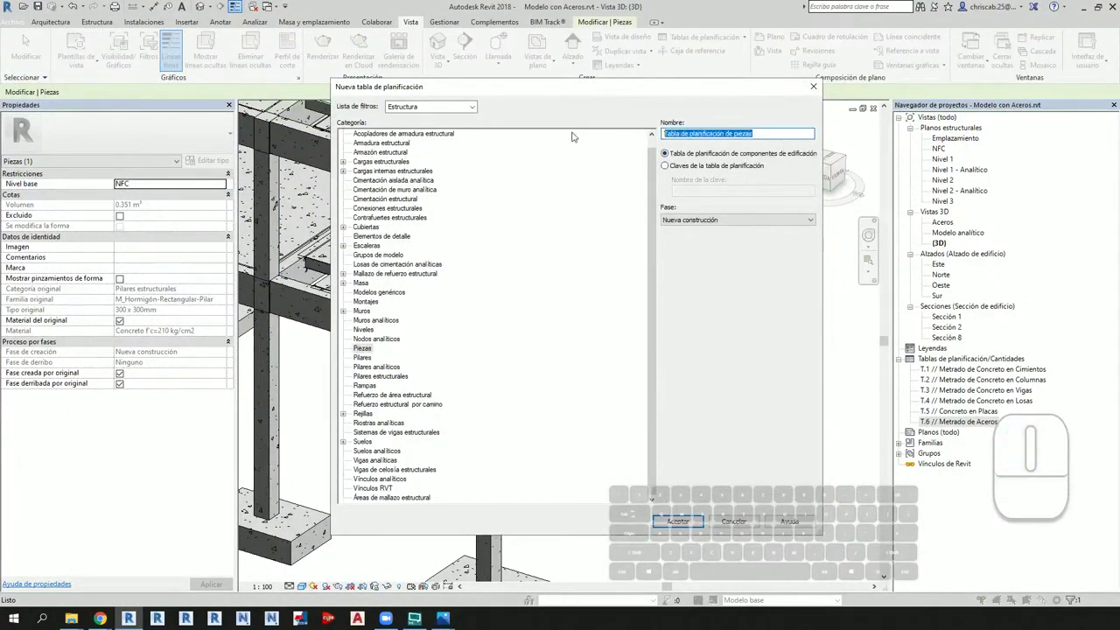
type("T.7 //")
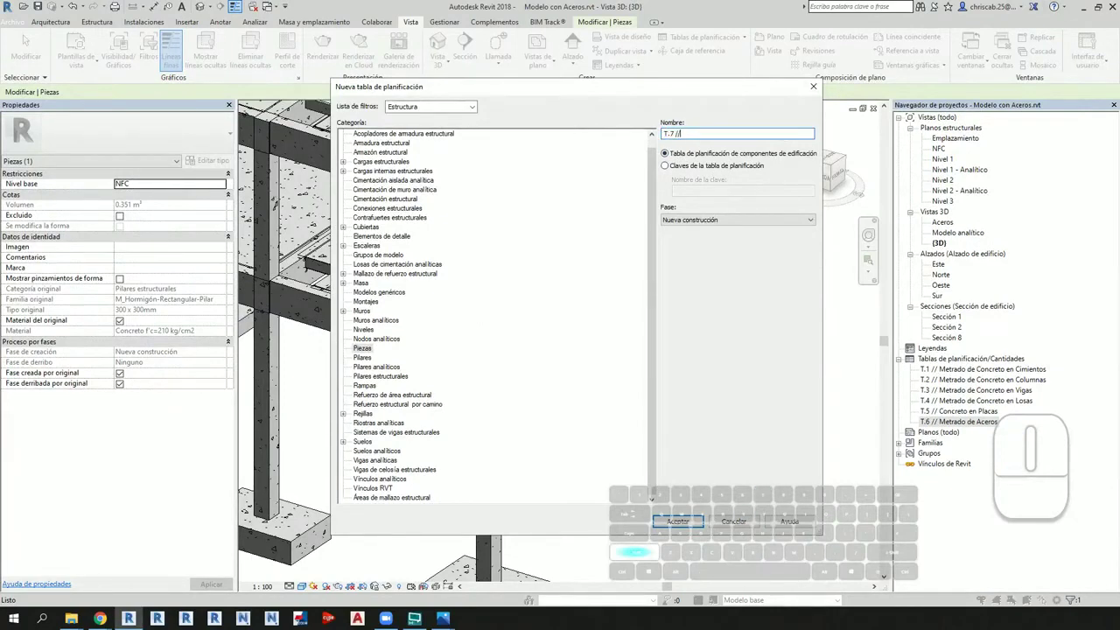
type(" Metrado General")
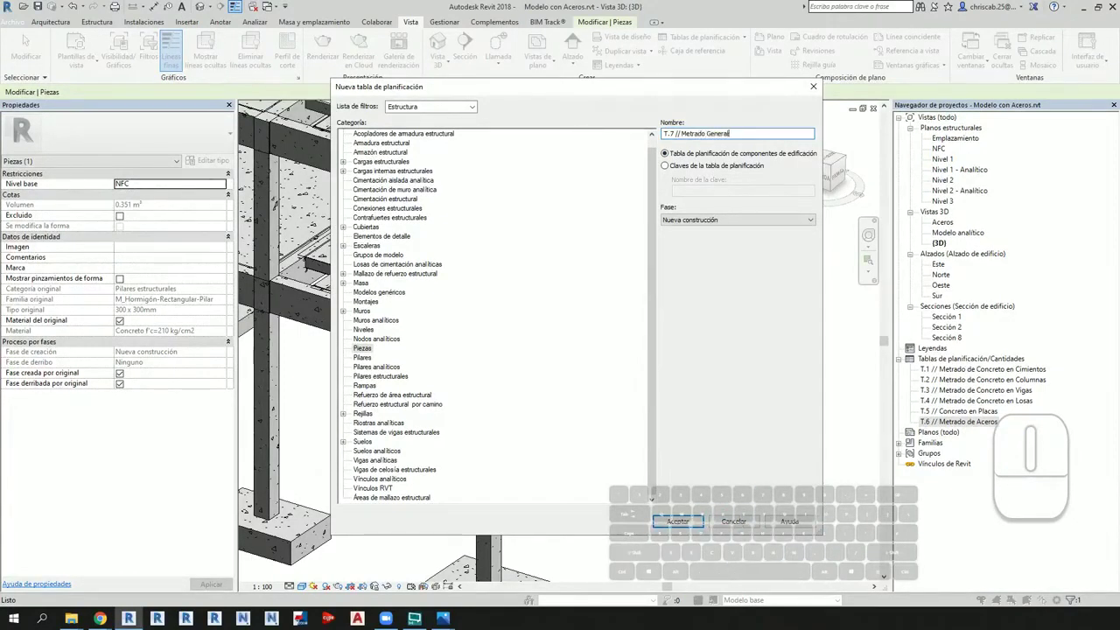
key("Return")
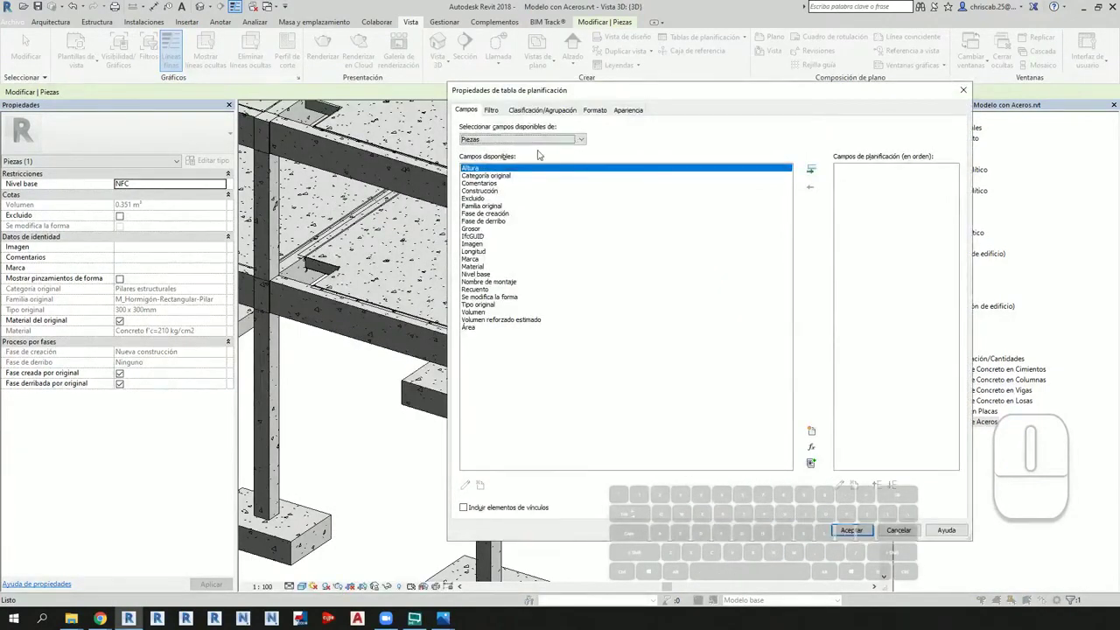
Step: Add the Categoría original, Familia original, Tipo original and Volumen fields to the parts schedule
double_click(495, 176)
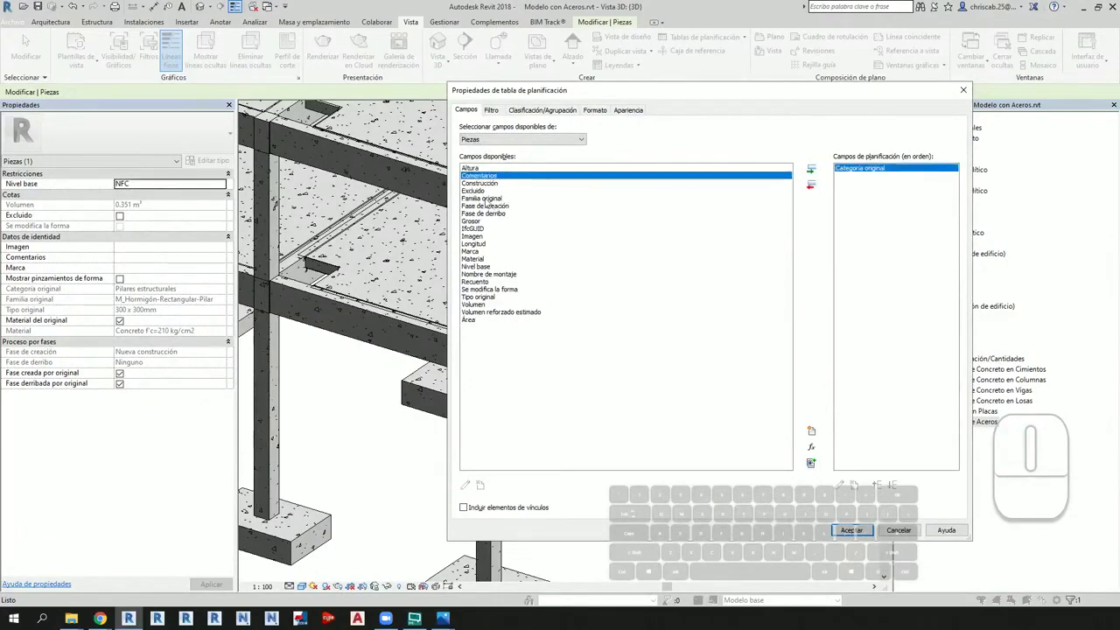
double_click(487, 199)
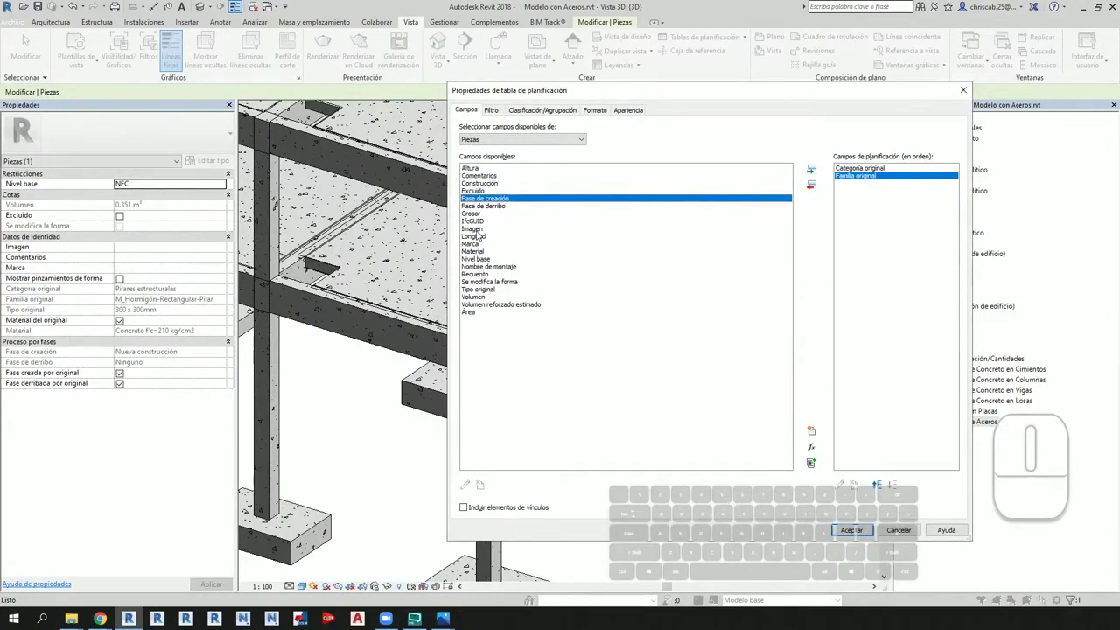
double_click(479, 289)
double_click(478, 289)
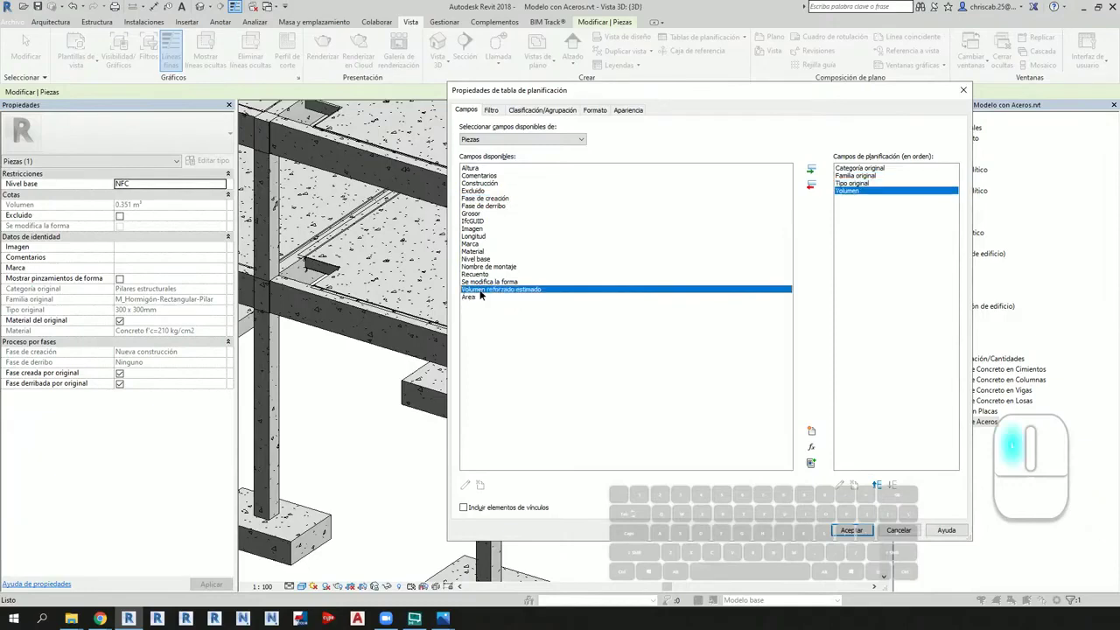
Step: Add the Marca and Nivel base fields, ordering Nivel base and then Marca directly after Categoría original, and generate the schedule
double_click(473, 244)
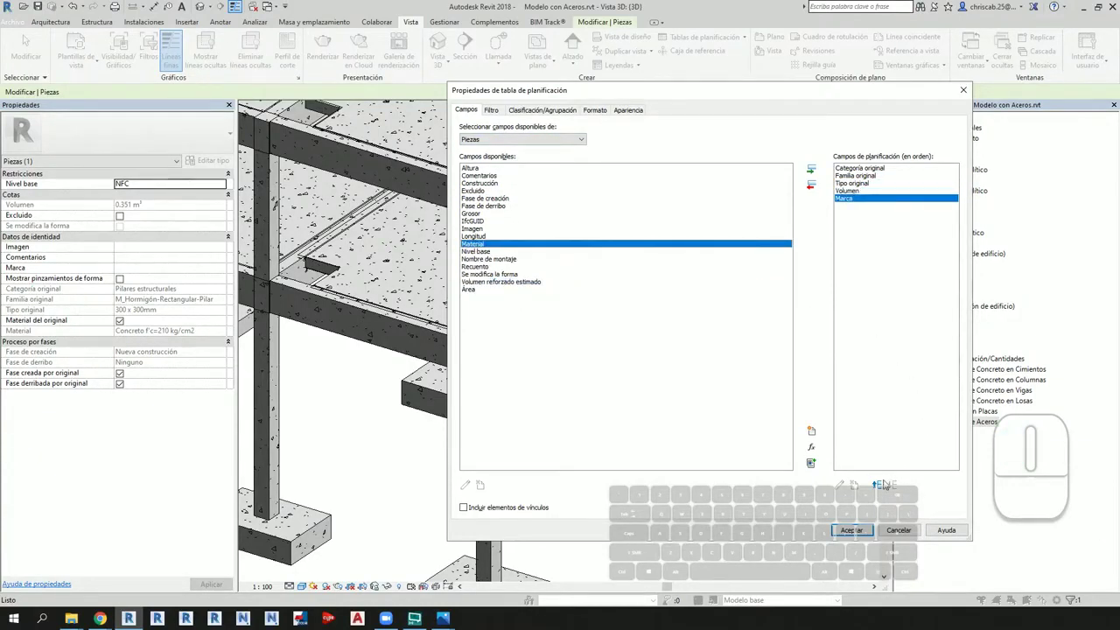
left_click(877, 485)
left_click(877, 485)
left_click(878, 486)
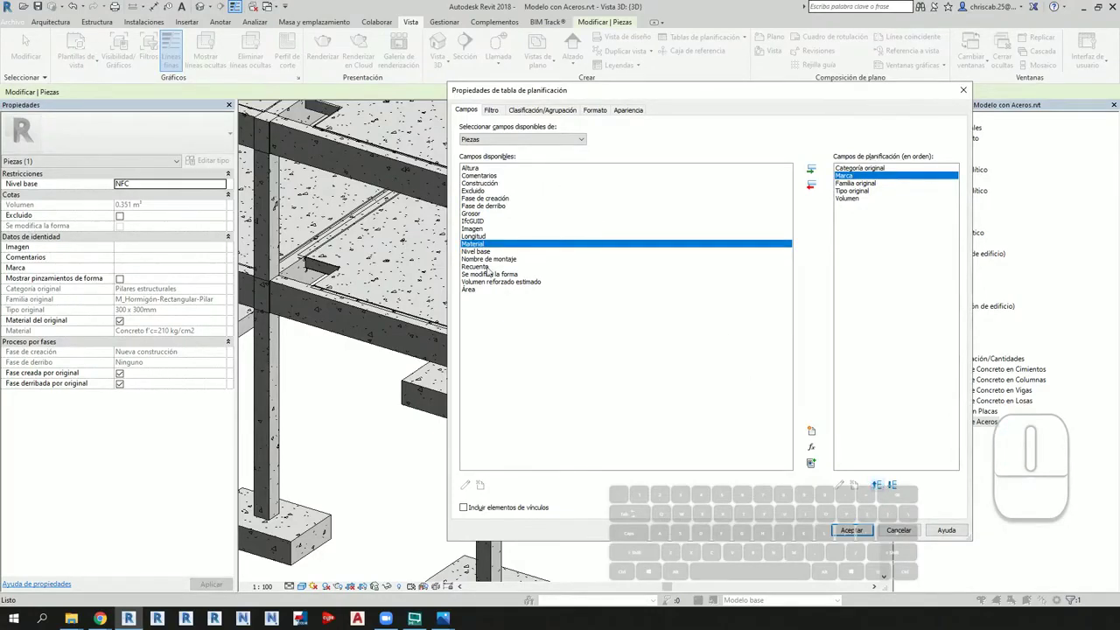
double_click(481, 252)
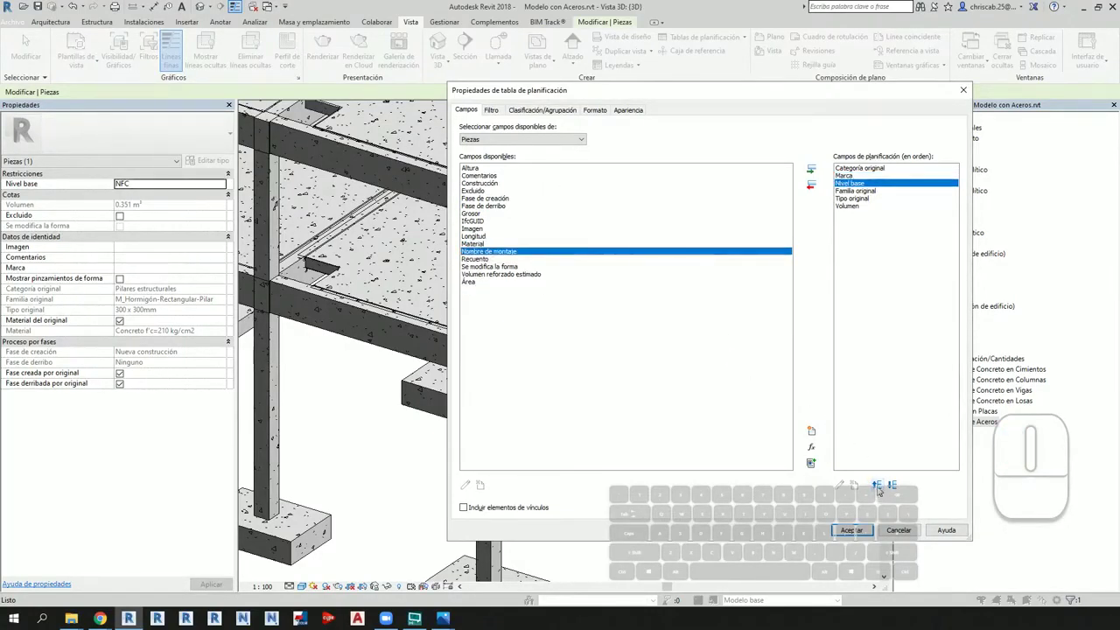
left_click(877, 485)
left_click(865, 530)
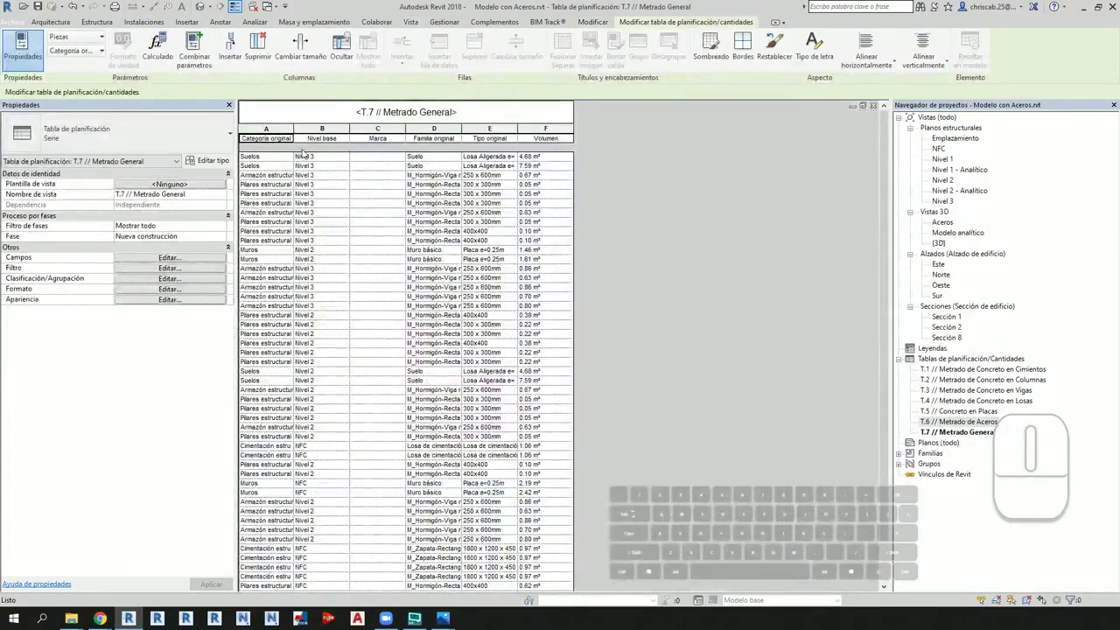
Step: Widen the Categoría original and Familia original columns of the T.7 schedule to fit their full text
left_click_drag(296, 129, 342, 129)
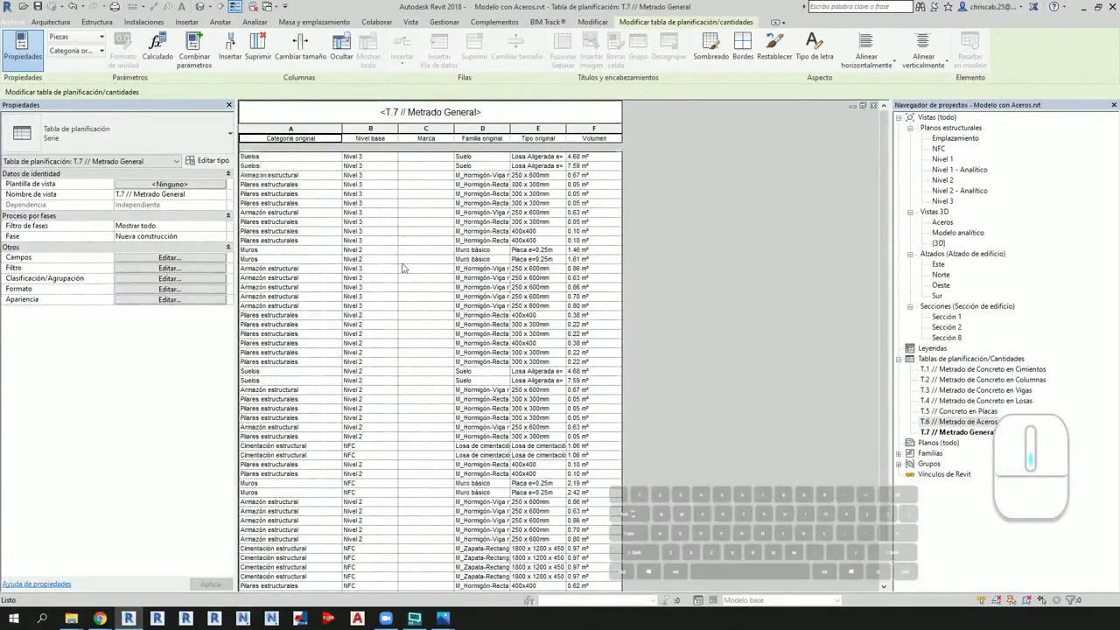
scroll(402, 268, "down", 2)
scroll(403, 268, "up", 2)
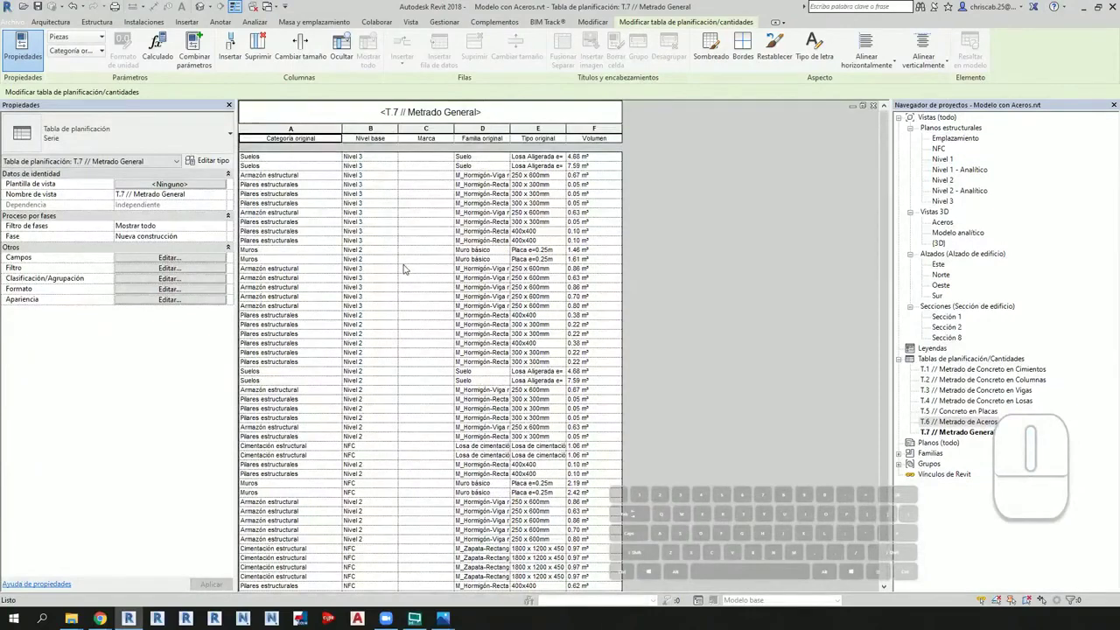
left_click_drag(510, 130, 562, 133)
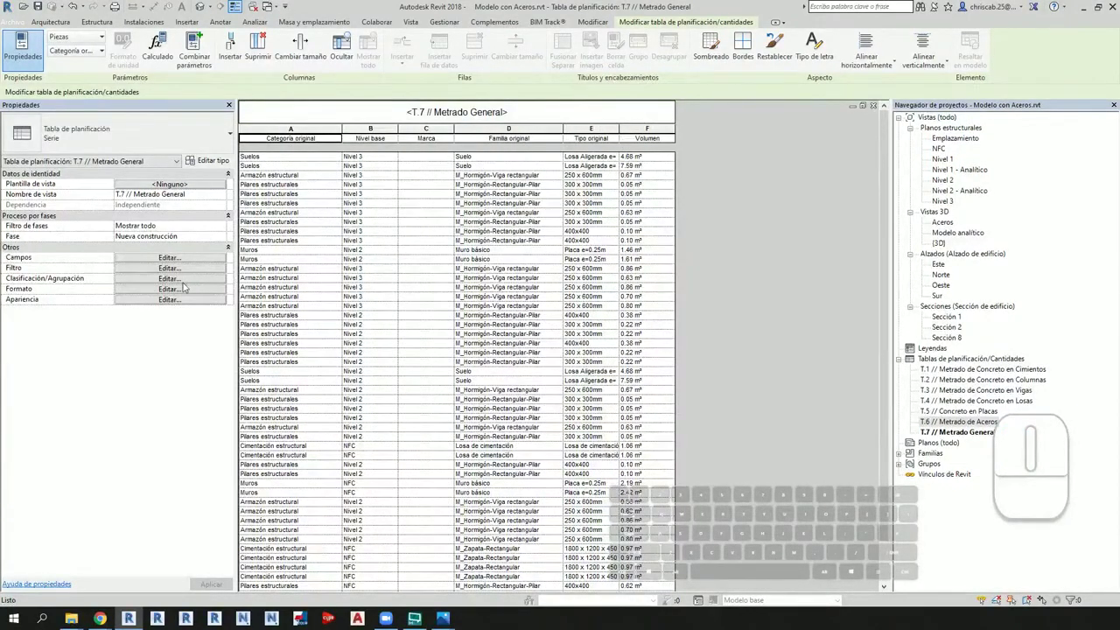
Step: Remove the Marca field from the T.7 // Metrado General schedule
left_click(155, 260)
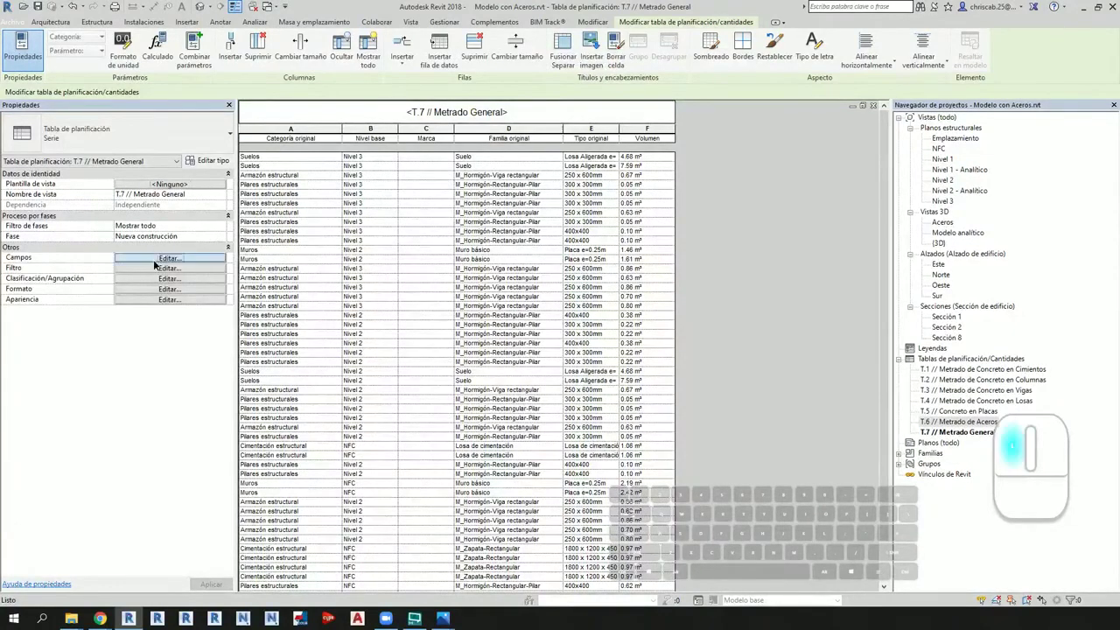
left_click(847, 190)
left_click(847, 184)
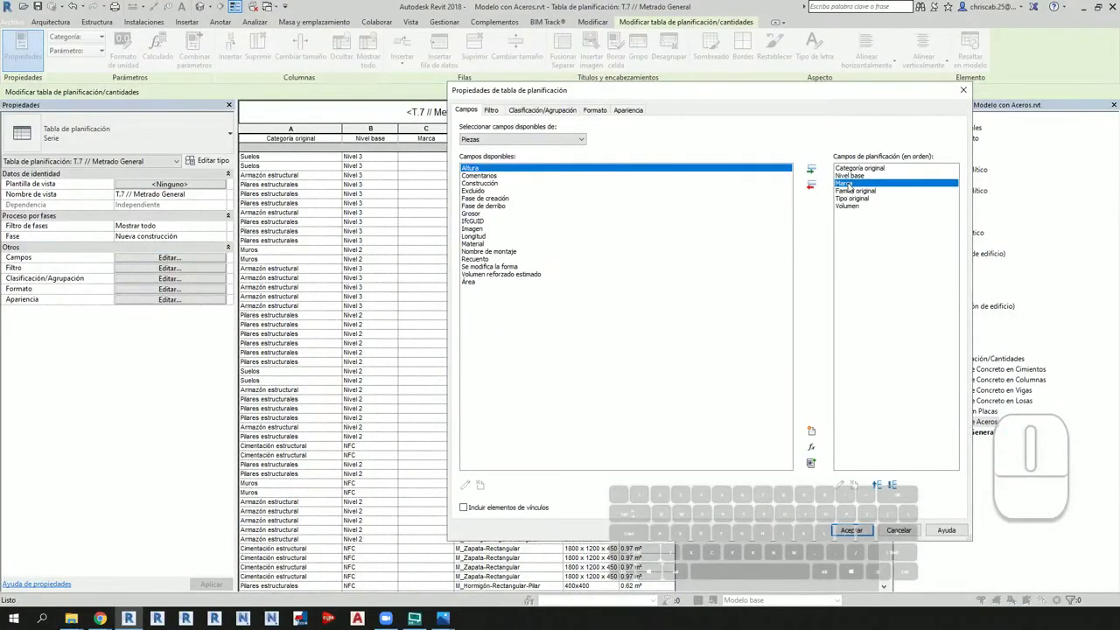
double_click(845, 185)
Step: Sort the schedule ascending by Nivel base, Categoría original, Familia original and Tipo original
left_click(542, 110)
left_click(563, 129)
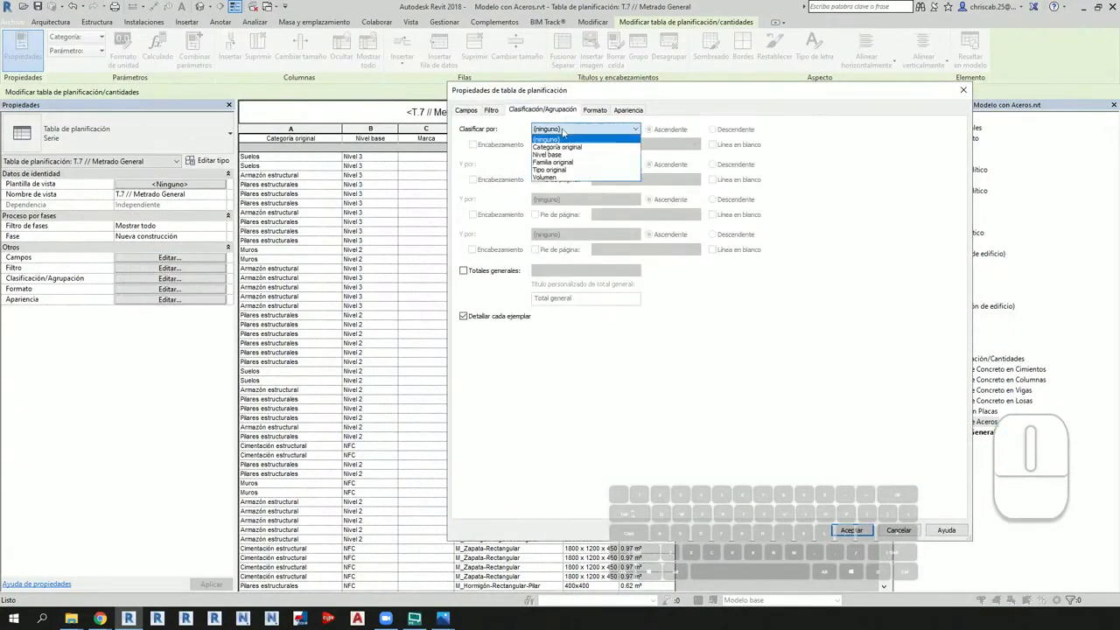
left_click(568, 155)
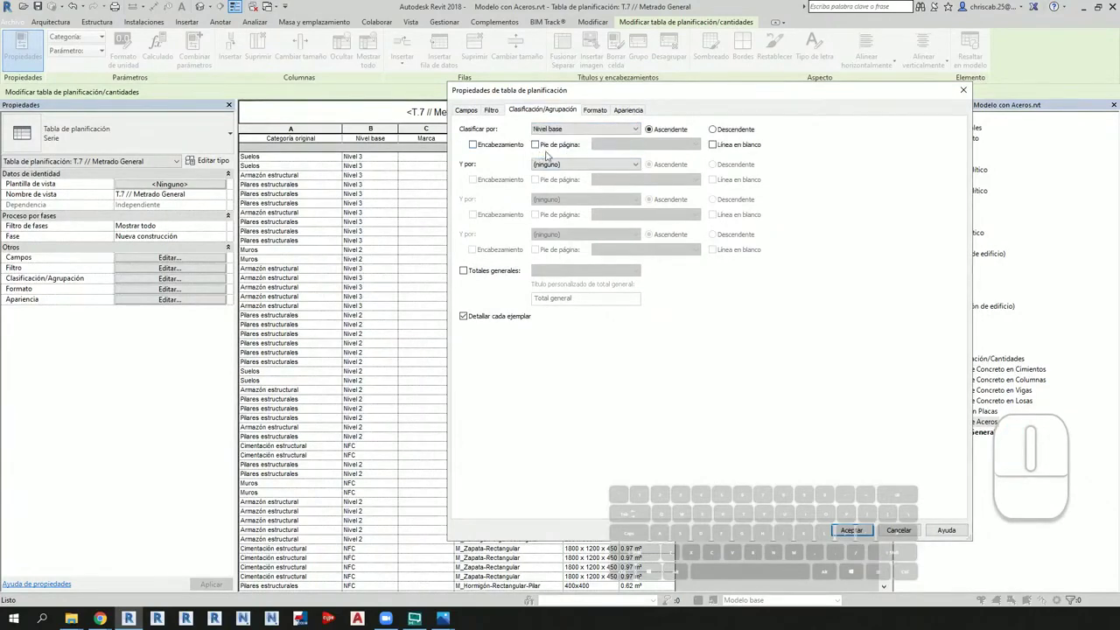
left_click(560, 164)
left_click(565, 182)
left_click(562, 199)
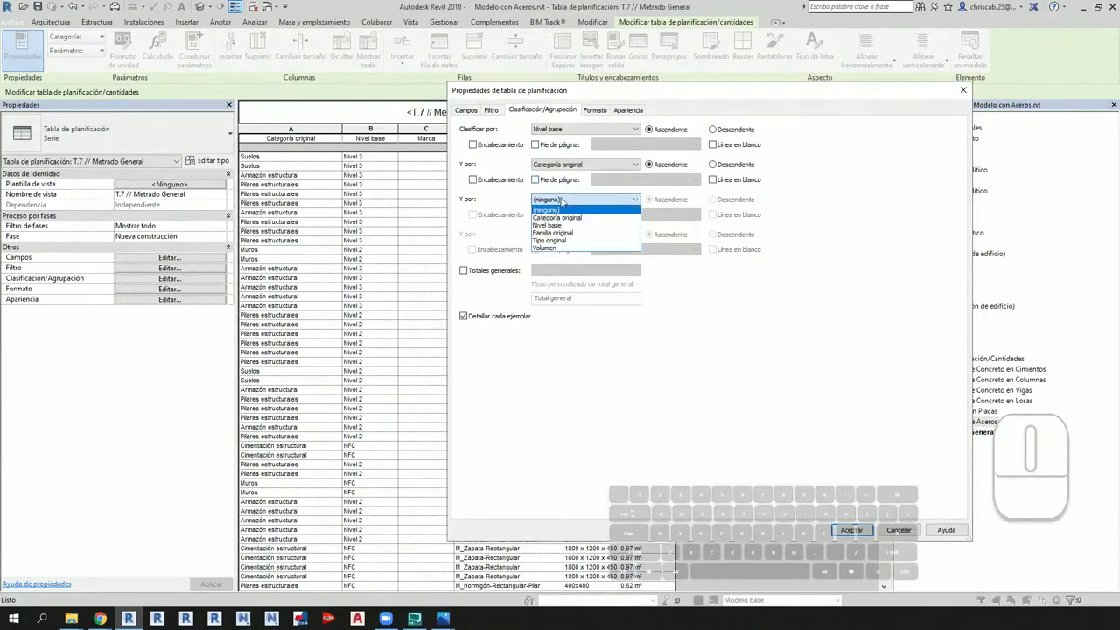
left_click(553, 233)
left_click(565, 234)
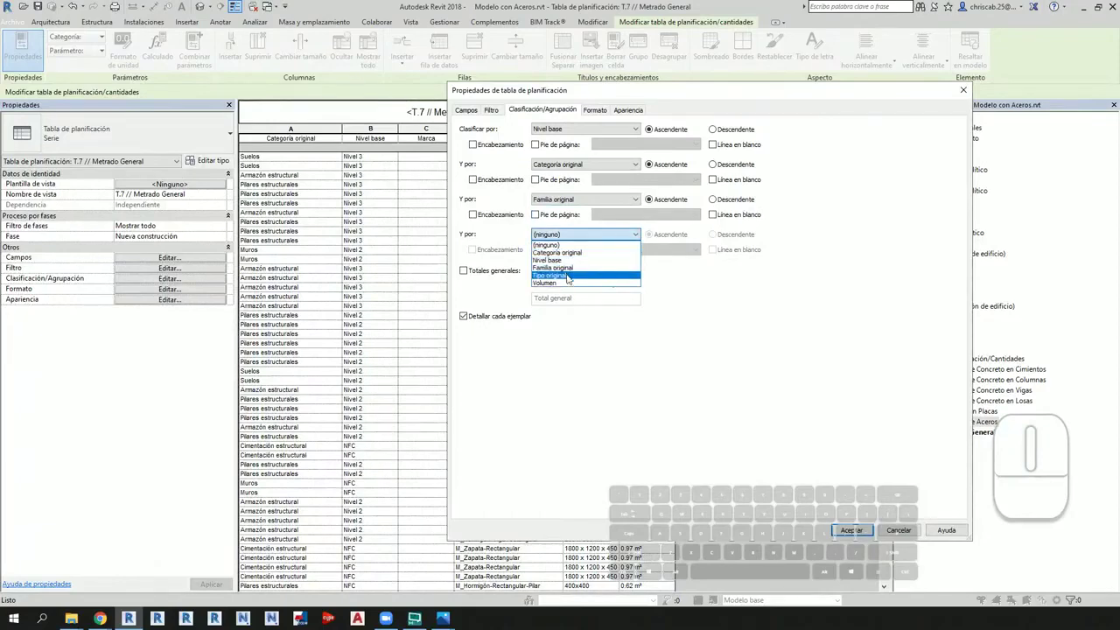
left_click(568, 277)
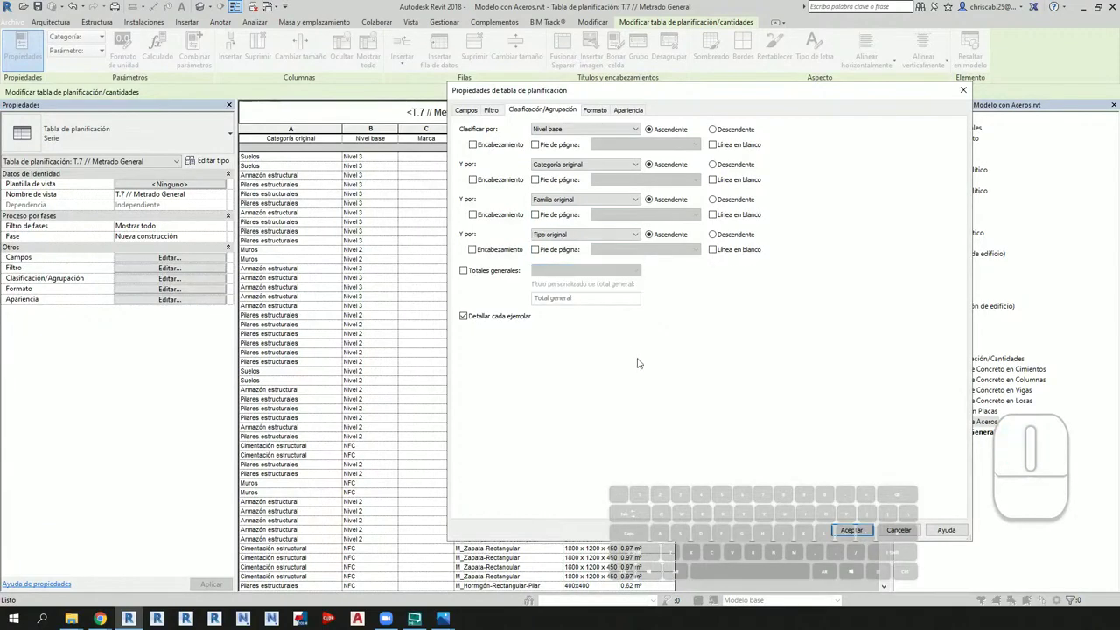
left_click(851, 529)
Step: Add a footer to the Nivel base grouping and move the Nivel base field ahead of Categoría original in the T.7 schedule
left_click(154, 280)
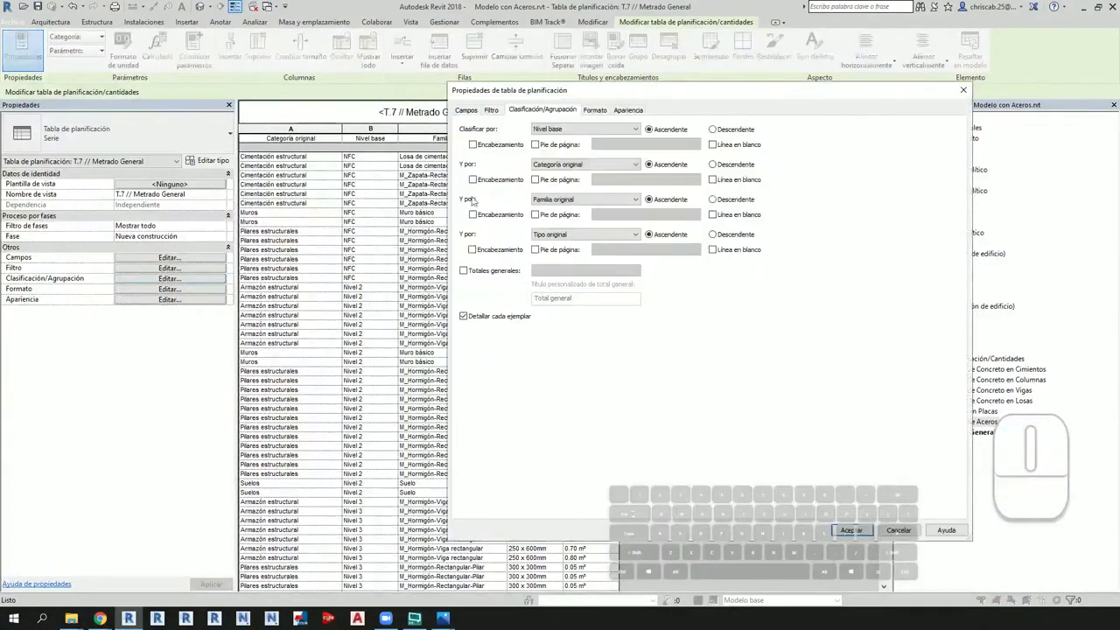
left_click(534, 144)
left_click(467, 112)
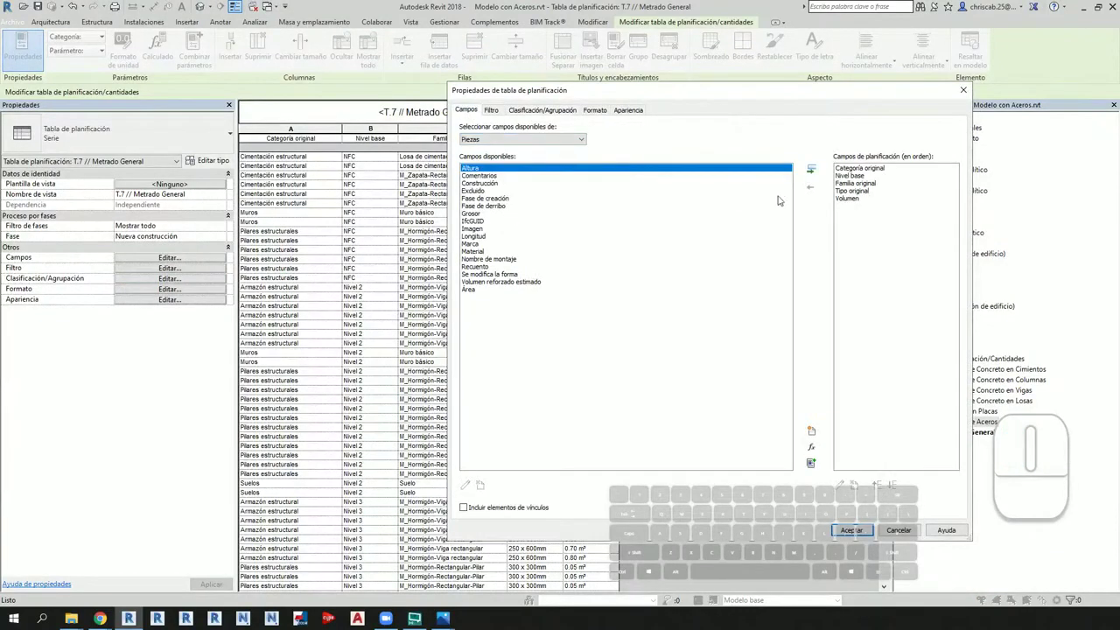
left_click(854, 176)
left_click(878, 486)
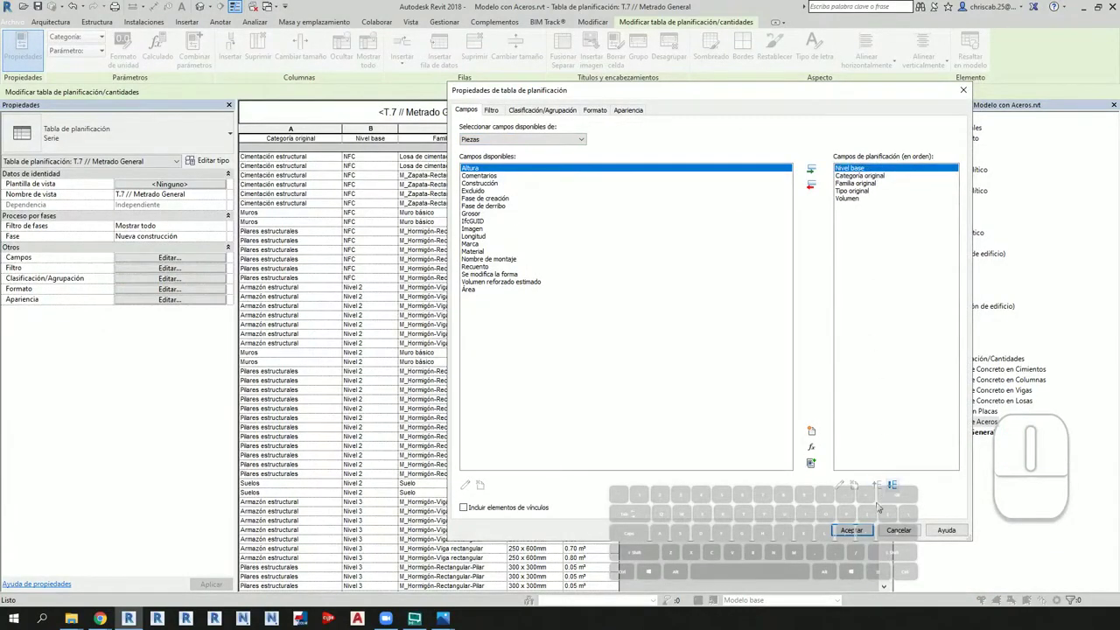
left_click(851, 530)
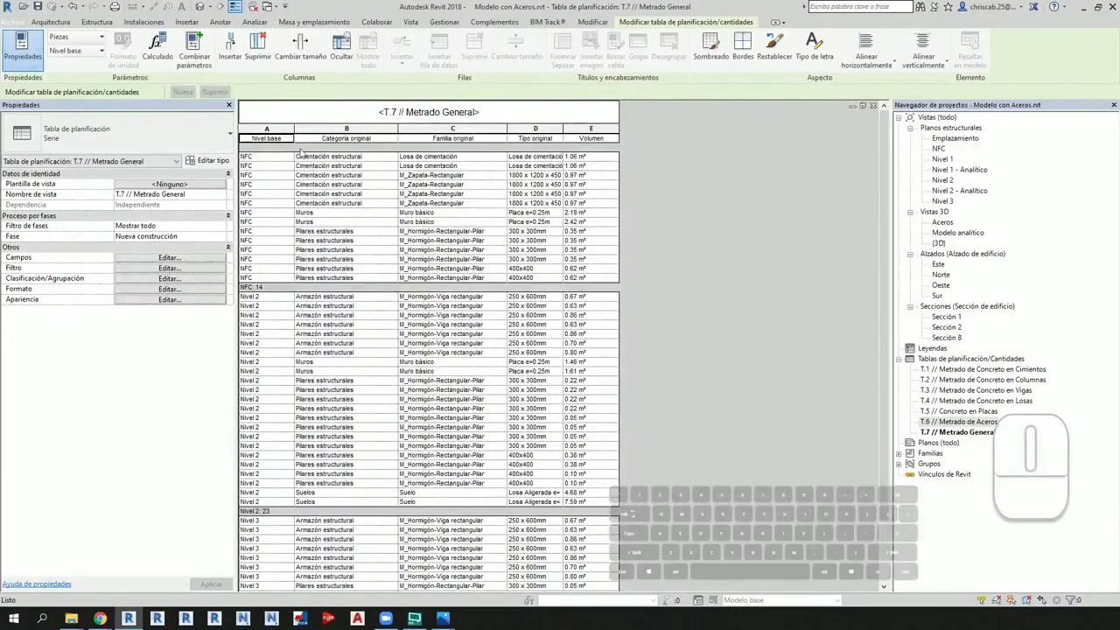
Step: Narrow the Nivel base and Categoría original columns and widen the Tipo original column to fit its full text
left_click_drag(295, 133, 283, 133)
left_click_drag(384, 132, 377, 132)
left_click_drag(542, 132, 592, 131)
Step: Add the Recuento field to the T.7 schedule and place it directly before Volumen
left_click(168, 258)
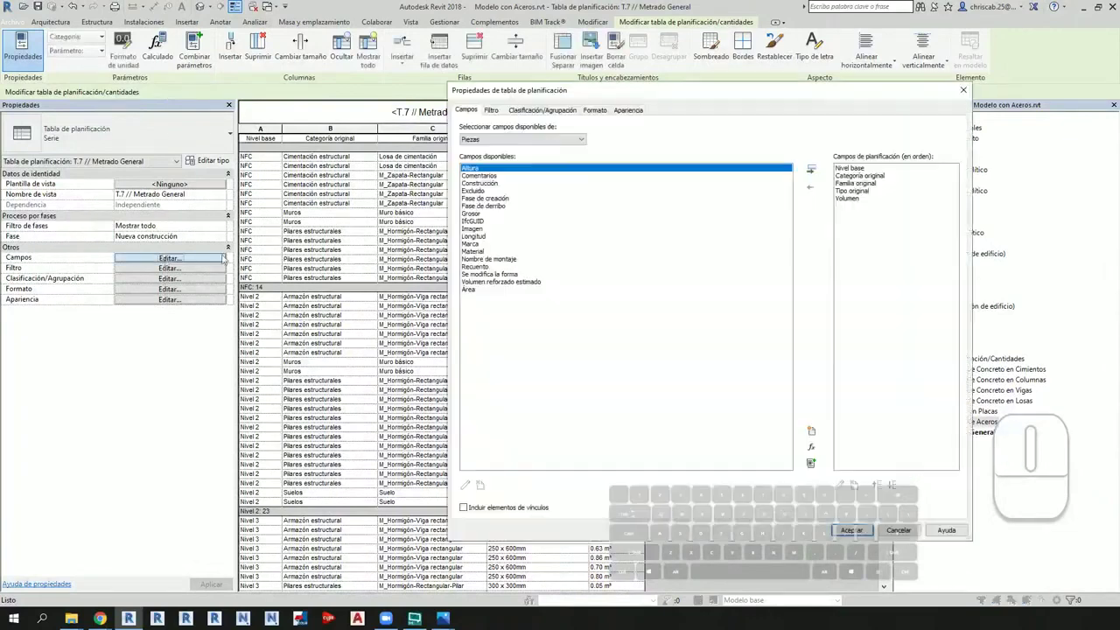
double_click(484, 267)
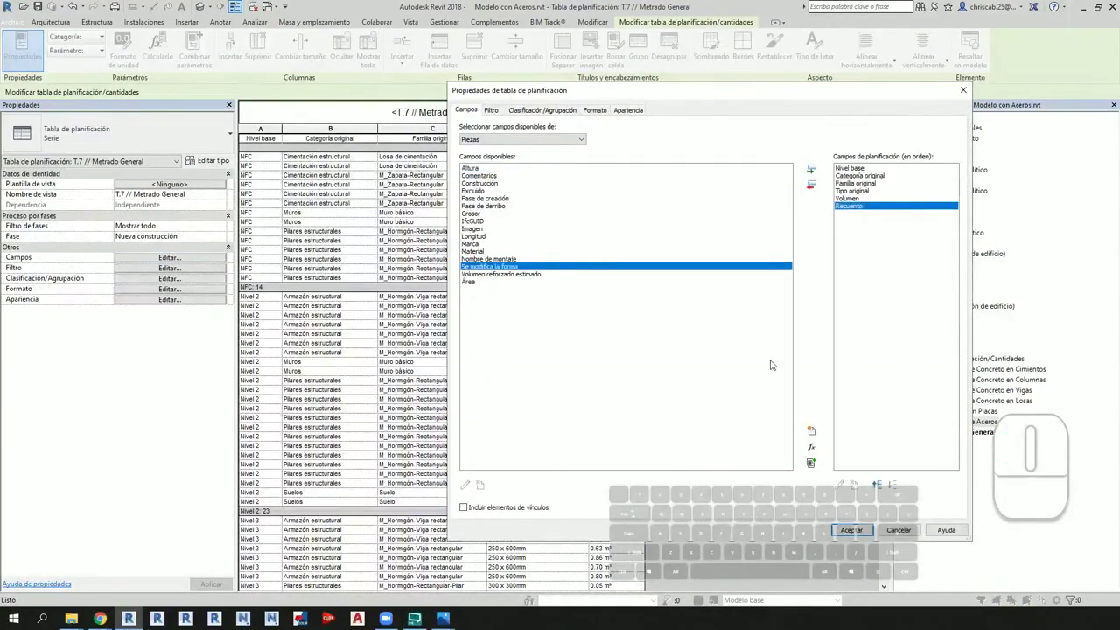
left_click(878, 487)
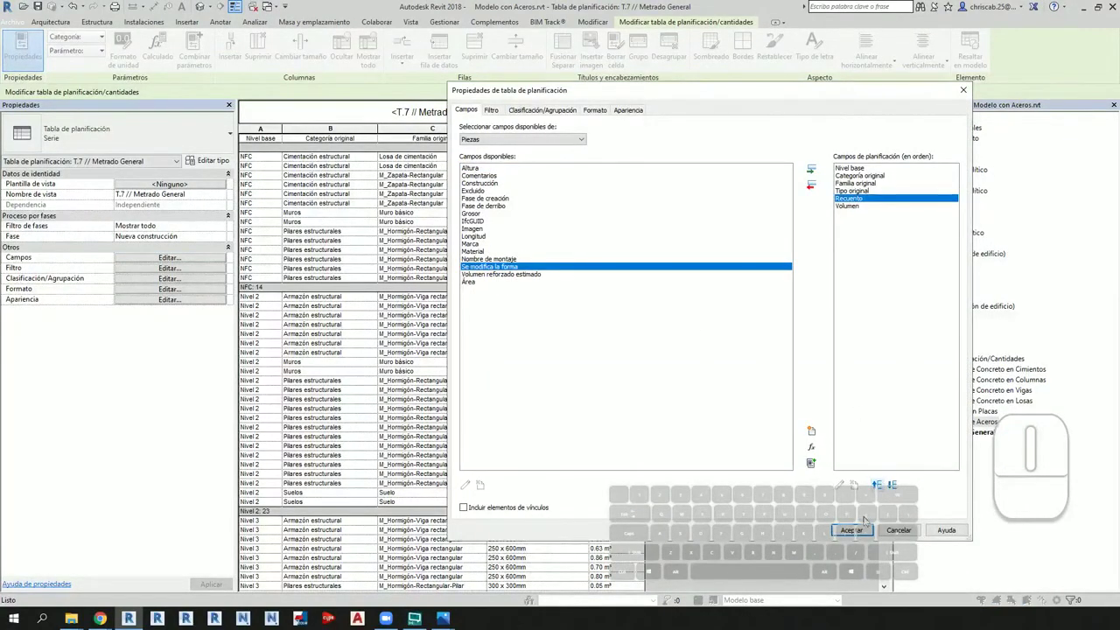
Step: Enable grand totals with title, count and totals, and turn off itemizing every instance in the schedule
left_click(531, 112)
left_click(483, 272)
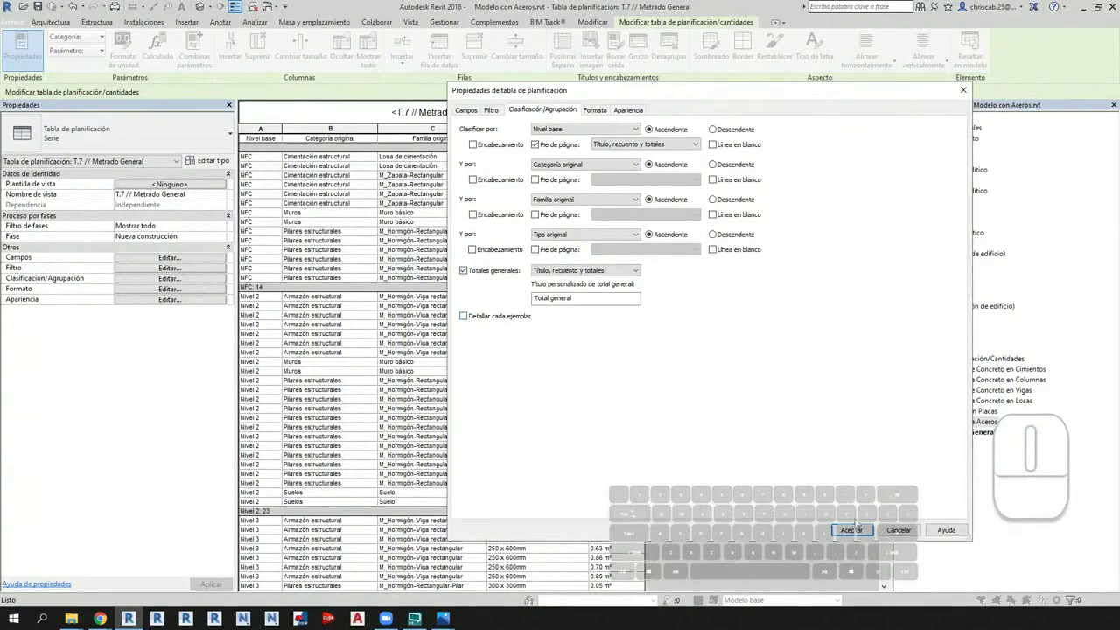
left_click(851, 529)
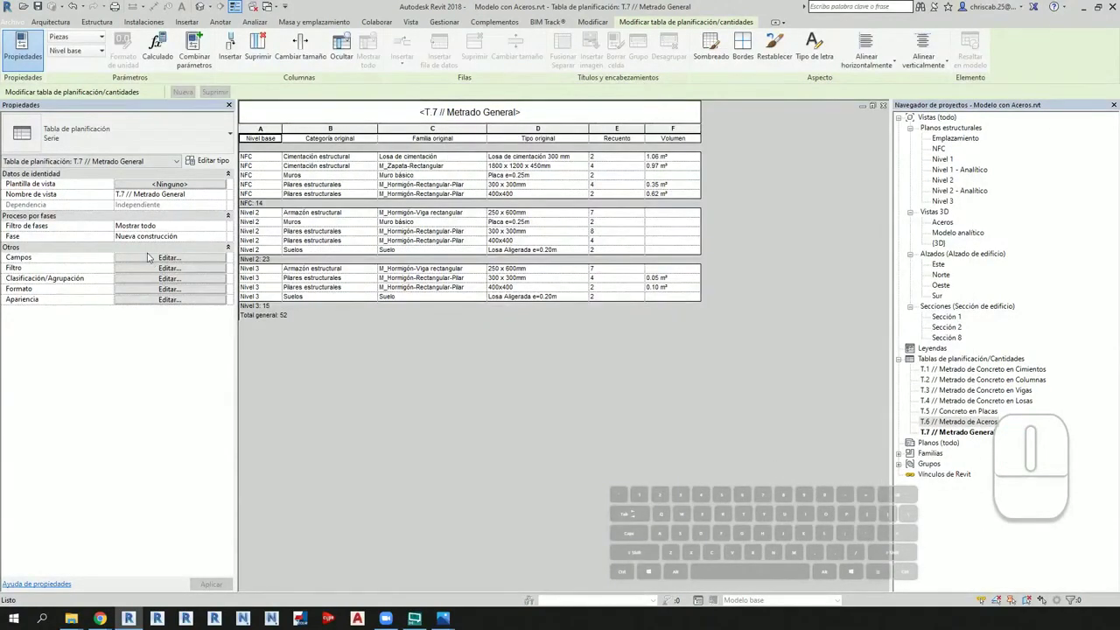
Step: Add the Material field after Volumen in the T.7 schedule and widen its column to show the full material names
left_click(148, 257)
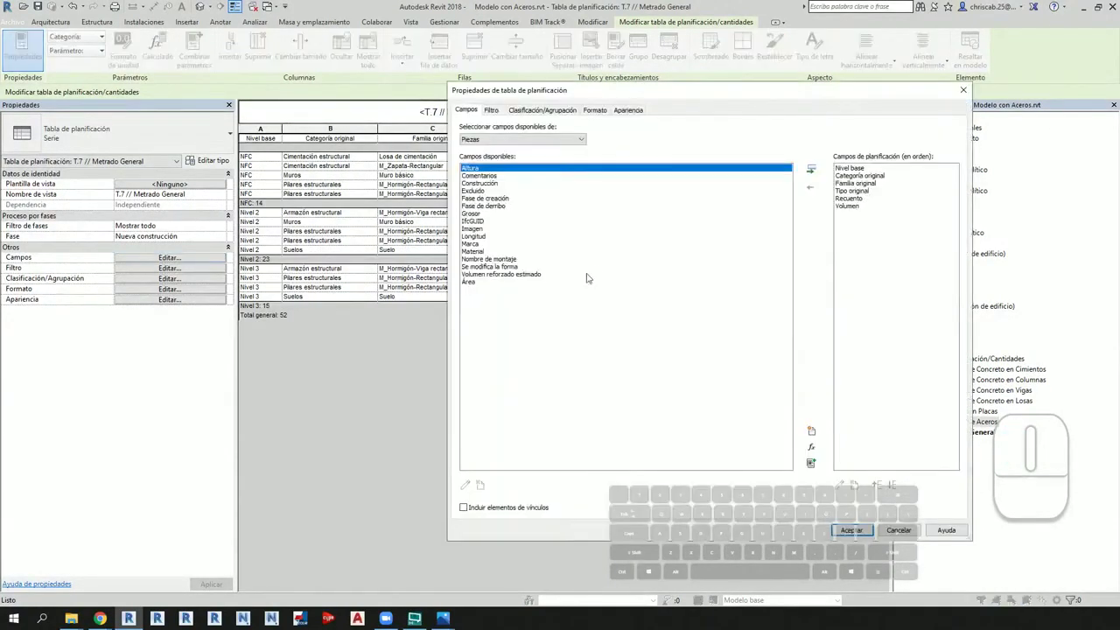
double_click(479, 252)
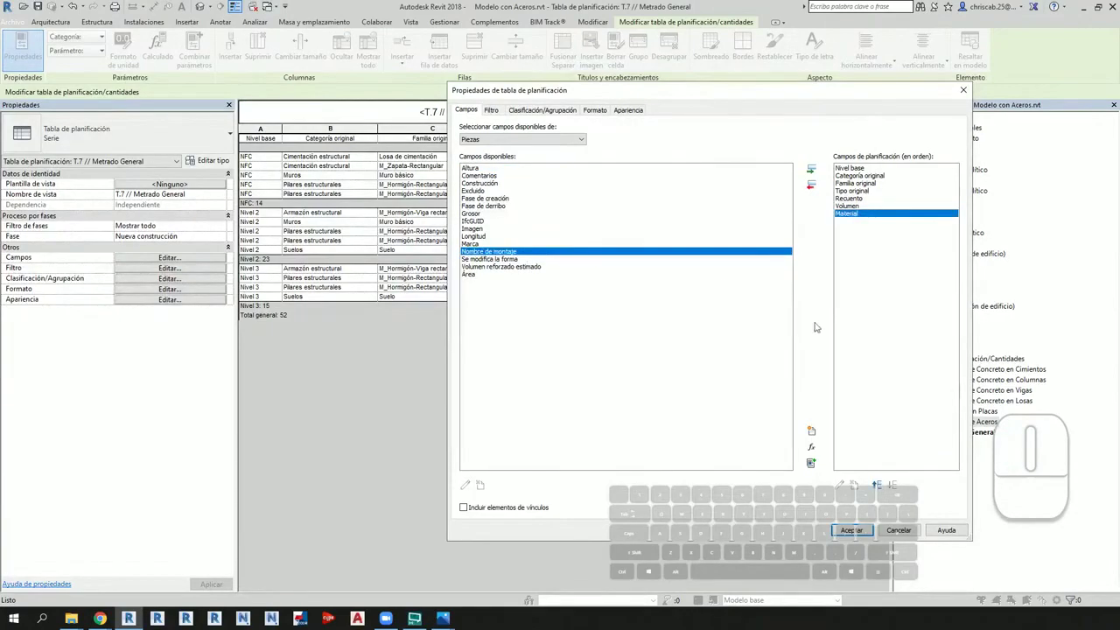
left_click(863, 528)
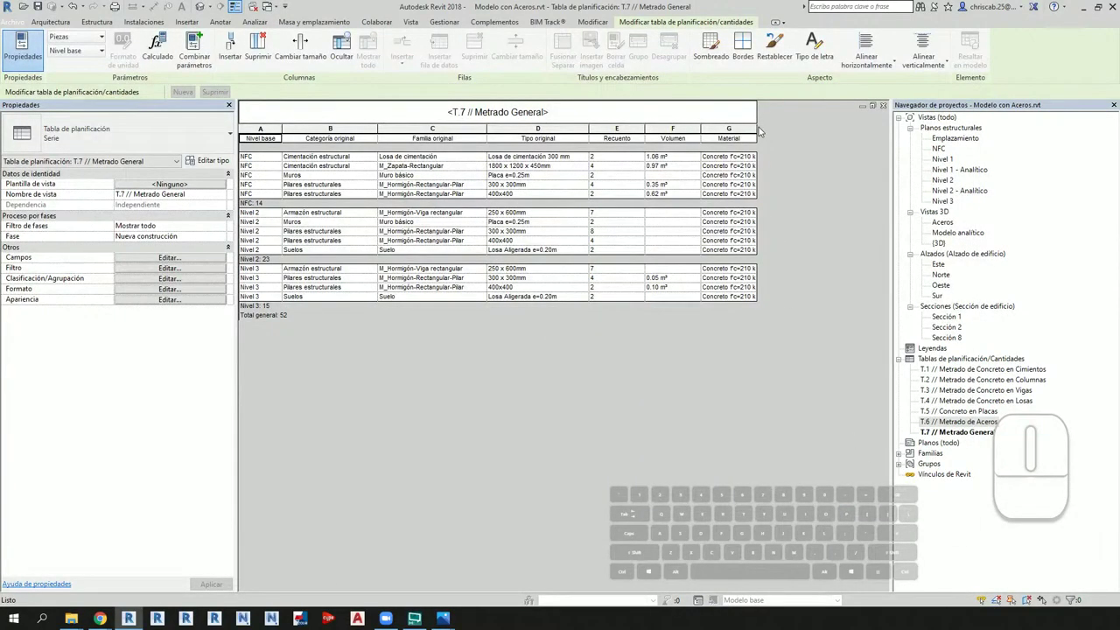
left_click_drag(756, 127, 813, 128)
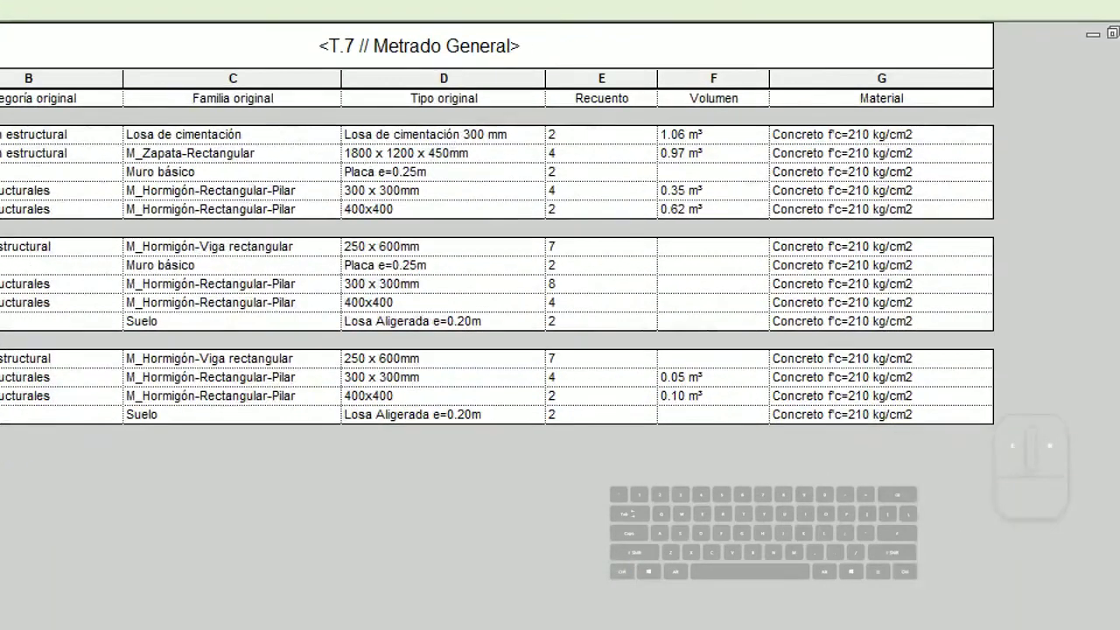
mouse_move(644, 115)
left_mouse_down()
mouse_move(742, 254)
mouse_move(749, 445)
mouse_move(776, 442)
left_mouse_up()
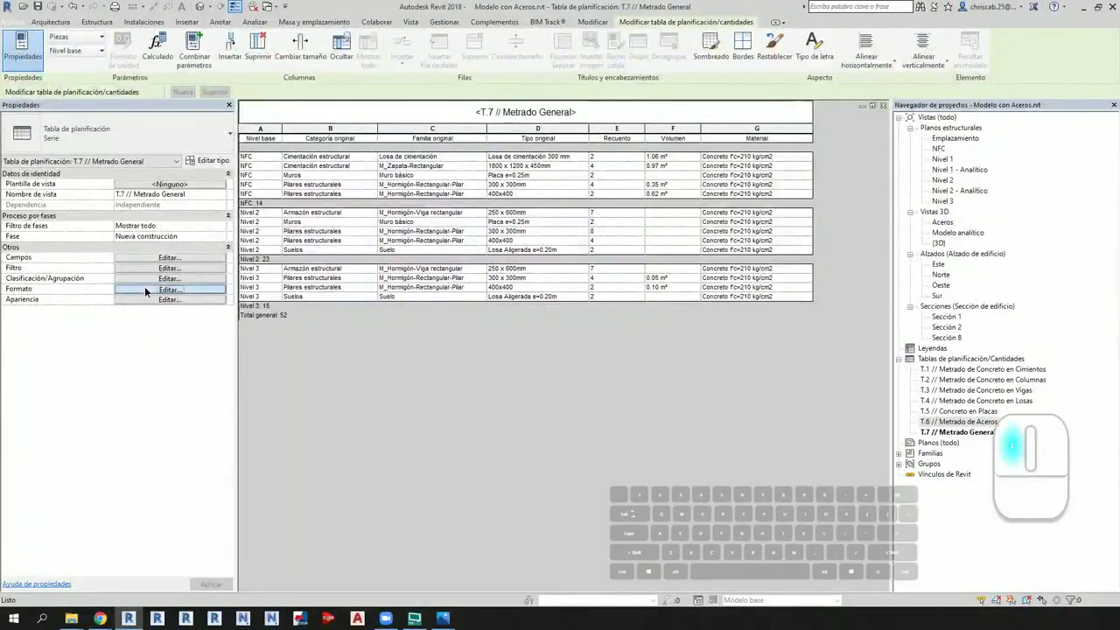
Step: Format the Volumen field of the T.7 schedule to calculate totals
left_click(169, 287)
left_click(473, 174)
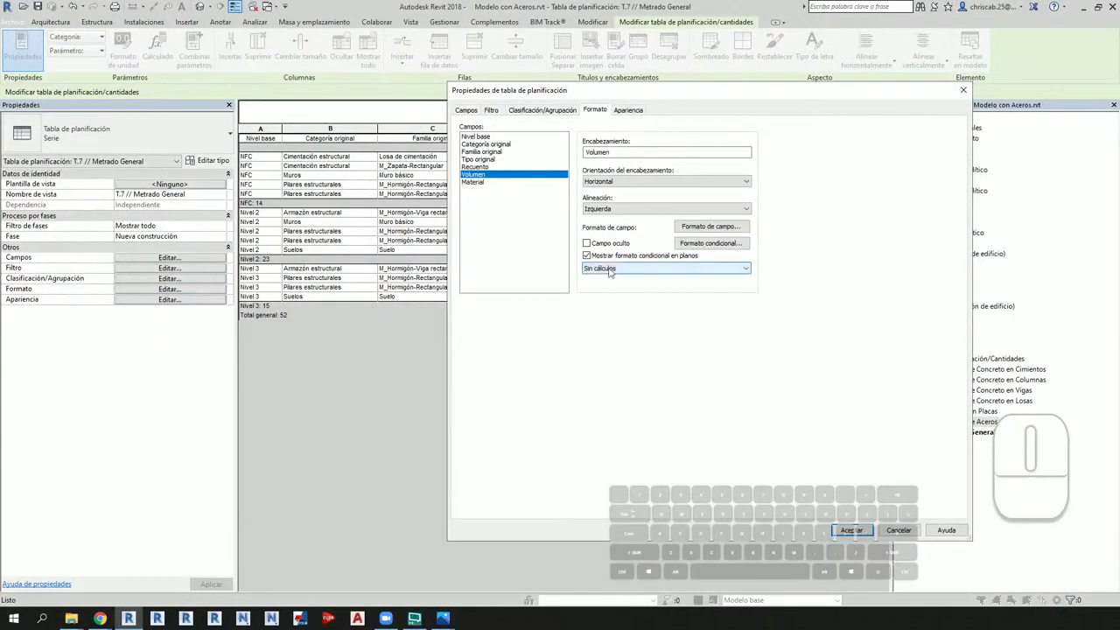
left_click(623, 268)
left_click(624, 287)
left_click(851, 530)
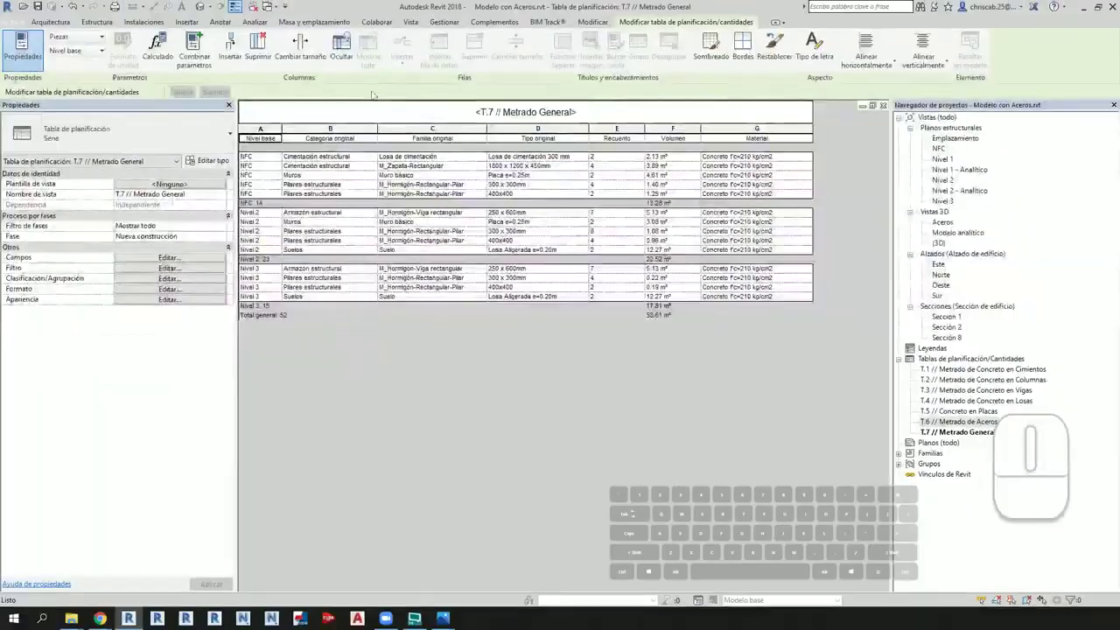
Step: Open the default 3D view and display the structure in wireframe
left_click(202, 7)
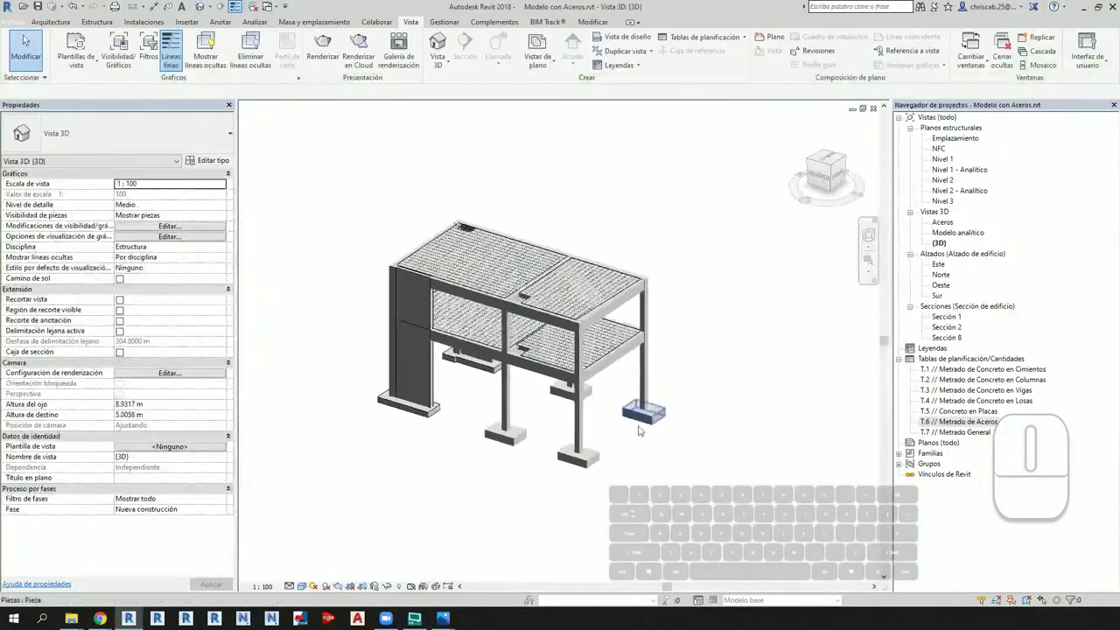
scroll(473, 345, "up", 3)
mouse_move(473, 341)
middle_mouse_down("shift")
mouse_move(567, 202)
mouse_move(577, 210)
middle_mouse_up("shift")
middle_click_drag(755, 435, 742, 399, "shift")
scroll(700, 398, "up", 6)
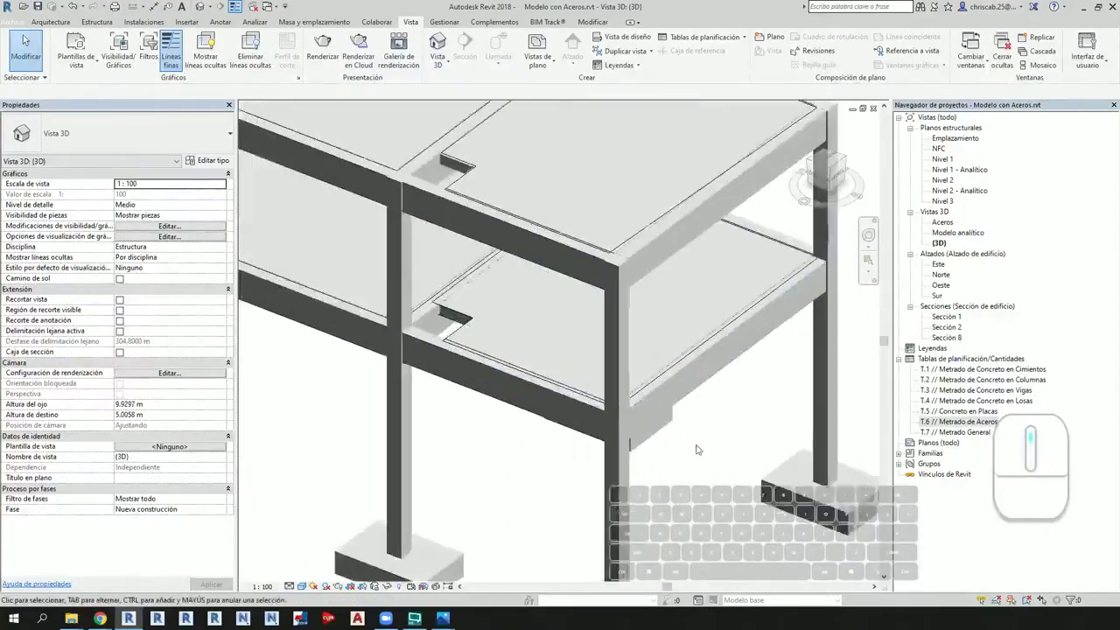
scroll(711, 360, "down", 5)
key("w")
key("f")
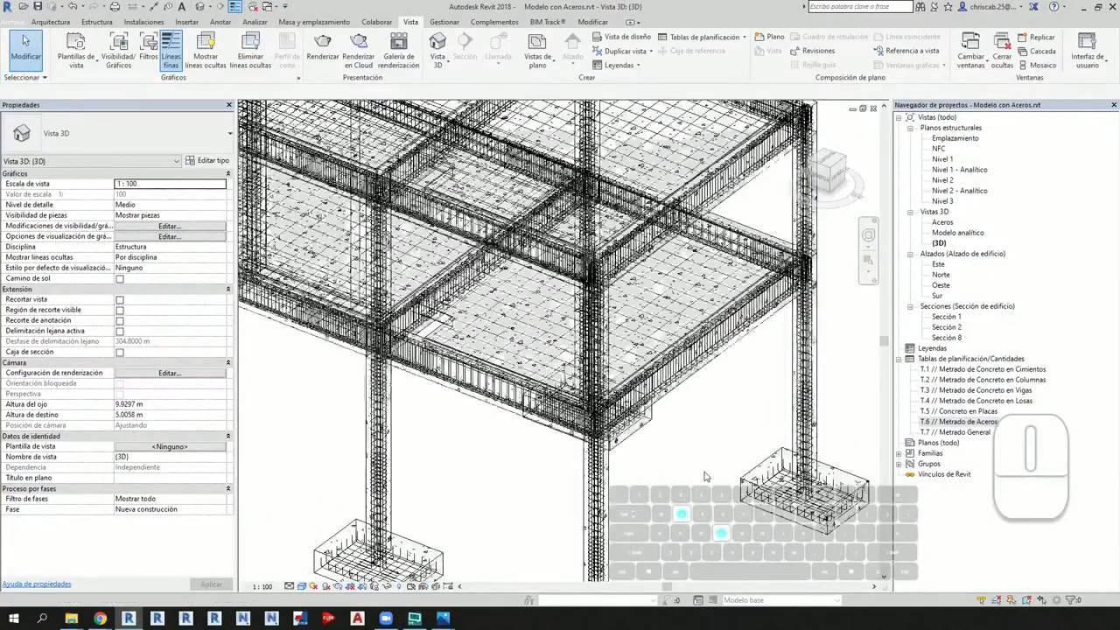
Step: Examine the reinforcement inside the beams, slabs, columns and footings of the wireframe model
scroll(642, 508, "up", 3)
middle_click_drag(642, 507, 635, 480)
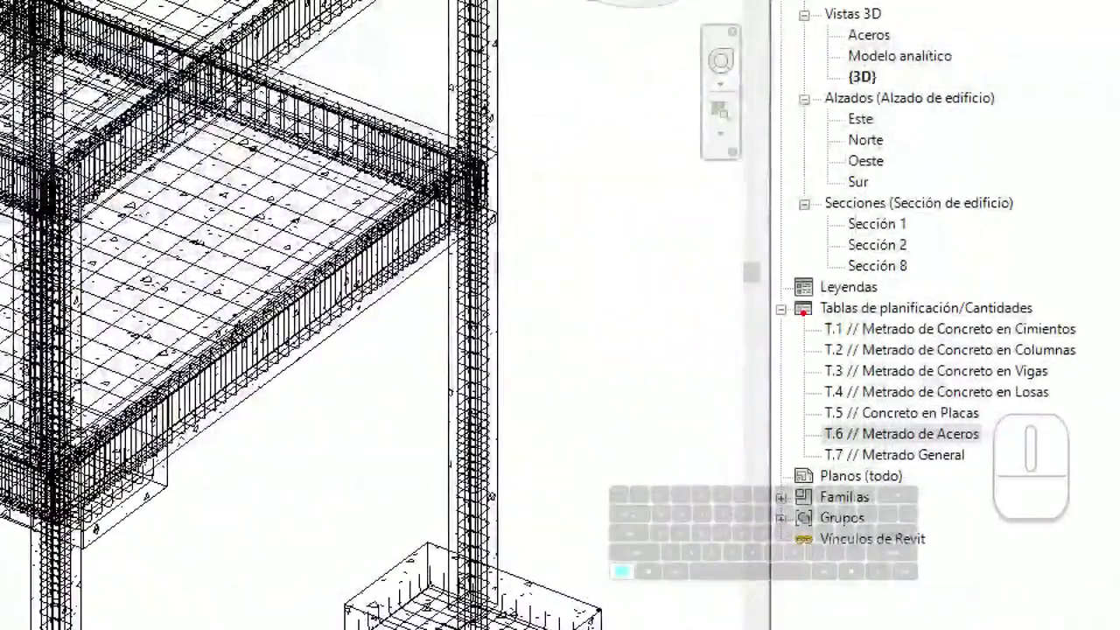
left_click_drag(803, 313, 1098, 479, "ctrl")
mouse_move(742, 275)
left_mouse_down()
mouse_move(725, 381)
mouse_move(743, 494)
left_mouse_up()
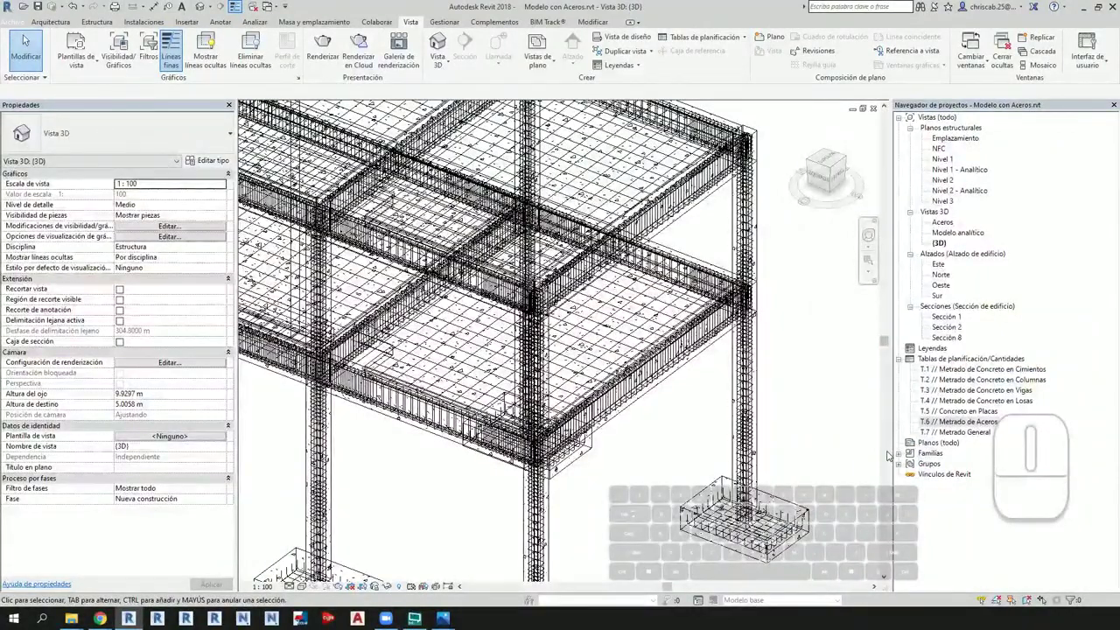
scroll(613, 393, "down", 5)
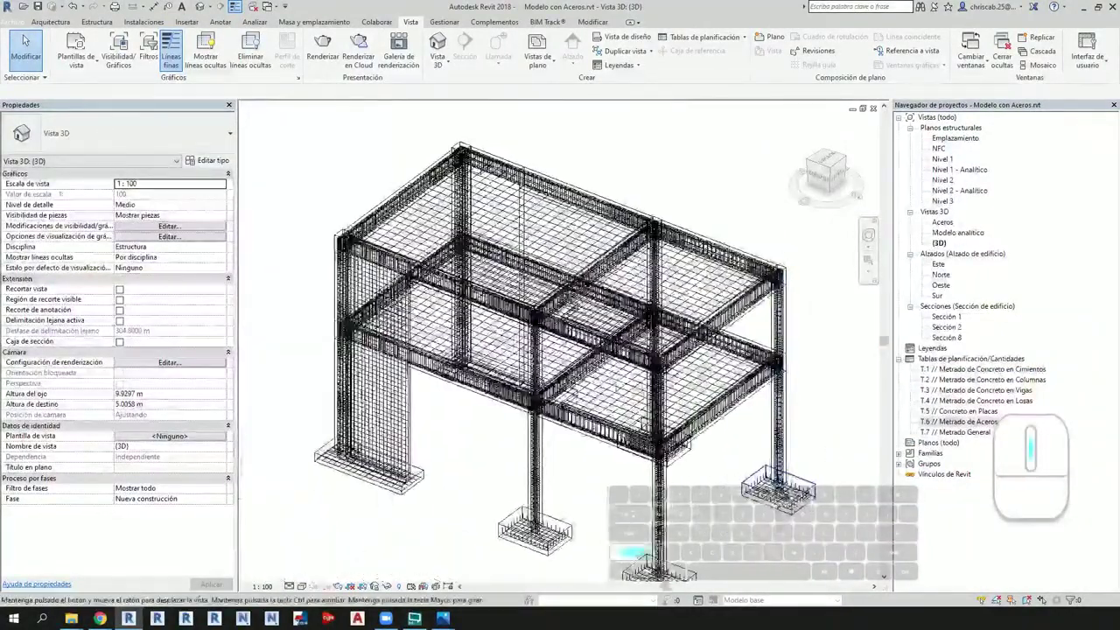
middle_click_drag(665, 411, 739, 372, "shift")
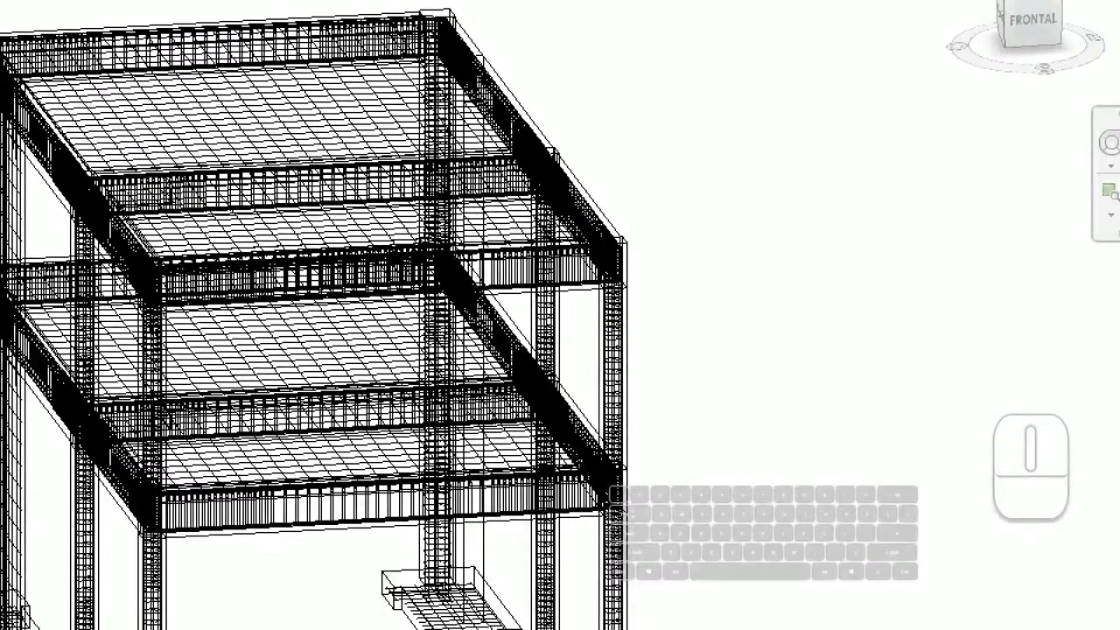
left_click_drag(361, 229, 440, 450)
left_click_drag(372, 498, 398, 576)
mouse_move(303, 233)
left_mouse_down()
mouse_move(388, 449)
mouse_move(652, 429)
mouse_move(385, 235)
mouse_move(332, 261)
left_mouse_up()
left_click_drag(622, 434, 702, 391)
mouse_move(691, 337)
left_mouse_down()
mouse_move(710, 326)
mouse_move(745, 385)
left_mouse_up()
left_click(761, 401)
key("Escape")
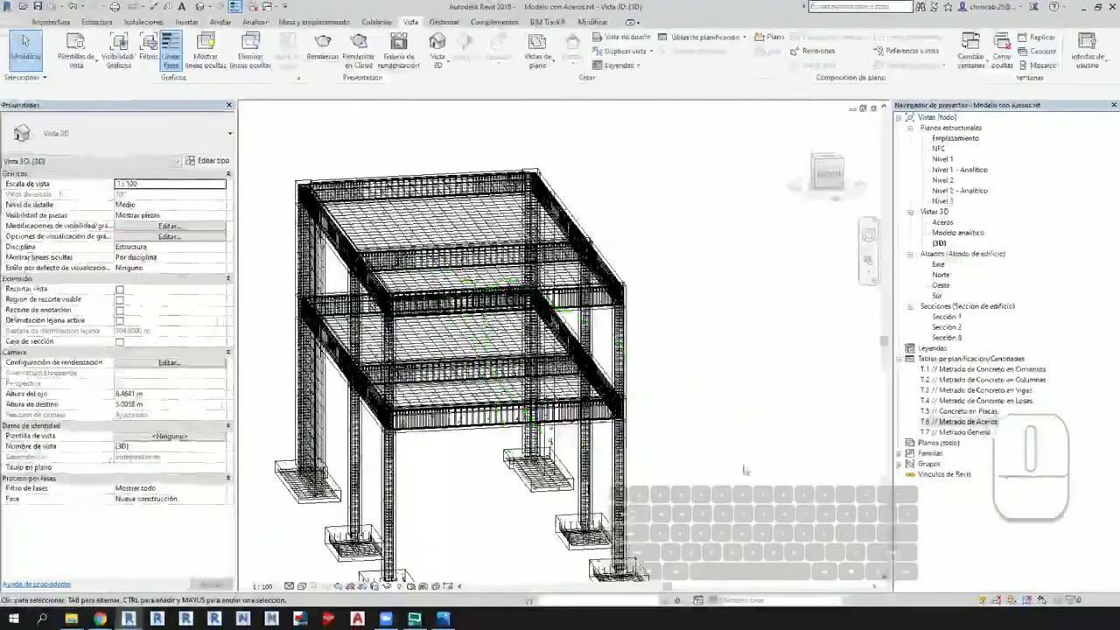
Step: Show the structure in the 3D view with solid concrete surfaces and inspect it
key("ctrl+Tab")
middle_click_drag(484, 473, 556, 398)
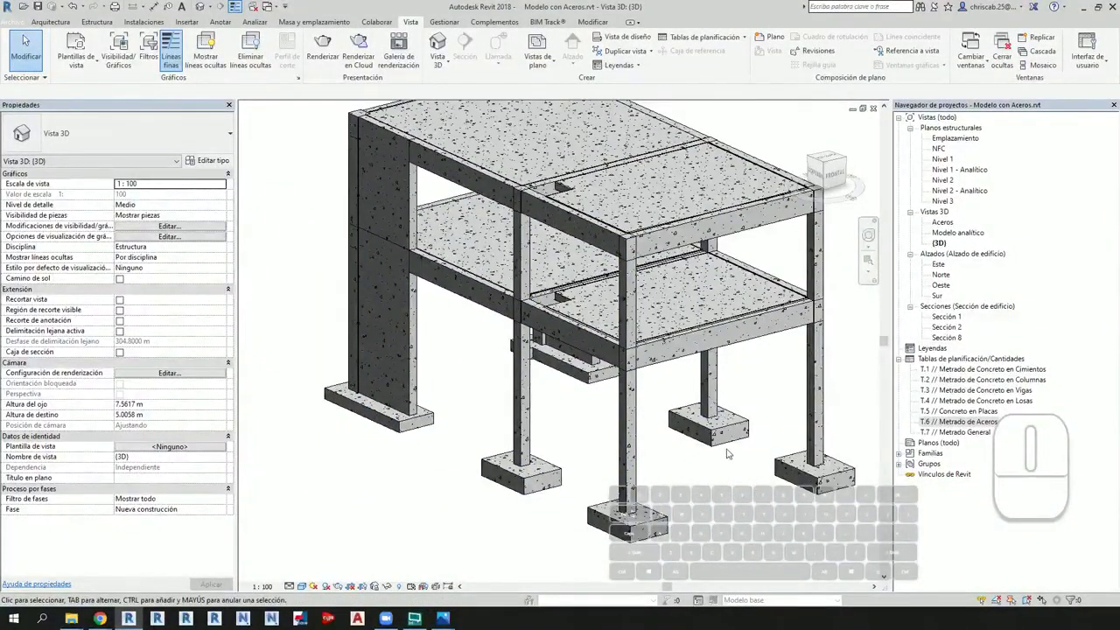
middle_click_drag(726, 454, 627, 455)
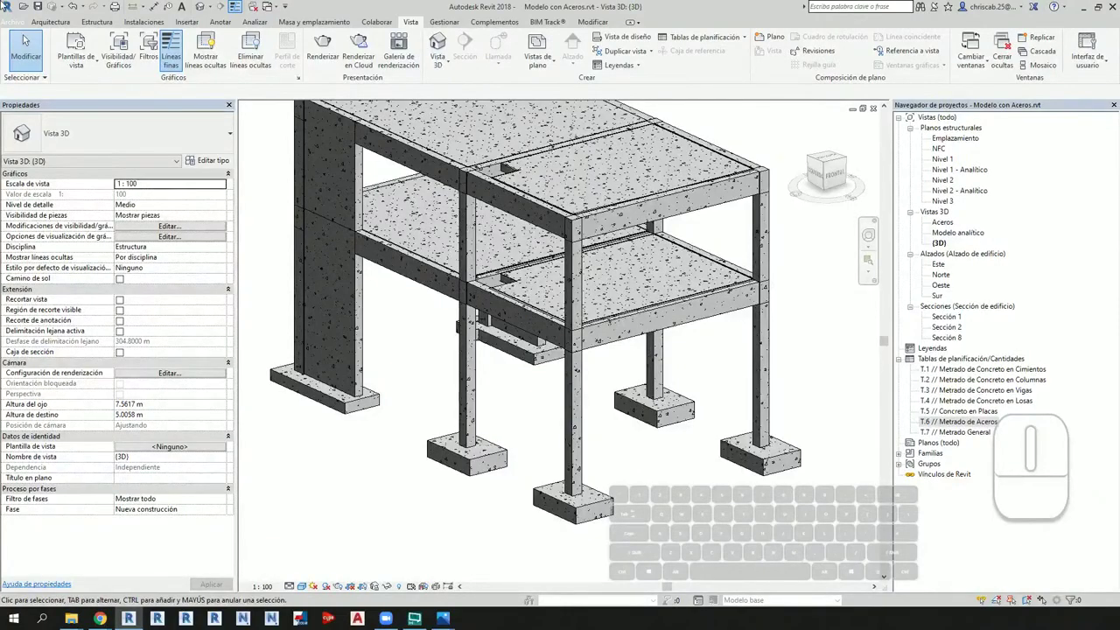
Step: Review the structural modelling tools, comparing the foundation slab tool (Losa) under Cimentación with the floor tool (Suelo)
left_click(96, 22)
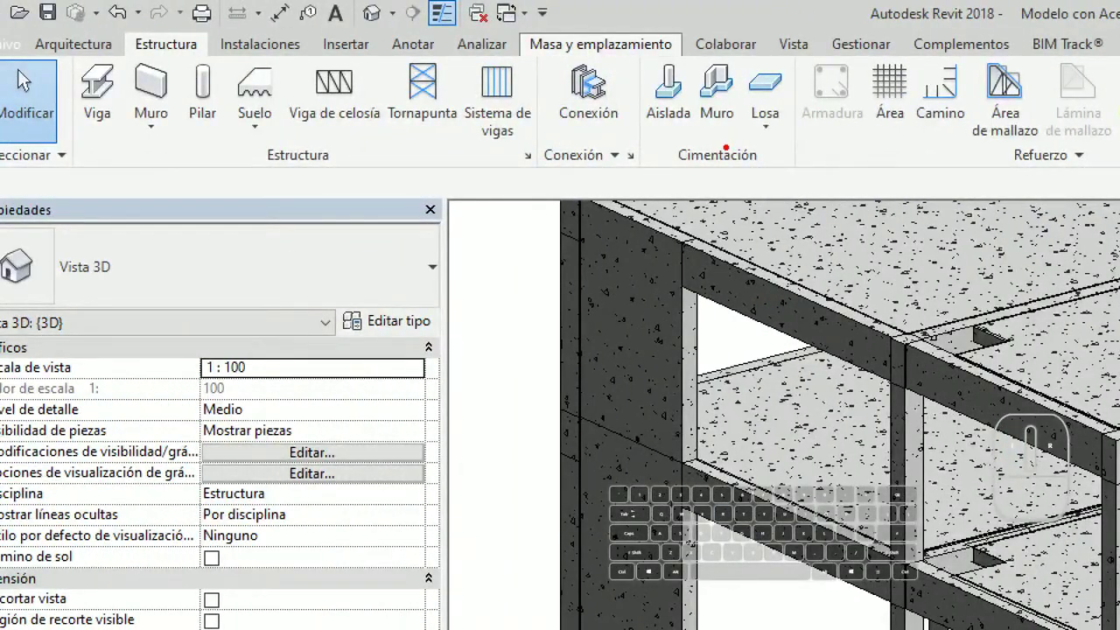
left_click_drag(731, 60, 798, 139, "ctrl")
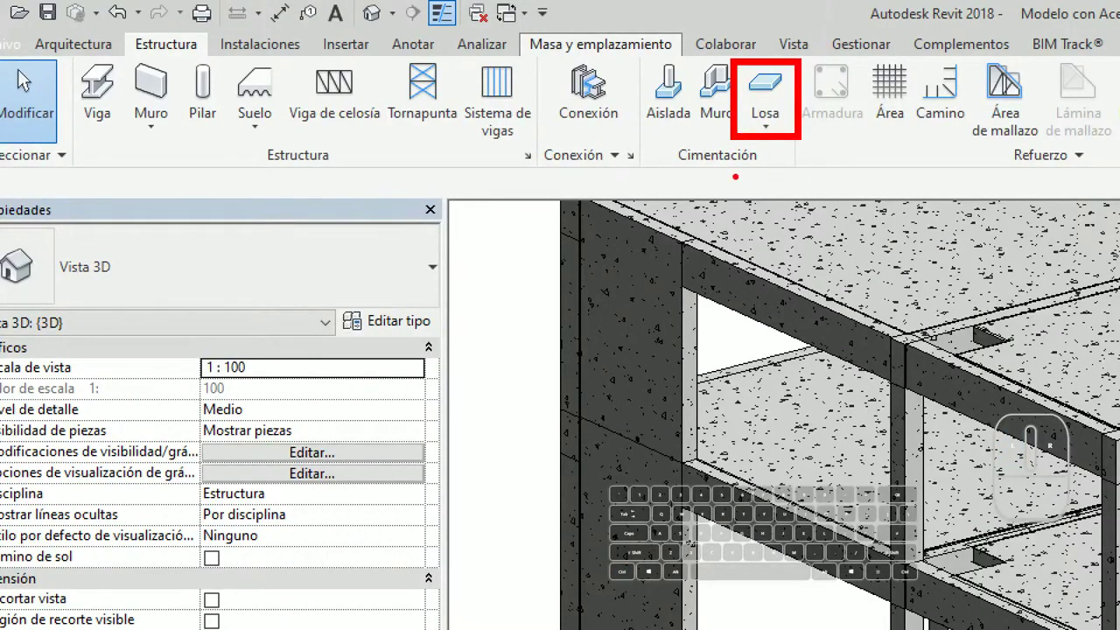
key("g")
left_click_drag(660, 139, 782, 177, "ctrl")
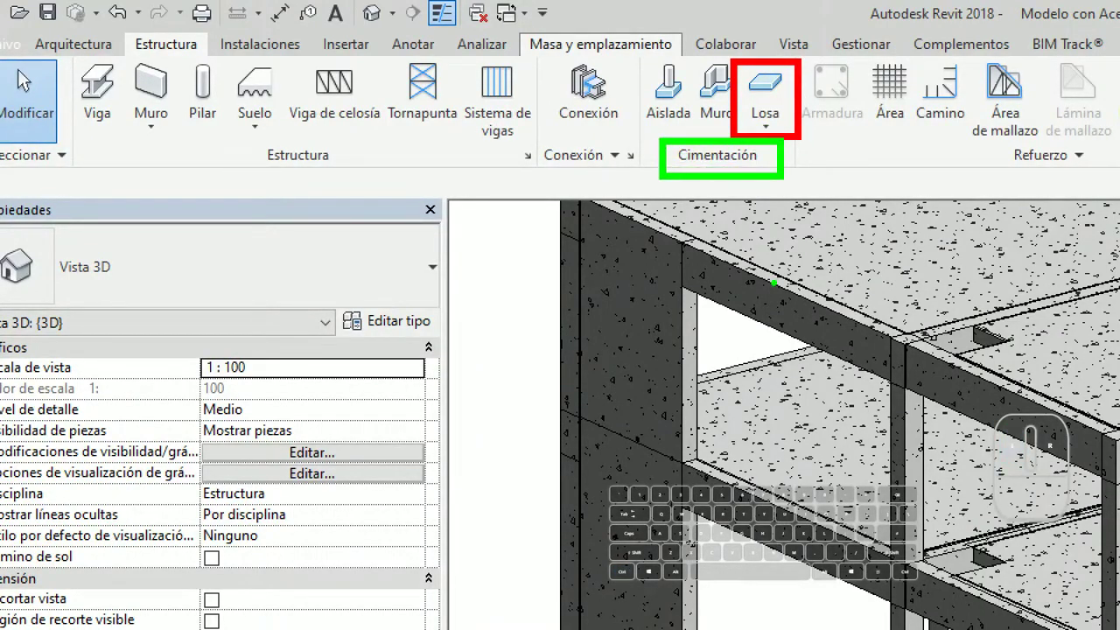
key("r")
mouse_move(222, 49)
left_mouse_down("ctrl")
mouse_move(298, 159)
mouse_move(299, 266)
left_mouse_up("ctrl")
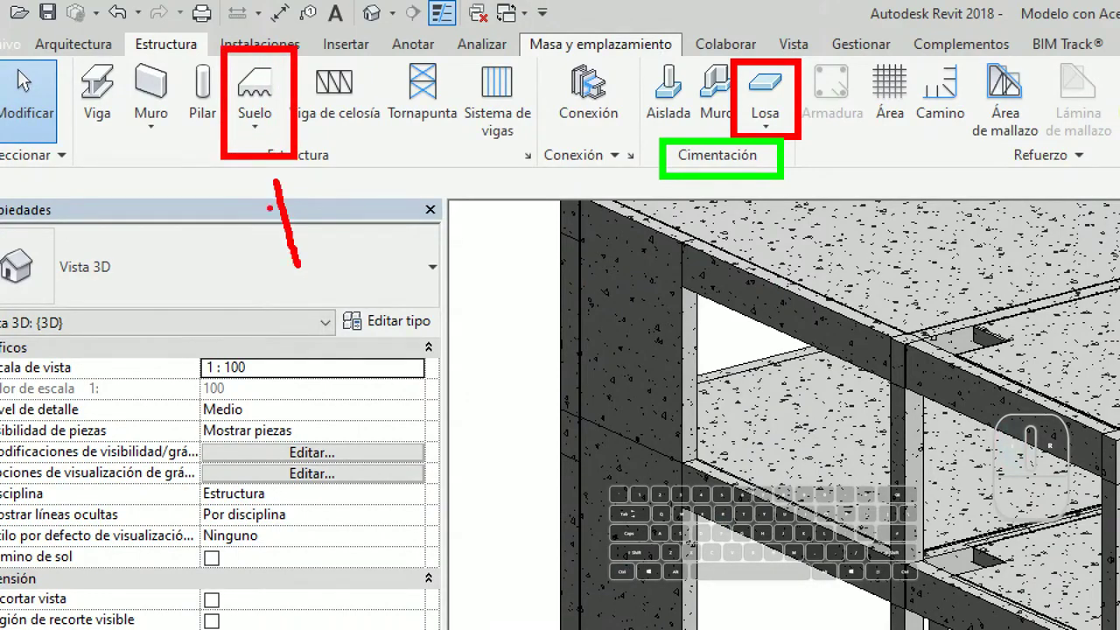
mouse_move(263, 183)
left_mouse_down()
mouse_move(264, 200)
mouse_move(307, 205)
left_mouse_up()
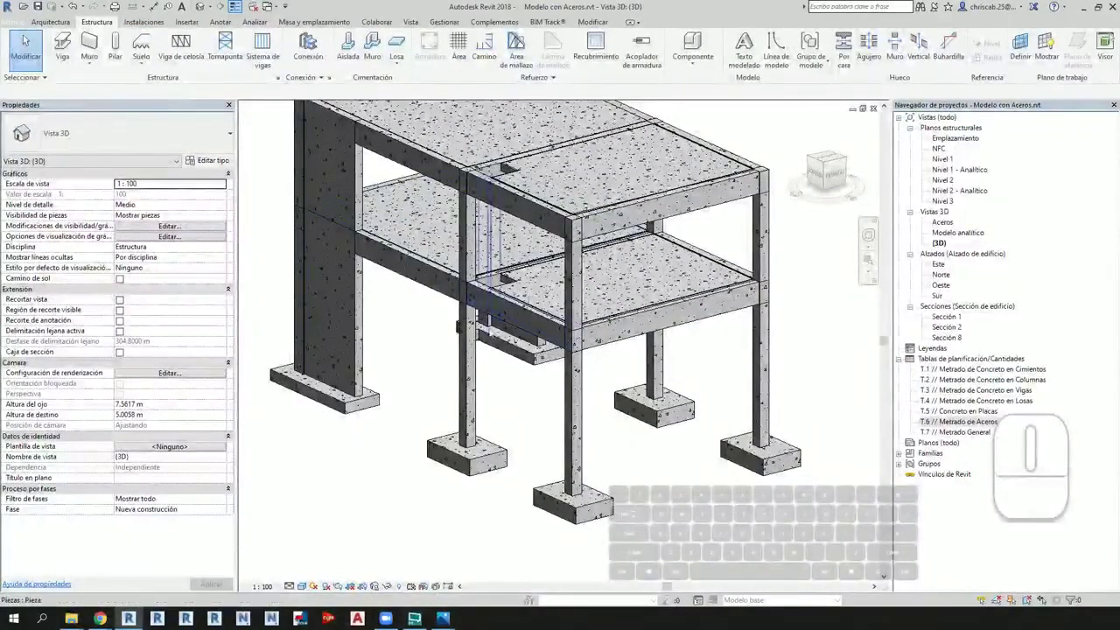
mouse_move(613, 470)
middle_mouse_down()
mouse_move(615, 479)
mouse_move(614, 450)
middle_mouse_up()
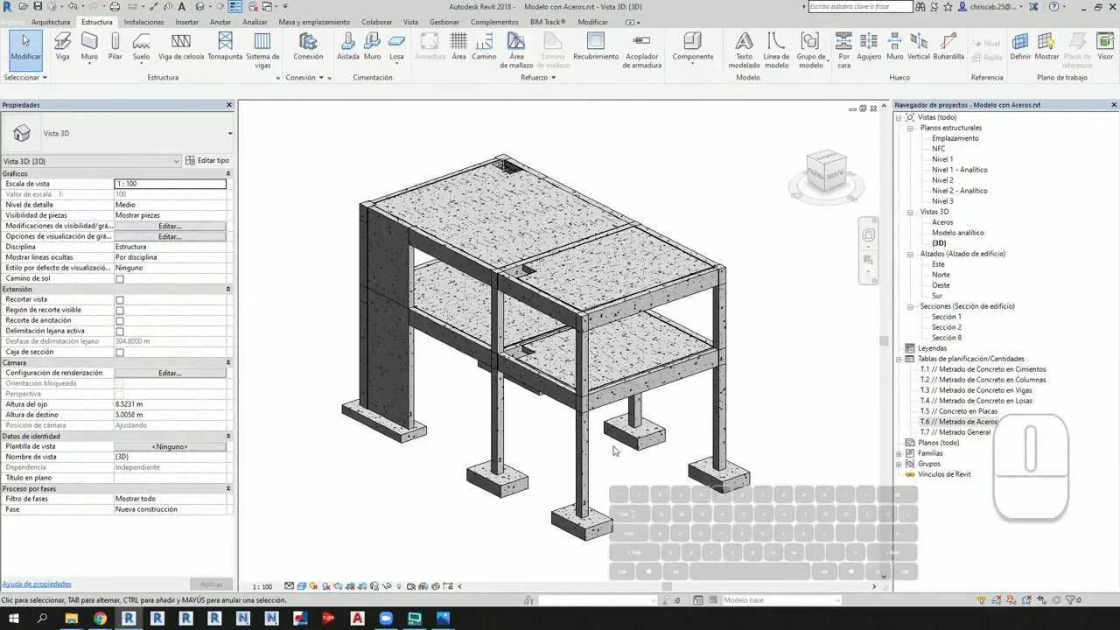
key("alt+Tab")
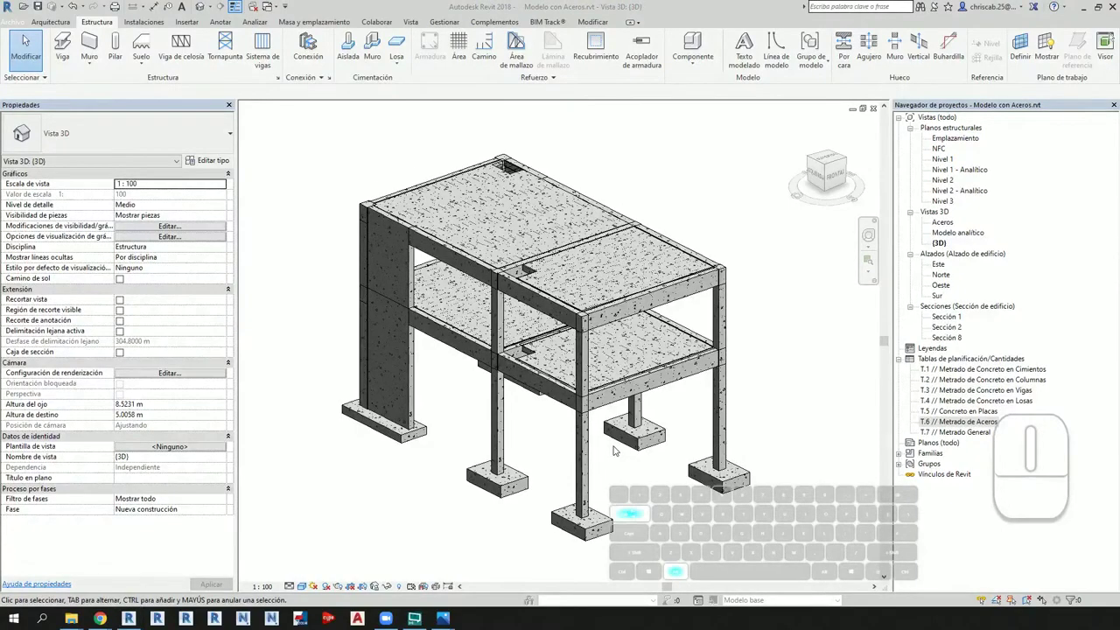